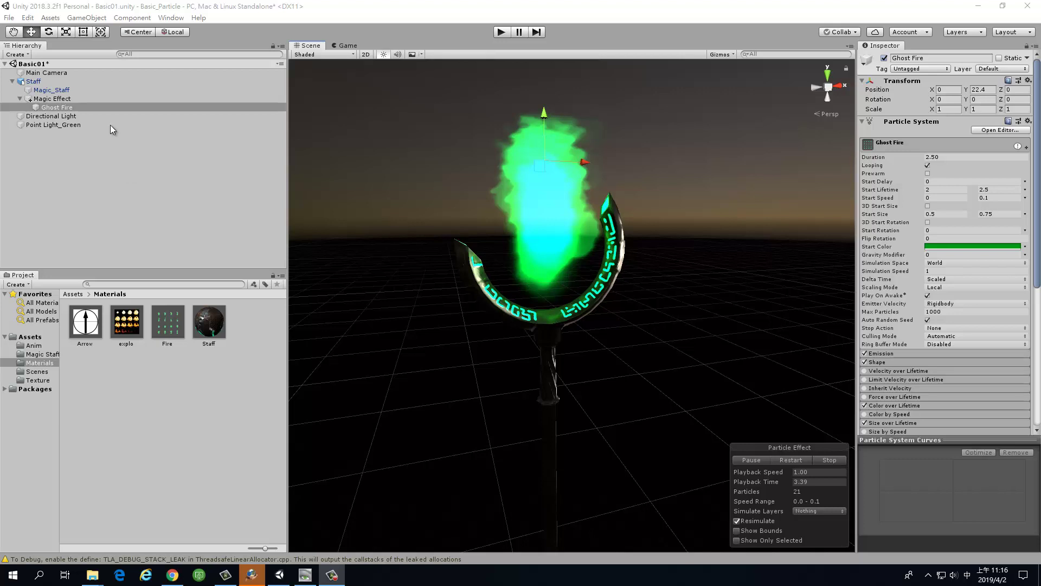
# - Add a Particle System as a child of Magic Effect and select it
pyautogui.click(60, 100)
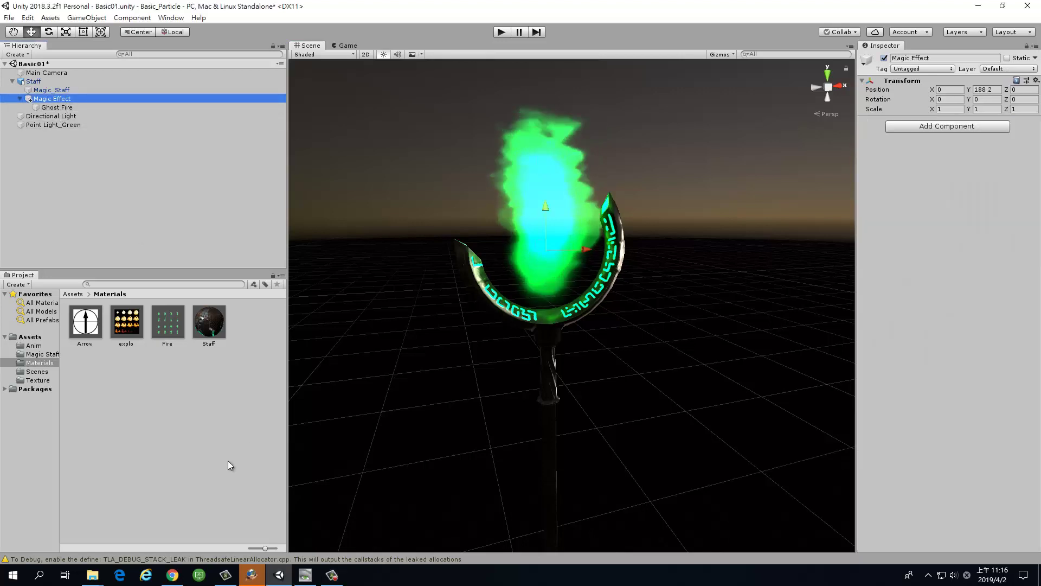
pyautogui.rightClick(69, 105)
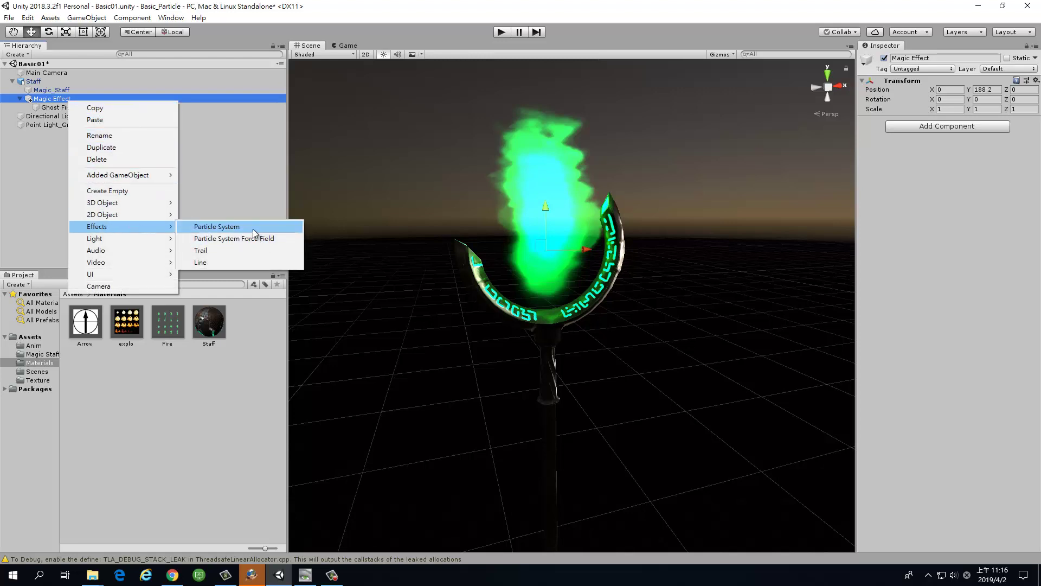
pyautogui.click(253, 229)
pyautogui.click(57, 107)
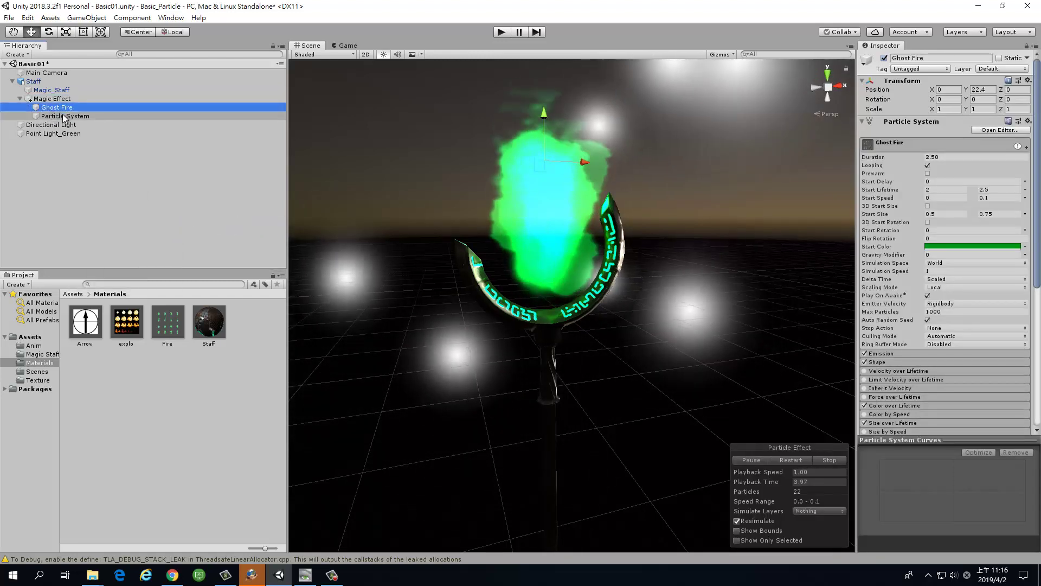
pyautogui.click(84, 117)
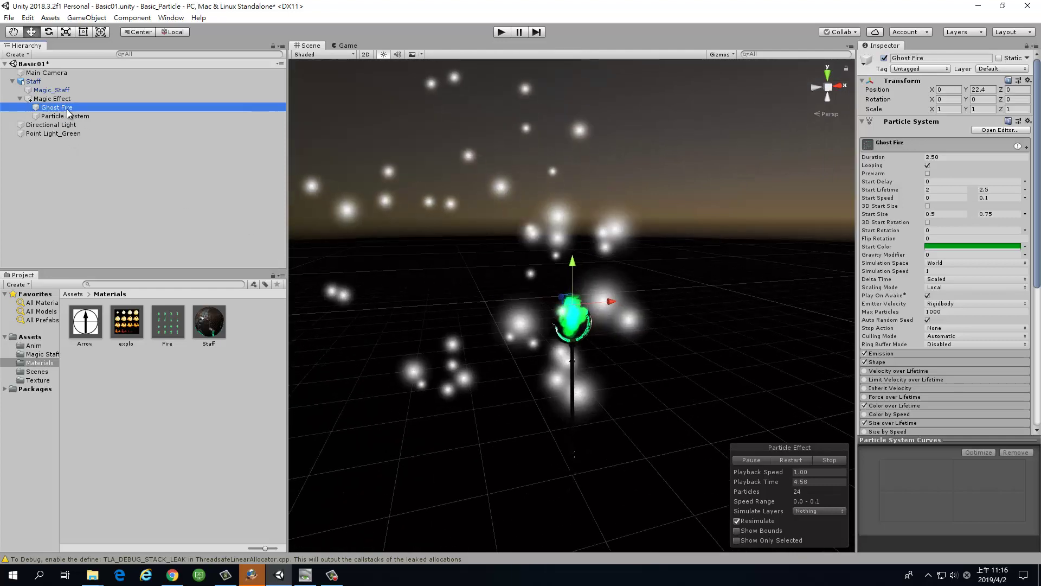
# - Rename the new Particle System under Magic Effect to 'Spark'
pyautogui.rightClick(77, 119)
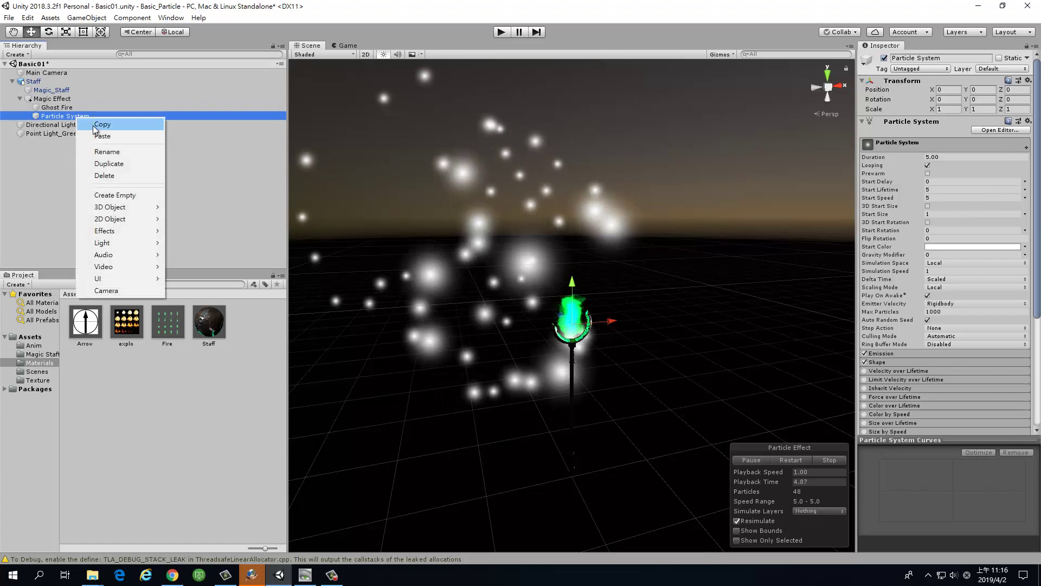
pyautogui.click(128, 152)
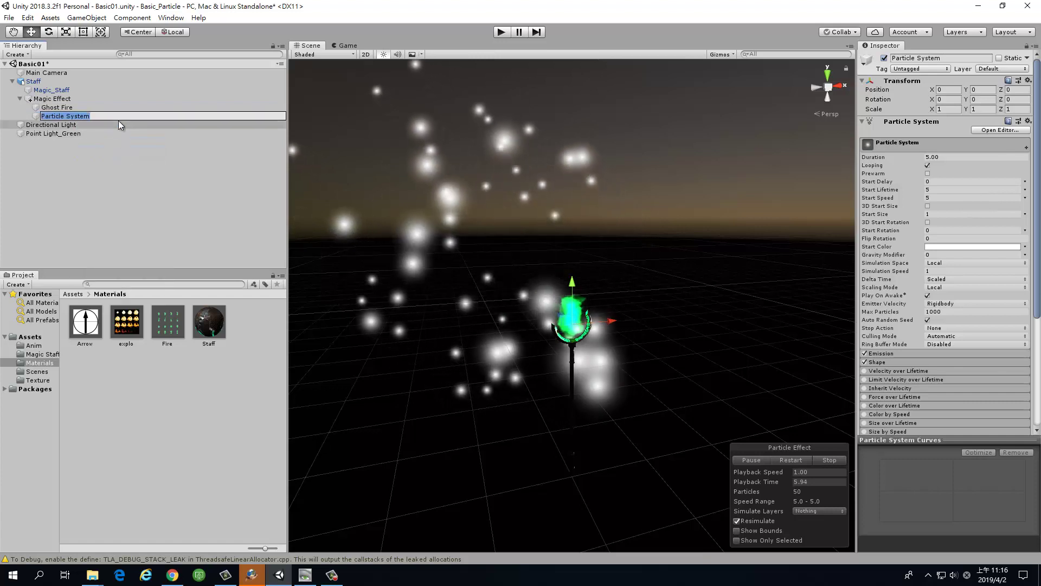
pyautogui.write('Spark')
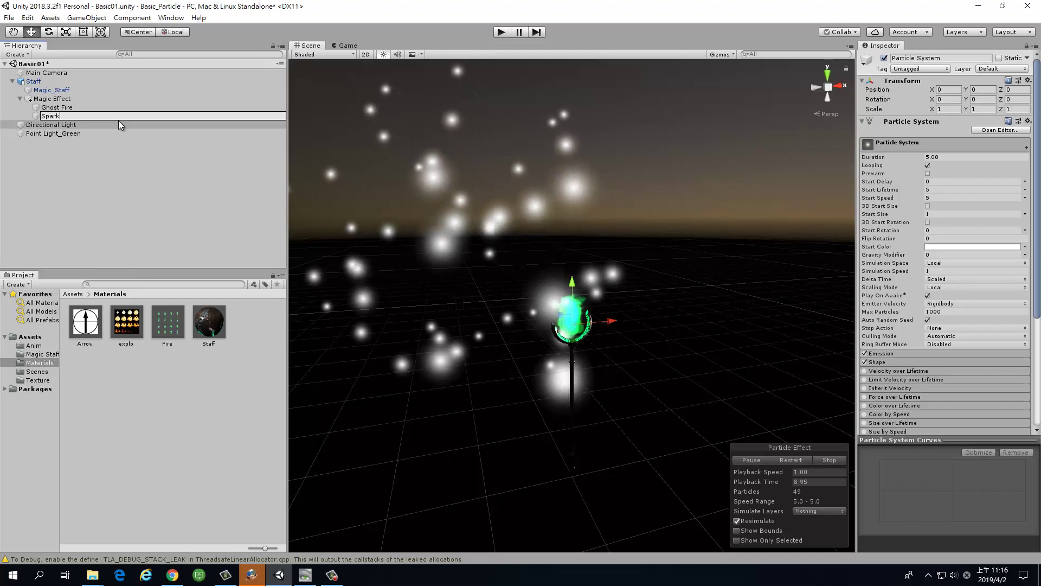
pyautogui.press('Return')
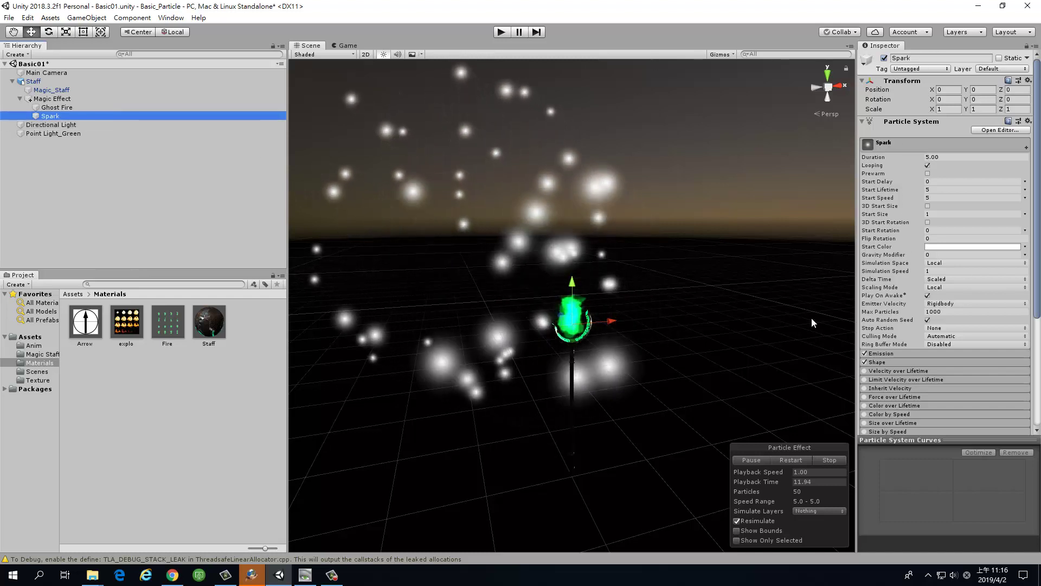
pyautogui.moveTo(644, 314)
pyautogui.keyDown('alt'); pyautogui.mouseDown()
pyautogui.moveTo(690, 378)
pyautogui.moveTo(619, 410)
pyautogui.moveTo(650, 380)
pyautogui.mouseUp(); pyautogui.keyUp('alt')
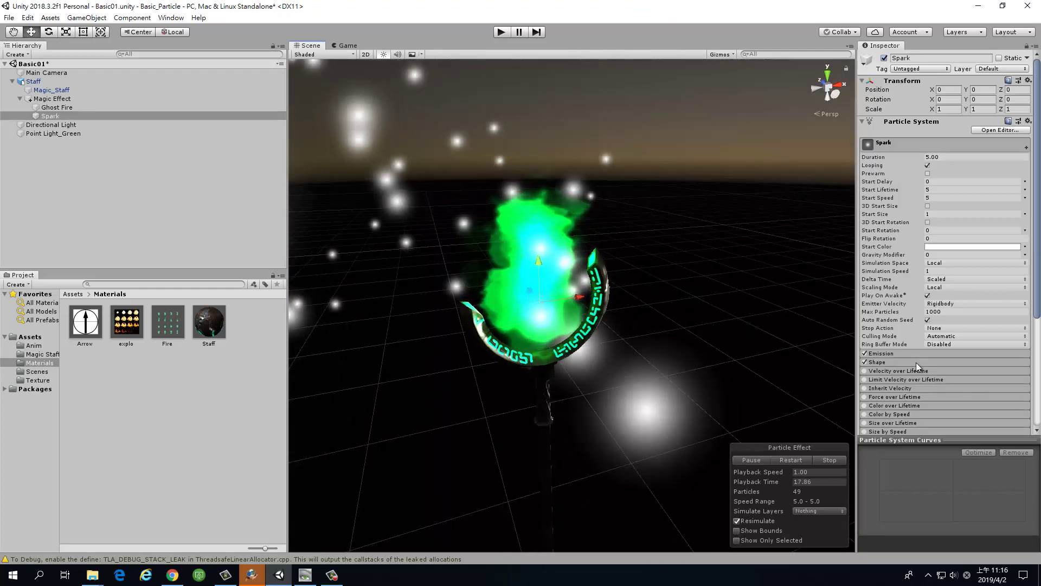
# - Set Spark's Shape module to Sphere with a radius of 0.0001
pyautogui.click(916, 362)
pyautogui.click(956, 372)
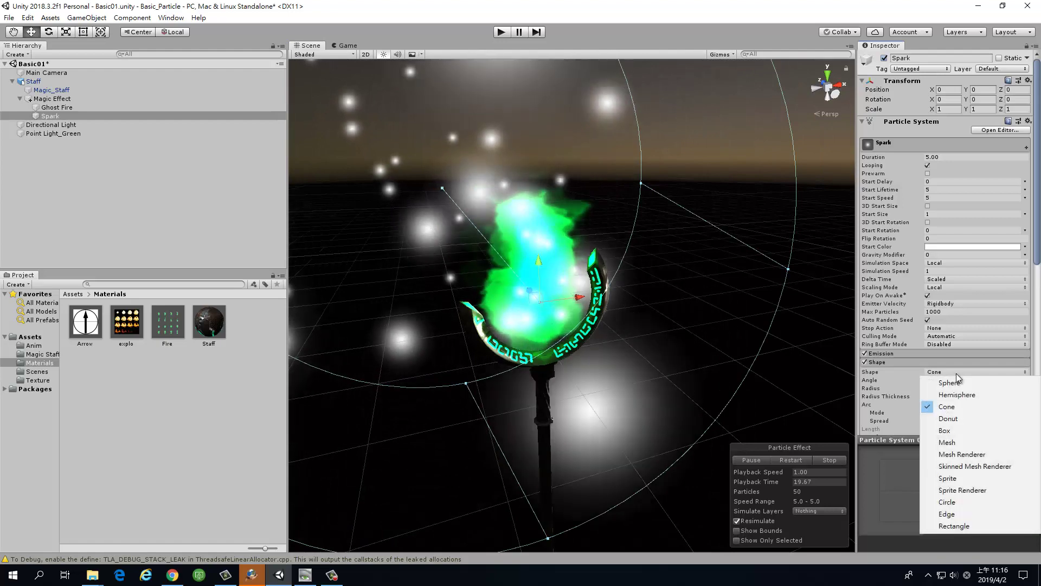
pyautogui.click(948, 382)
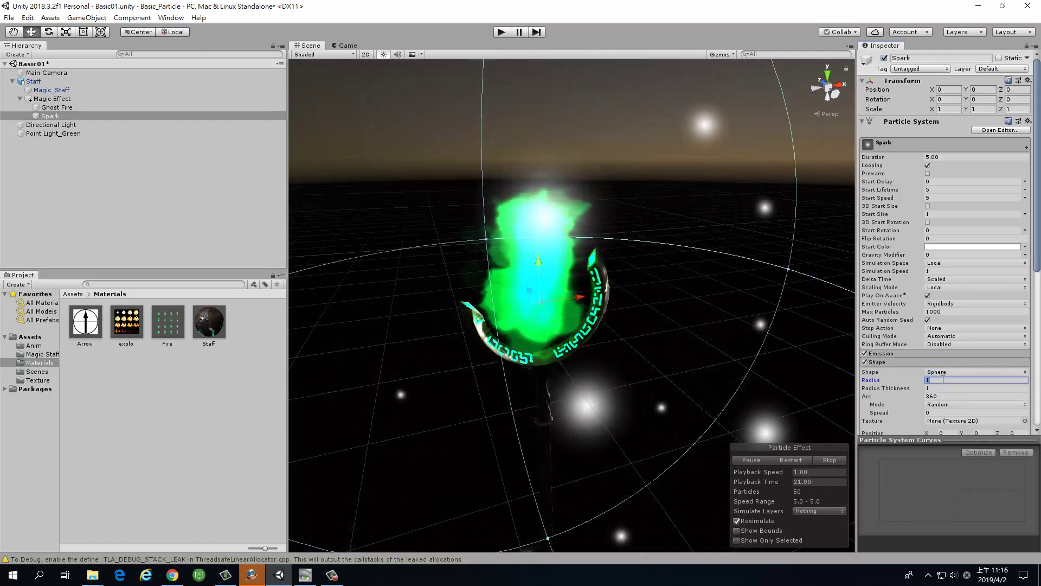
pyautogui.write('0.0001')
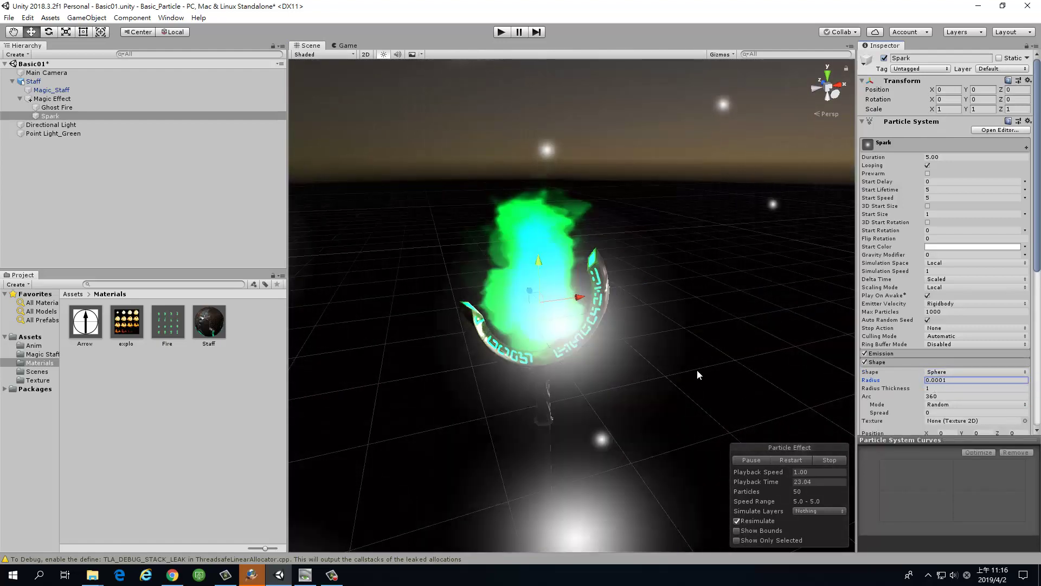
pyautogui.click(944, 199)
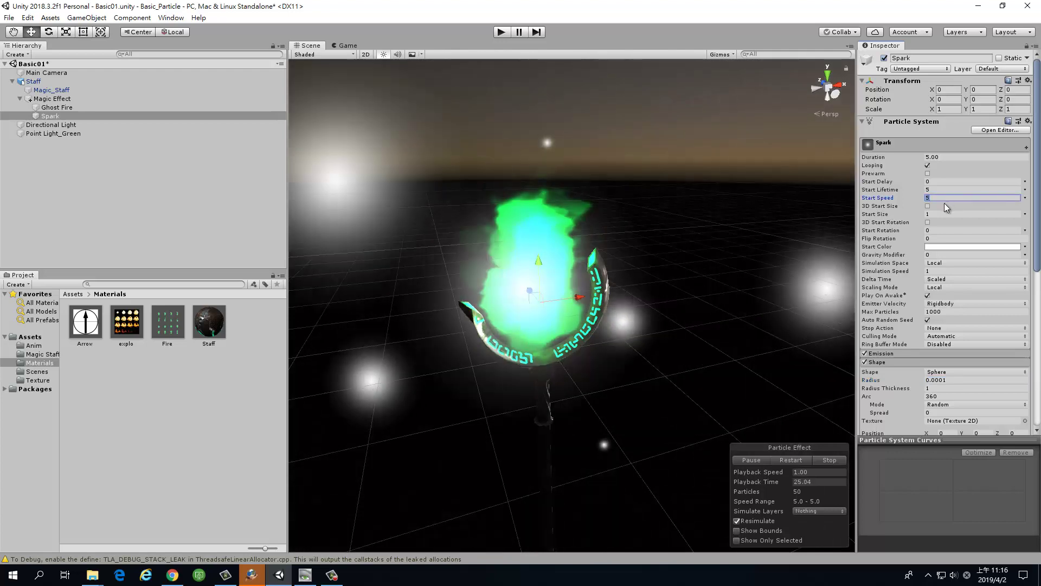
# - Set Spark's Start Speed to Random Between Two Constants, from 0.25 to 0.5
pyautogui.write('0')
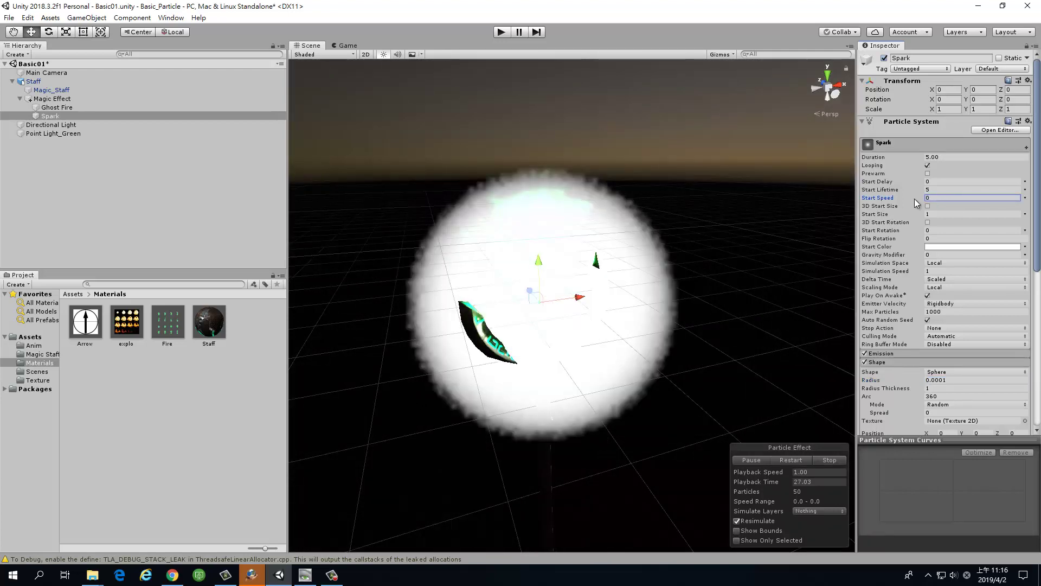
pyautogui.write('1')
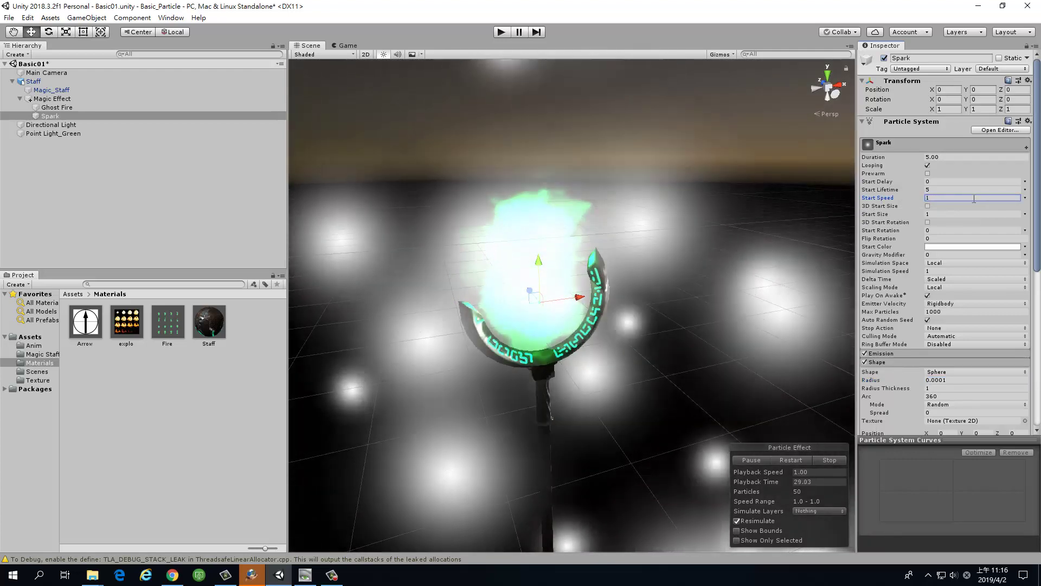
pyautogui.write('0')
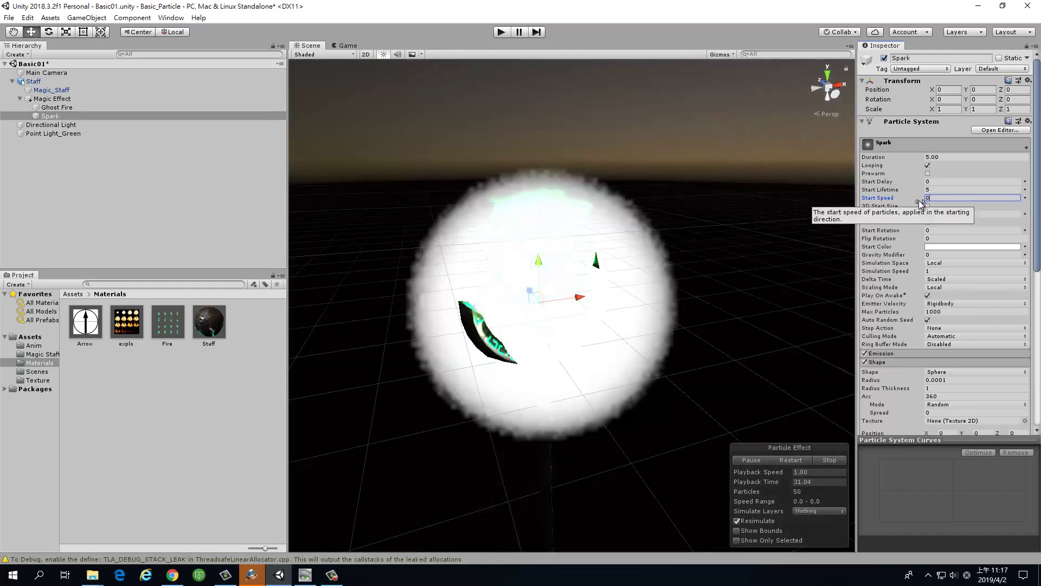
pyautogui.write('.25')
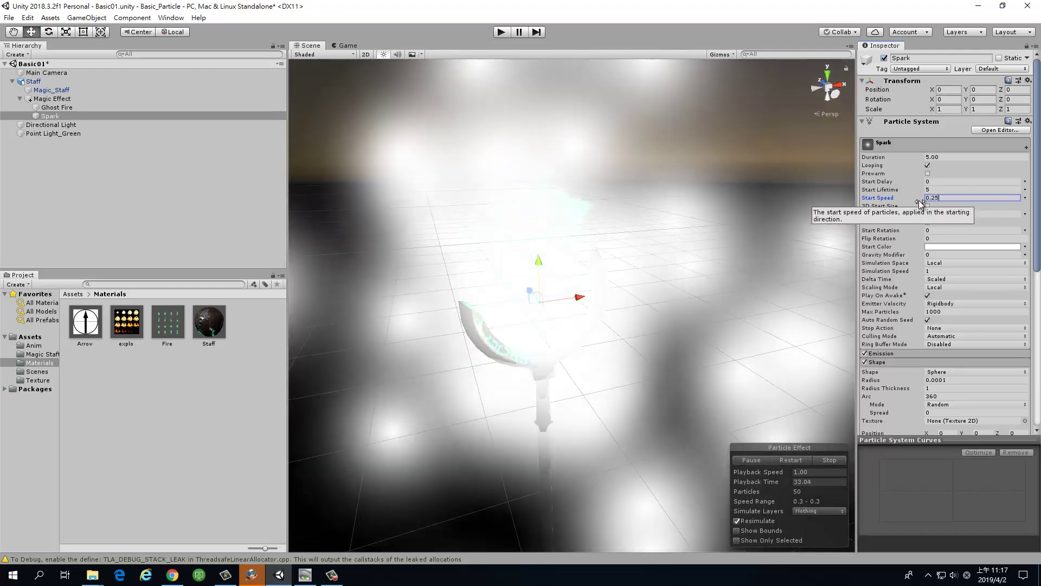
pyautogui.click(1025, 198)
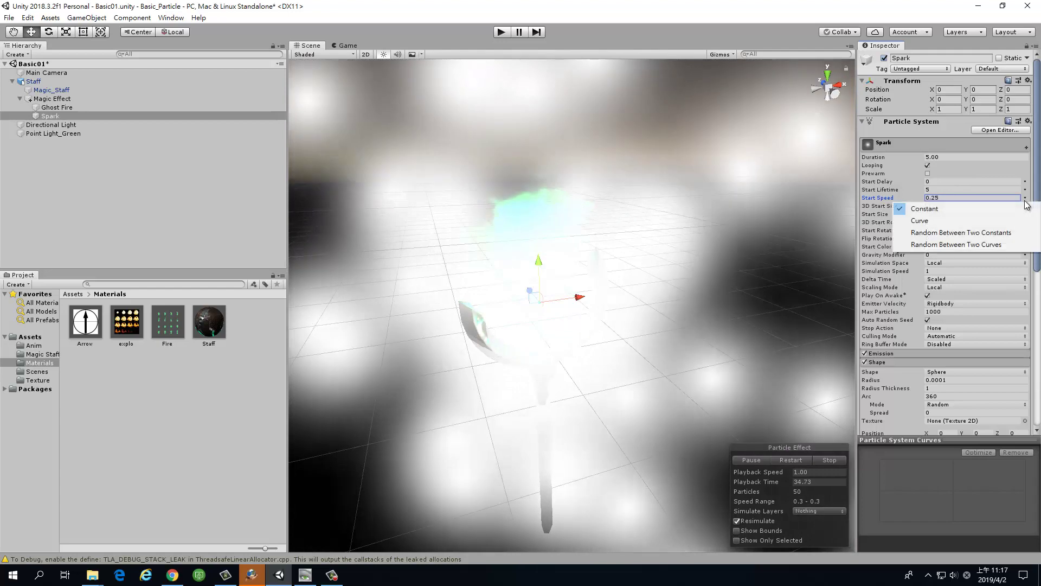
pyautogui.click(1001, 232)
pyautogui.click(946, 198)
pyautogui.write('5')
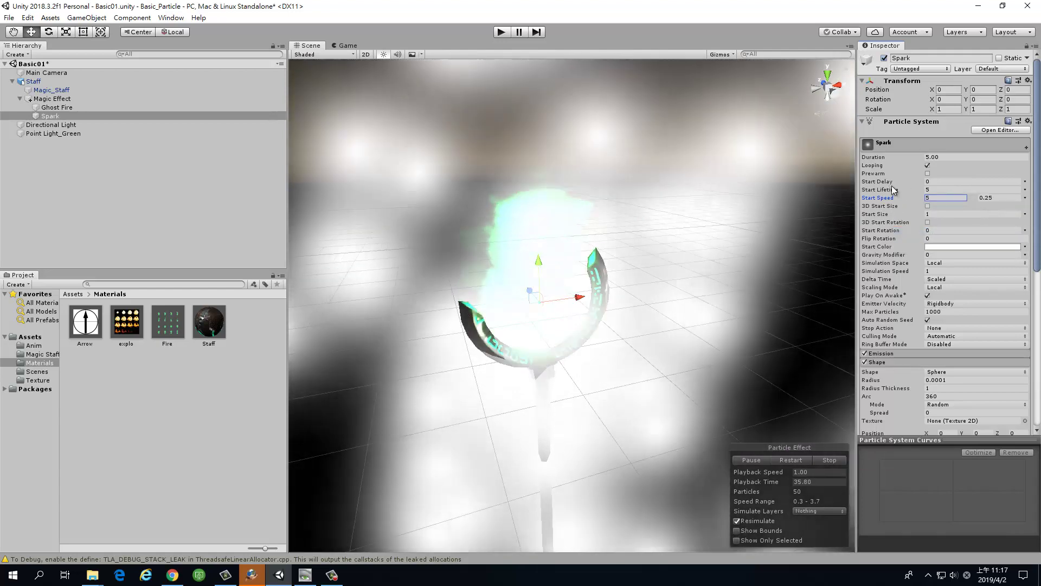
pyautogui.press('BackSpace')
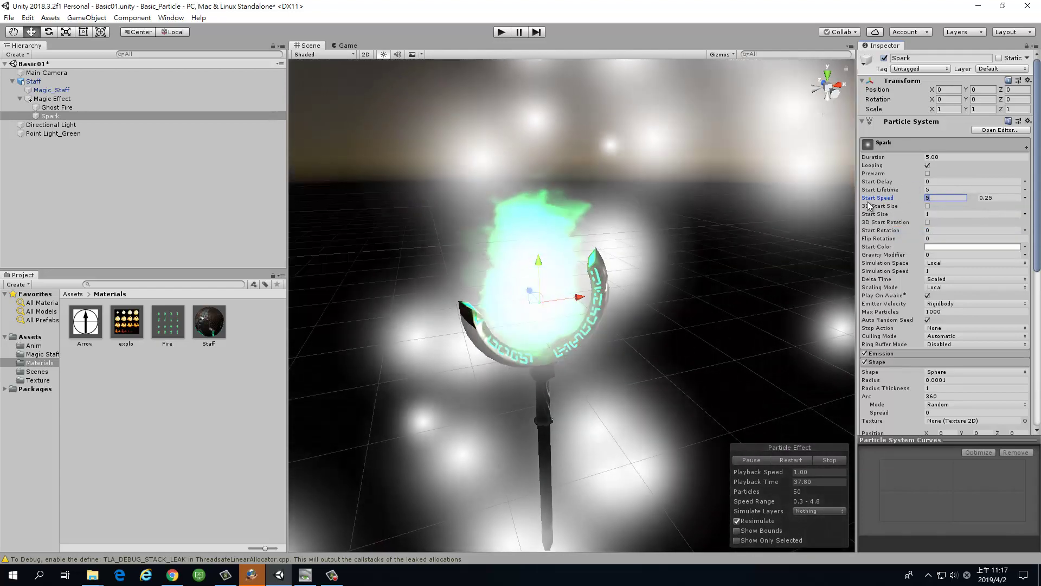
pyautogui.write('0.25')
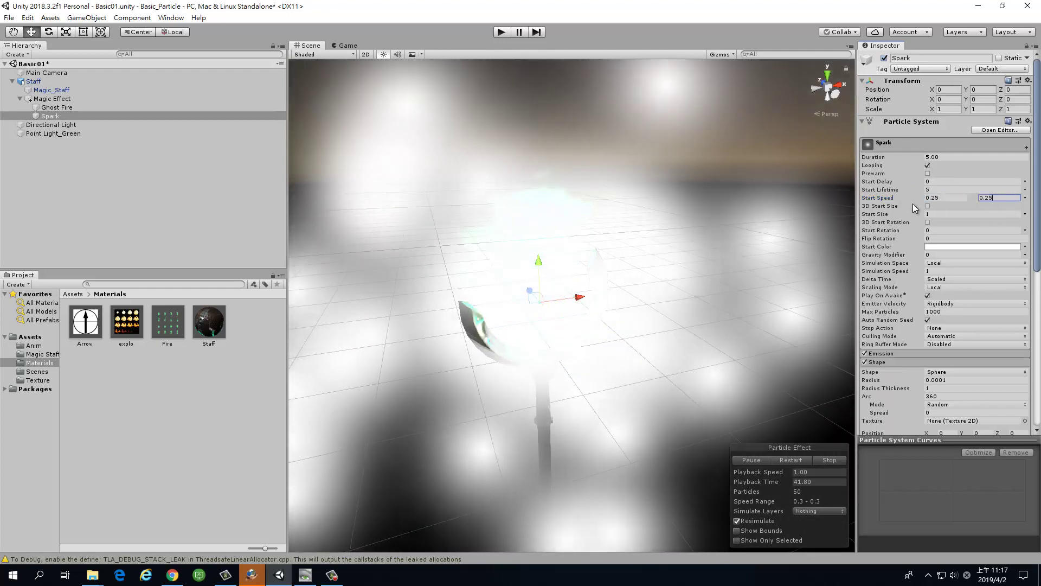
pyautogui.press('Return')
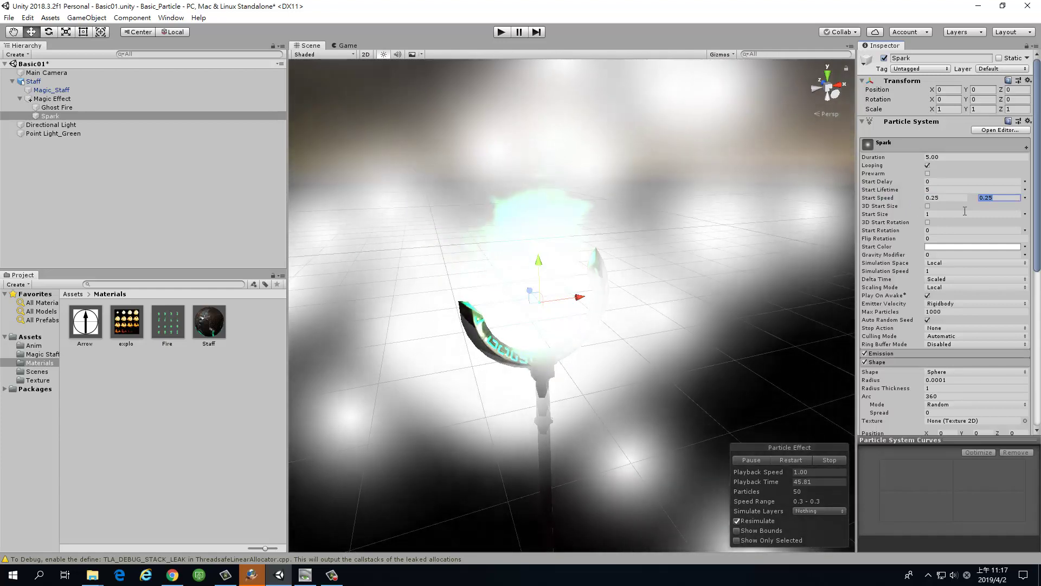
pyautogui.write('0.5')
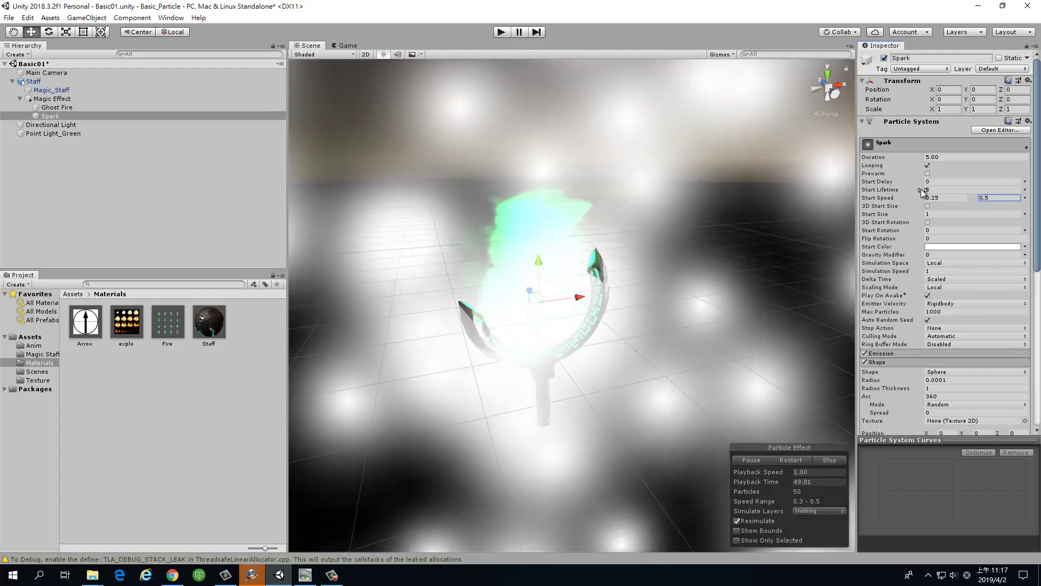
# - Make Spark's Start Lifetime random between 5 and 1 and set Duration to 2.00
pyautogui.click(919, 191)
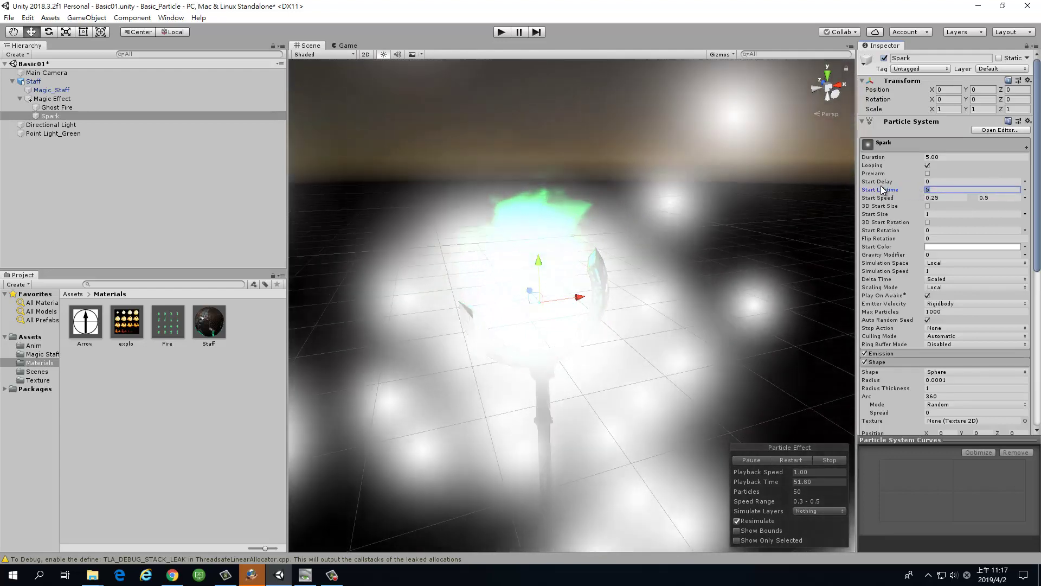
pyautogui.moveTo(893, 192)
pyautogui.mouseDown()
pyautogui.moveTo(828, 189)
pyautogui.moveTo(917, 191)
pyautogui.mouseUp()
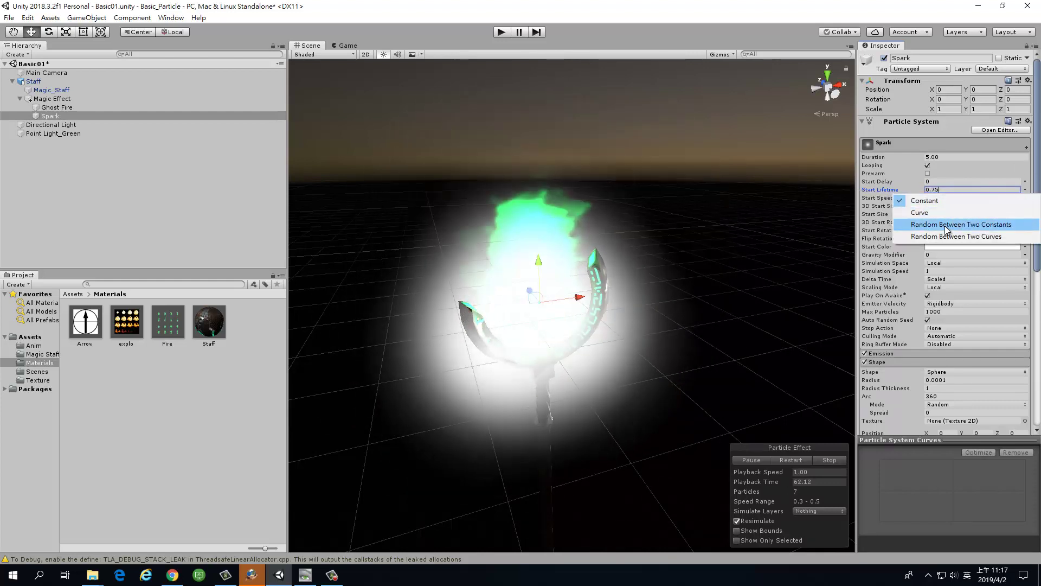
pyautogui.write('1')
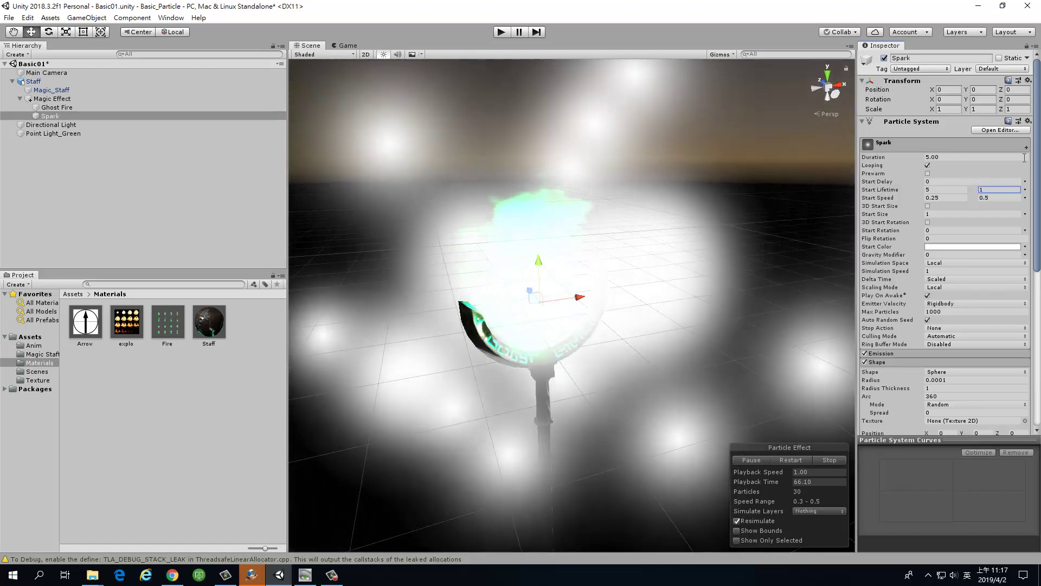
pyautogui.moveTo(874, 157); pyautogui.dragTo(853, 159)
pyautogui.press('Return')
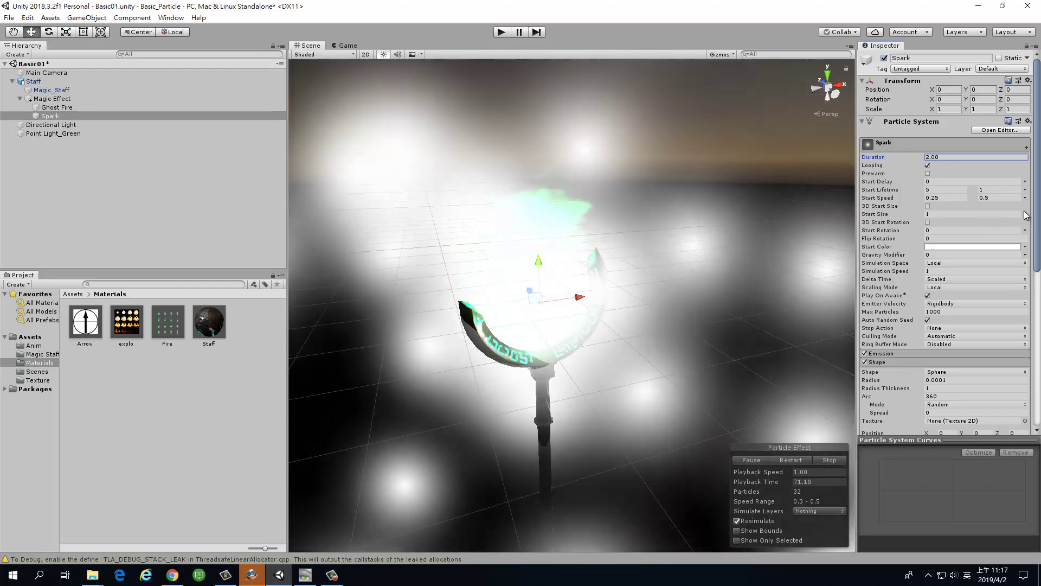
# - Set Spark's Start Size to Random Between Two Constants, from 0.1 to 0.2
pyautogui.click(1025, 214)
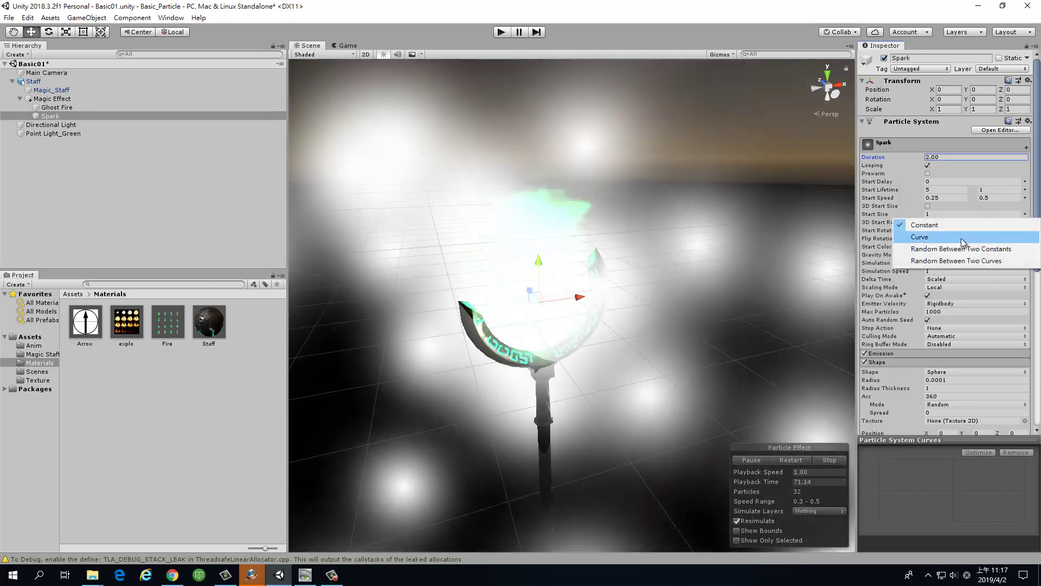
pyautogui.click(963, 249)
pyautogui.click(947, 214)
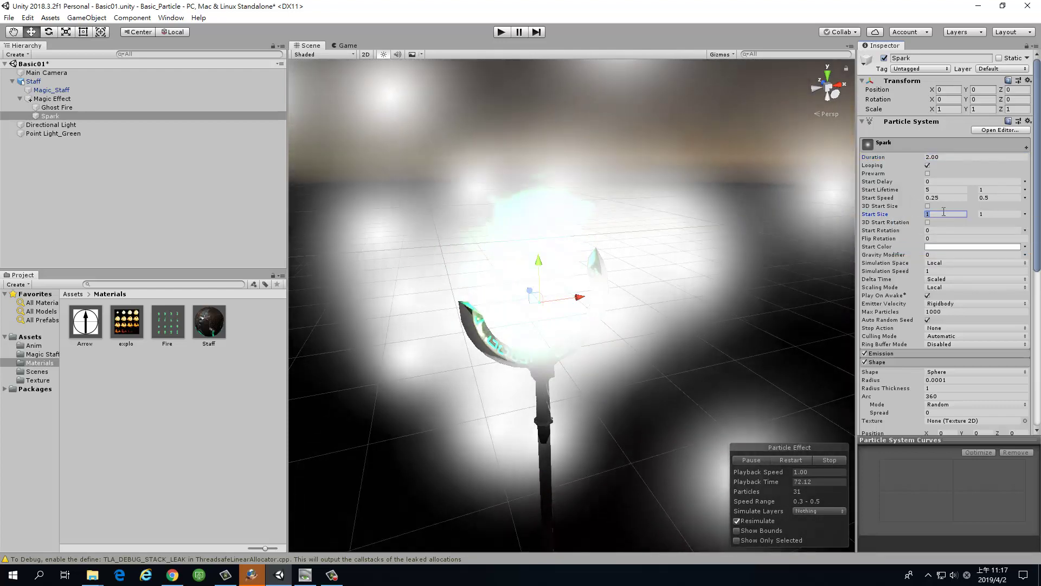
pyautogui.write('0.1')
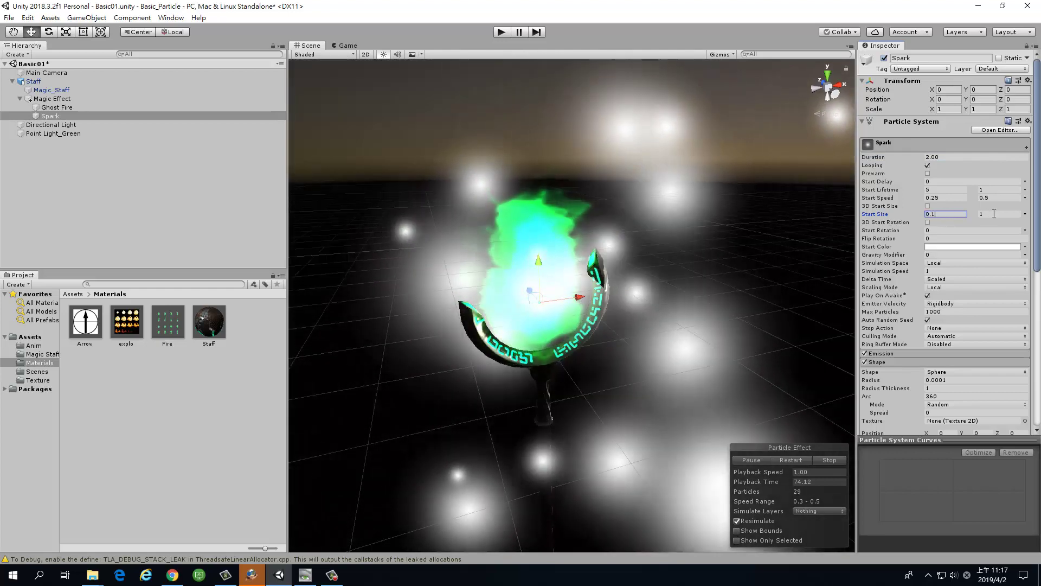
pyautogui.click(993, 214)
pyautogui.write('0.2')
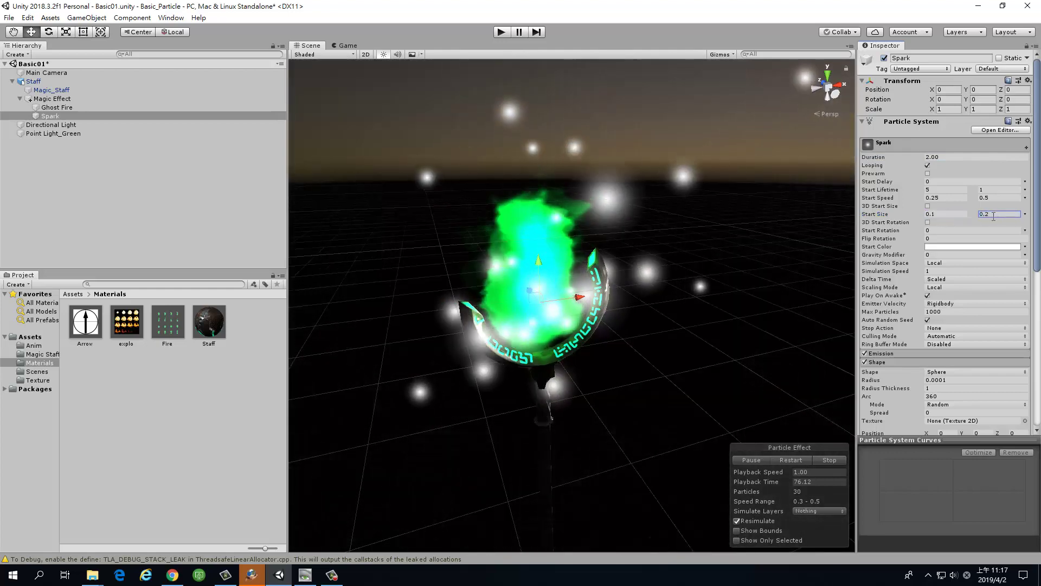
pyautogui.scroll(-10, 964, 341)
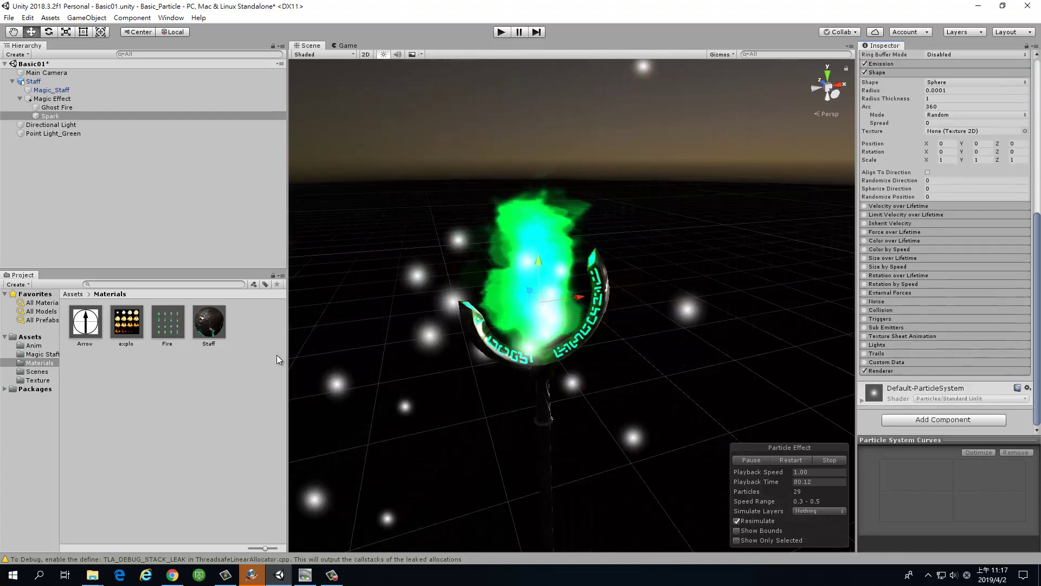
# - Create a Material asset in the Materials folder and name it 'Spark'
pyautogui.rightClick(194, 369)
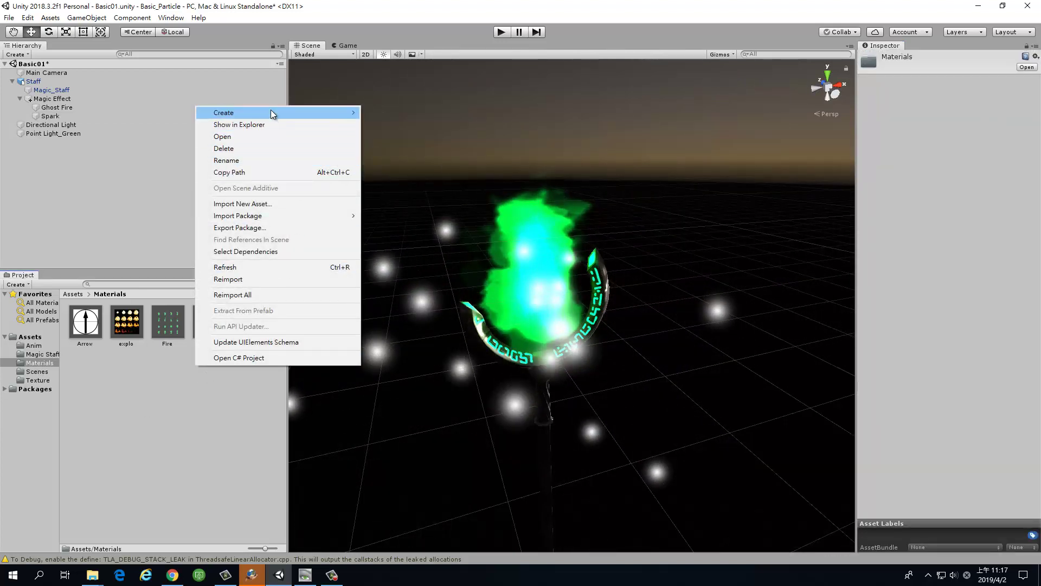
pyautogui.moveTo(271, 112)
pyautogui.click(404, 249)
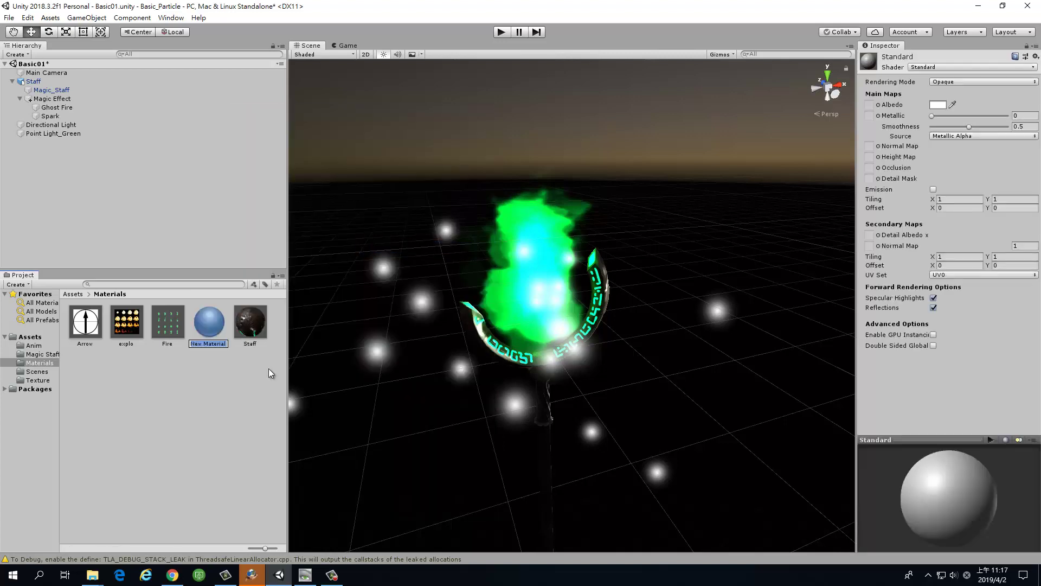
pyautogui.write('Spark')
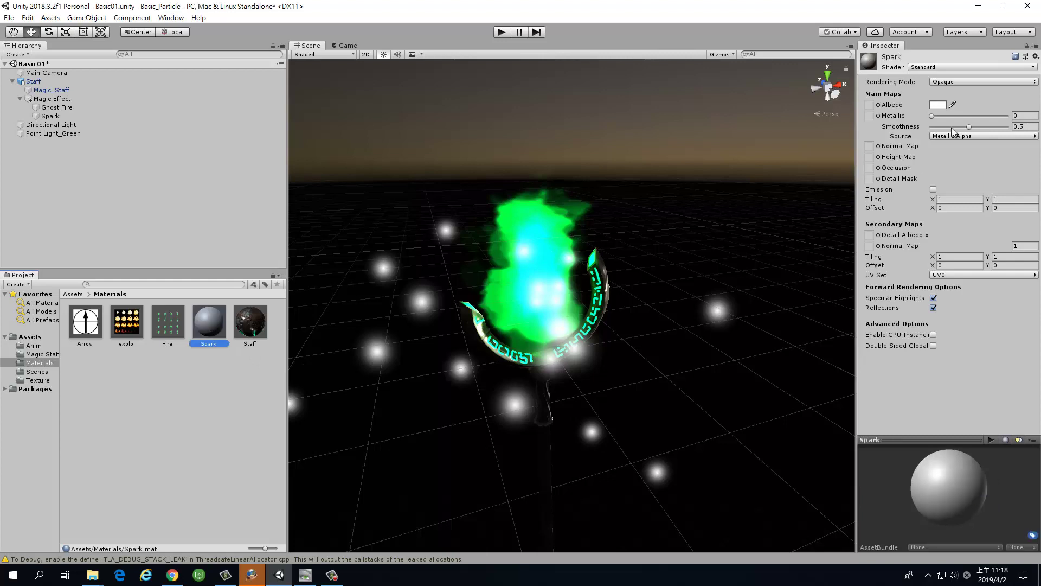
# - Switch the Spark material to Particles/Standard Unlit with Additive rendering and colour modes
pyautogui.click(968, 68)
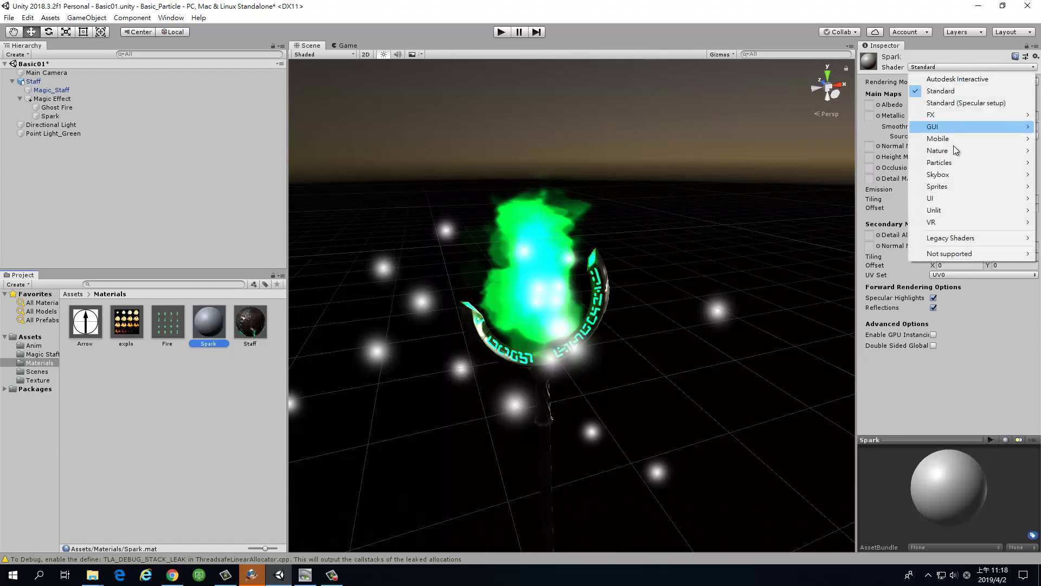
pyautogui.moveTo(974, 168)
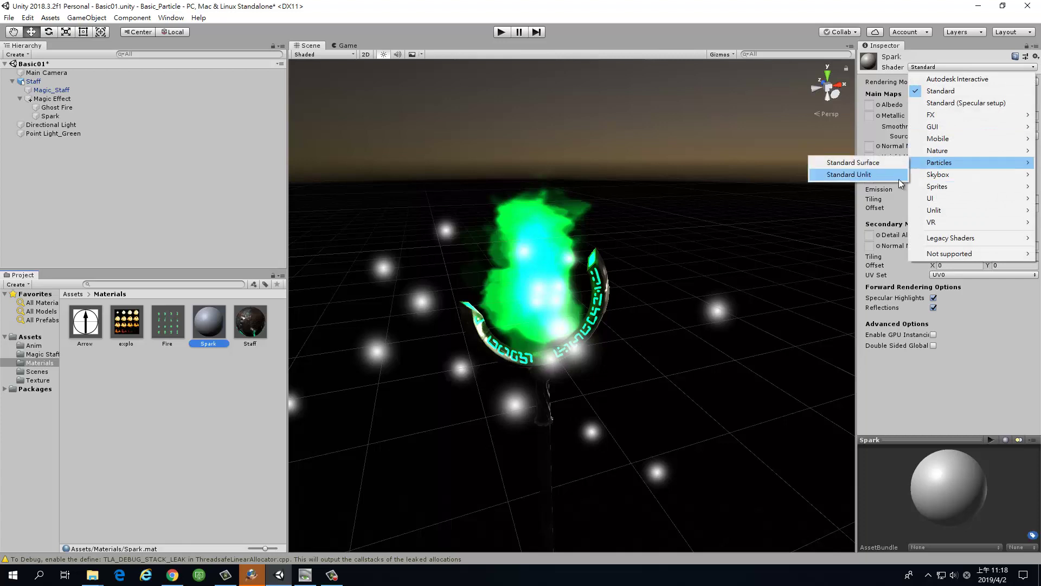
pyautogui.click(883, 178)
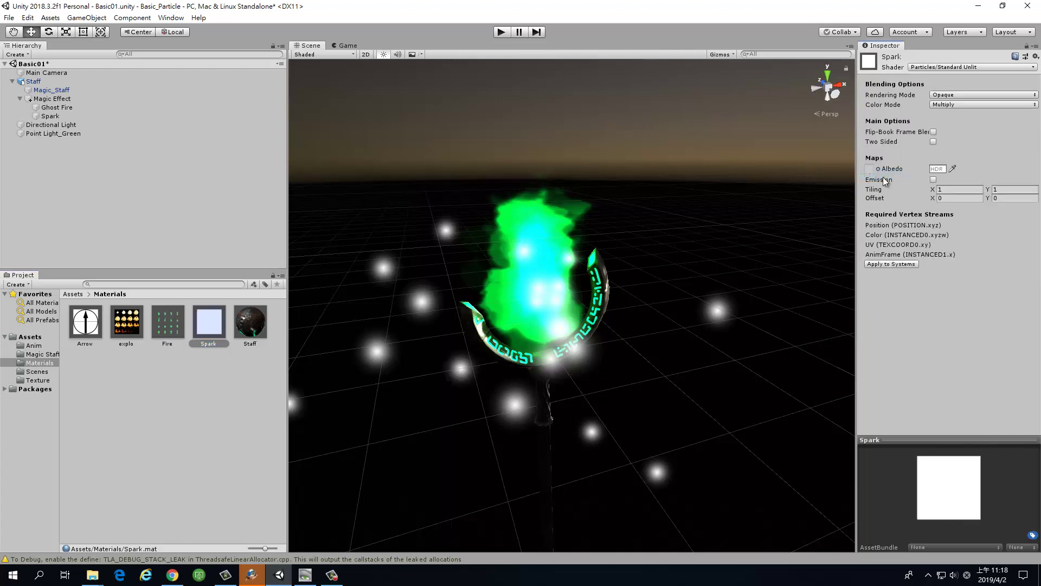
pyautogui.click(985, 94)
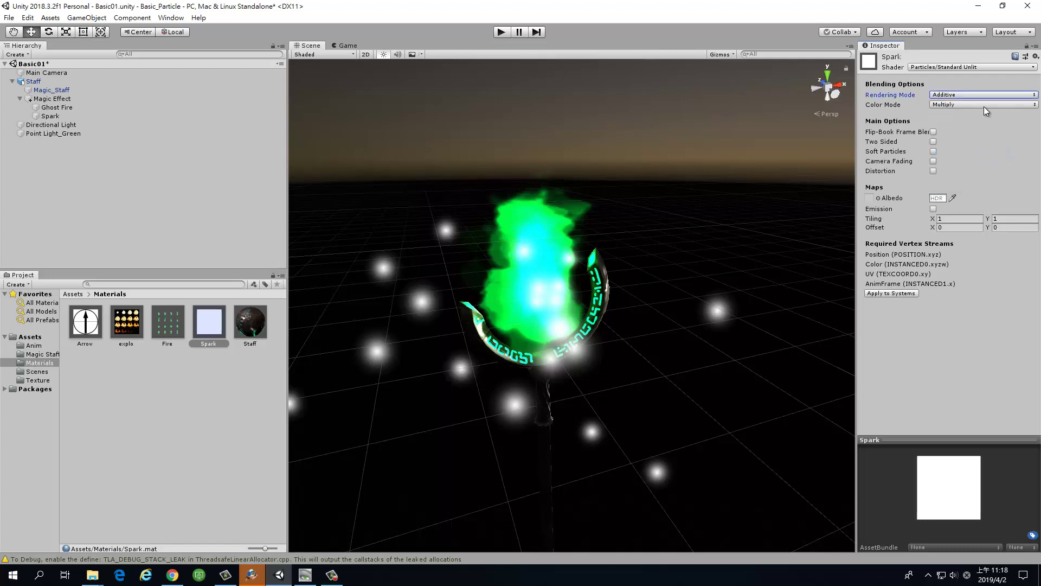
pyautogui.click(984, 107)
pyautogui.click(981, 131)
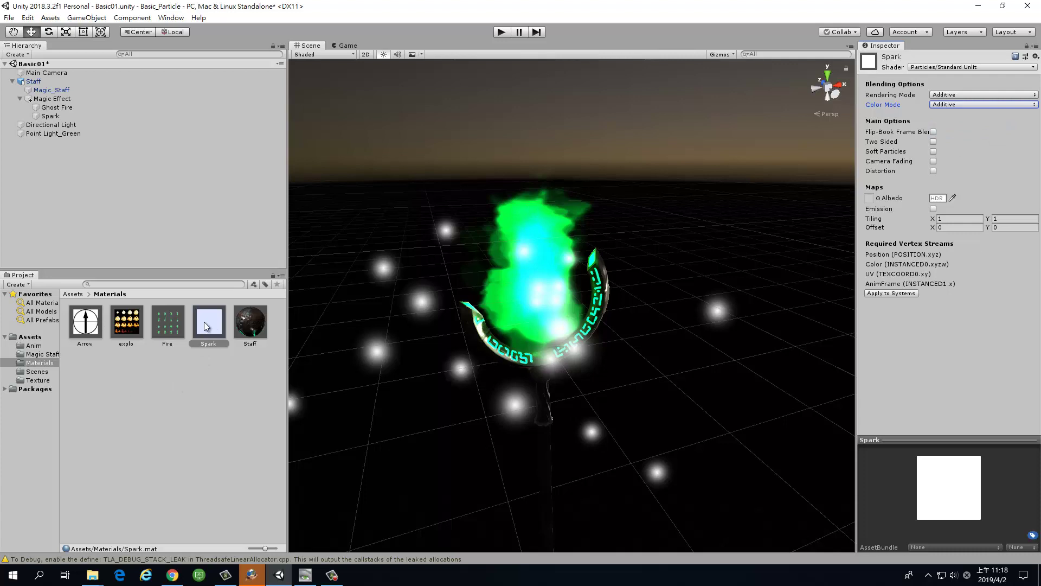
pyautogui.moveTo(206, 326); pyautogui.dragTo(533, 428)
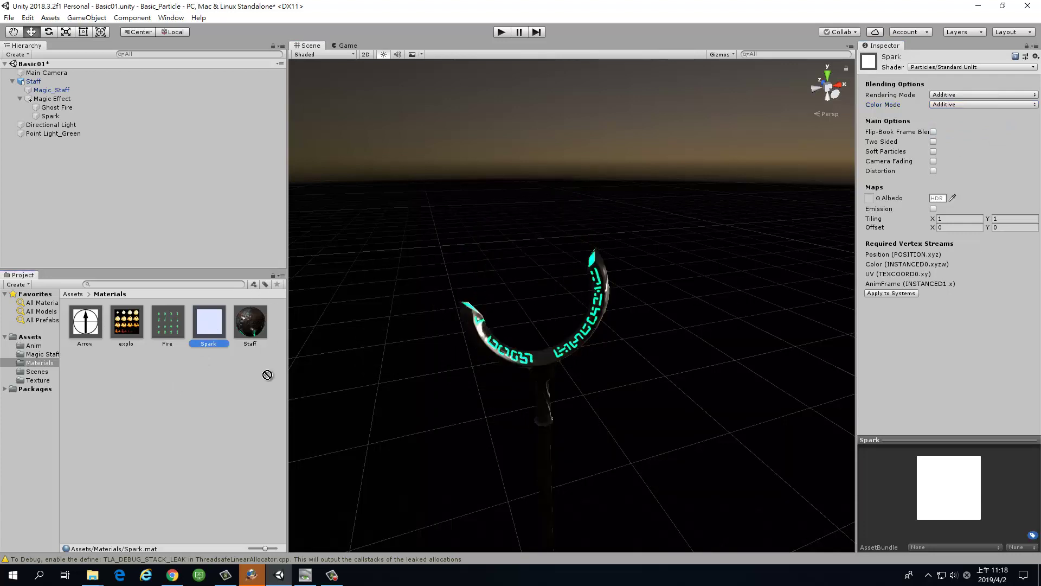
# - Select Spark, then Ghost Fire, then Spark to preview their particles on the staff
pyautogui.click(526, 298)
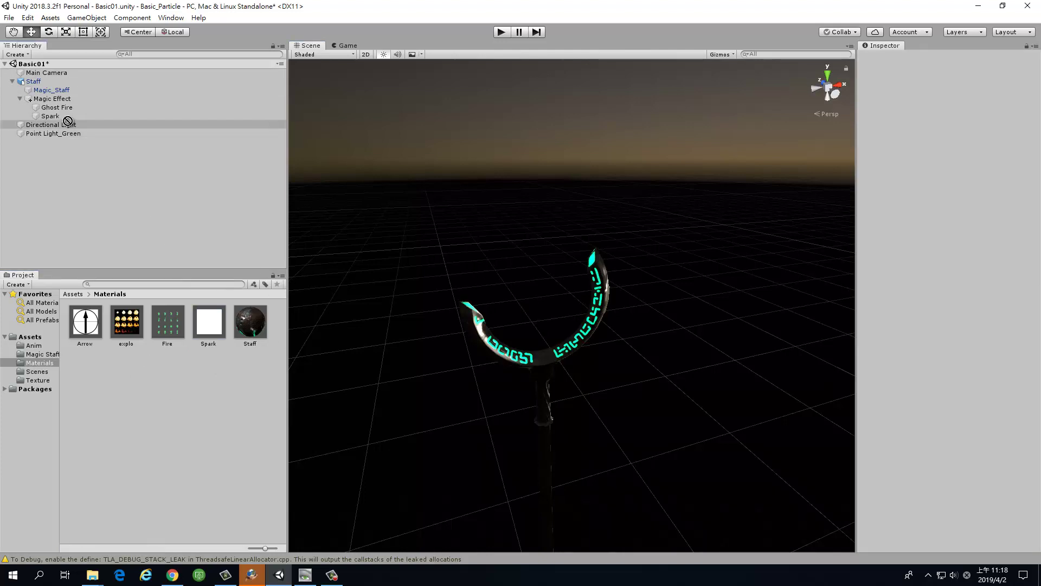
pyautogui.click(49, 117)
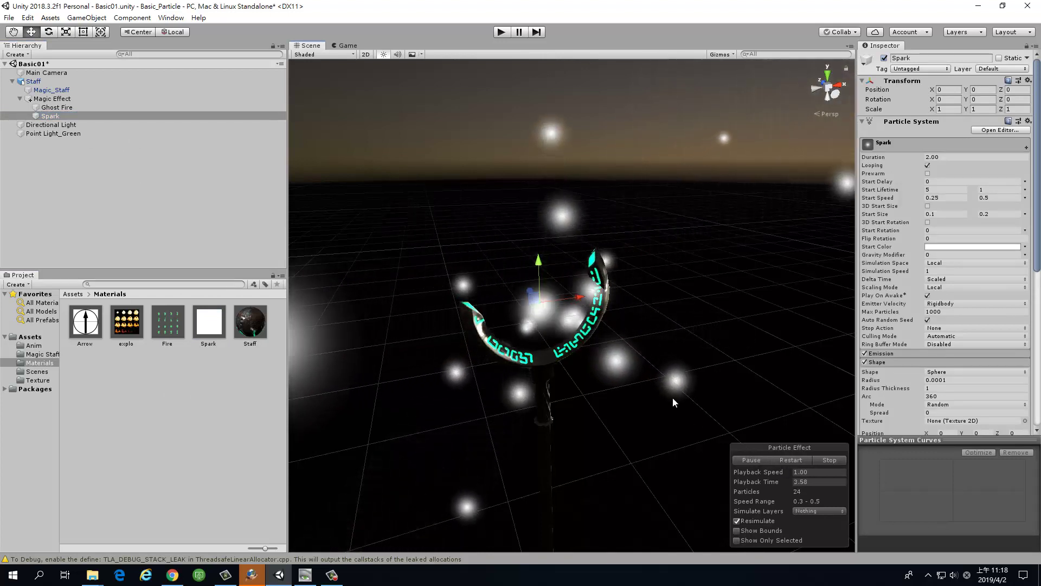
pyautogui.click(52, 109)
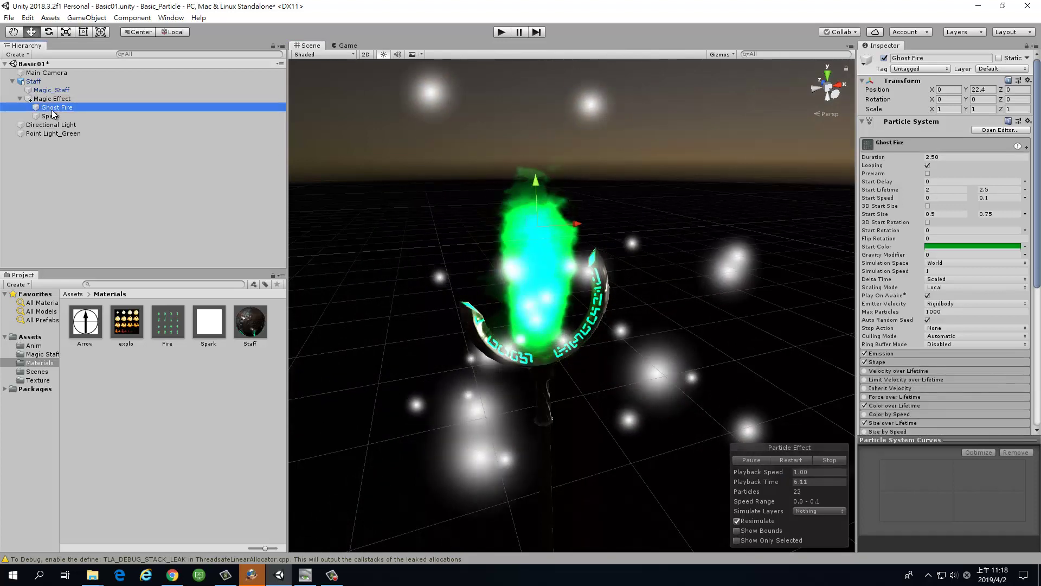
pyautogui.click(69, 116)
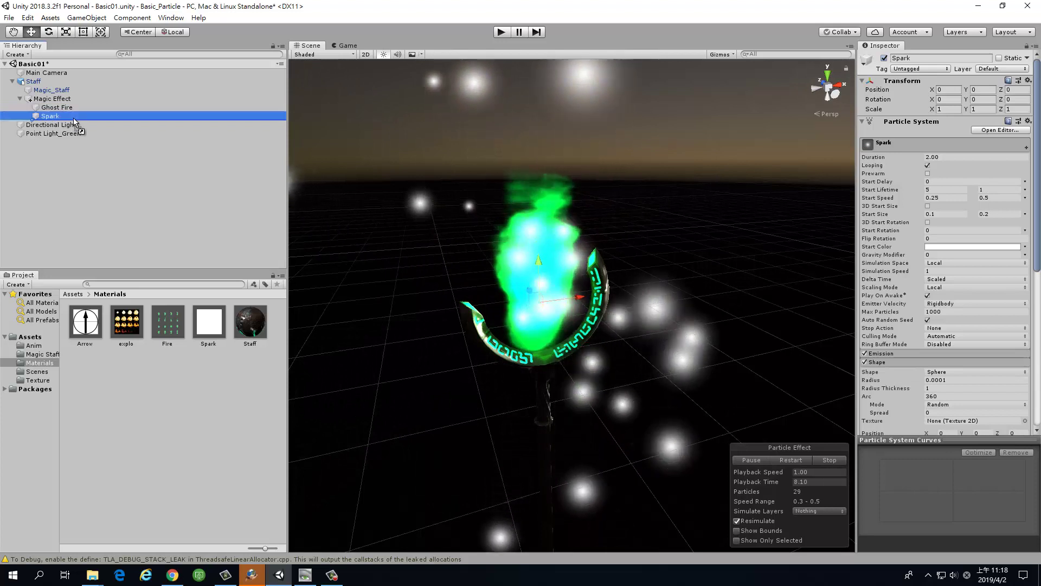
pyautogui.moveTo(69, 116)
pyautogui.mouseDown()
pyautogui.moveTo(78, 111)
pyautogui.moveTo(58, 117)
pyautogui.mouseUp()
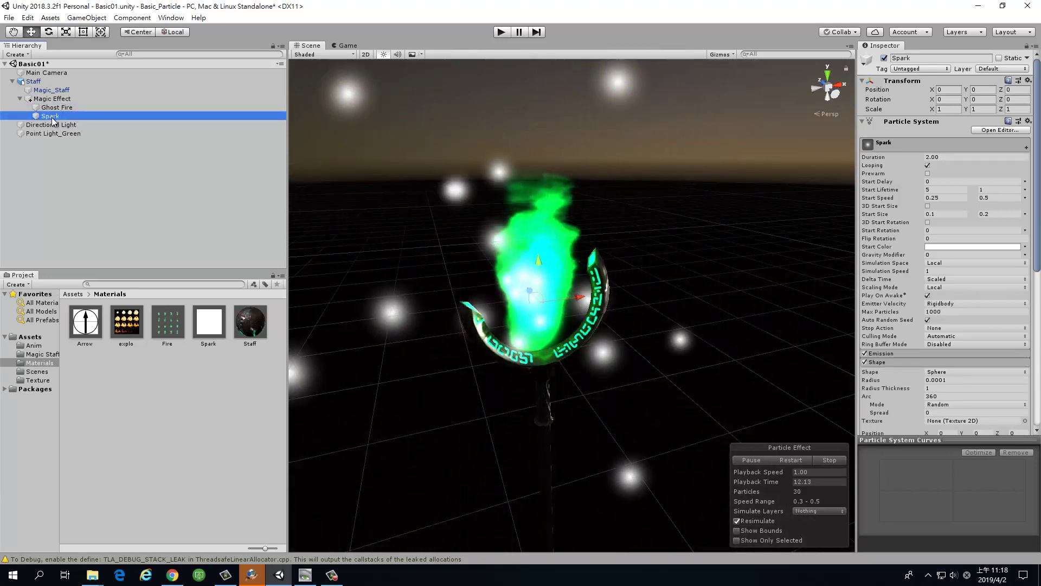
pyautogui.click(57, 108)
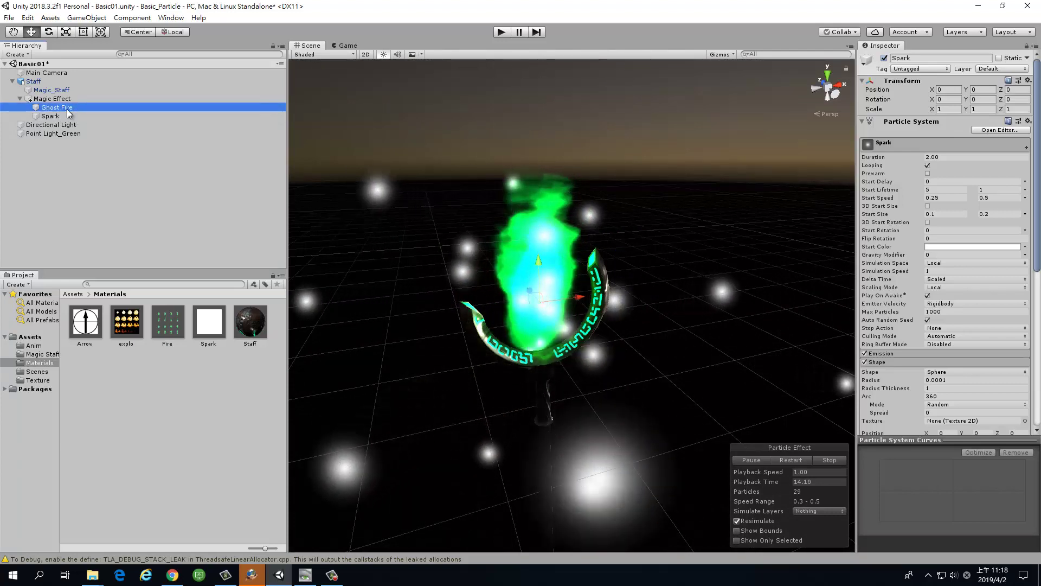
pyautogui.click(50, 117)
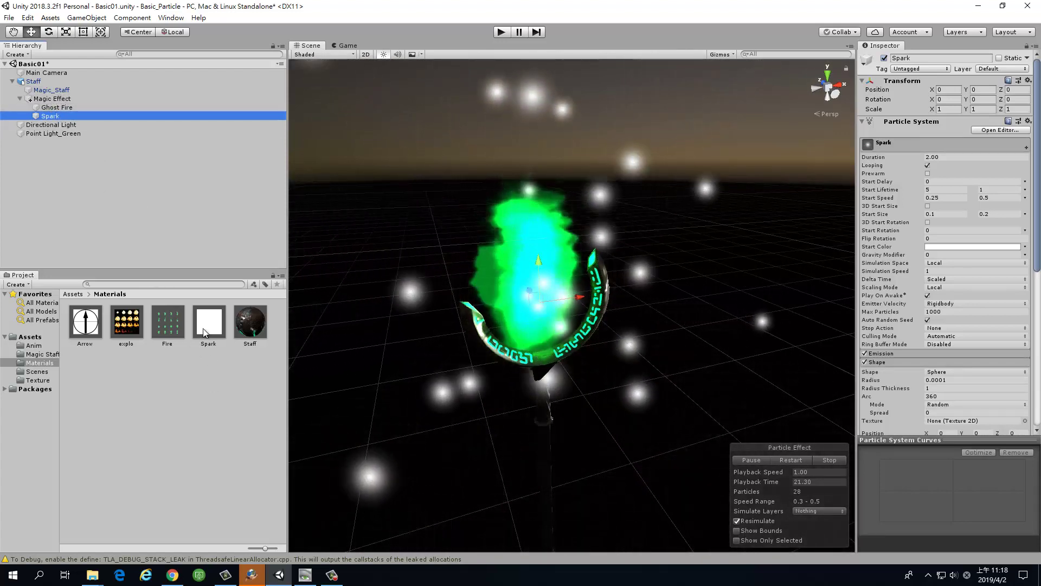
pyautogui.click(212, 328)
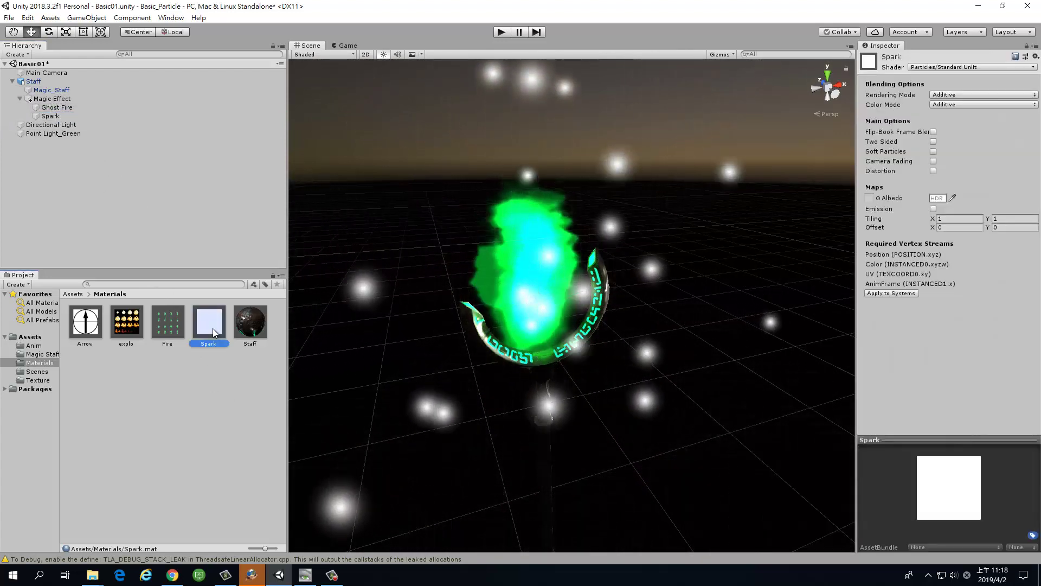
pyautogui.click(50, 117)
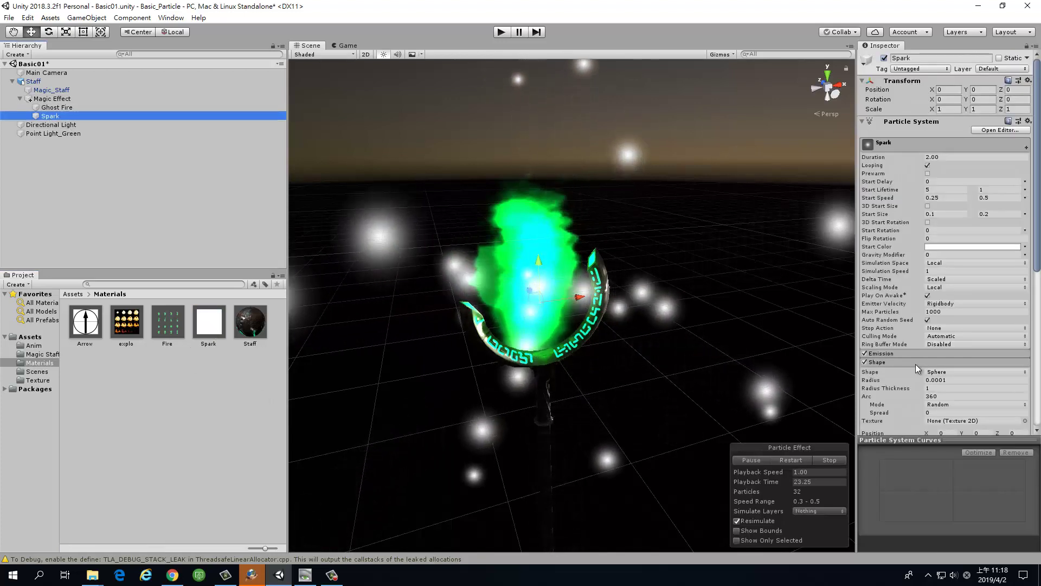
pyautogui.scroll(-5, 916, 369)
pyautogui.scroll(-5, 981, 405)
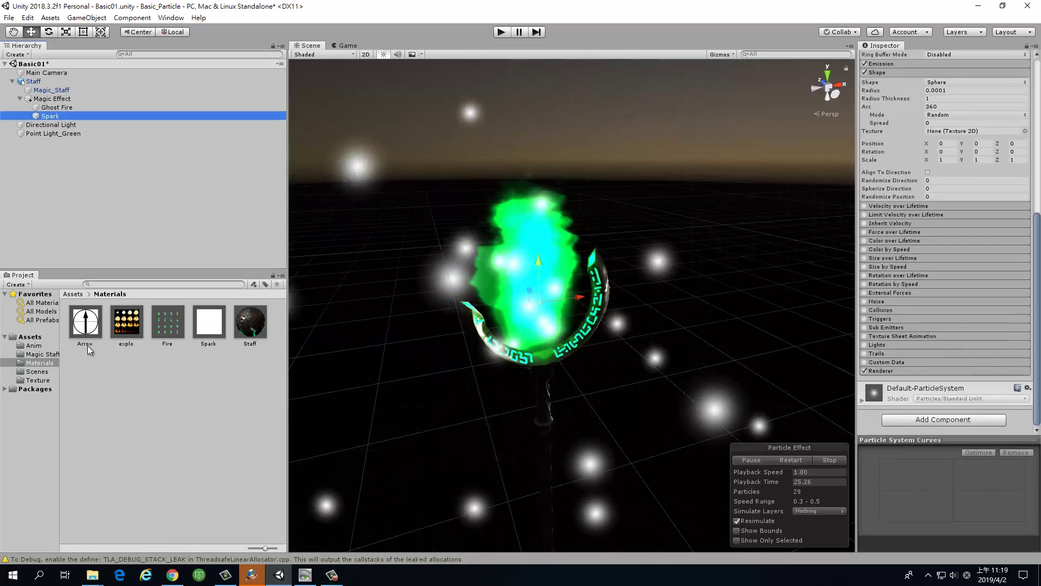
pyautogui.moveTo(87, 346)
pyautogui.mouseDown()
pyautogui.moveTo(892, 392)
pyautogui.moveTo(591, 393)
pyautogui.moveTo(791, 416)
pyautogui.mouseUp()
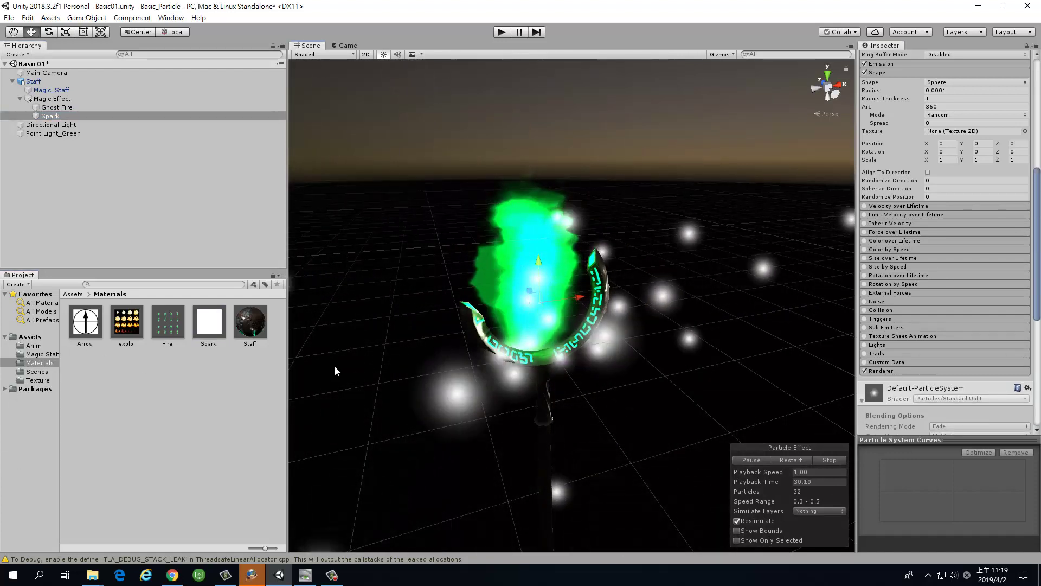
pyautogui.moveTo(334, 371); pyautogui.dragTo(556, 384)
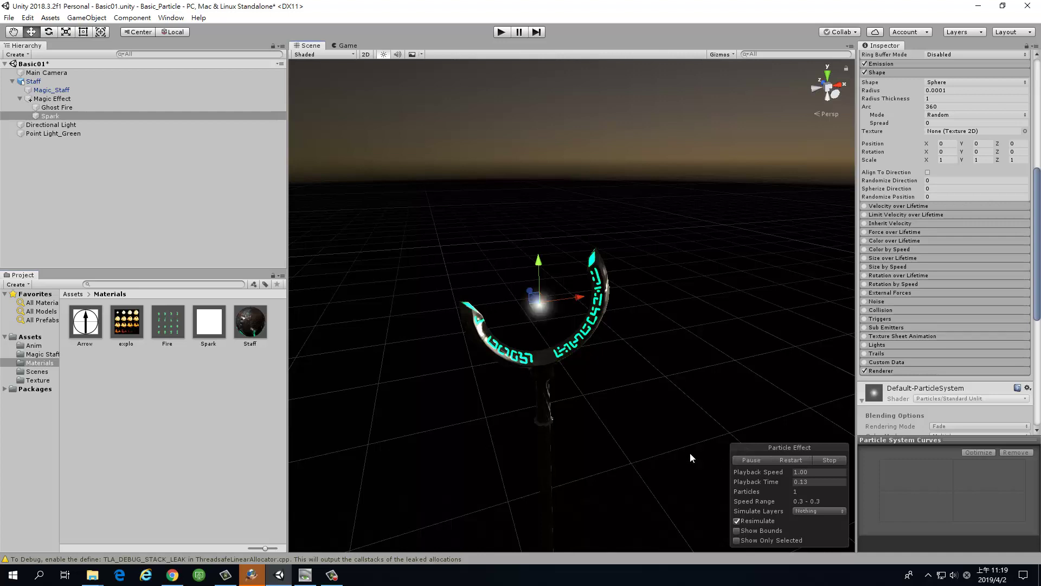
# - Apply the Spark material to the Spark particles and expand its settings in the renderer
pyautogui.moveTo(214, 321); pyautogui.dragTo(373, 345)
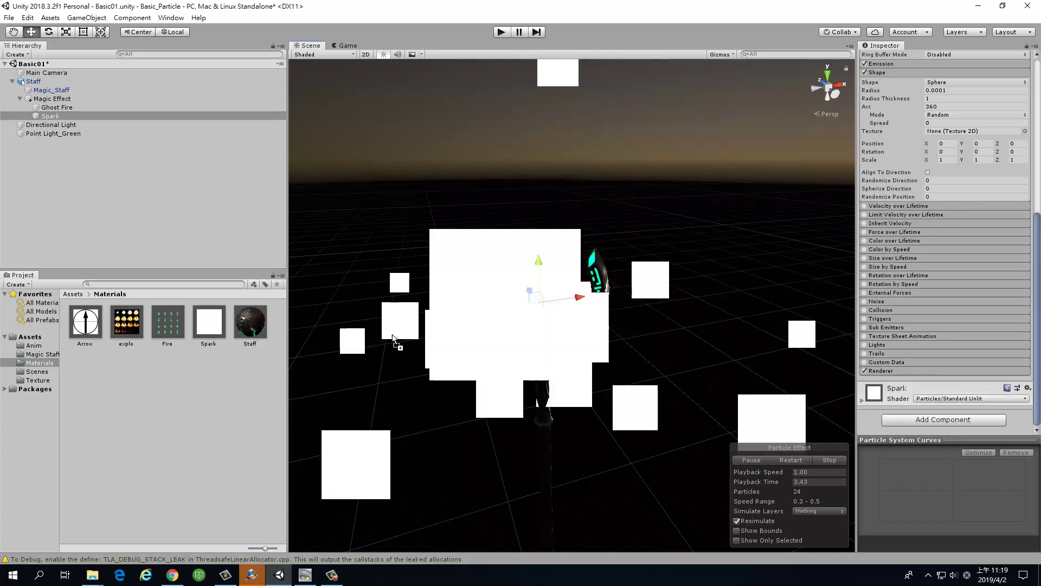
pyautogui.moveTo(373, 345); pyautogui.dragTo(354, 328)
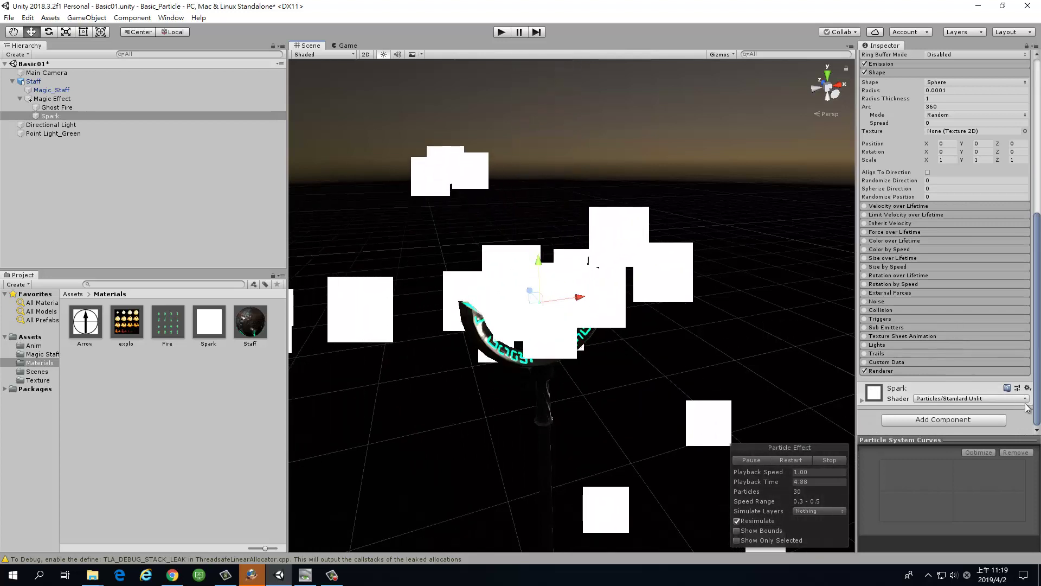
pyautogui.click(861, 402)
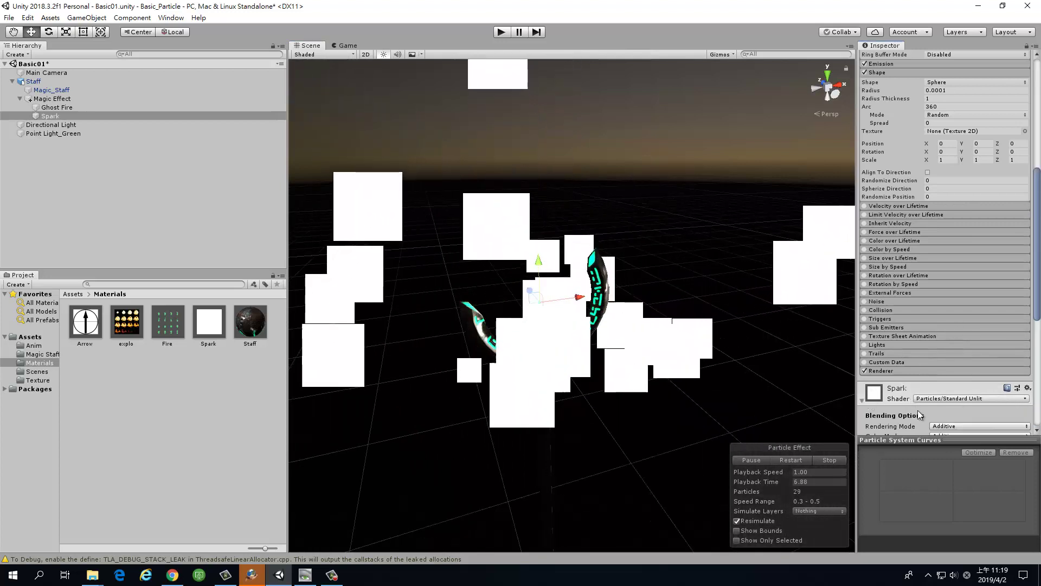
pyautogui.scroll(-5, 918, 410)
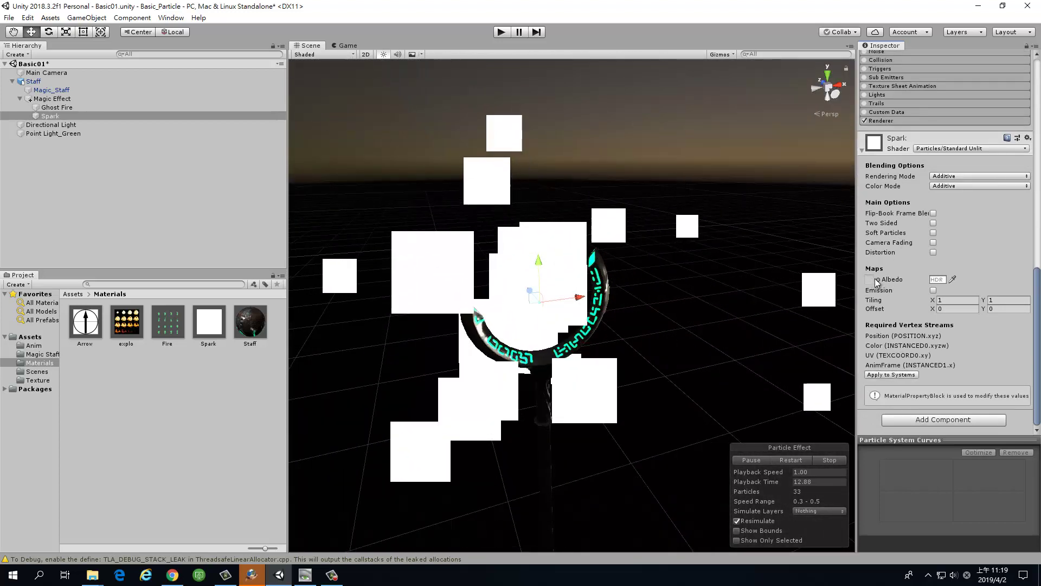
# - Assign texture 44 as the Spark material's Albedo map
pyautogui.click(878, 279)
pyautogui.scroll(-1, 400, 227)
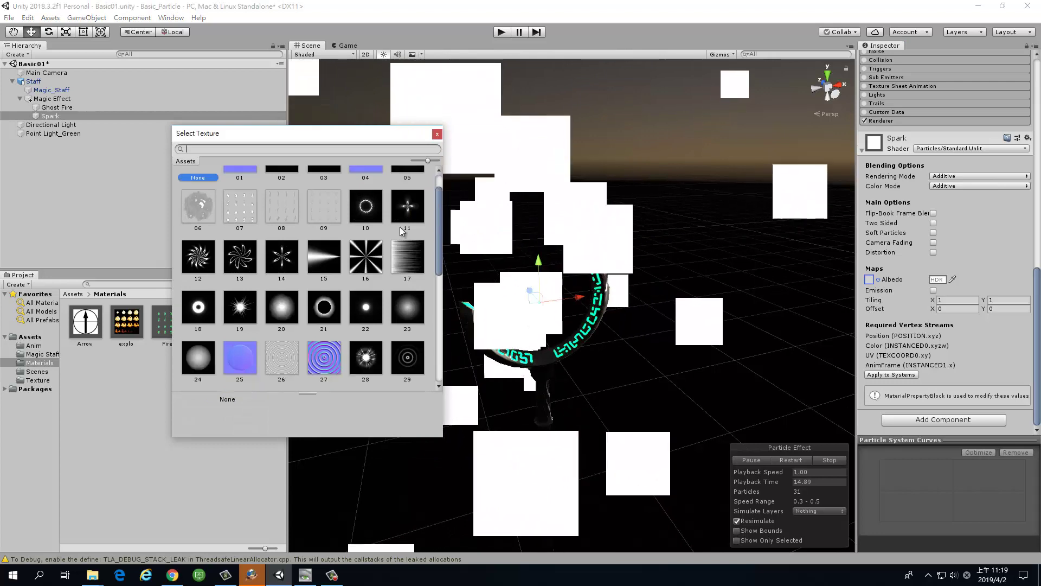
pyautogui.scroll(-2, 392, 239)
pyautogui.scroll(-2, 325, 231)
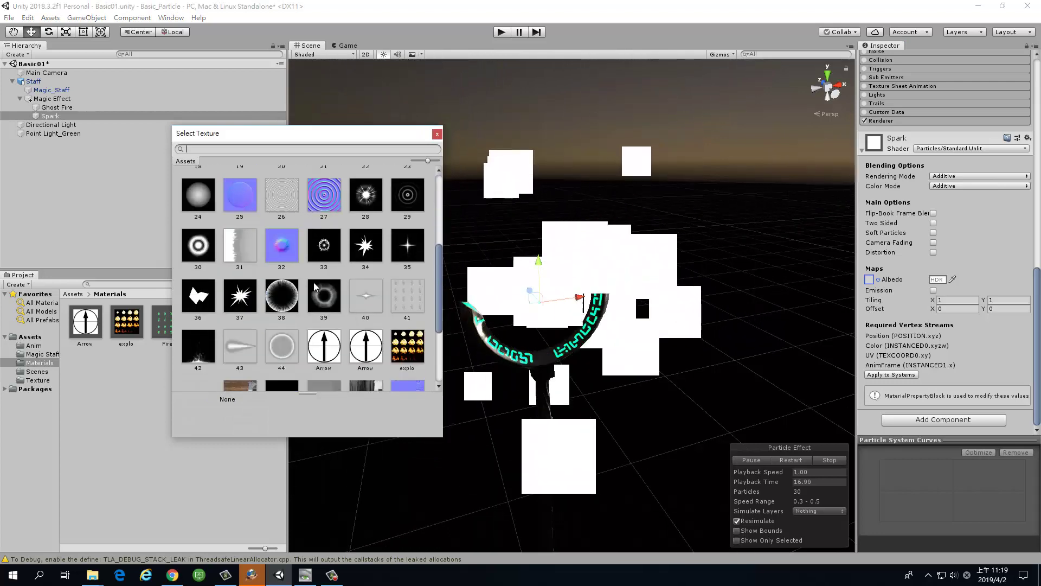
pyautogui.scroll(2, 282, 226)
pyautogui.click(250, 221)
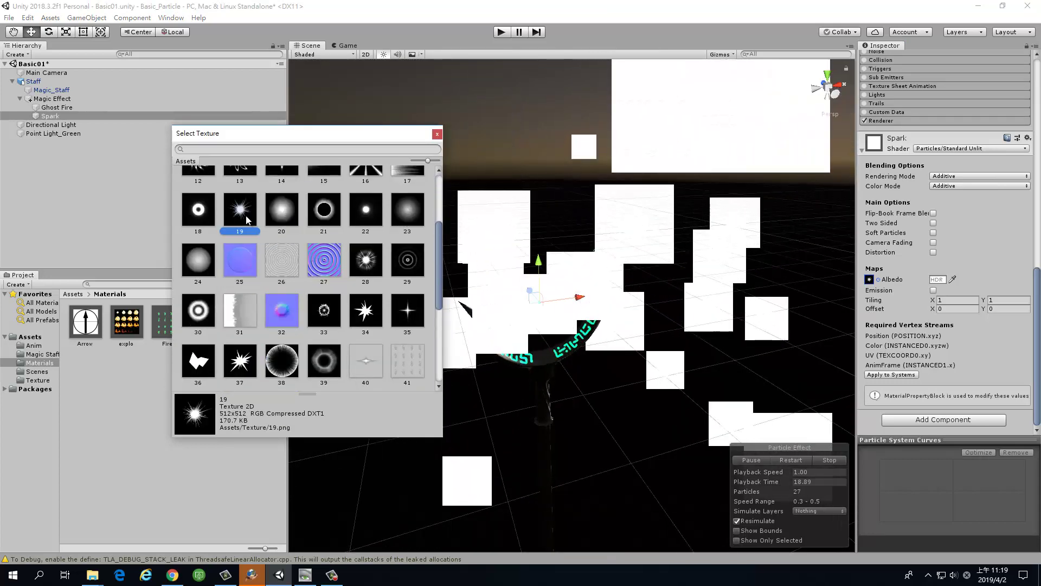
pyautogui.scroll(-1, 340, 272)
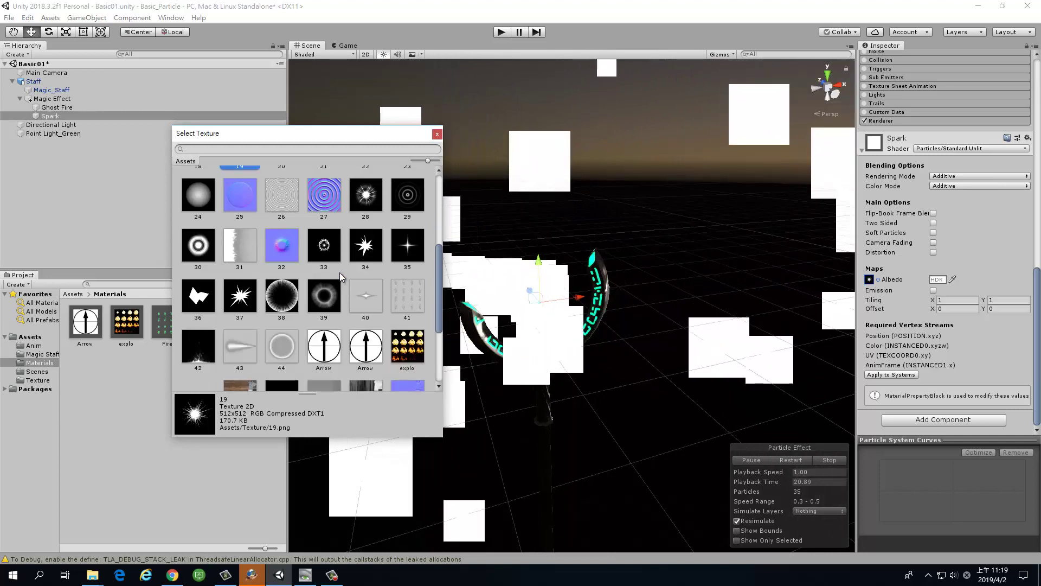
pyautogui.scroll(-2, 339, 272)
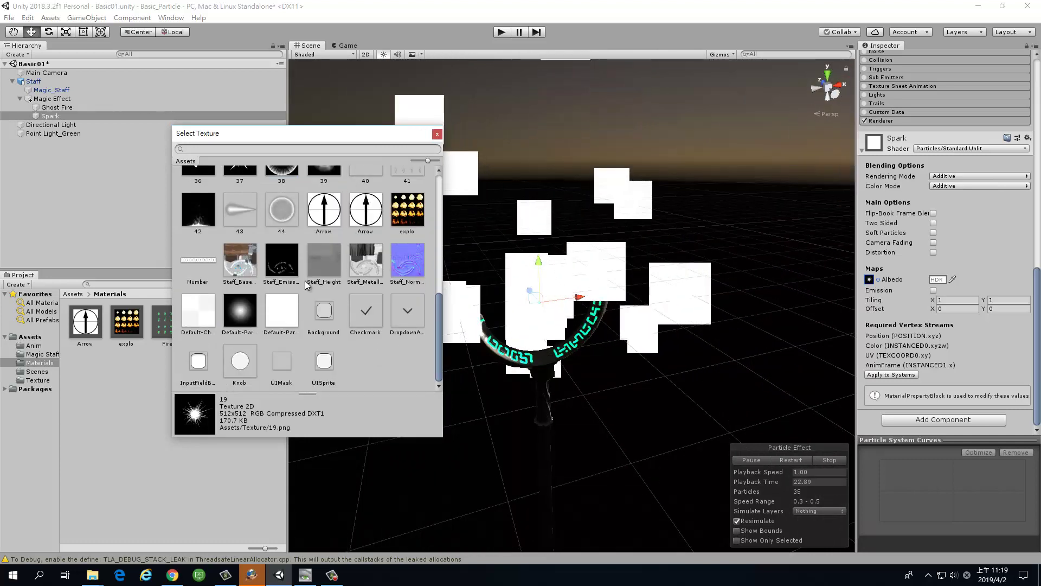
pyautogui.scroll(3, 305, 281)
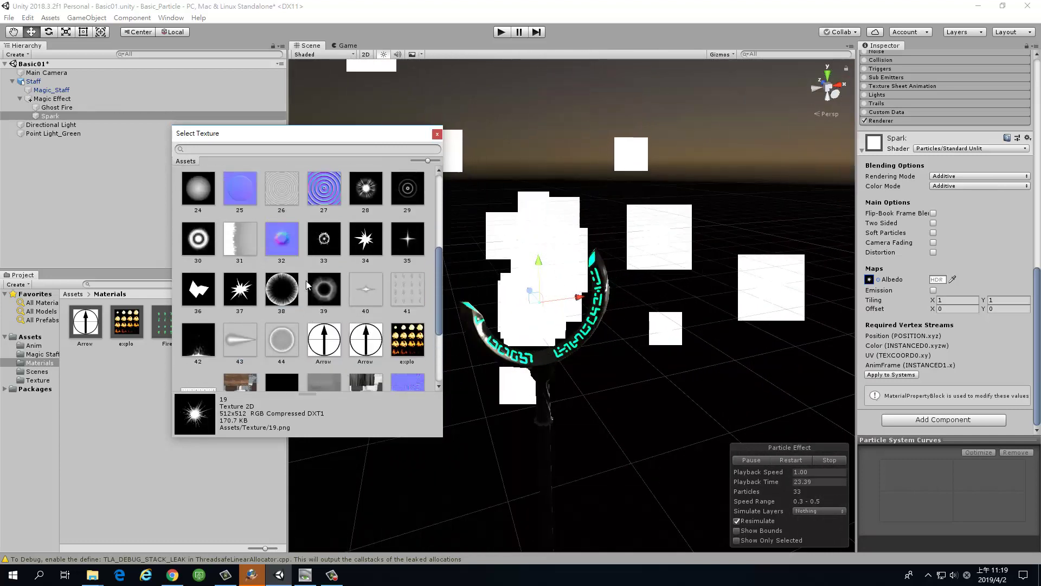
pyautogui.click(287, 342)
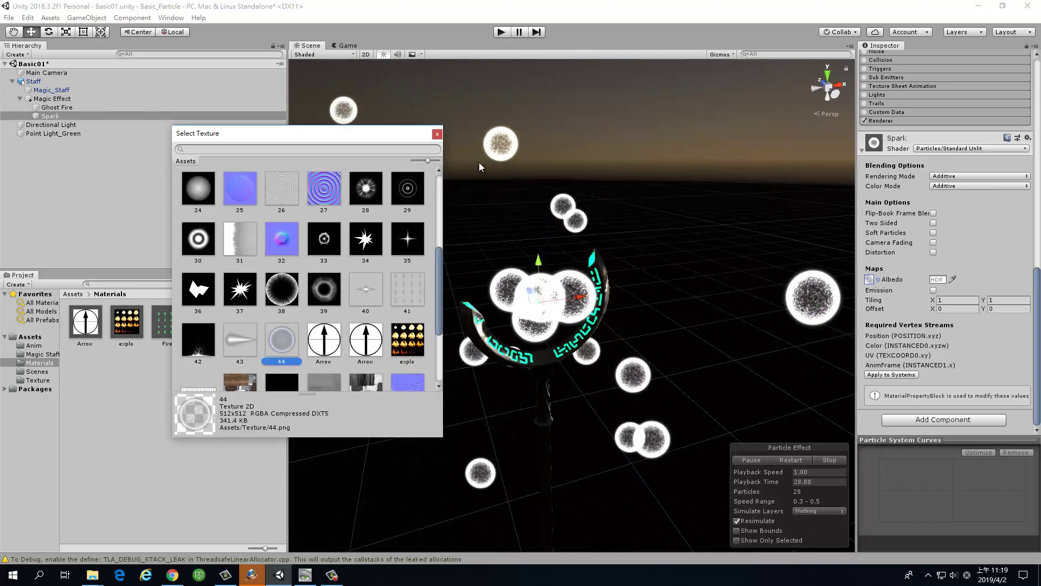
pyautogui.click(437, 134)
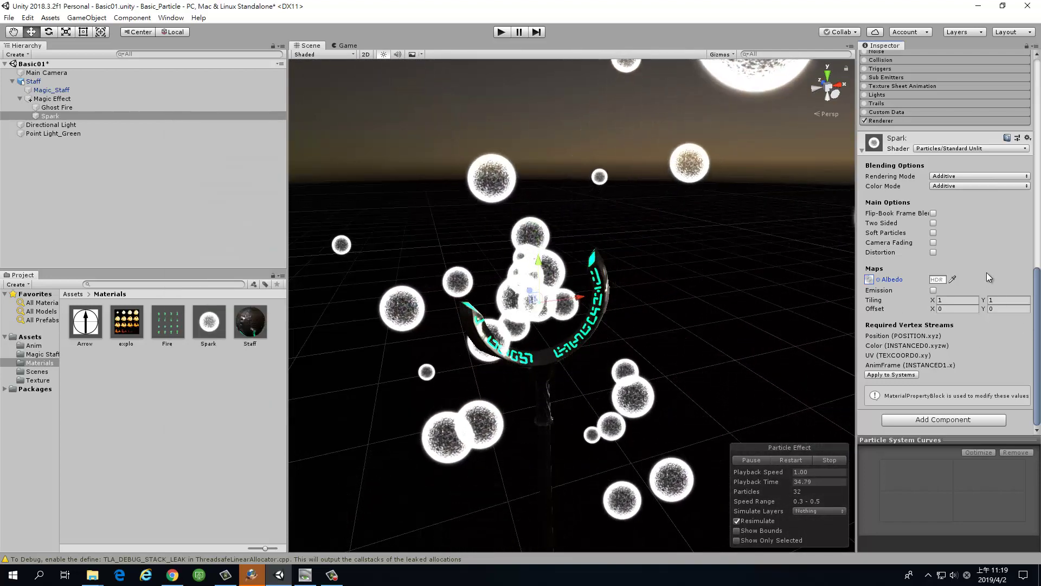
# - Set the sparks' Start Color to a deep green
pyautogui.scroll(5, 1001, 253)
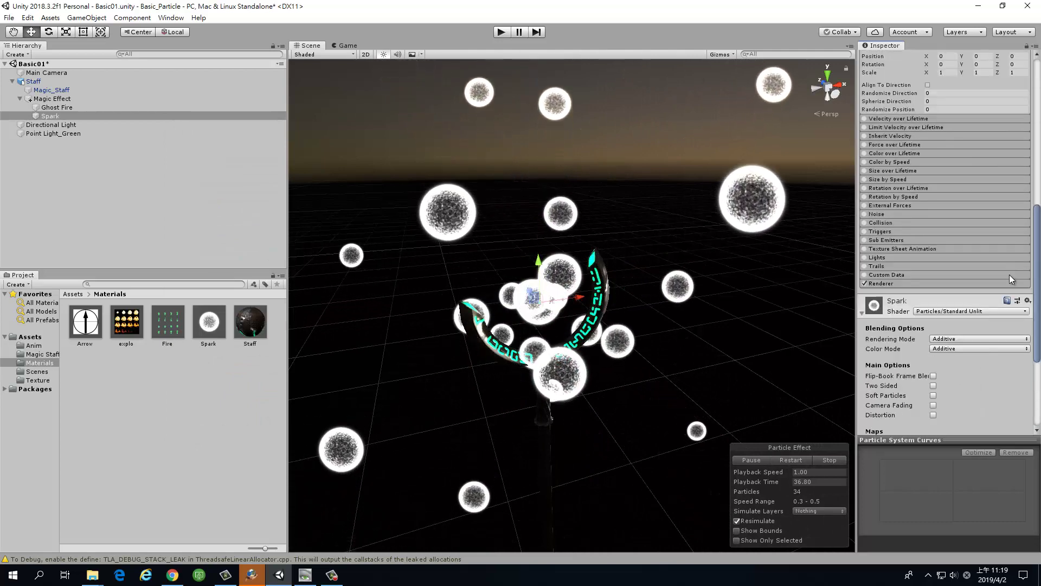
pyautogui.scroll(5, 1010, 275)
pyautogui.scroll(5, 1007, 266)
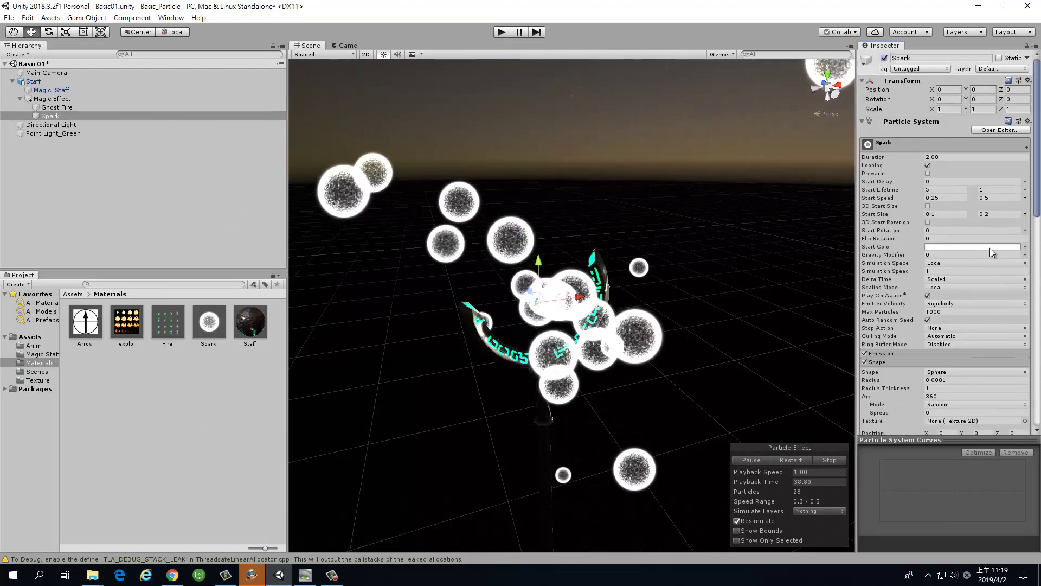
pyautogui.click(991, 249)
pyautogui.click(337, 183)
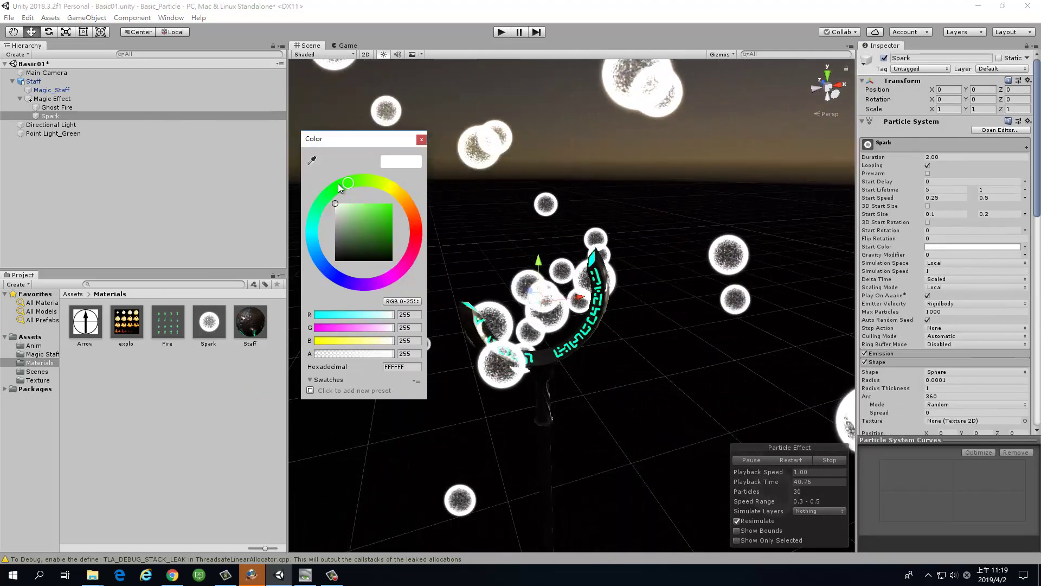
pyautogui.moveTo(392, 225); pyautogui.dragTo(403, 239)
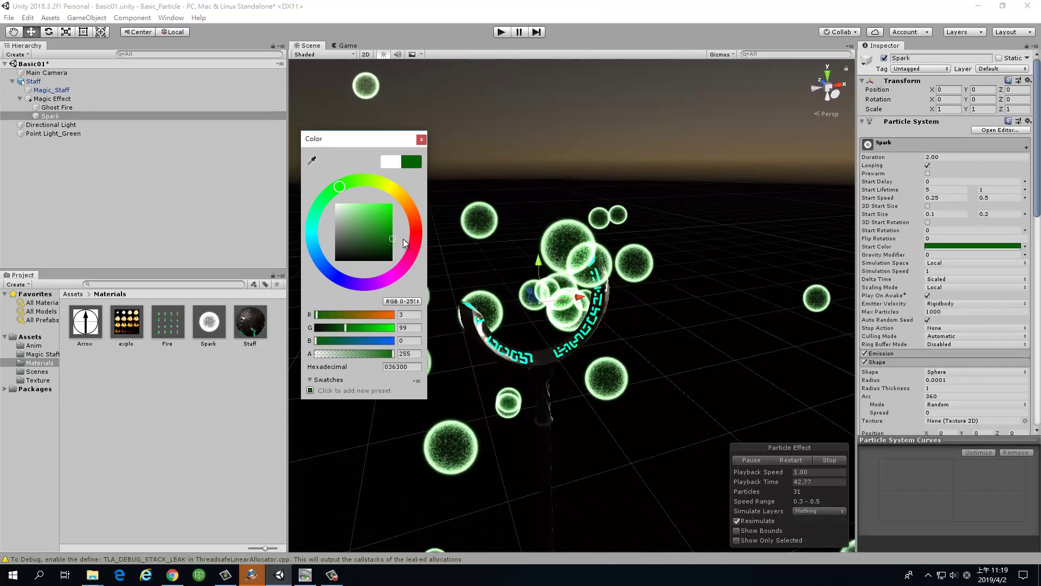
pyautogui.click(421, 140)
# - Tint the Spark material's Albedo teal-green (hex 009674)
pyautogui.scroll(-5, 934, 274)
pyautogui.scroll(-5, 934, 274)
pyautogui.scroll(-3, 934, 274)
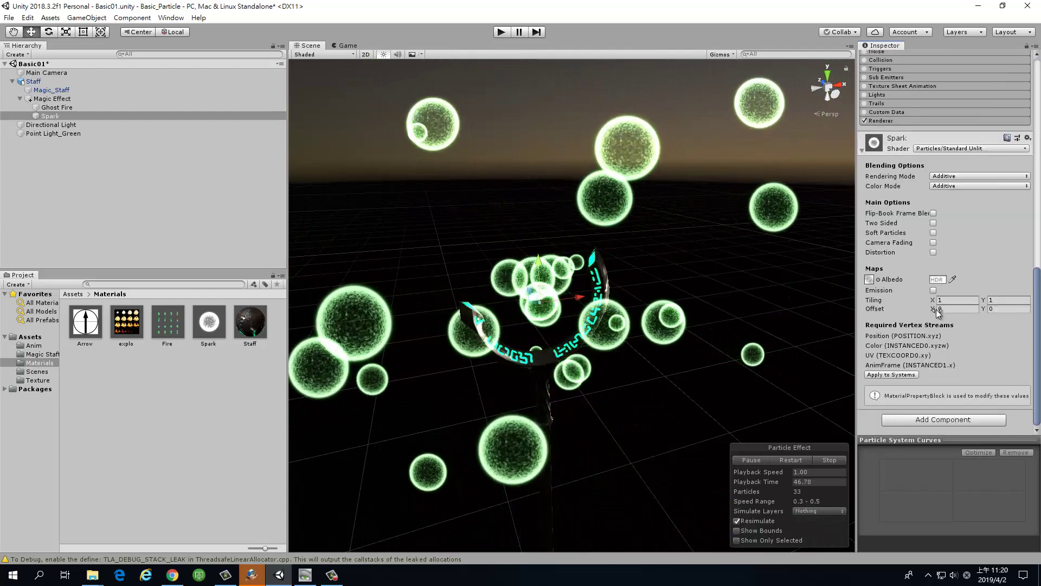
pyautogui.click(938, 280)
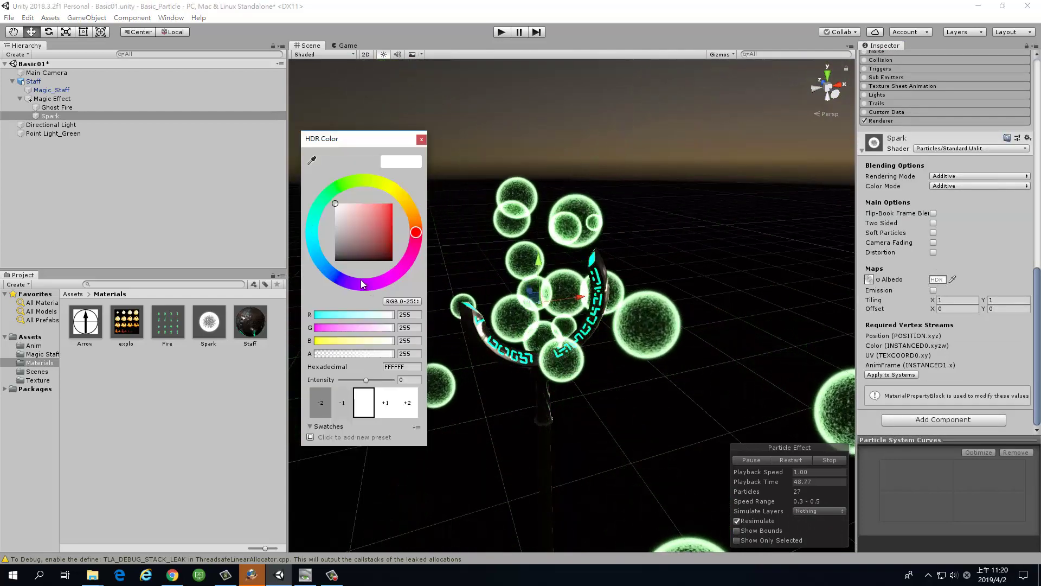
pyautogui.click(336, 187)
pyautogui.moveTo(379, 241); pyautogui.dragTo(404, 246)
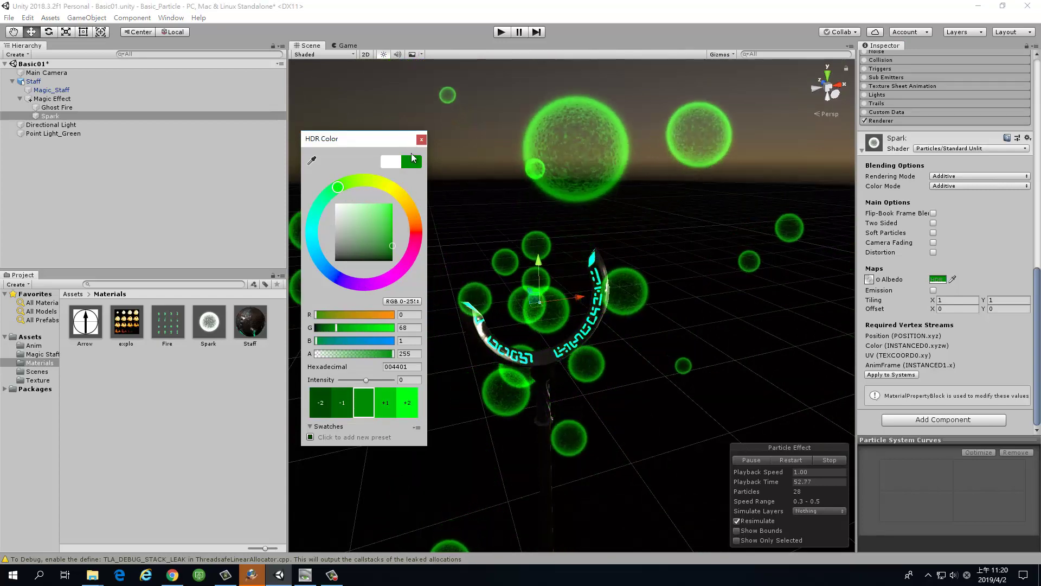
pyautogui.moveTo(315, 341)
pyautogui.mouseDown()
pyautogui.moveTo(390, 347)
pyautogui.moveTo(352, 349)
pyautogui.moveTo(364, 329)
pyautogui.mouseUp()
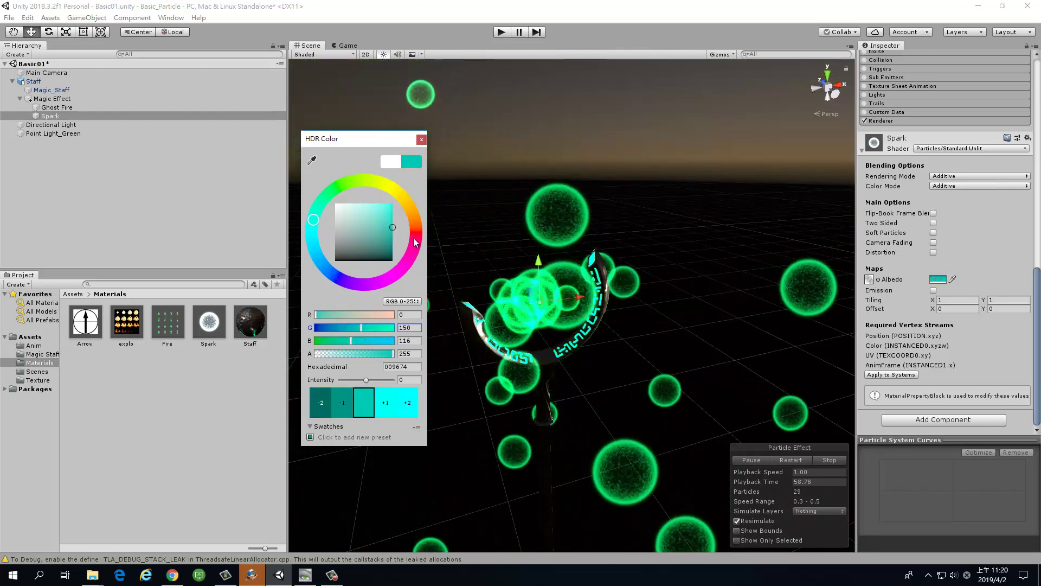
pyautogui.click(421, 139)
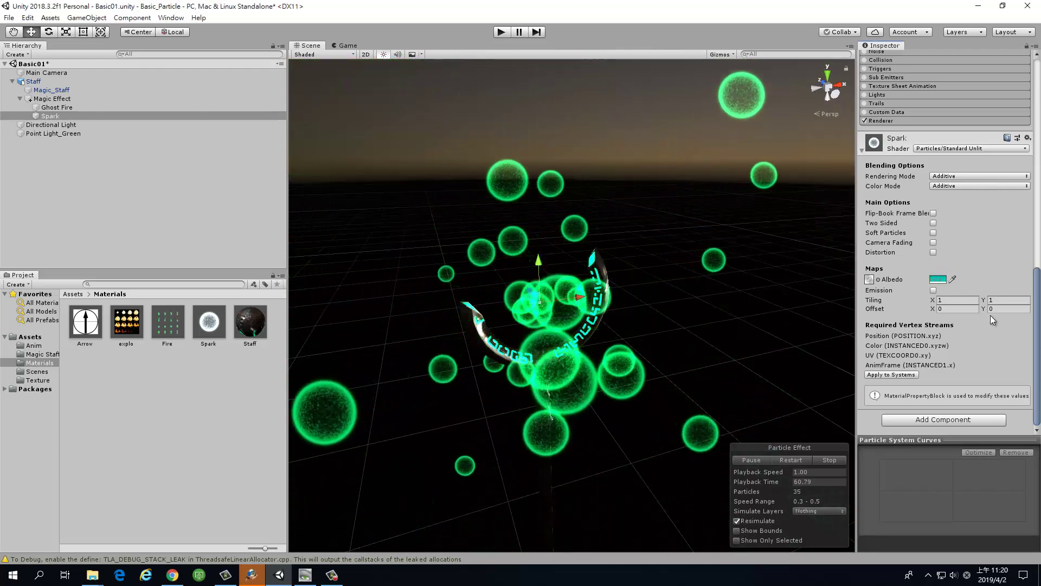
pyautogui.scroll(5, 998, 227)
pyautogui.scroll(5, 1015, 236)
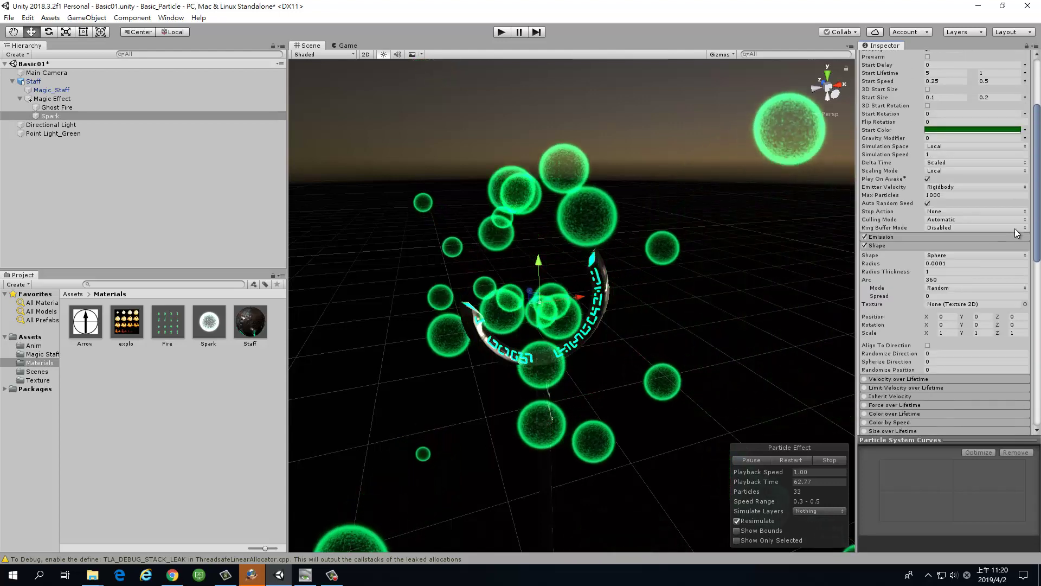
pyautogui.scroll(5, 1014, 229)
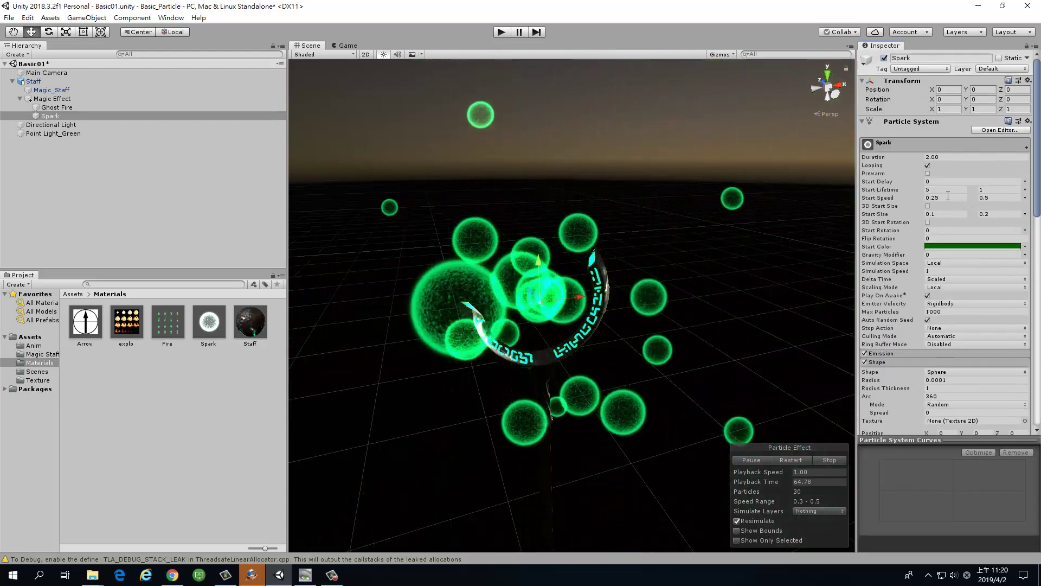
# - Enable Size over Lifetime on Spark with an eased curve falling from 1 to 0
pyautogui.scroll(-5, 981, 336)
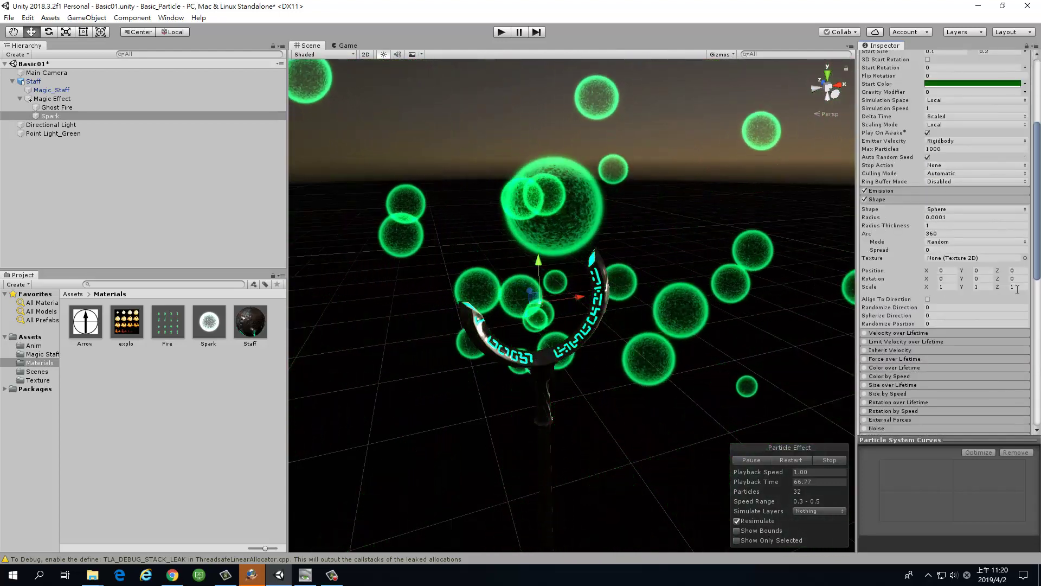
pyautogui.scroll(-5, 955, 282)
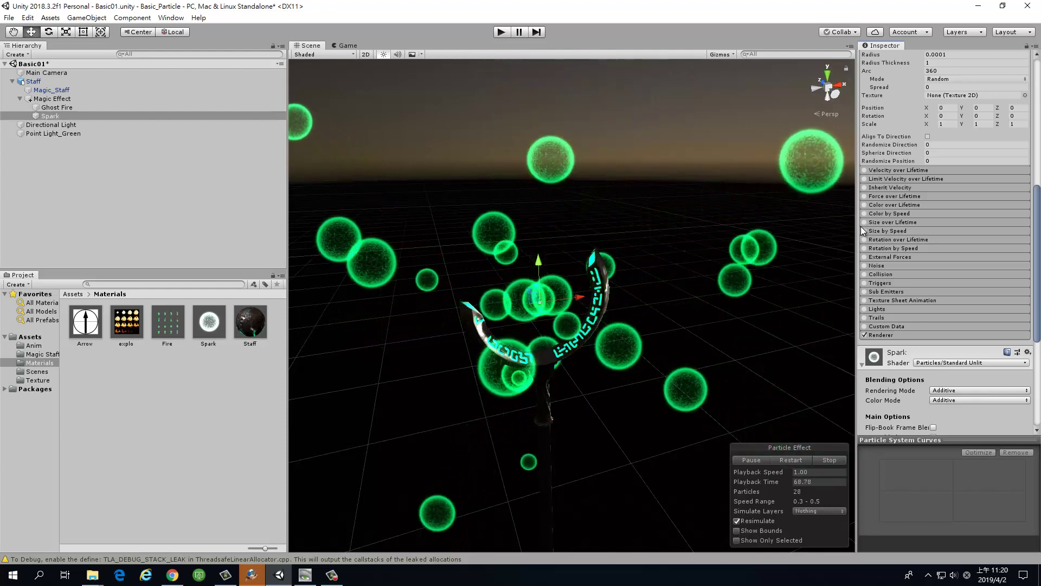
pyautogui.click(864, 222)
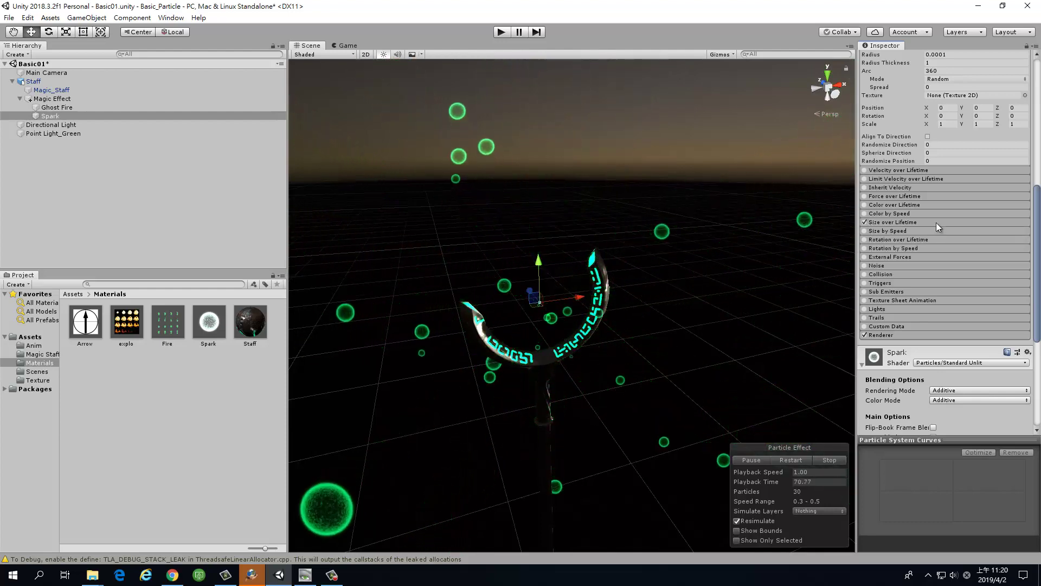
pyautogui.click(937, 223)
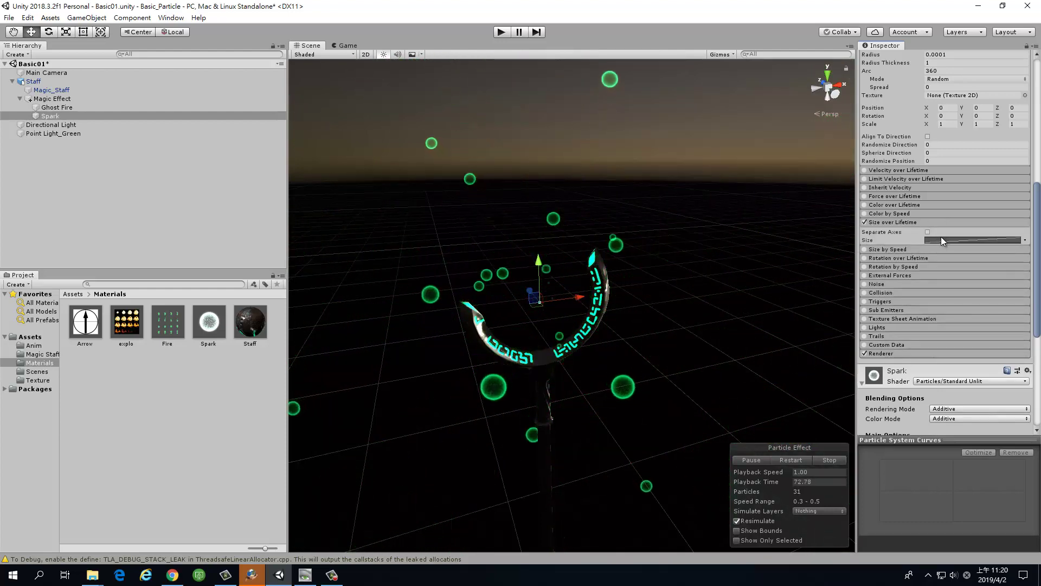
pyautogui.click(941, 239)
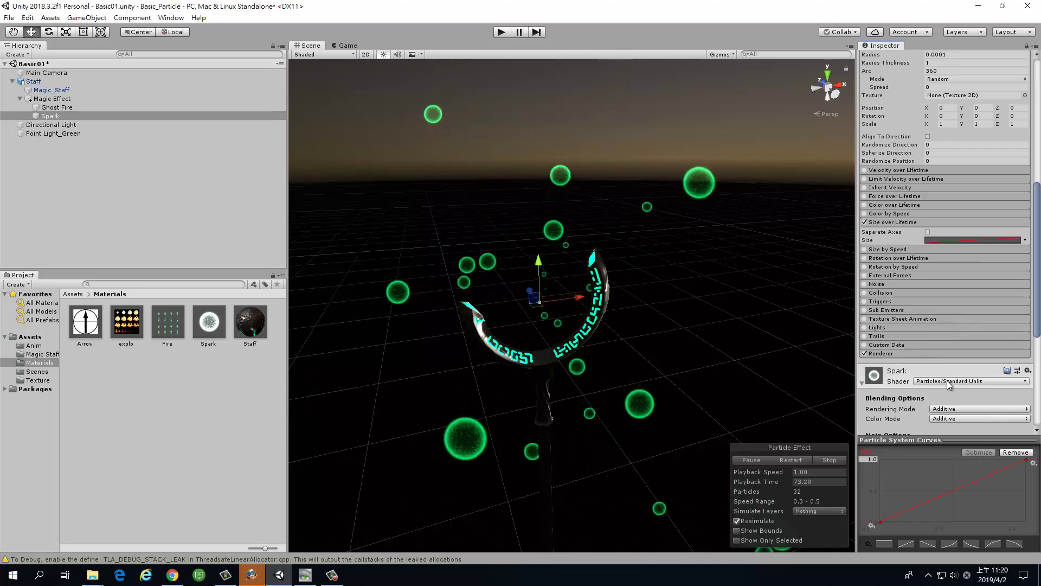
pyautogui.click(927, 544)
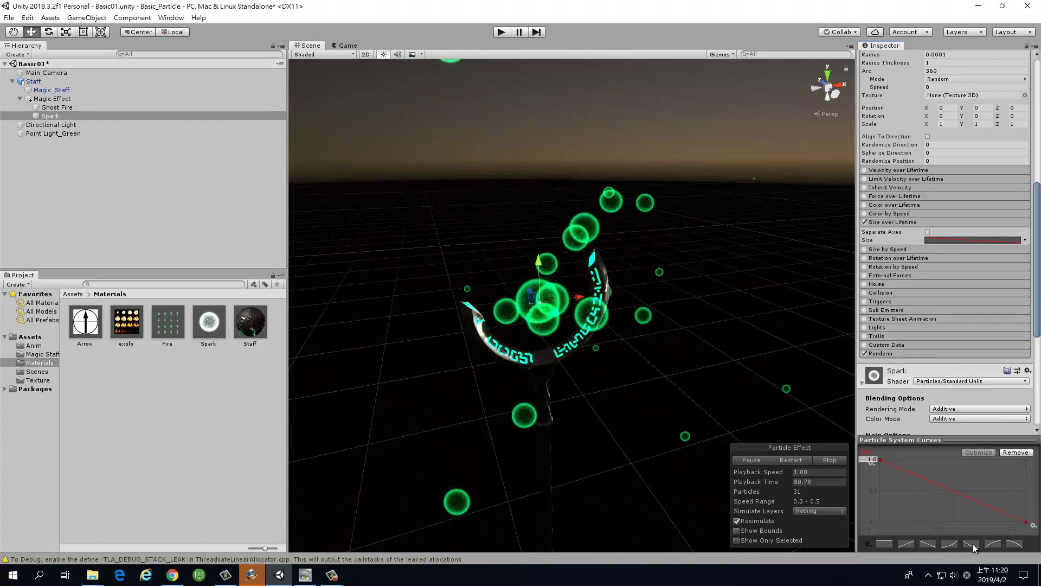
pyautogui.click(1011, 545)
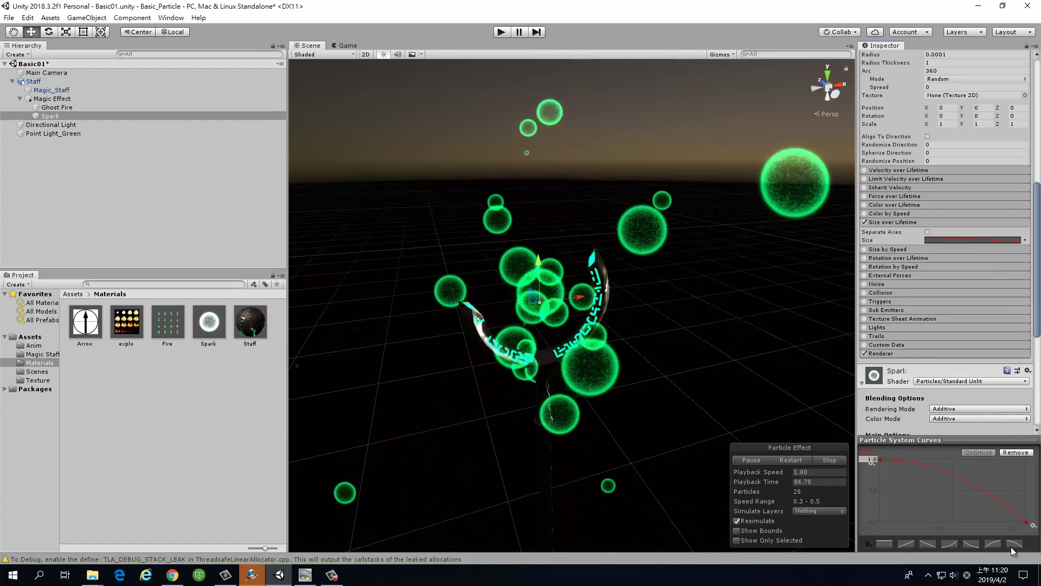
pyautogui.click(973, 546)
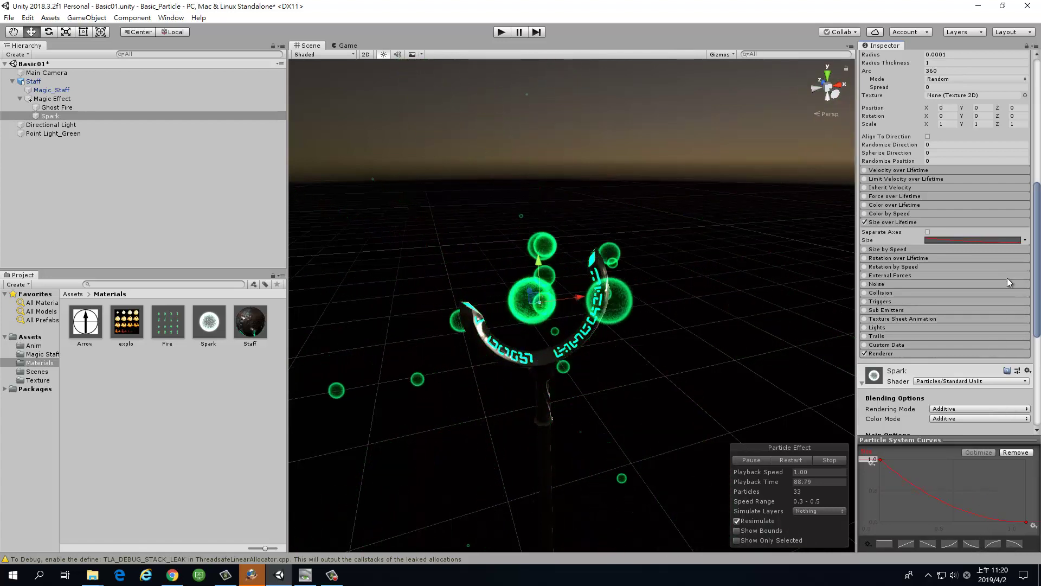
pyautogui.scroll(5, 966, 166)
pyautogui.scroll(5, 972, 209)
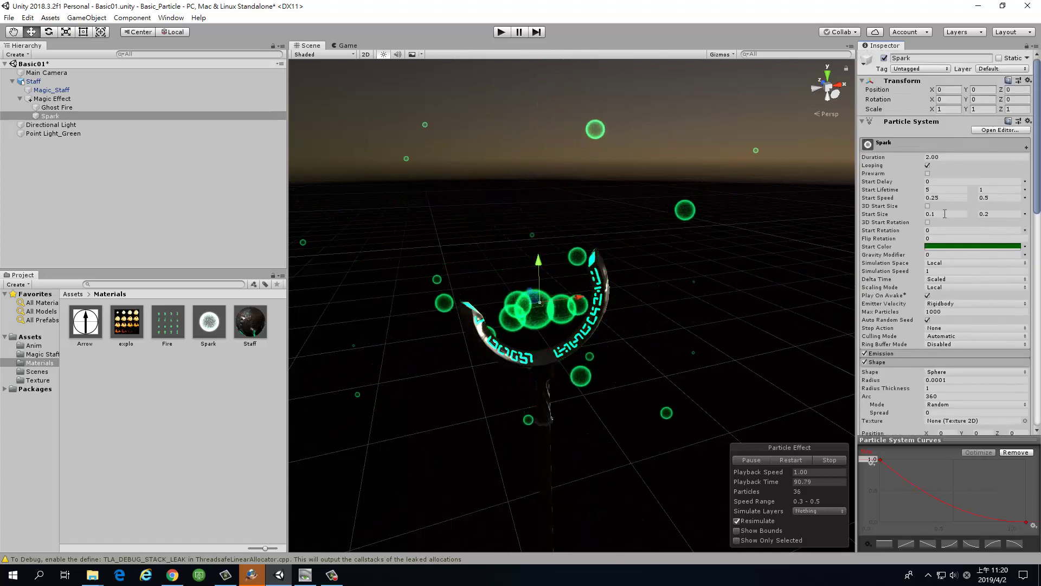
# - Set Spark's Start Size range to 0.05–0.1, leaving 3D Start Size unchecked
pyautogui.click(954, 214)
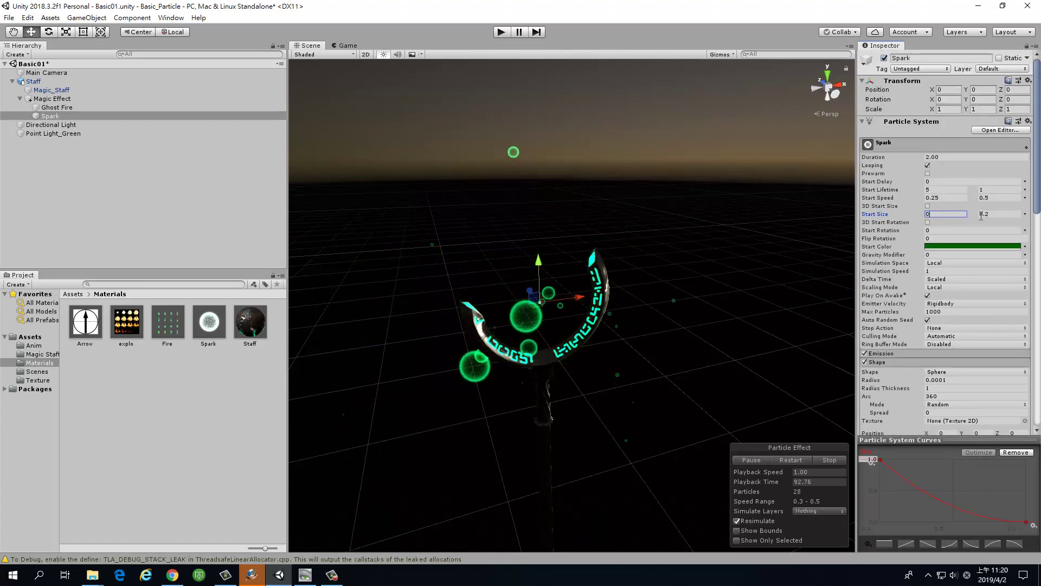
pyautogui.write('05')
pyautogui.click(996, 207)
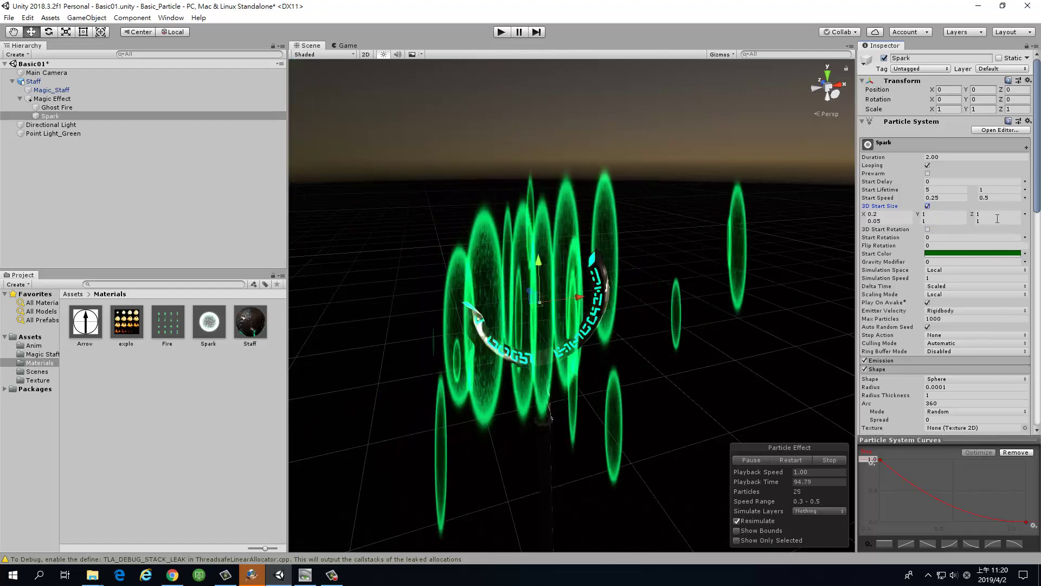
pyautogui.click(991, 208)
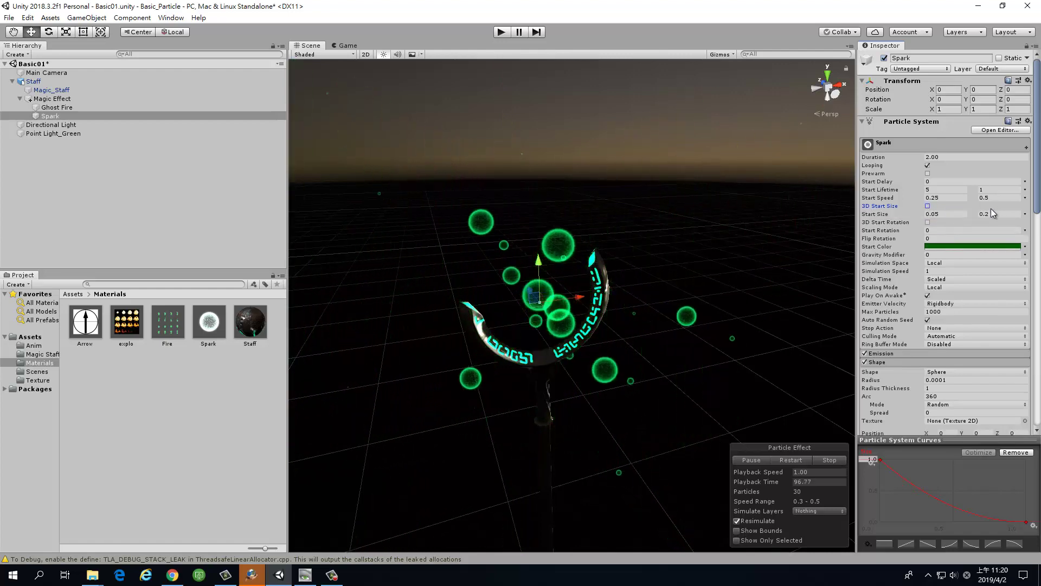
pyautogui.click(993, 213)
pyautogui.doubleClick(997, 214)
pyautogui.write('0.1')
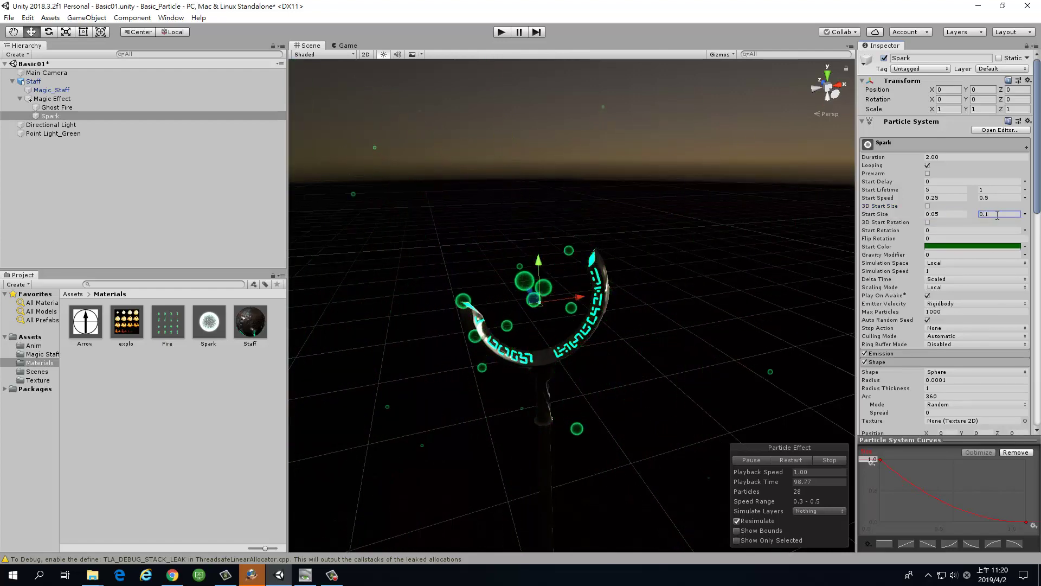
pyautogui.click(928, 206)
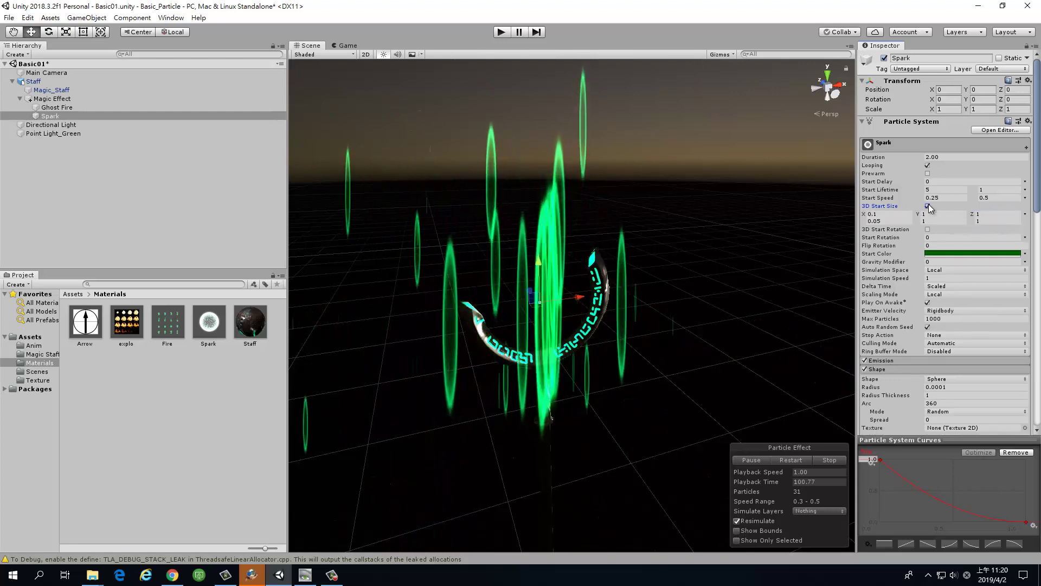
pyautogui.click(929, 207)
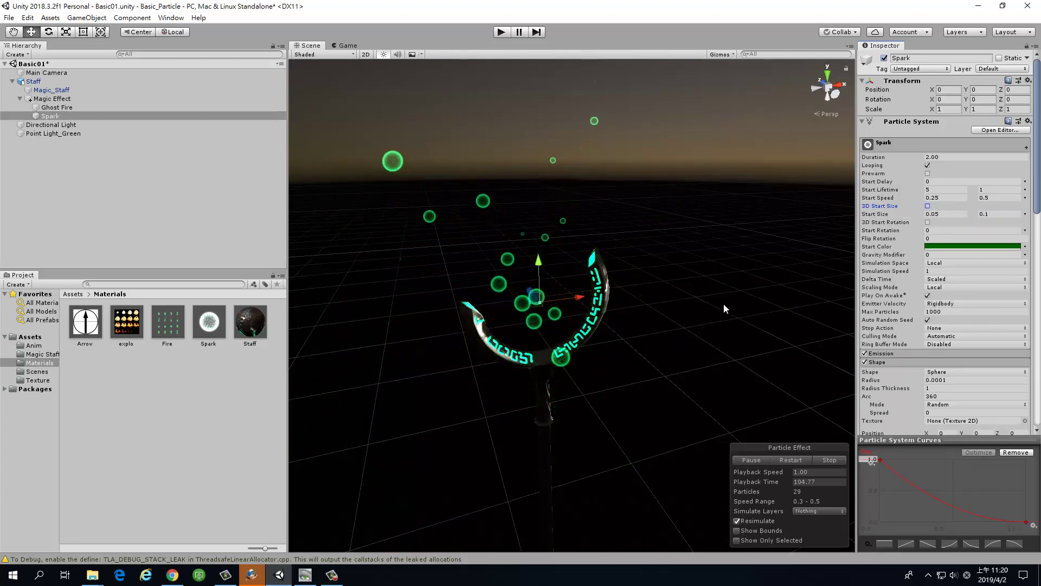
pyautogui.click(943, 255)
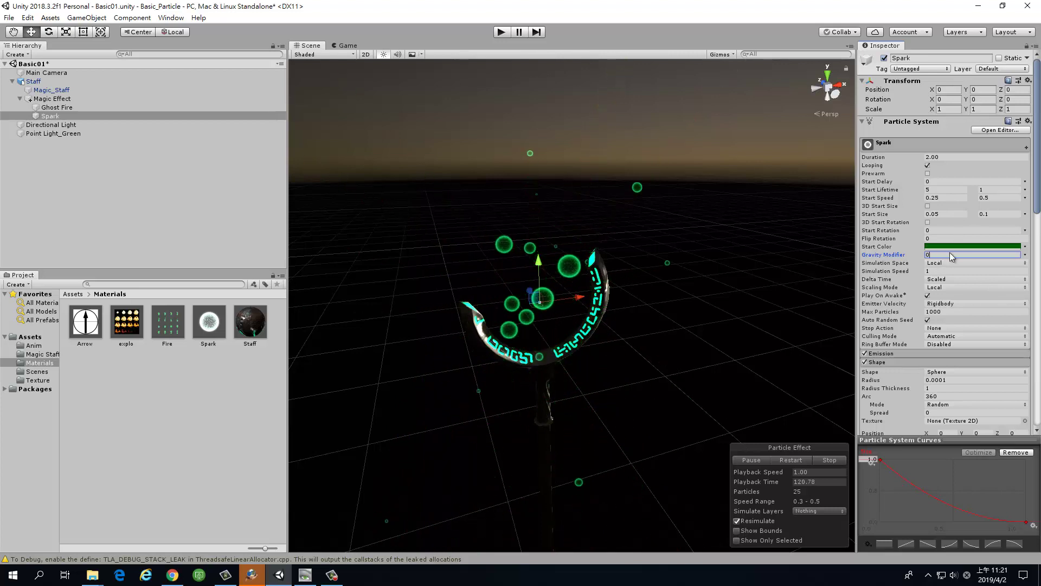
# - Enter 0.05 as the sparks' Gravity Modifier
pyautogui.click(951, 254)
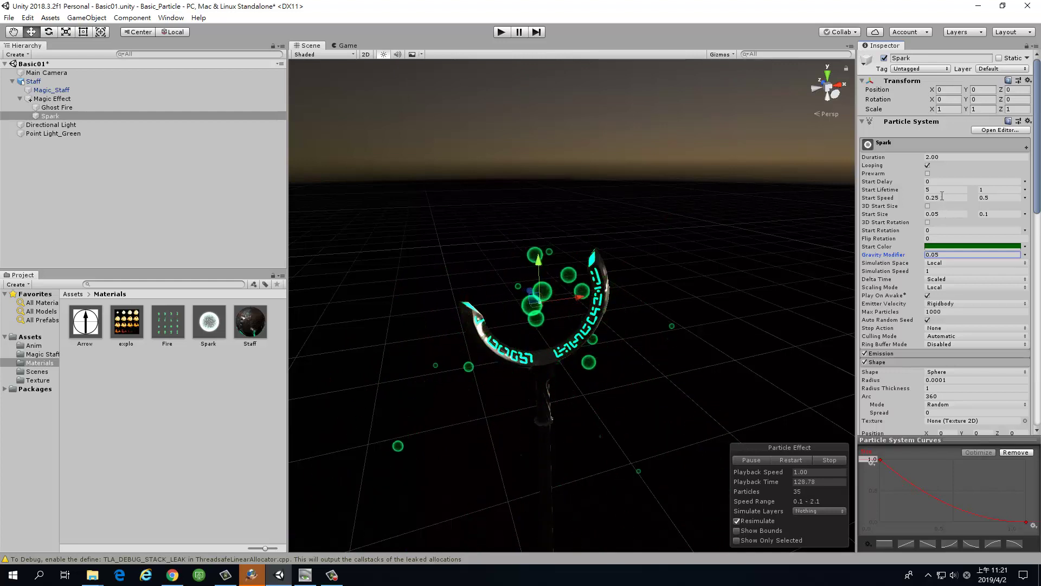
pyautogui.scroll(-5, 895, 243)
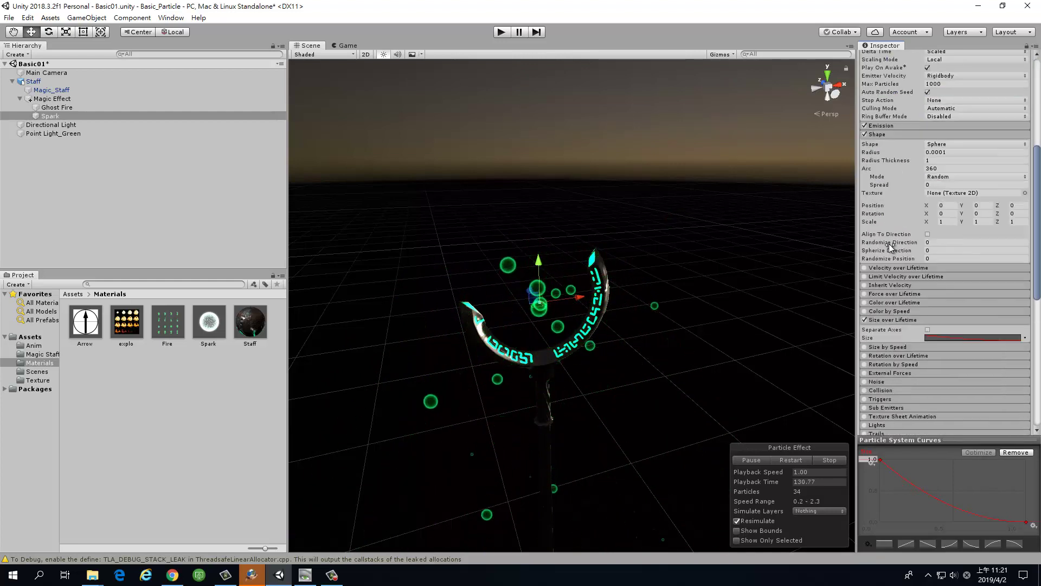
pyautogui.scroll(-3, 890, 243)
pyautogui.scroll(-3, 879, 236)
pyautogui.scroll(2, 878, 222)
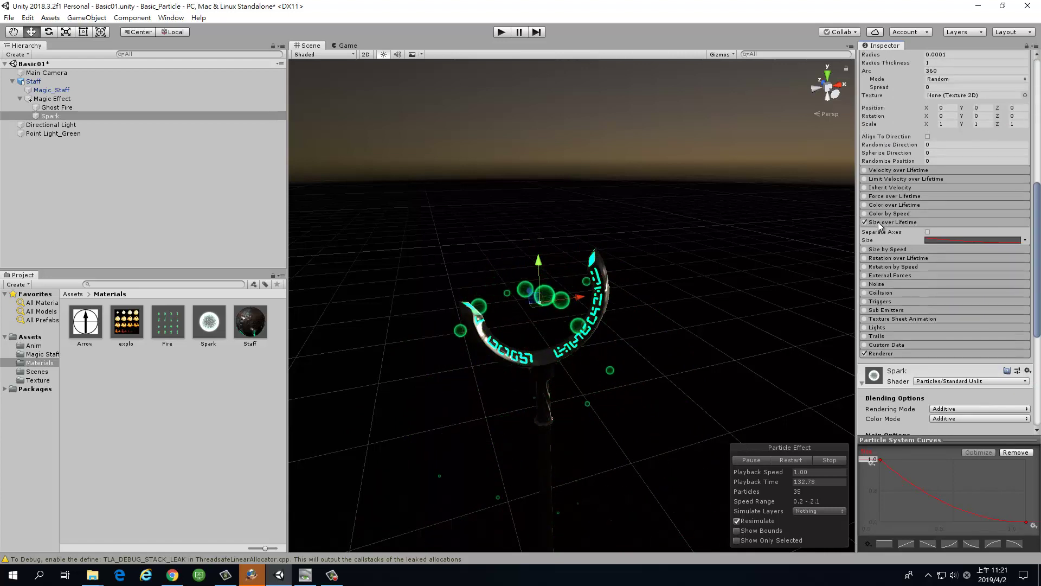
pyautogui.scroll(1, 882, 222)
pyautogui.scroll(1, 887, 227)
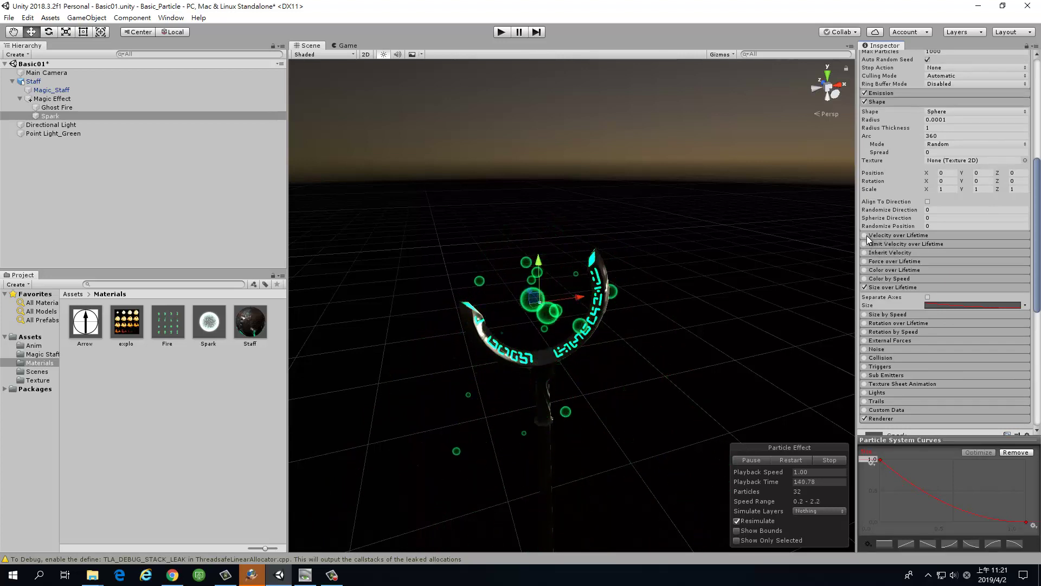
# - Enable Velocity over Lifetime on Spark with Orbital set to Random Between Two Constants
pyautogui.click(866, 236)
pyautogui.click(919, 236)
pyautogui.write('1')
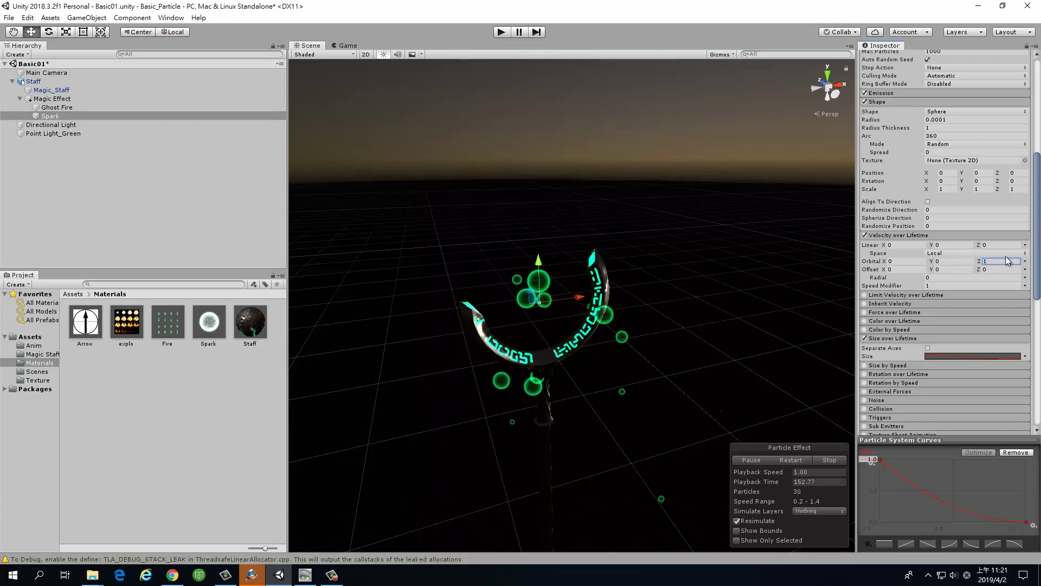
pyautogui.click(1027, 263)
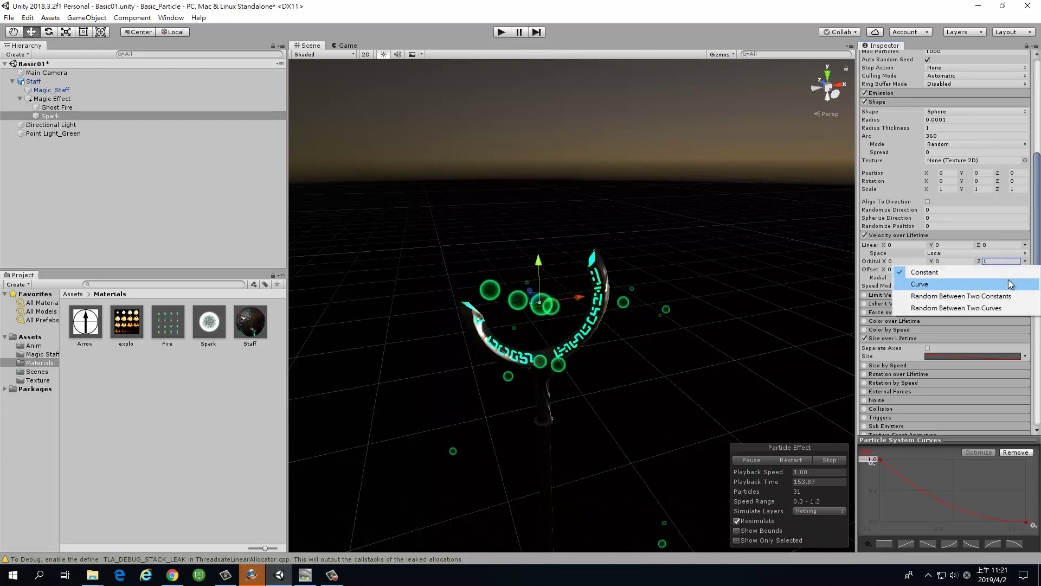
pyautogui.click(1006, 272)
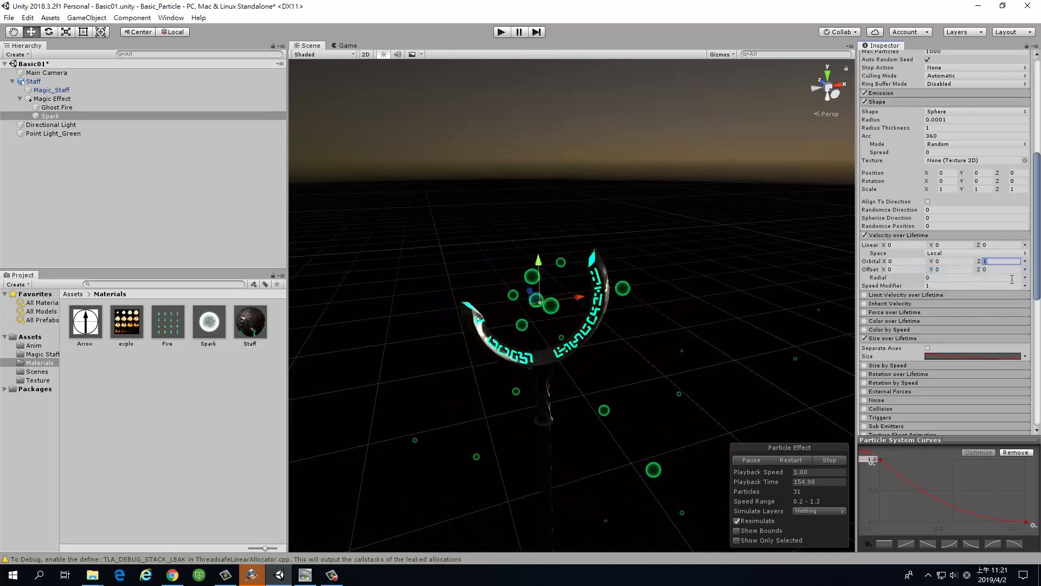
pyautogui.click(1026, 263)
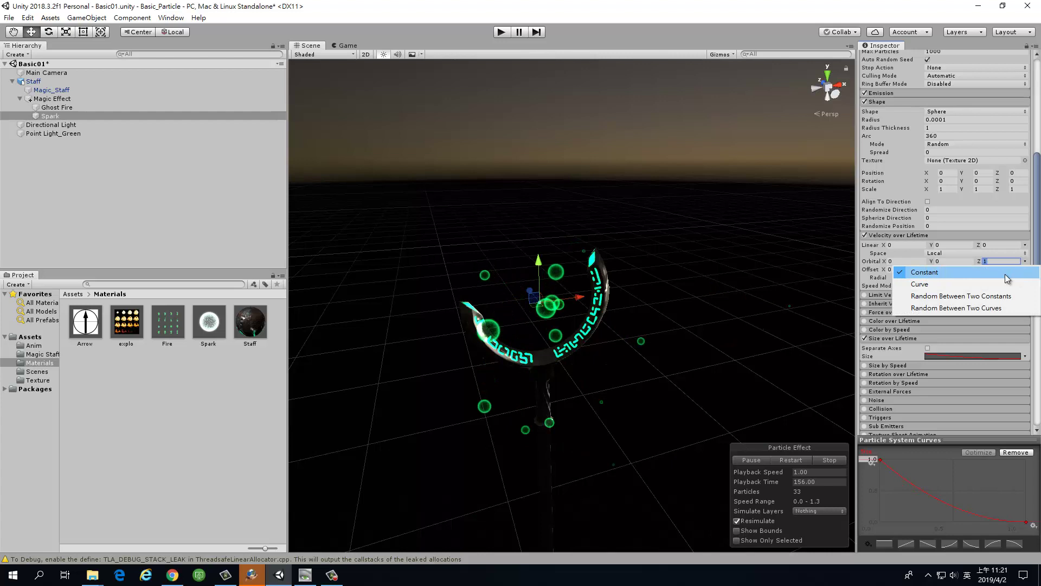
pyautogui.click(988, 298)
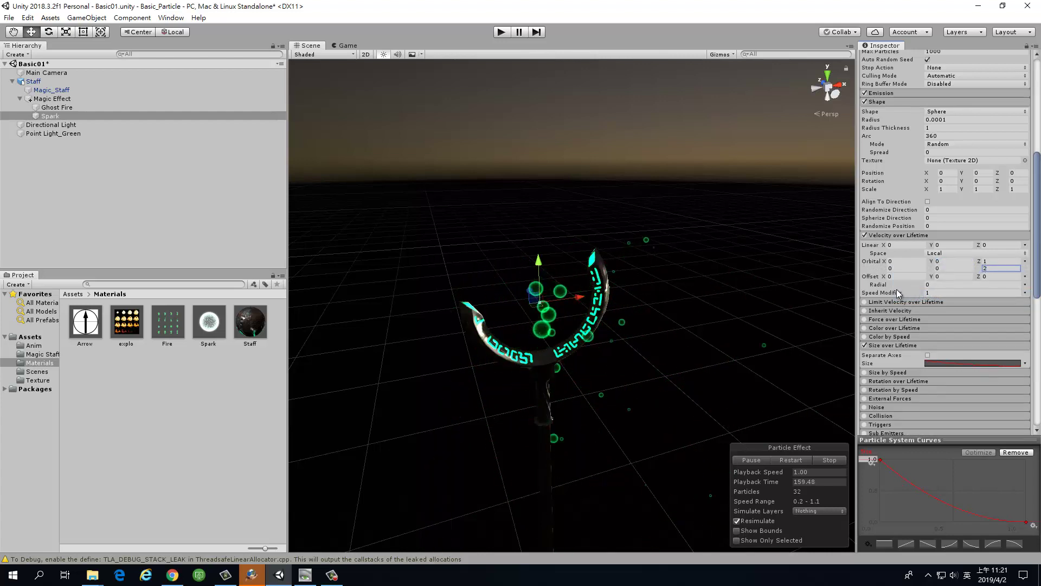
pyautogui.moveTo(826, 335)
pyautogui.keyDown('alt'); pyautogui.mouseDown()
pyautogui.moveTo(438, 325)
pyautogui.moveTo(598, 364)
pyautogui.mouseUp(); pyautogui.keyUp('alt')
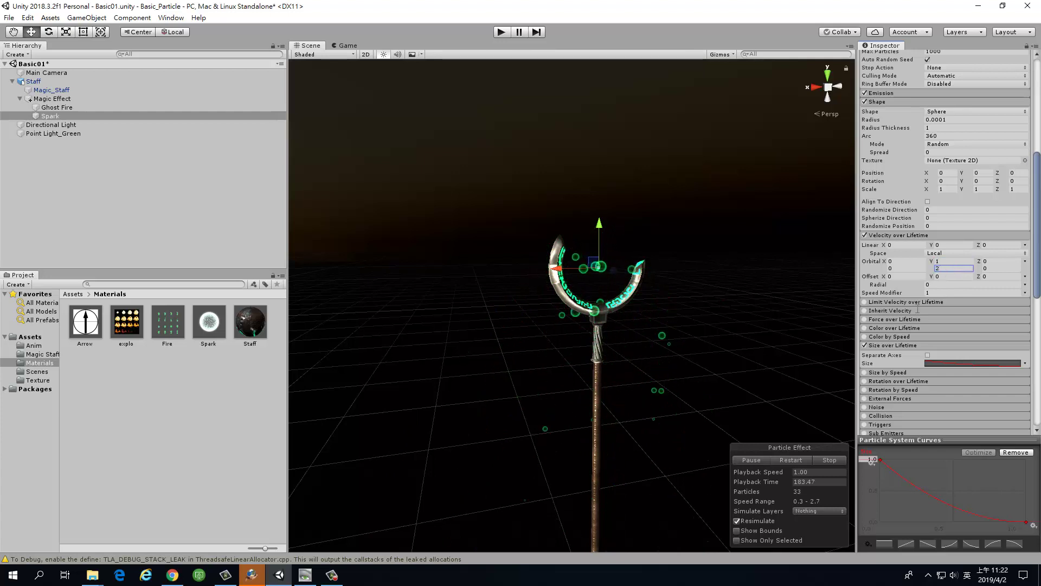
# - Raise the second Orbital Y constant so the sparks circle the staff faster
pyautogui.keyDown('alt'); pyautogui.moveTo(669, 430); pyautogui.dragTo(671, 560); pyautogui.keyUp('alt')
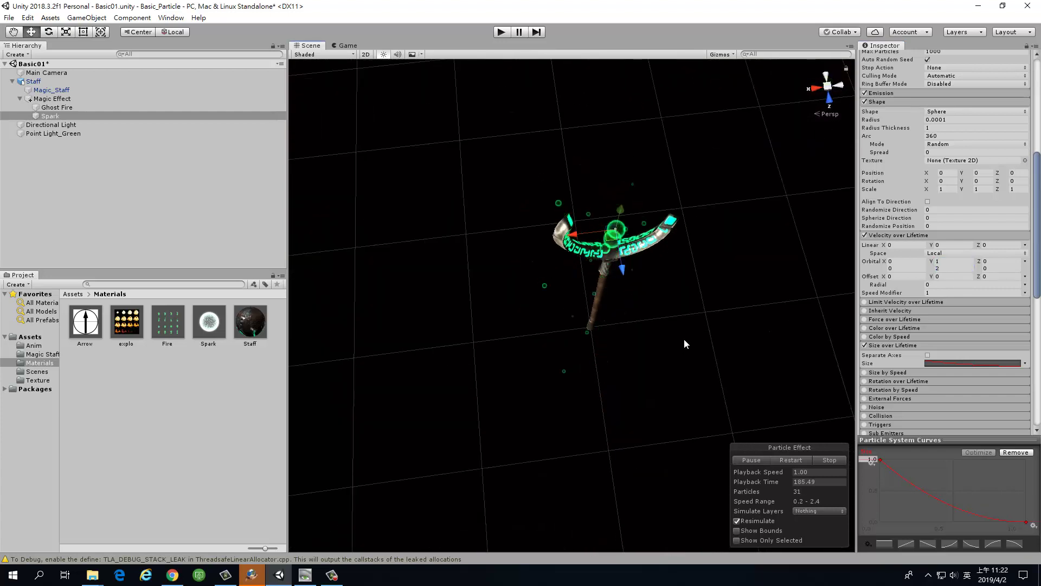
pyautogui.keyDown('alt'); pyautogui.moveTo(685, 339); pyautogui.dragTo(659, 335); pyautogui.keyUp('alt')
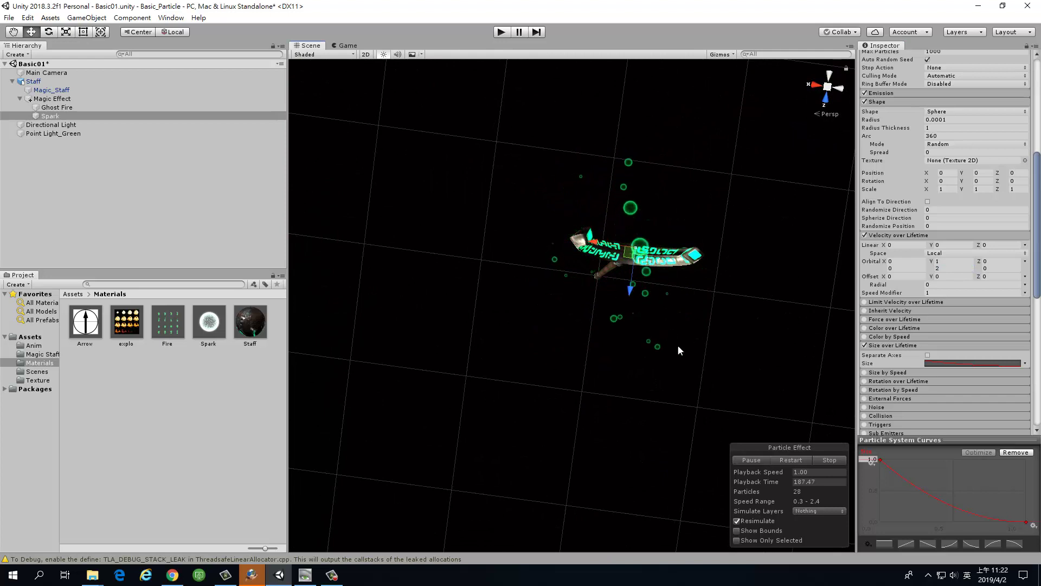
pyautogui.click(951, 269)
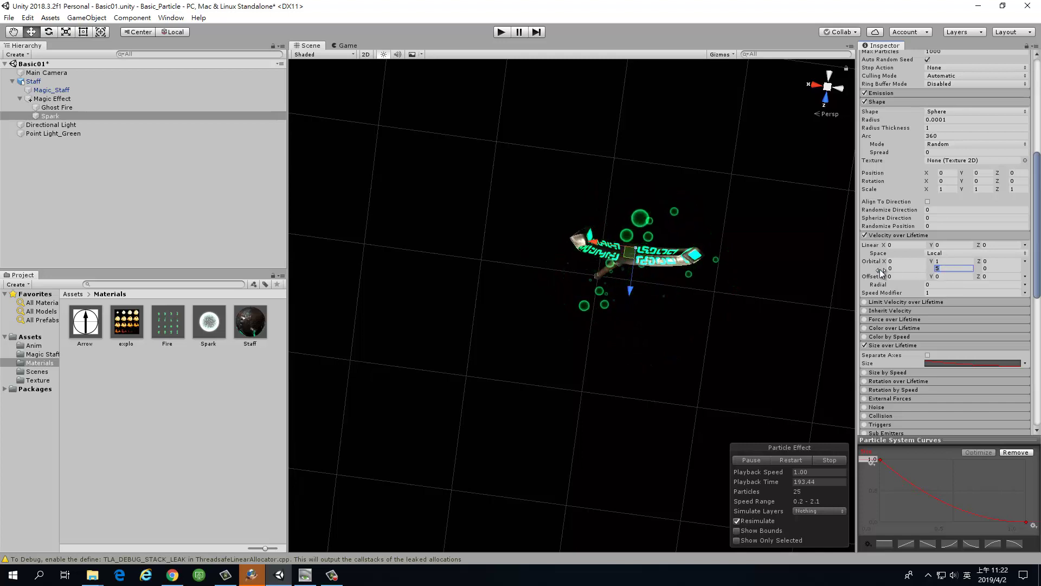
pyautogui.click(683, 339)
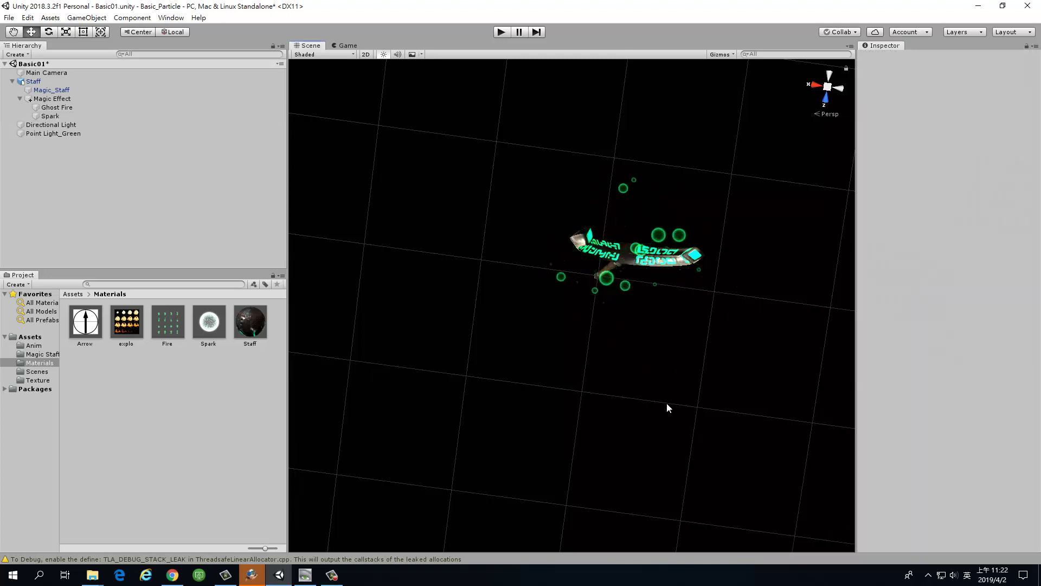
pyautogui.keyDown('alt'); pyautogui.moveTo(663, 375); pyautogui.dragTo(673, 238); pyautogui.keyUp('alt')
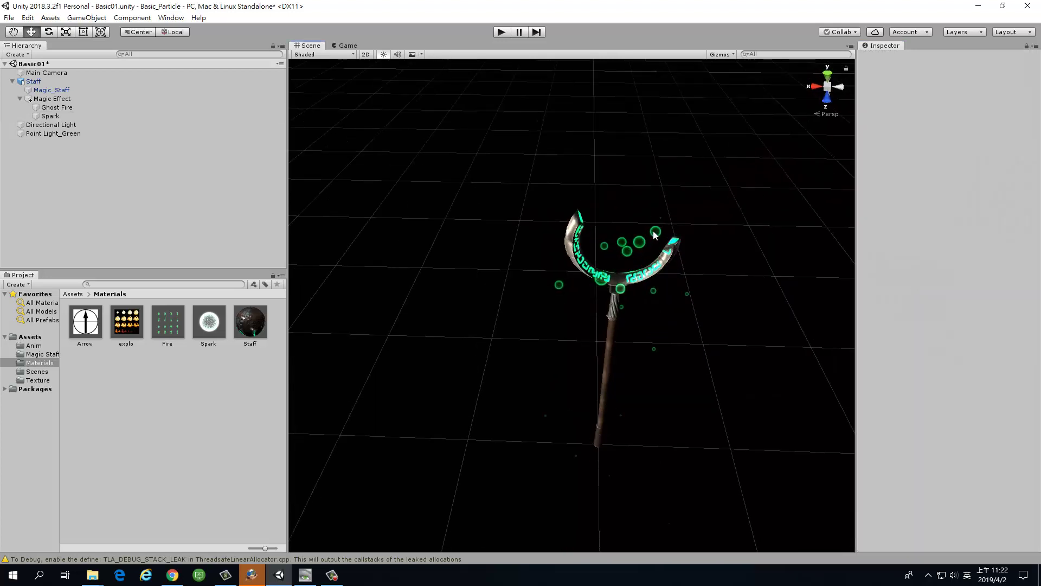
pyautogui.click(654, 234)
pyautogui.moveTo(709, 360)
pyautogui.keyDown('alt'); pyautogui.mouseDown()
pyautogui.moveTo(717, 378)
pyautogui.moveTo(658, 302)
pyautogui.mouseUp(); pyautogui.keyUp('alt')
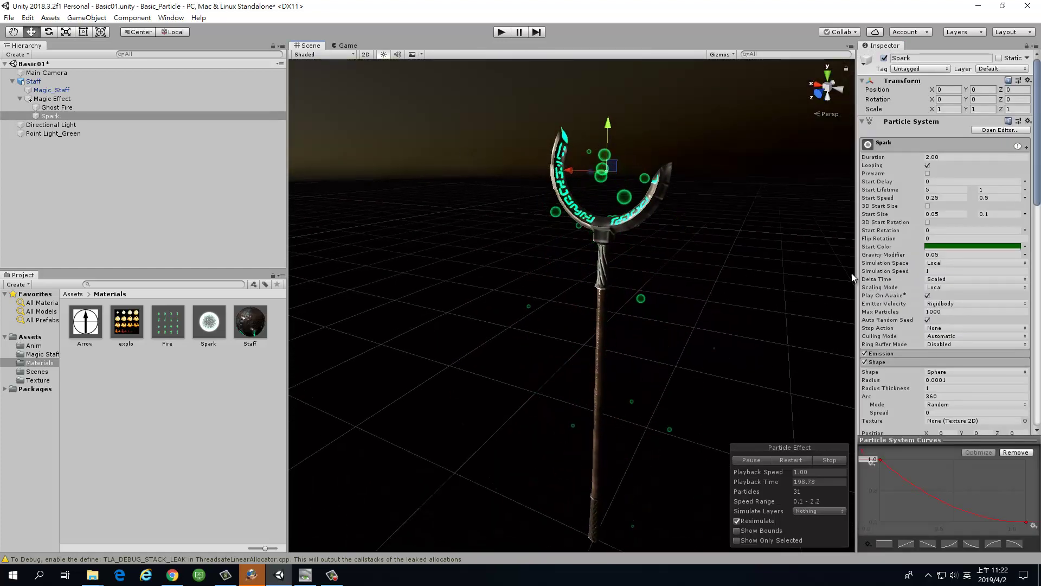
# - Set Spark's Emission Rate over Time to 30 and edit its Start Speed
pyautogui.scroll(-3, 890, 252)
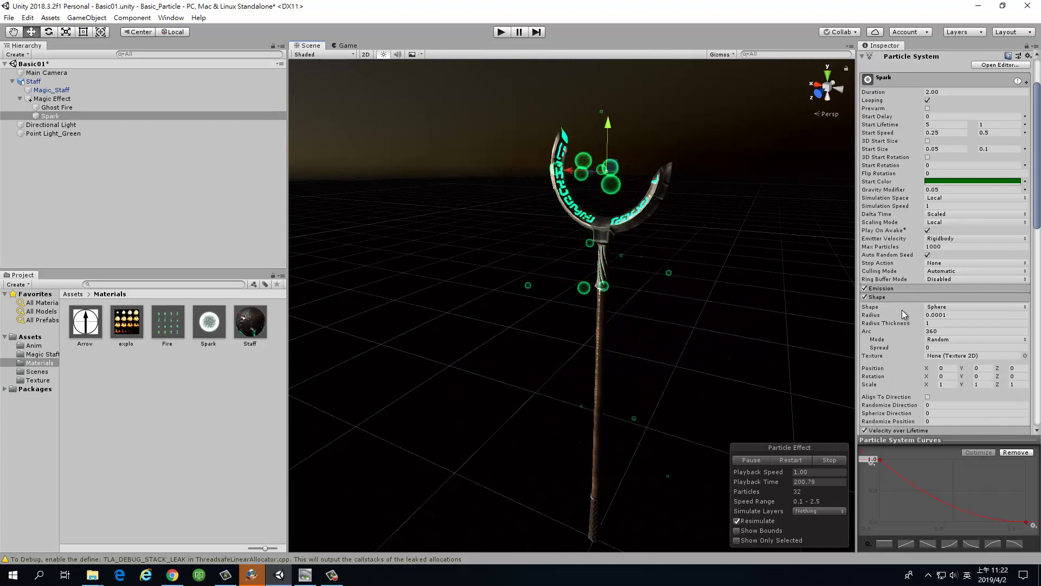
pyautogui.click(908, 288)
pyautogui.click(933, 298)
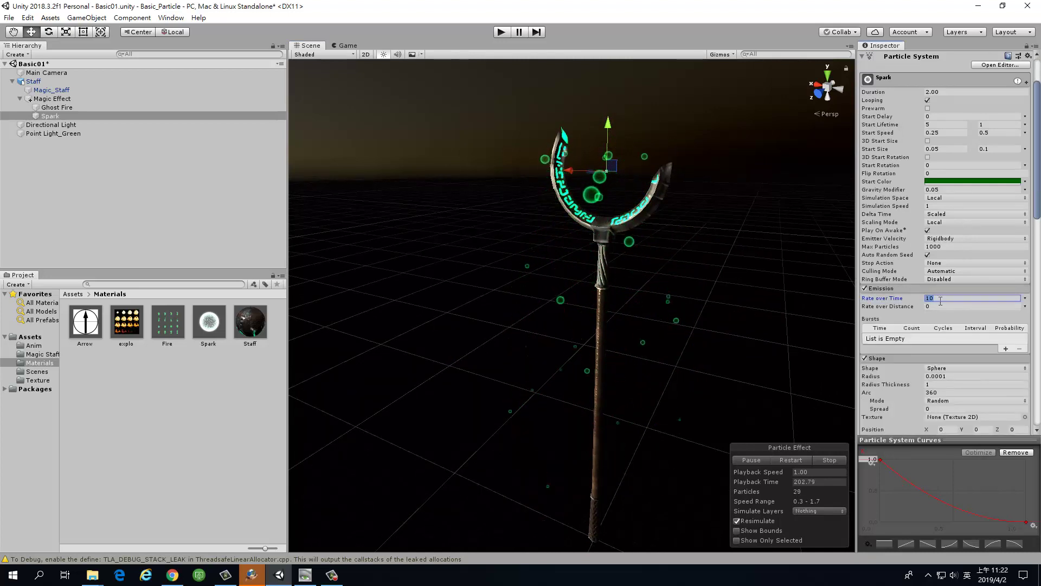
pyautogui.write('30')
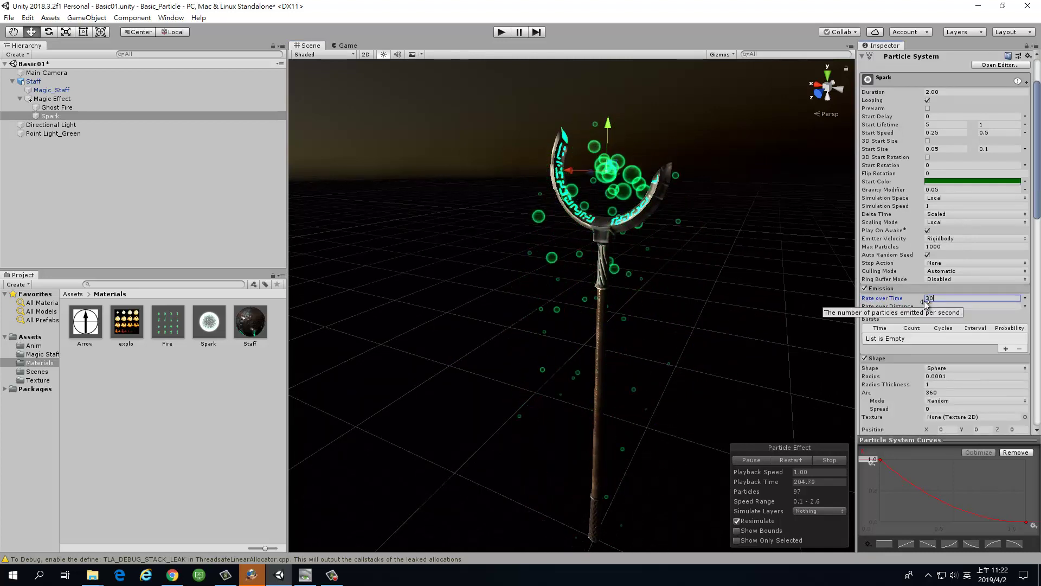
pyautogui.scroll(3, 1030, 230)
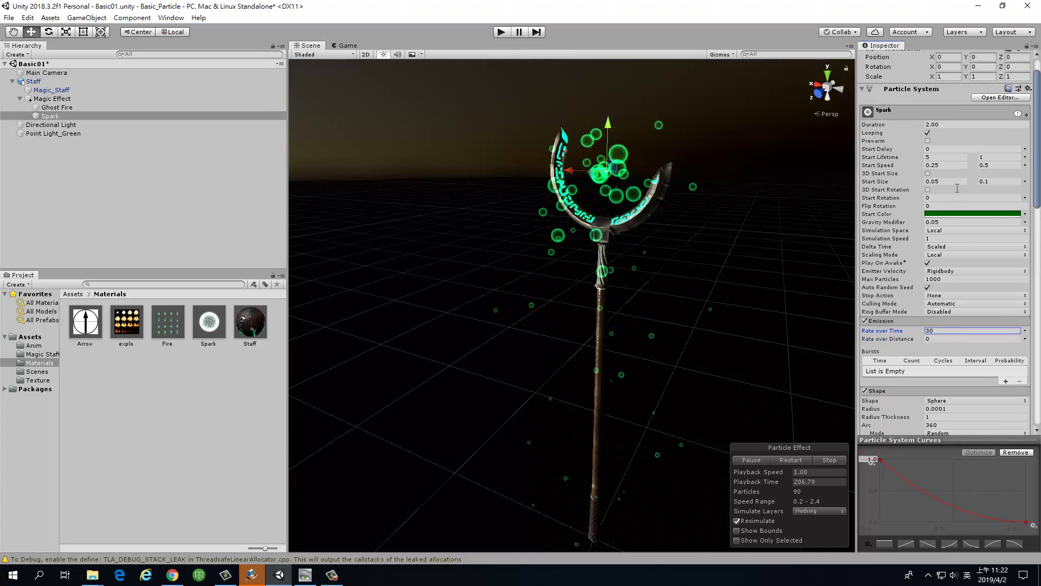
pyautogui.click(949, 197)
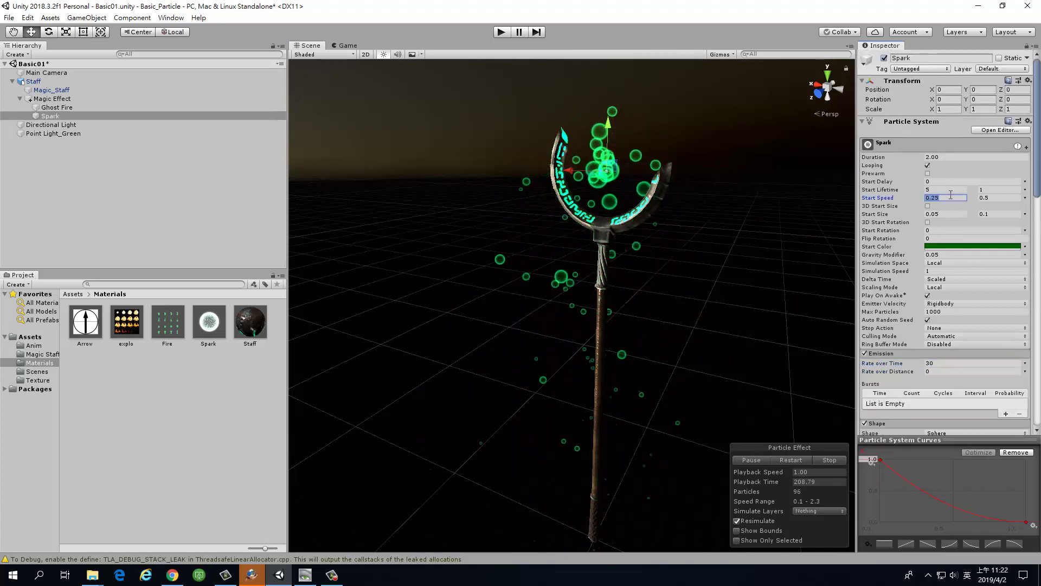
# - Drag the Size over Lifetime curve's top key down from 1.0 to 0.5
pyautogui.scroll(-15, 941, 238)
pyautogui.scroll(-7, 937, 242)
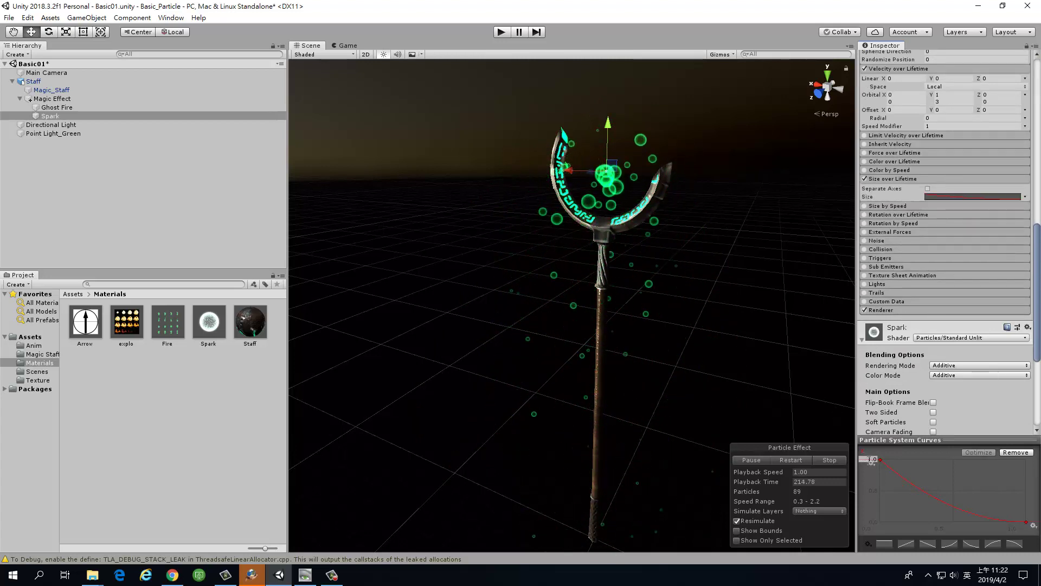
pyautogui.moveTo(862, 456); pyautogui.dragTo(838, 461)
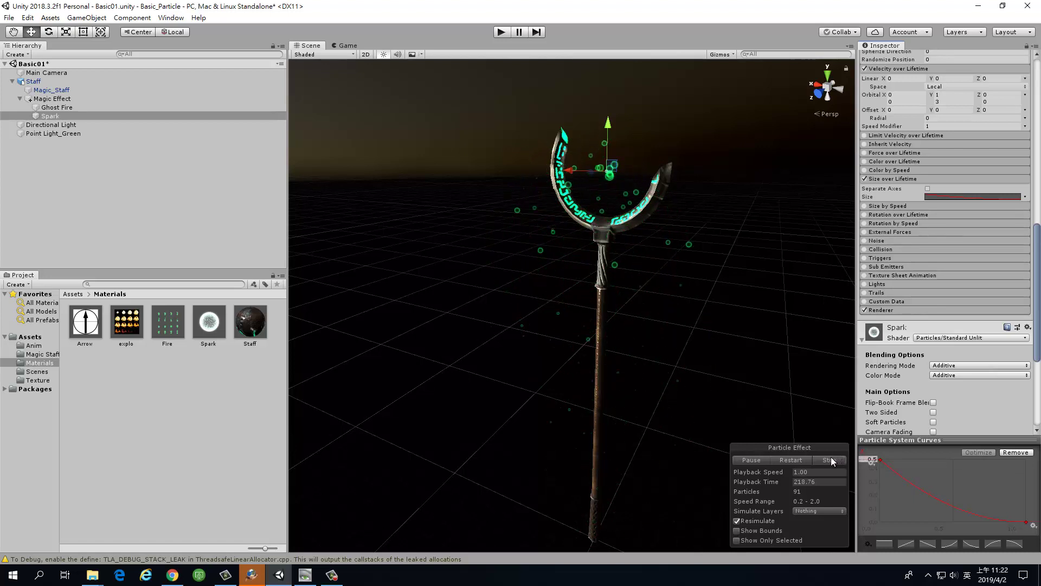
pyautogui.scroll(-1, 943, 283)
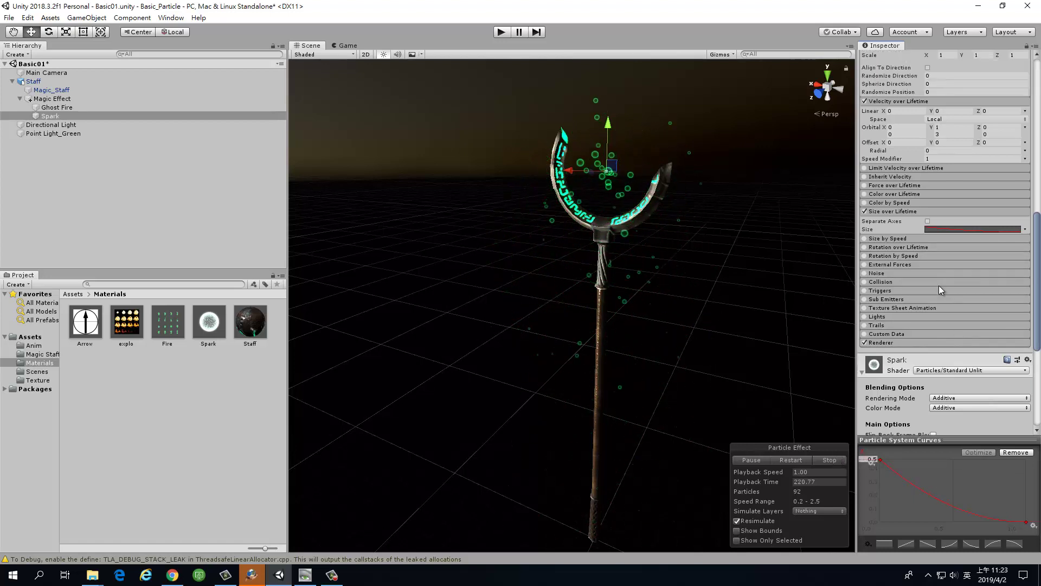
pyautogui.scroll(-1, 942, 285)
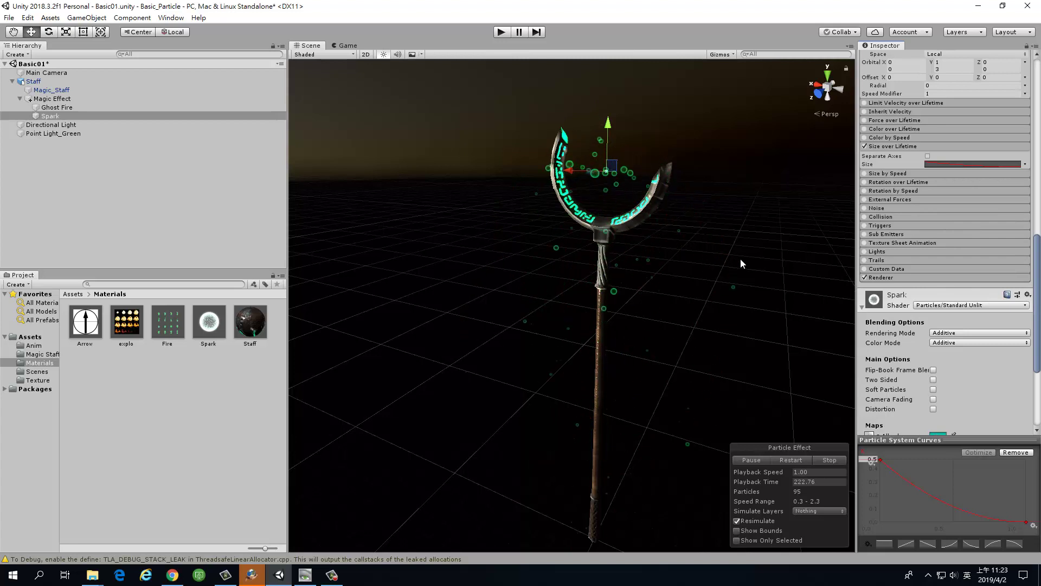
pyautogui.scroll(-4, 944, 271)
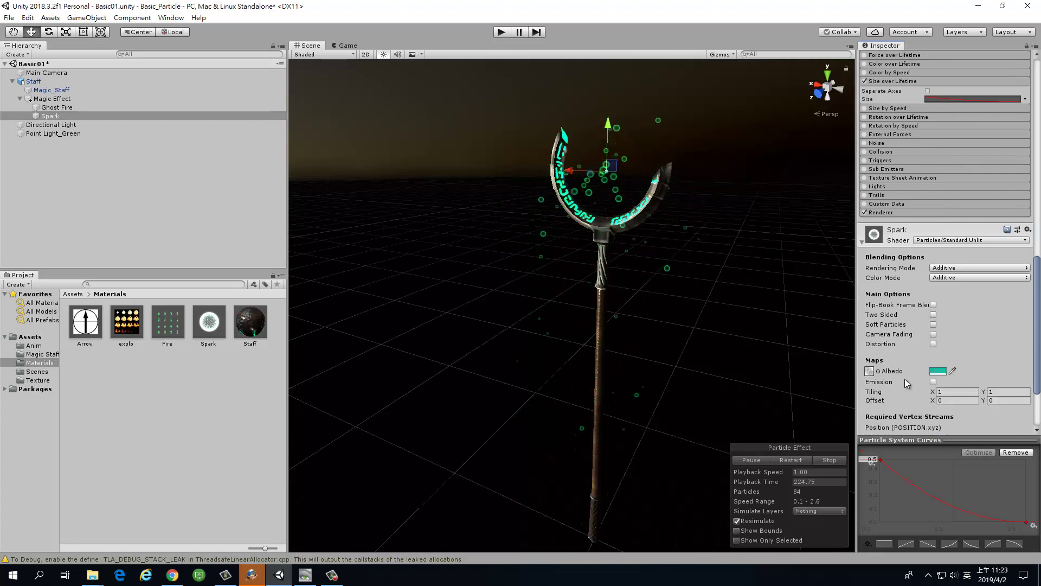
# - Enable emission on the Spark material and try a bright green glow at higher intensity
pyautogui.click(933, 381)
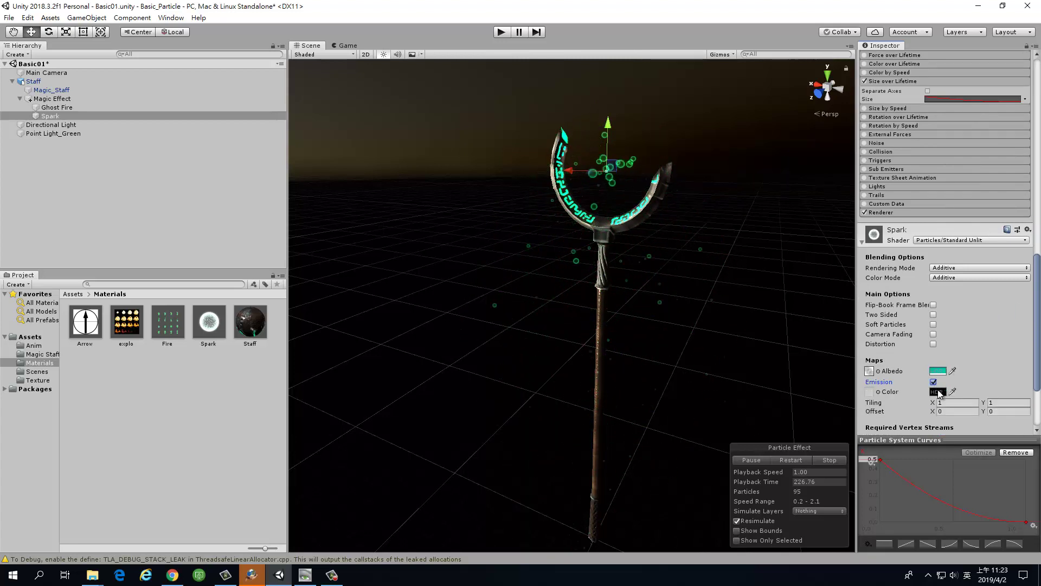
pyautogui.click(938, 392)
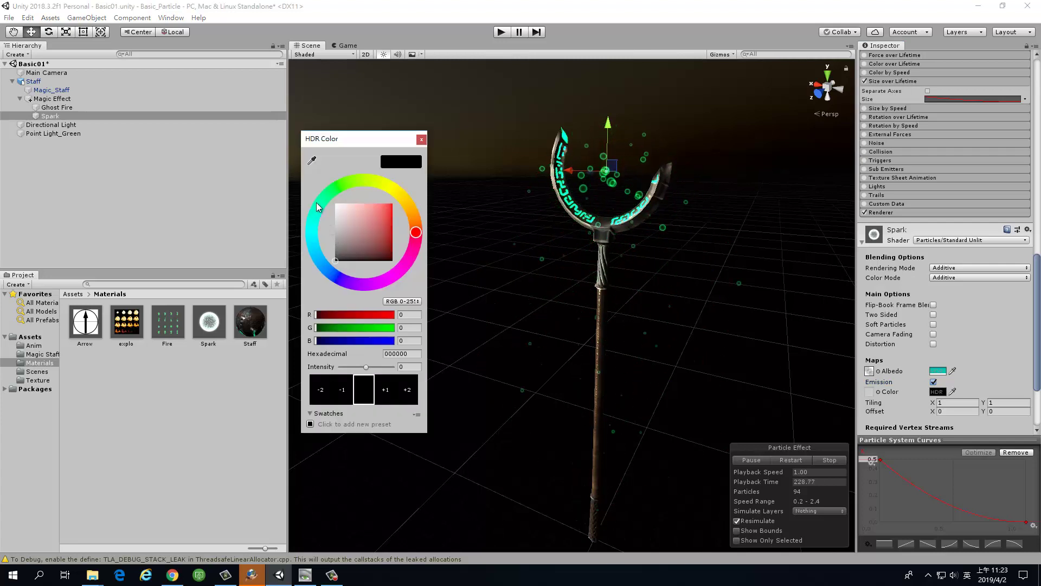
pyautogui.moveTo(319, 205)
pyautogui.mouseDown()
pyautogui.moveTo(328, 192)
pyautogui.moveTo(416, 197)
pyautogui.mouseUp()
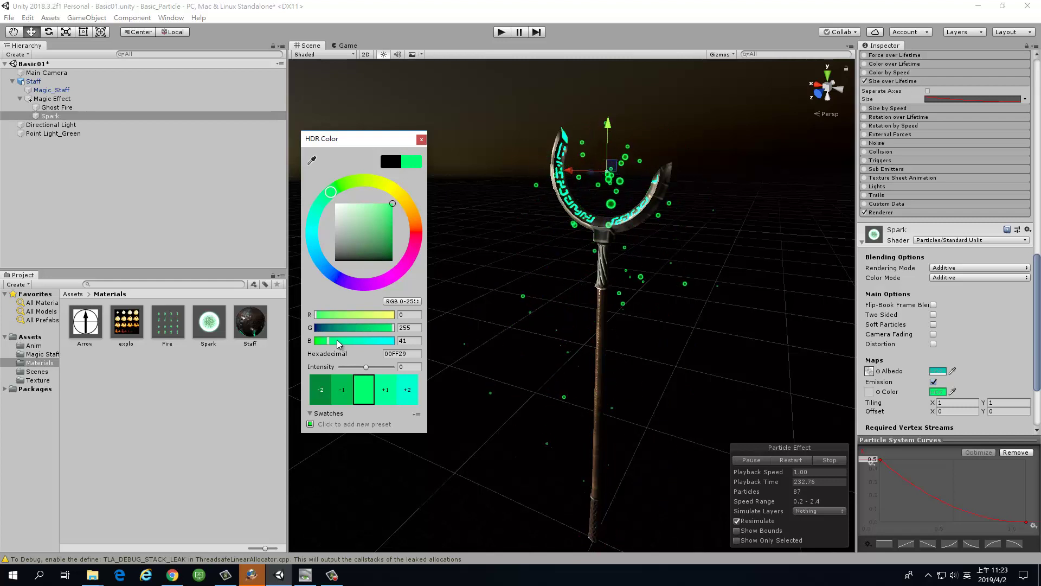
pyautogui.moveTo(337, 328); pyautogui.dragTo(325, 328)
pyautogui.click(383, 386)
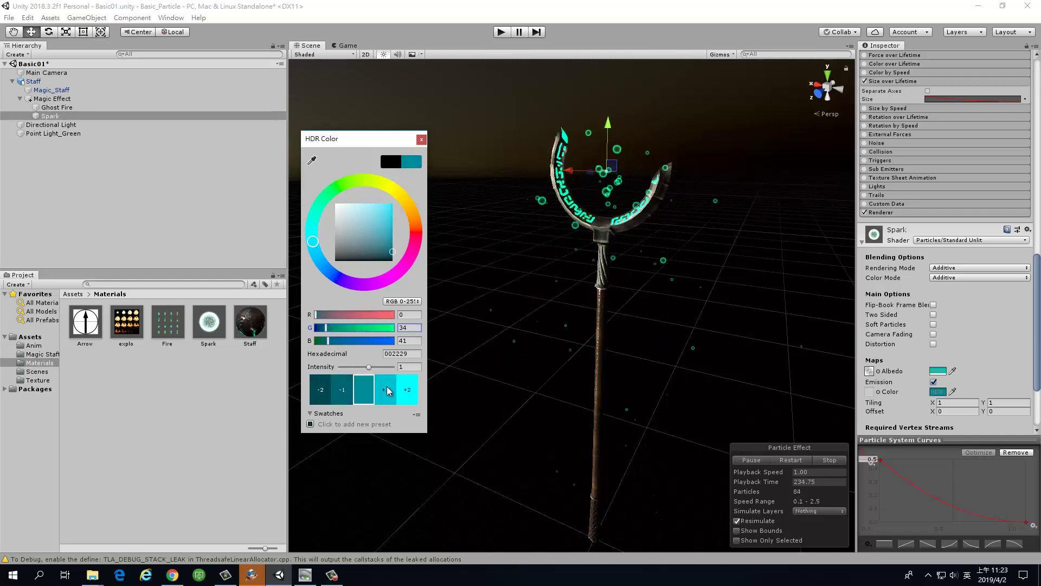
pyautogui.click(402, 392)
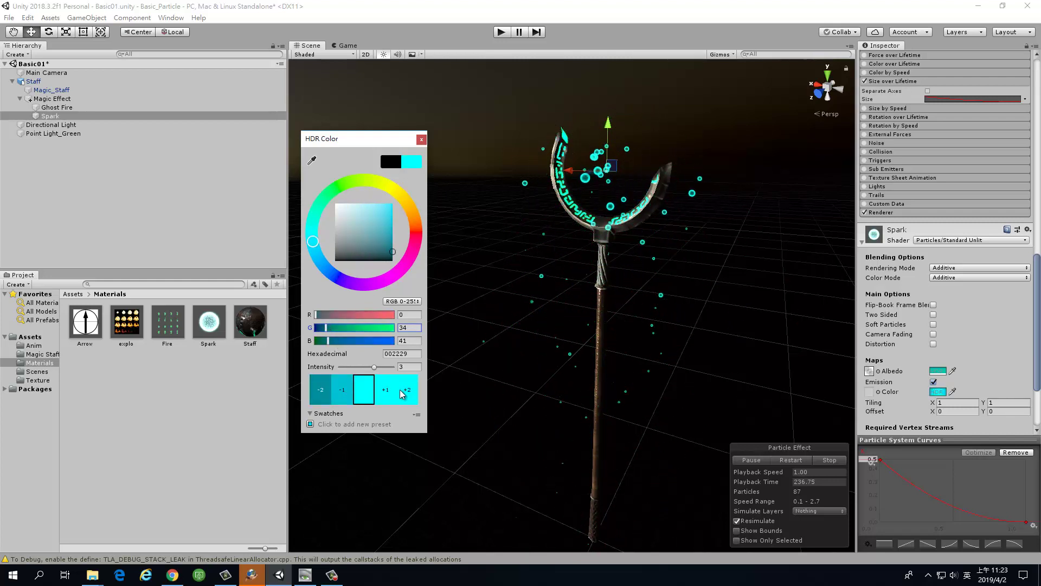
pyautogui.click(394, 396)
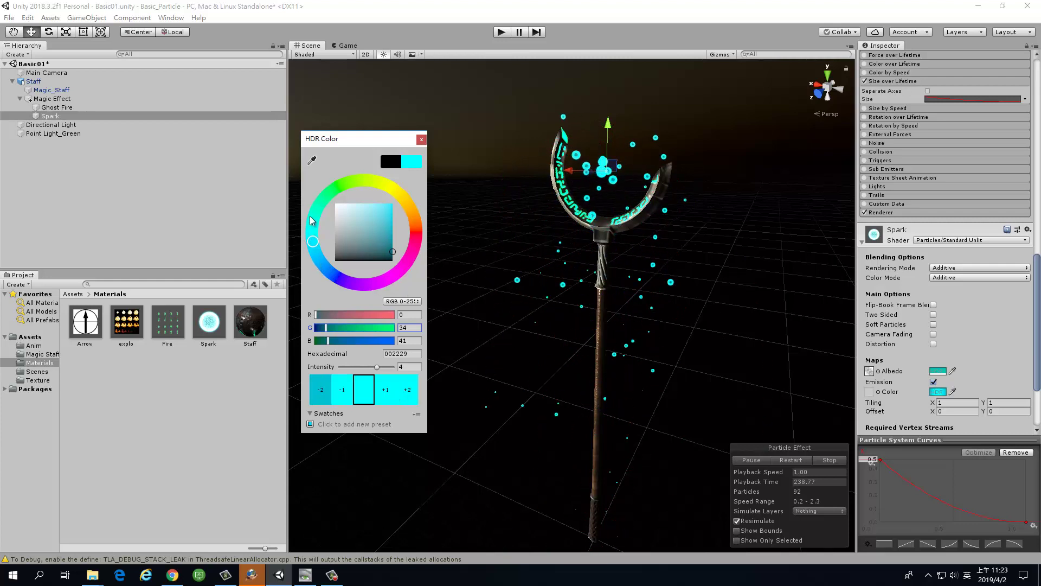
# - Settle the emission colour on dark green 003210 at intensity 2
pyautogui.moveTo(313, 241)
pyautogui.mouseDown()
pyautogui.moveTo(340, 185)
pyautogui.moveTo(332, 191)
pyautogui.mouseUp()
pyautogui.moveTo(394, 247); pyautogui.dragTo(392, 233)
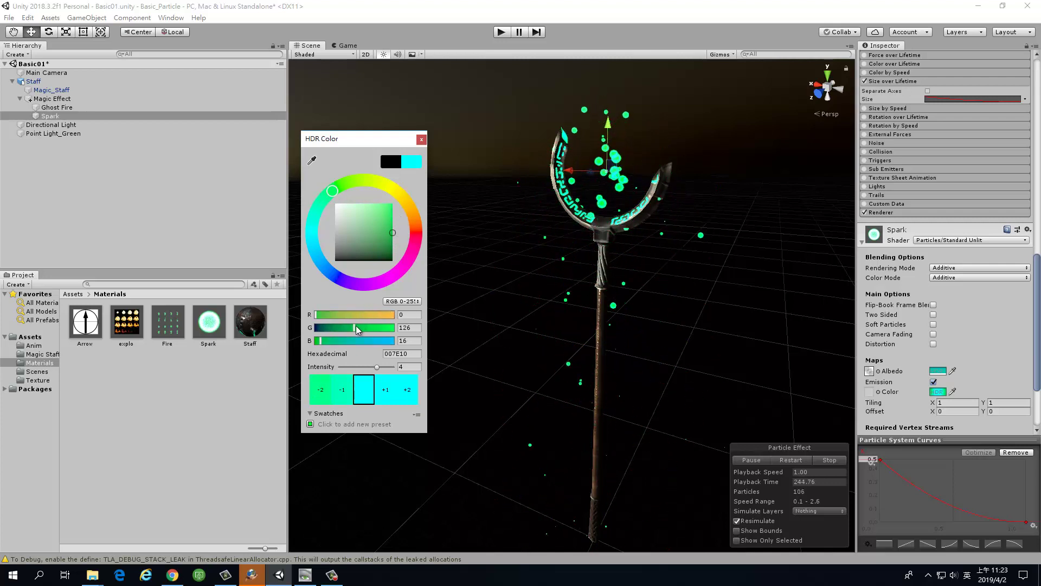
pyautogui.moveTo(354, 328); pyautogui.dragTo(331, 328)
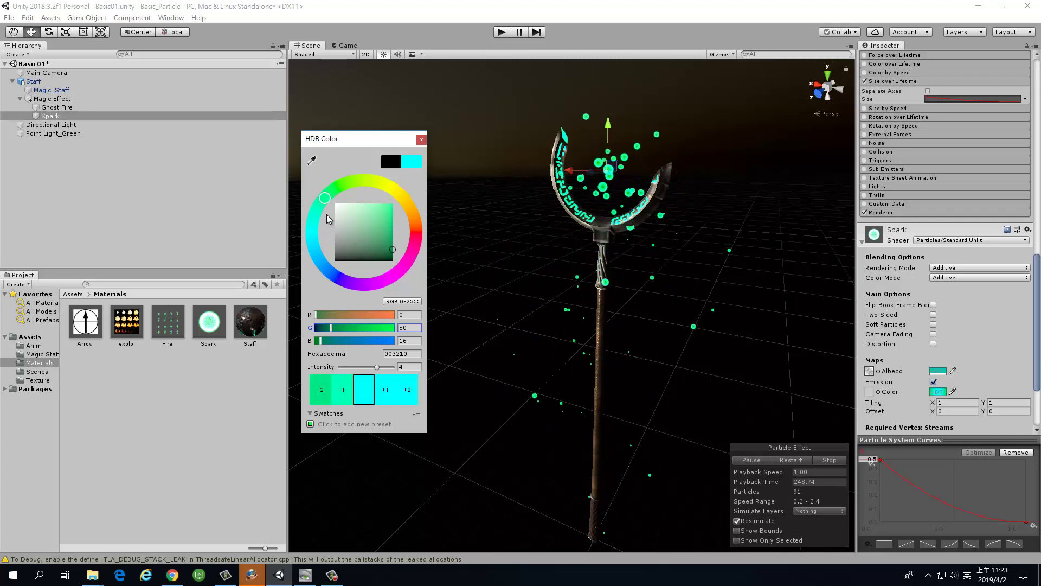
pyautogui.click(338, 398)
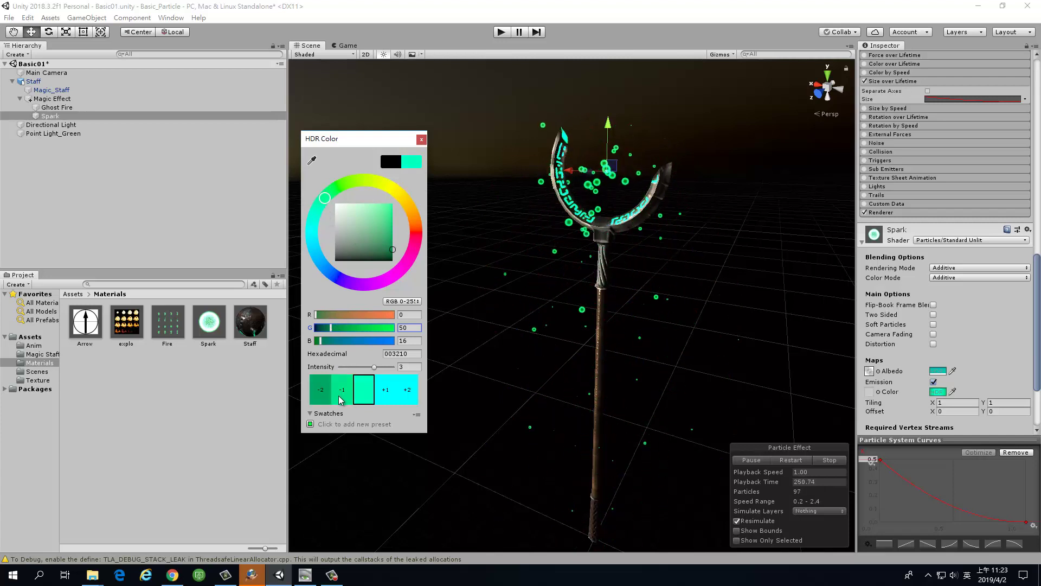
pyautogui.click(338, 398)
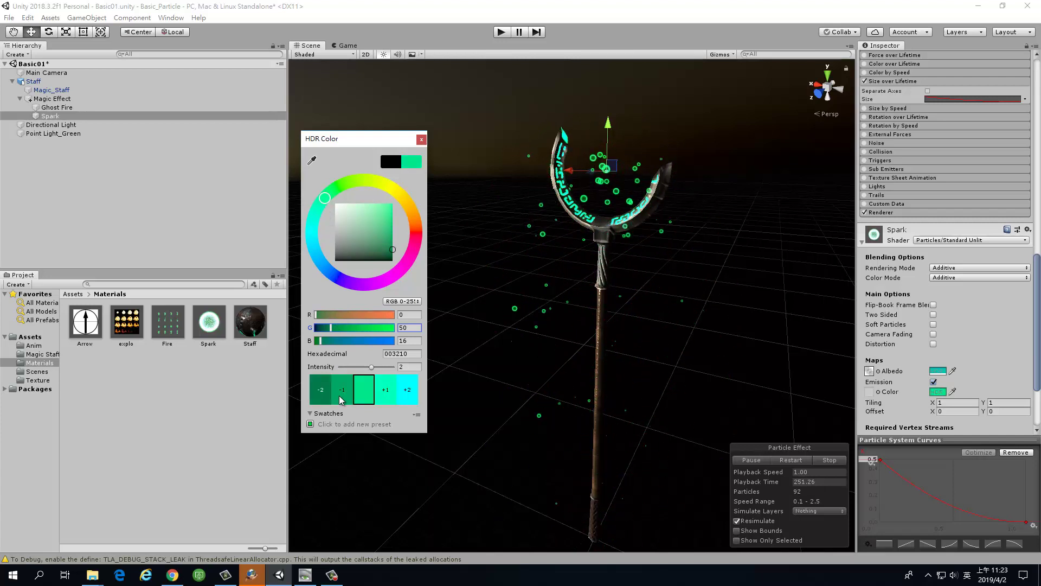
pyautogui.click(422, 139)
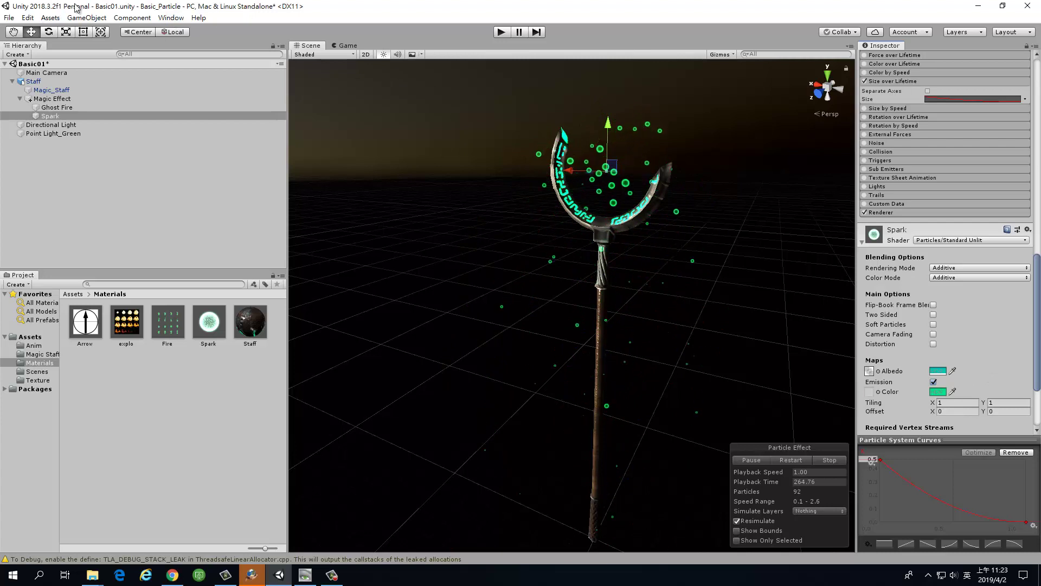
# - Collapse the Spark material, then select Ghost Fire, Spark and finally Magic Effect to preview them
pyautogui.scroll(-2, 956, 312)
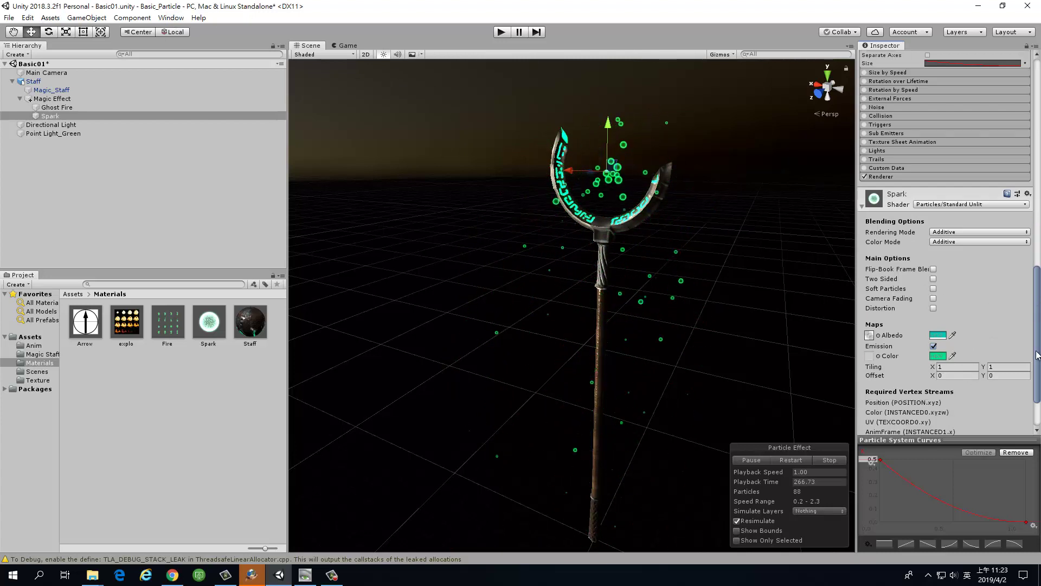
pyautogui.scroll(6, 956, 313)
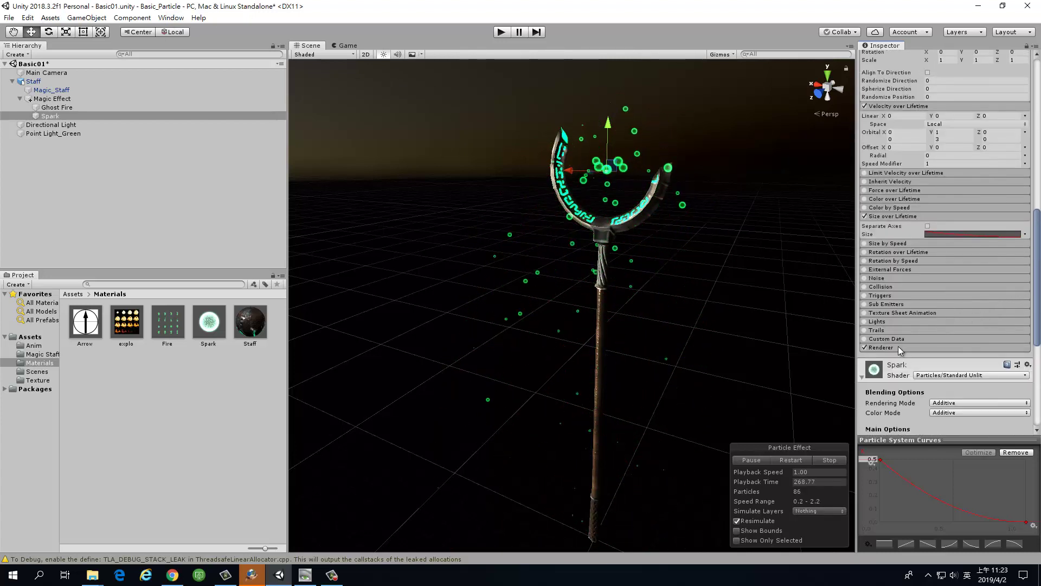
pyautogui.click(863, 378)
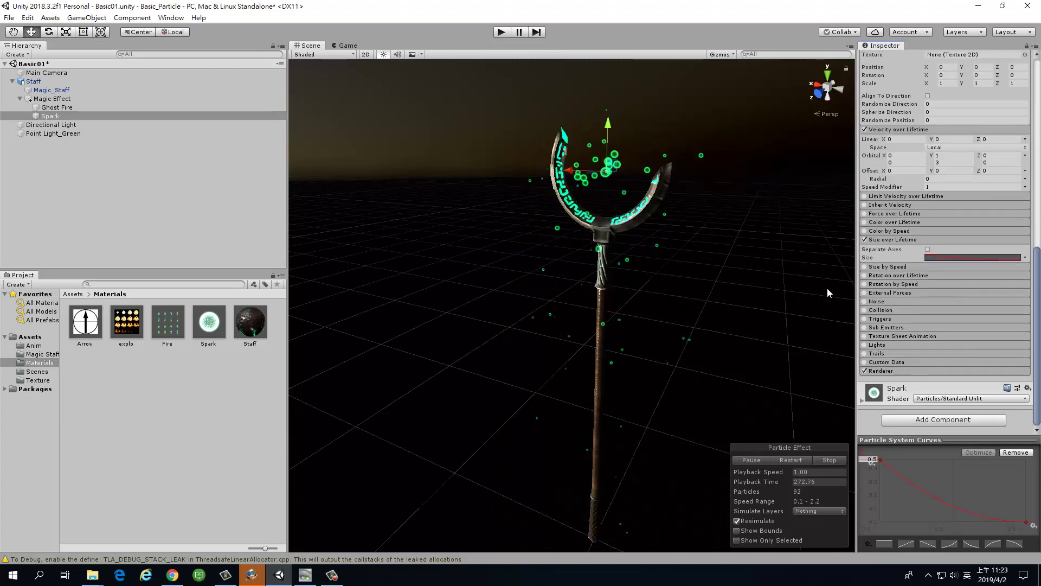
pyautogui.click(73, 105)
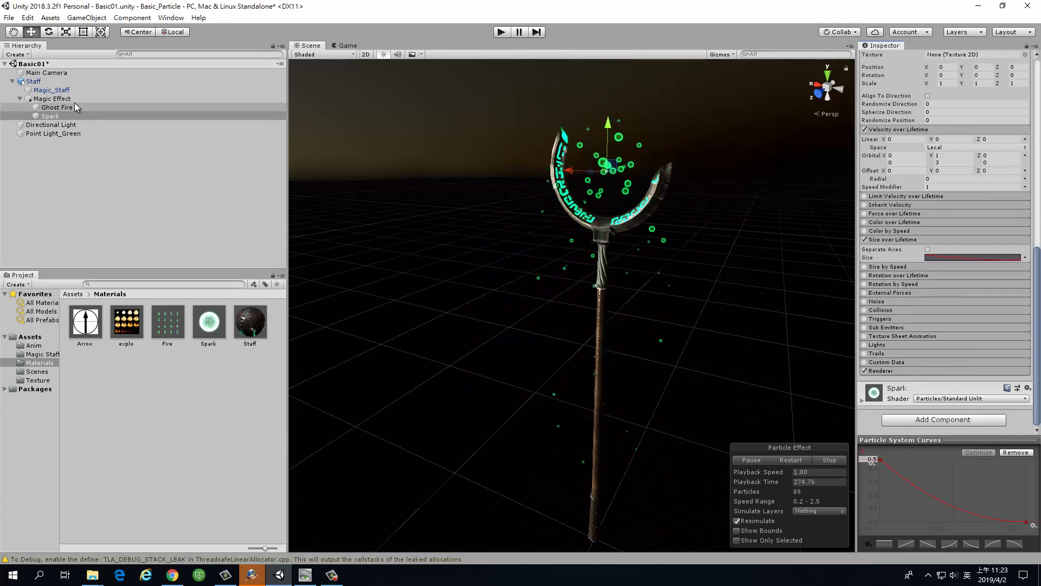
pyautogui.click(74, 114)
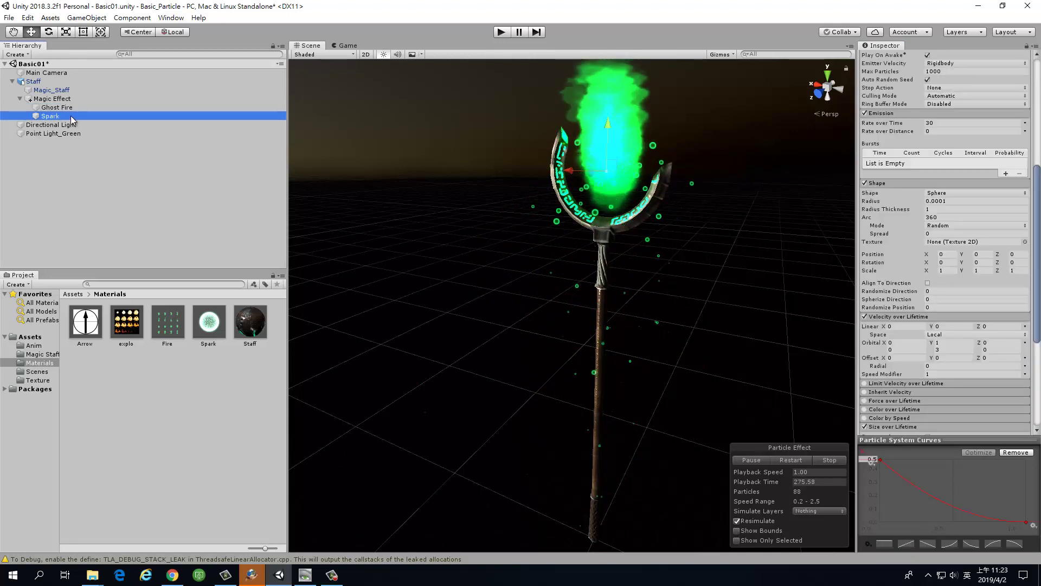
pyautogui.click(65, 107)
pyautogui.click(64, 99)
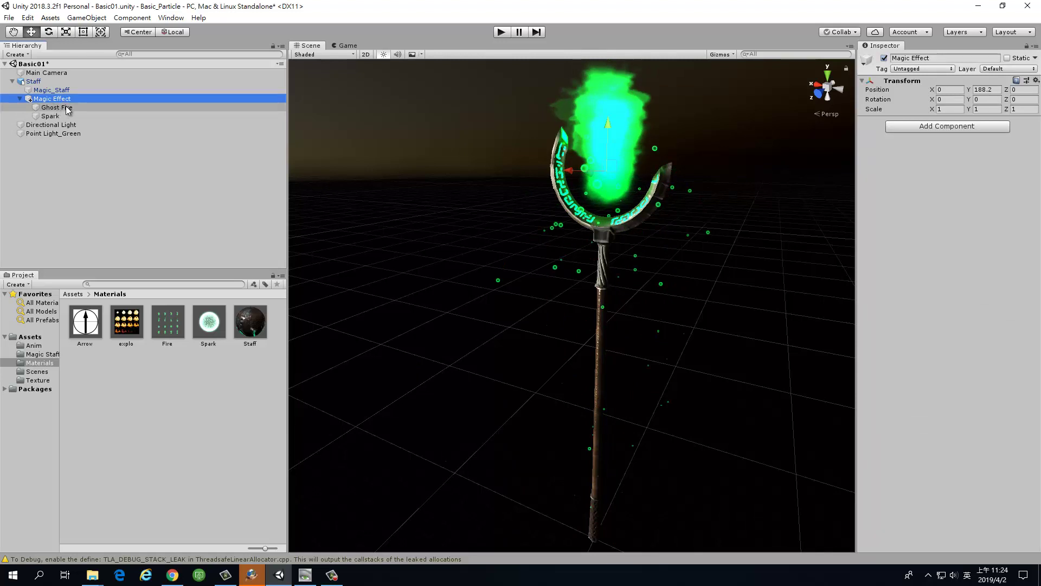
# - Move Ghost Fire out of Magic Effect and Spark out from under Ghost Fire to the Hierarchy root
pyautogui.moveTo(68, 108)
pyautogui.mouseDown()
pyautogui.moveTo(65, 185)
pyautogui.moveTo(43, 138)
pyautogui.moveTo(51, 125)
pyautogui.mouseUp()
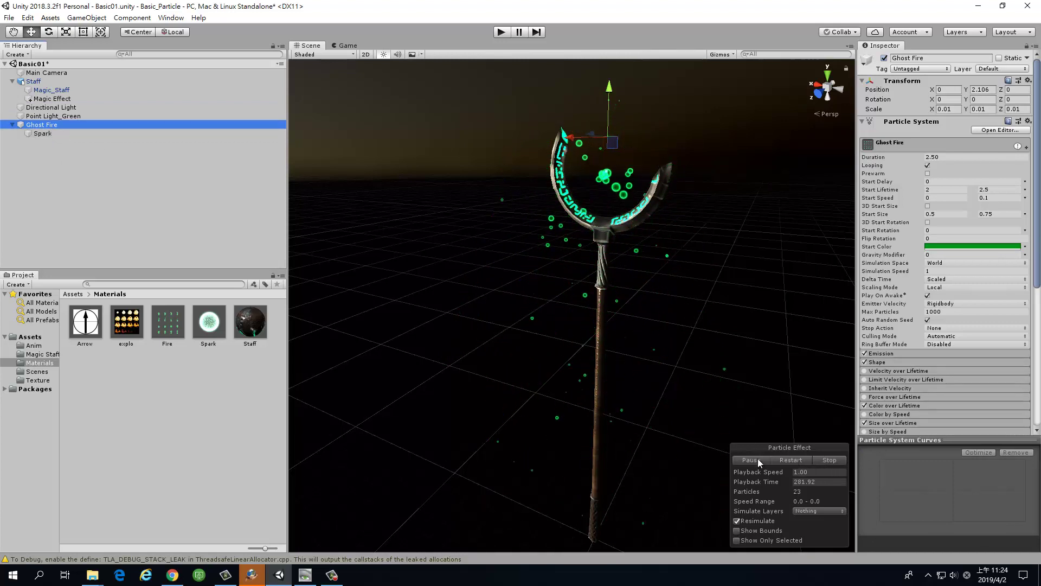
pyautogui.click(797, 462)
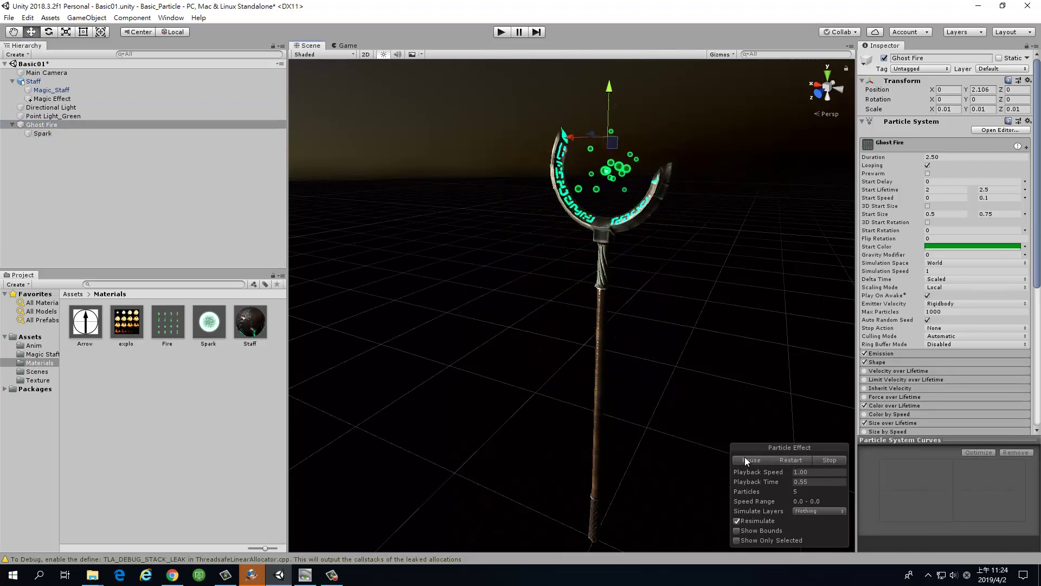
pyautogui.click(42, 135)
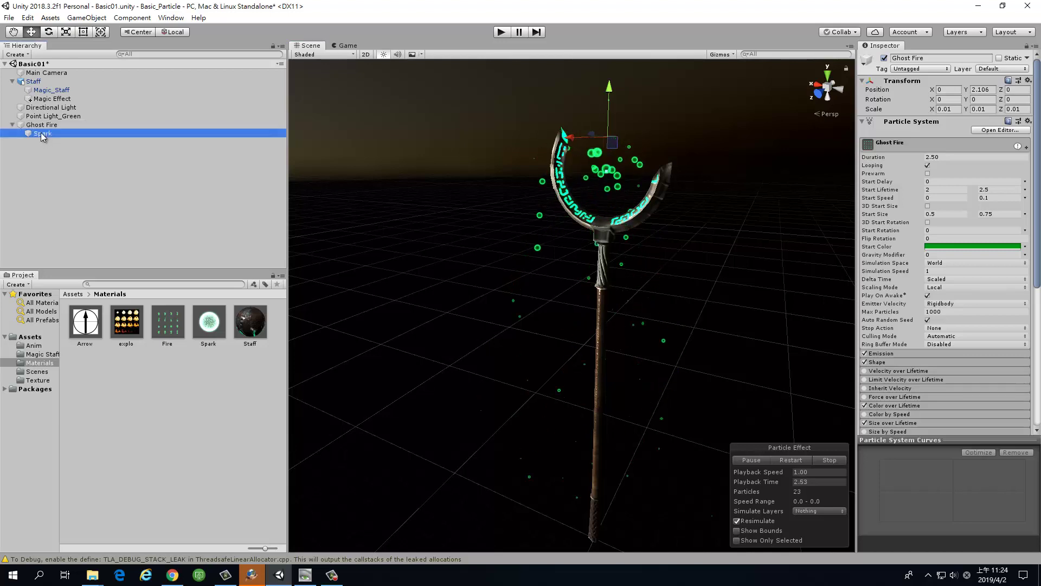
pyautogui.click(43, 125)
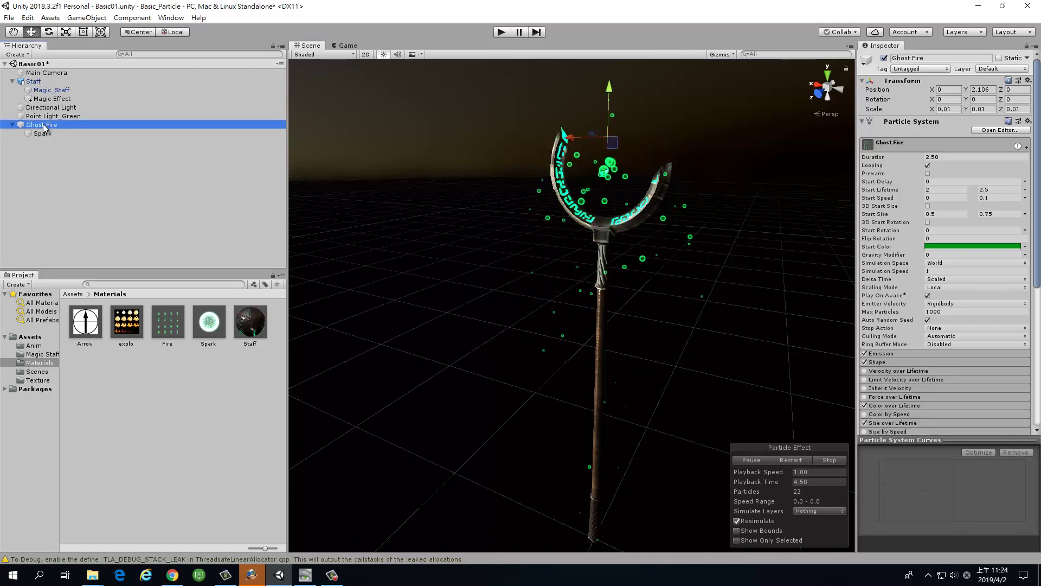
pyautogui.click(43, 127)
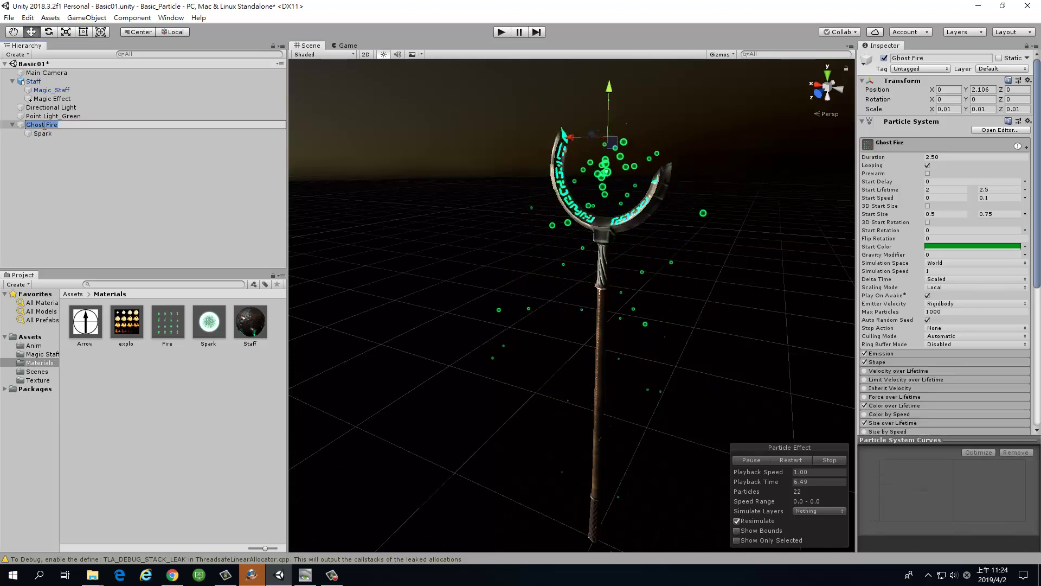
pyautogui.click(51, 99)
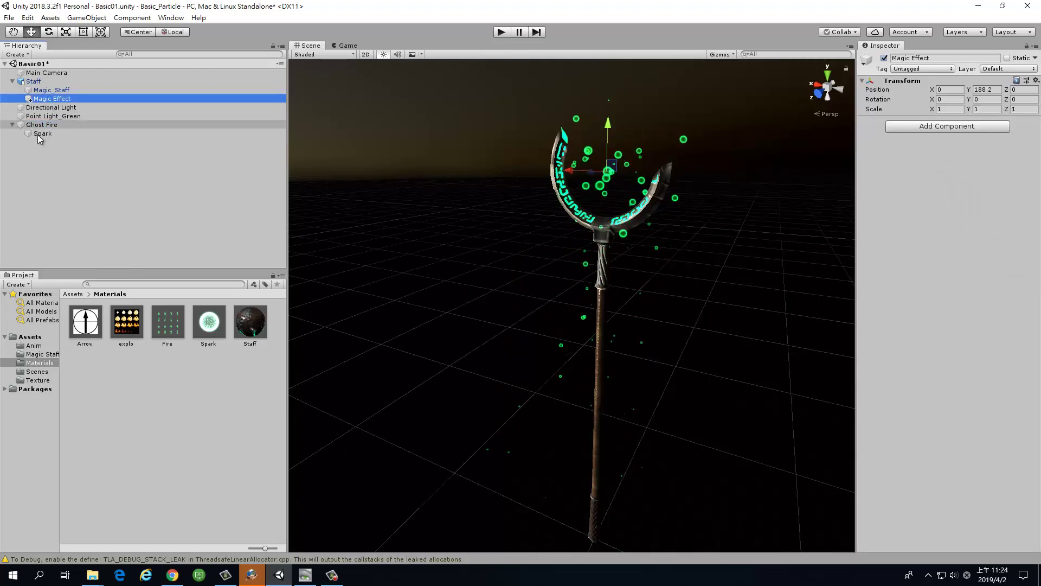
pyautogui.click(40, 134)
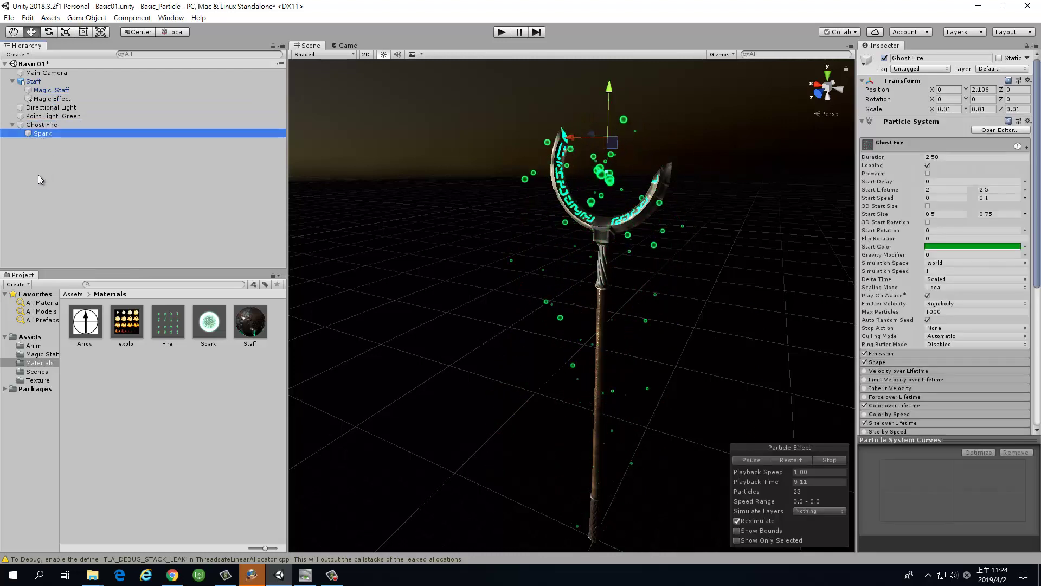
pyautogui.moveTo(40, 133); pyautogui.dragTo(55, 128)
pyautogui.click(55, 126)
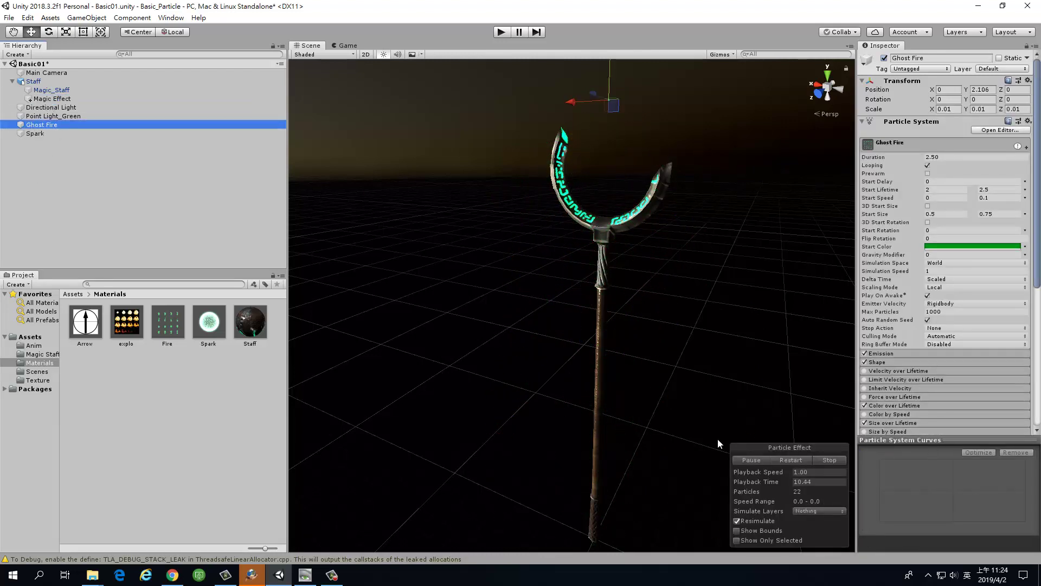
# - Stop the Ghost Fire particle preview and orbit around the staff
pyautogui.click(826, 461)
pyautogui.scroll(-5, 929, 385)
pyautogui.scroll(-2, 935, 370)
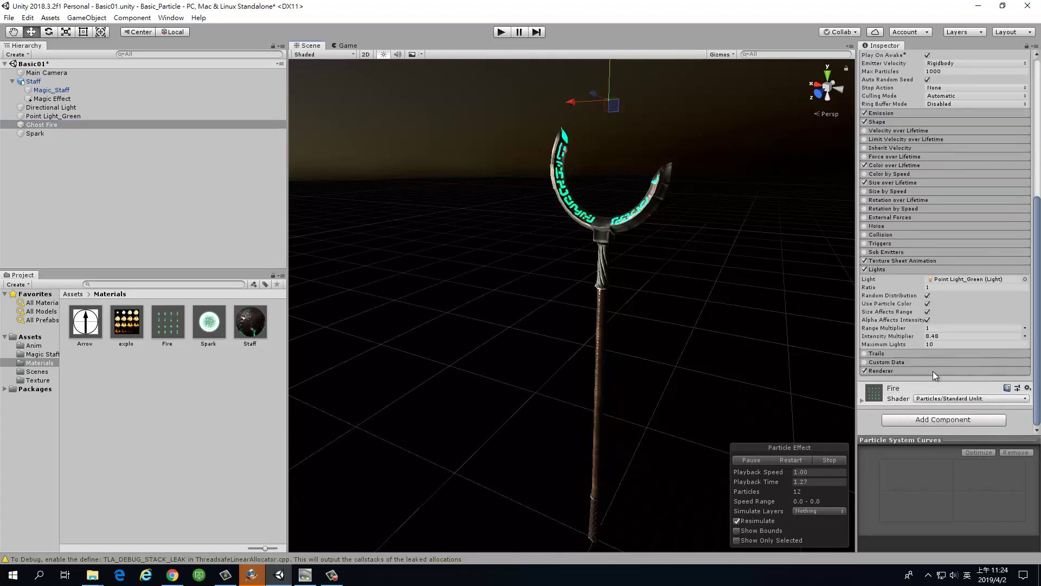
pyautogui.scroll(2, 929, 375)
pyautogui.scroll(2, 892, 363)
pyautogui.scroll(1, 892, 362)
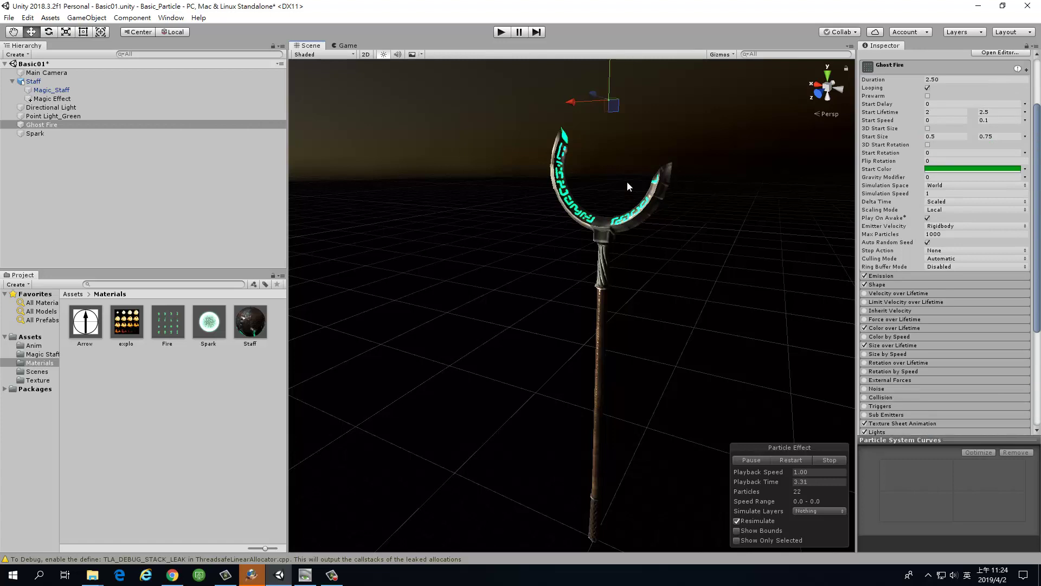
pyautogui.moveTo(664, 237); pyautogui.dragTo(712, 252, button='right')
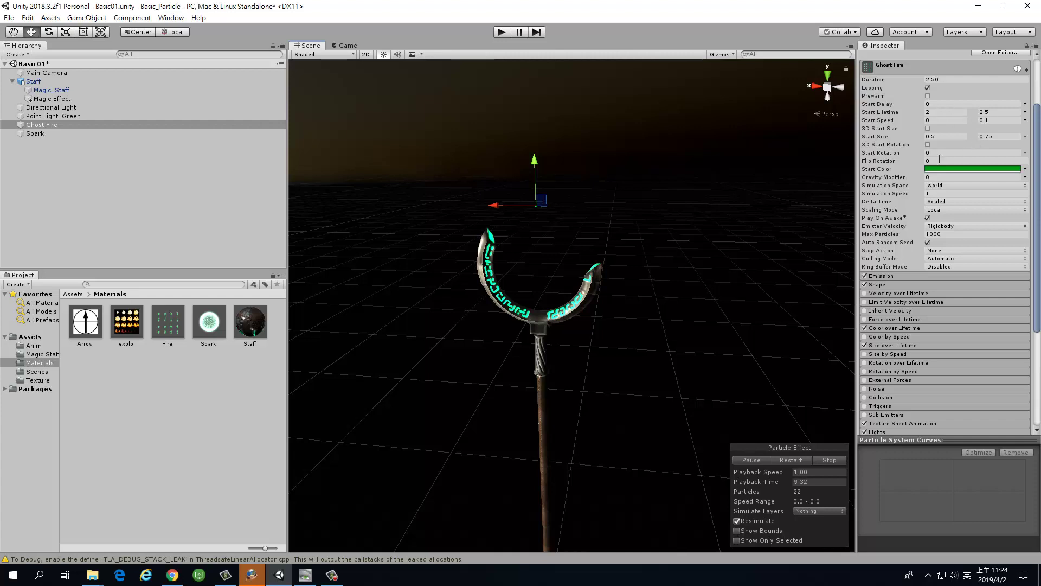
pyautogui.scroll(-2, 936, 331)
pyautogui.scroll(-3, 927, 326)
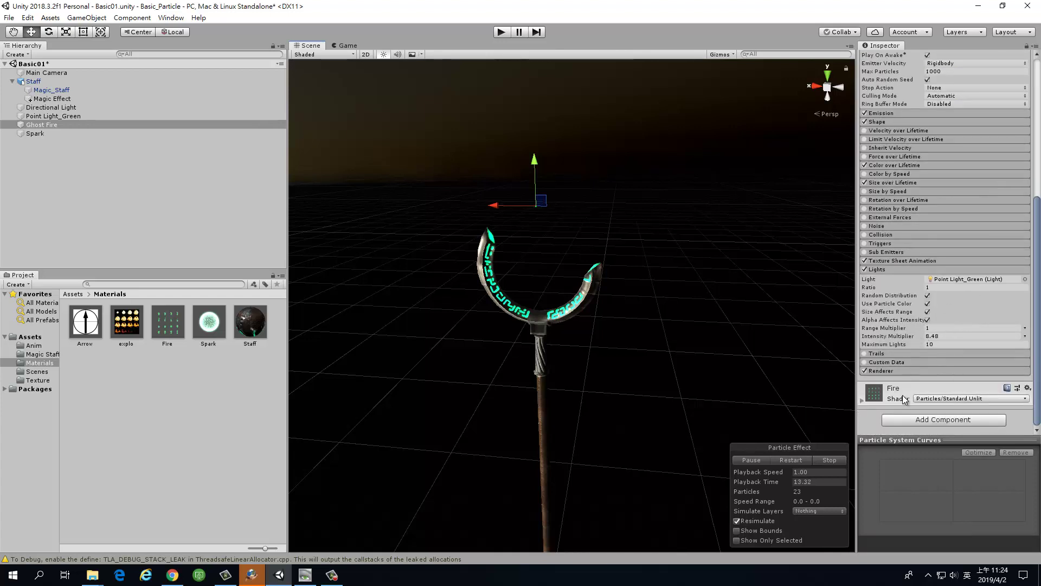
# - Expand Ghost Fire's Renderer module to view its Fire material, with playback stopped at 0.00
pyautogui.click(887, 369)
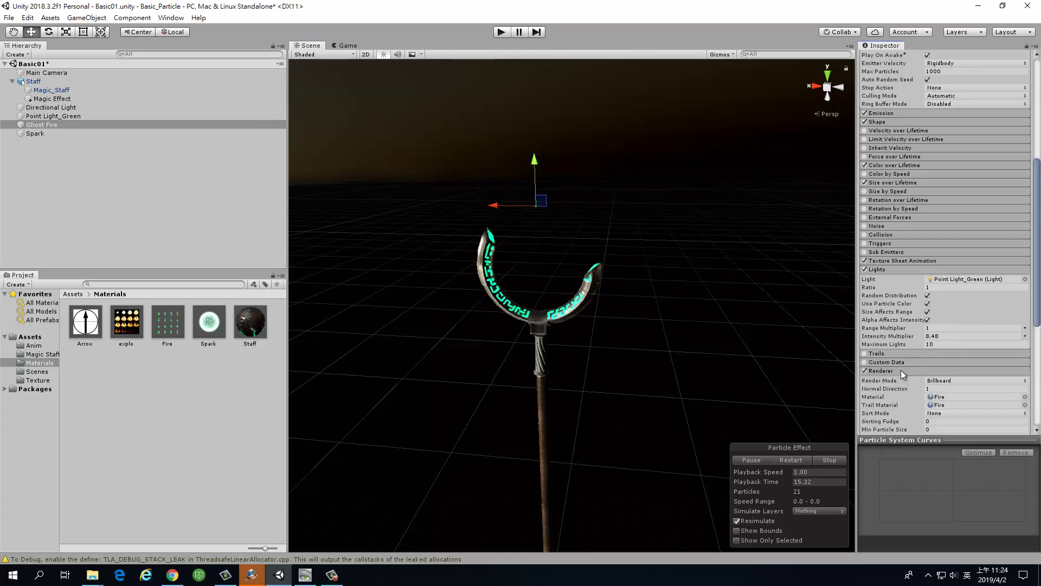
pyautogui.scroll(-1, 949, 394)
pyautogui.scroll(-3, 966, 337)
pyautogui.scroll(-2, 963, 331)
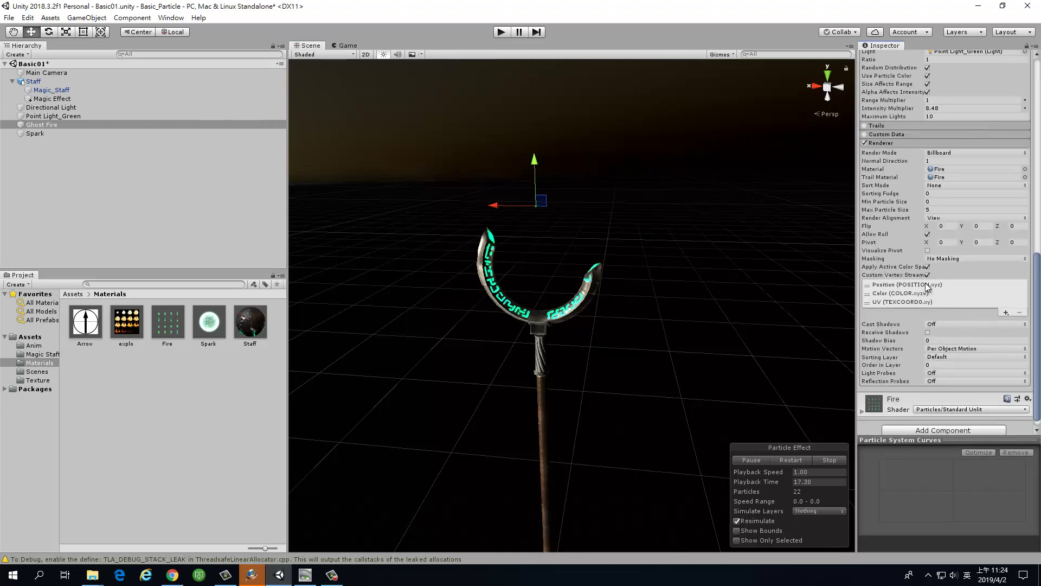
pyautogui.scroll(-1, 904, 350)
pyautogui.scroll(2, 906, 357)
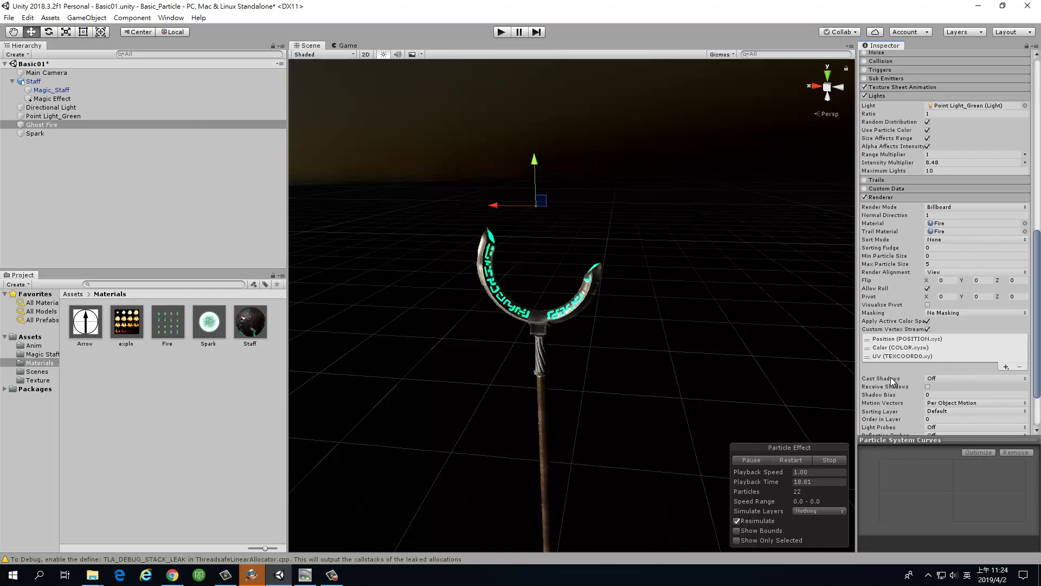
pyautogui.click(829, 460)
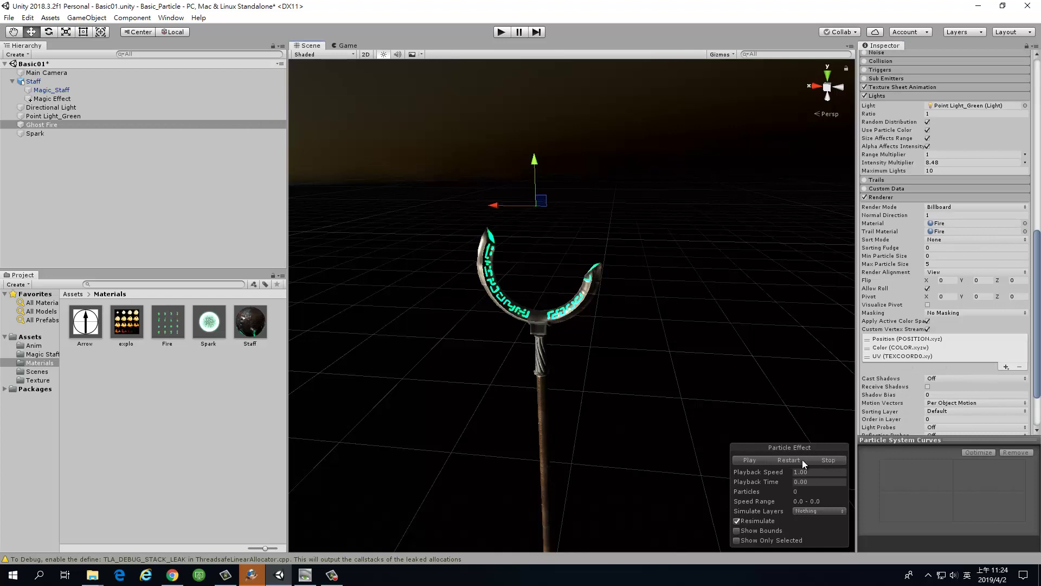
pyautogui.click(835, 460)
pyautogui.moveTo(709, 356)
pyautogui.keyDown('alt'); pyautogui.mouseDown()
pyautogui.moveTo(743, 318)
pyautogui.moveTo(734, 313)
pyautogui.mouseUp(); pyautogui.keyUp('alt')
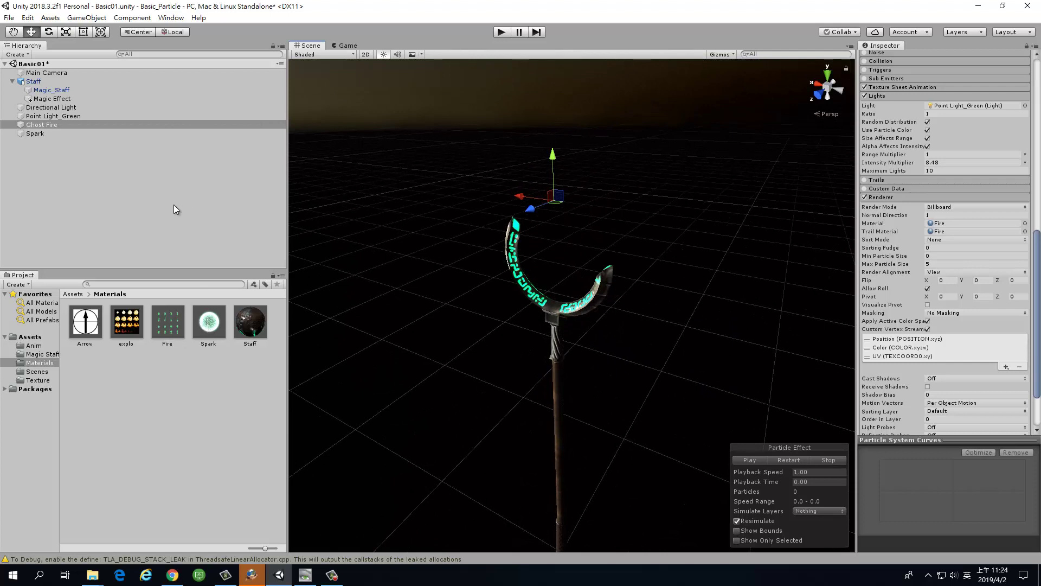
# - Nest Ghost Fire back under Magic Effect in the Hierarchy
pyautogui.moveTo(44, 128); pyautogui.dragTo(60, 99)
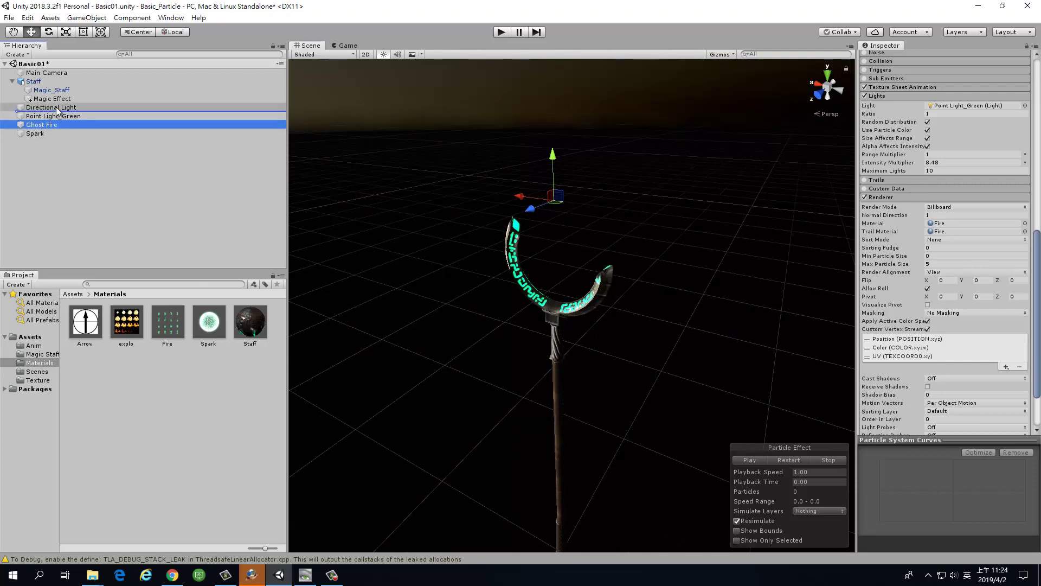
pyautogui.click(67, 100)
pyautogui.click(52, 108)
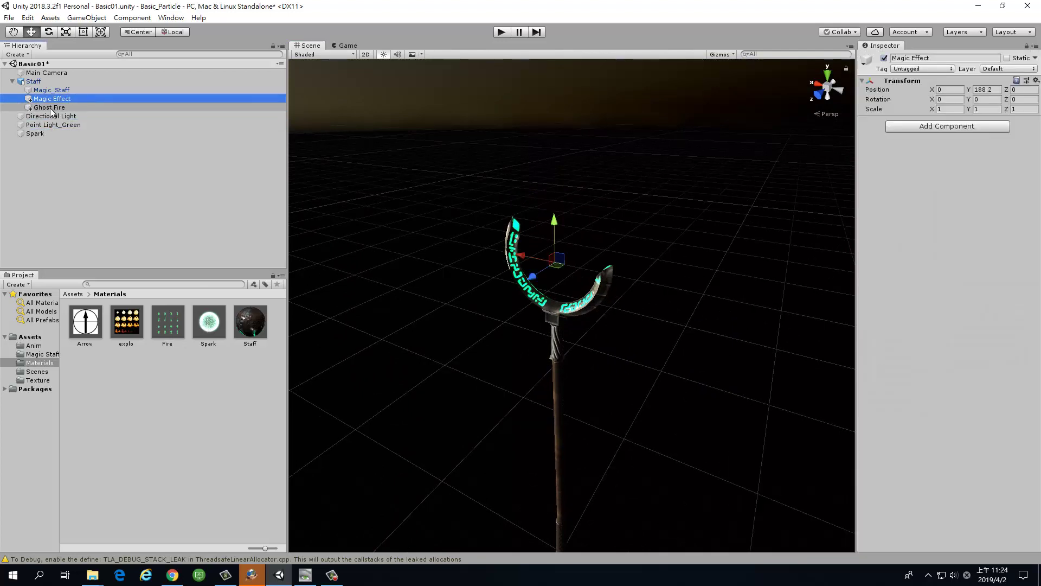
pyautogui.moveTo(52, 111); pyautogui.dragTo(62, 101)
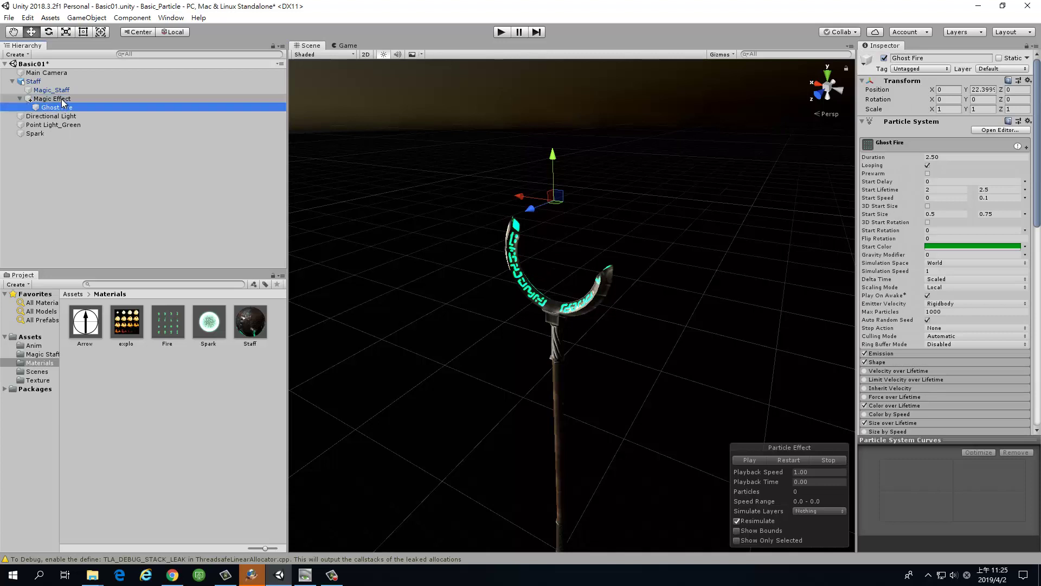
pyautogui.click(60, 116)
pyautogui.click(57, 108)
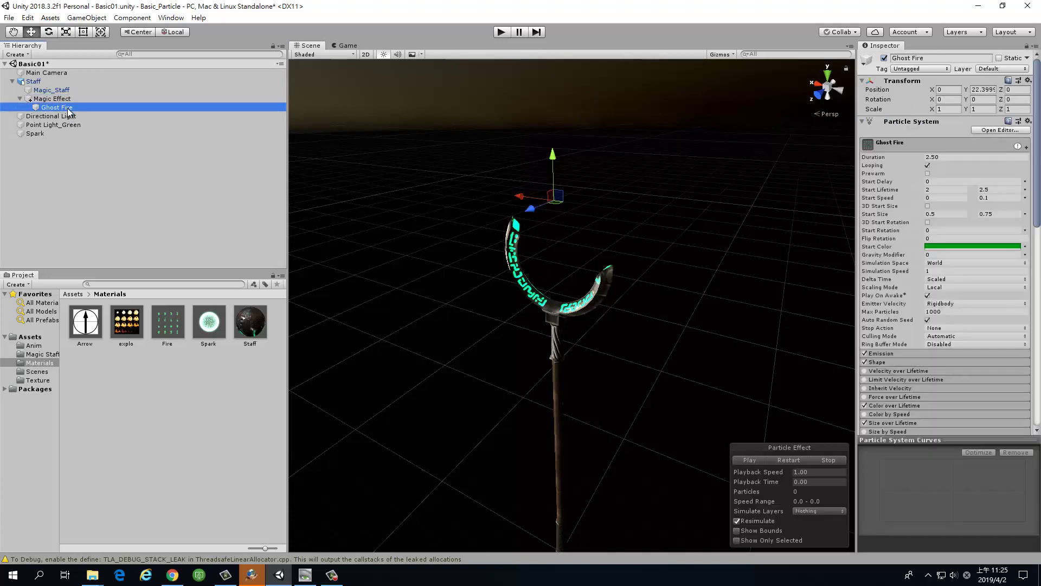
# - Place Spark under Magic Effect after Ghost Fire and play Ghost Fire to see both effects
pyautogui.moveTo(37, 133); pyautogui.dragTo(87, 111)
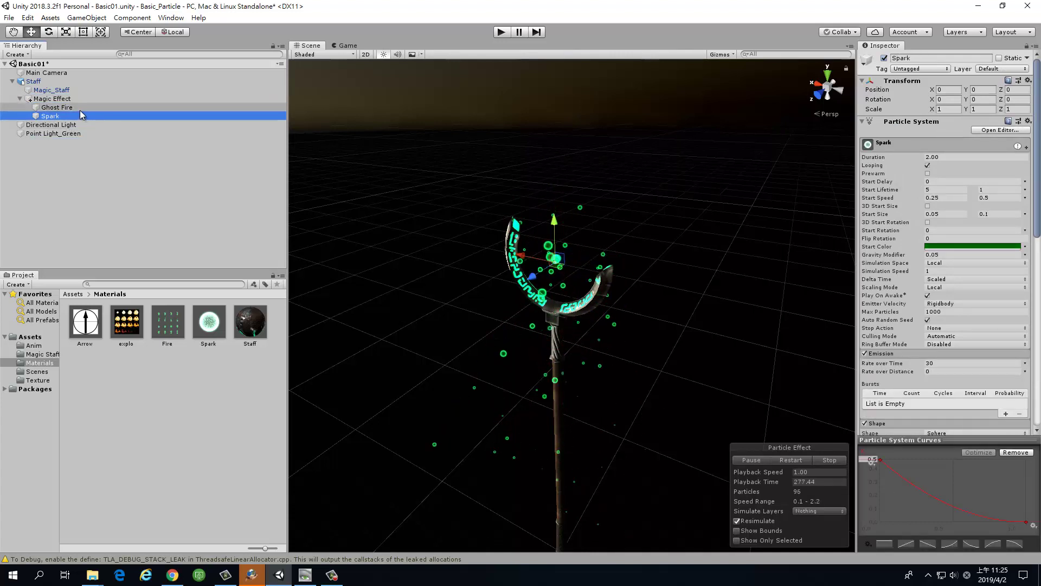
pyautogui.moveTo(602, 332)
pyautogui.keyDown('alt'); pyautogui.mouseDown()
pyautogui.moveTo(661, 418)
pyautogui.moveTo(732, 370)
pyautogui.mouseUp(); pyautogui.keyUp('alt')
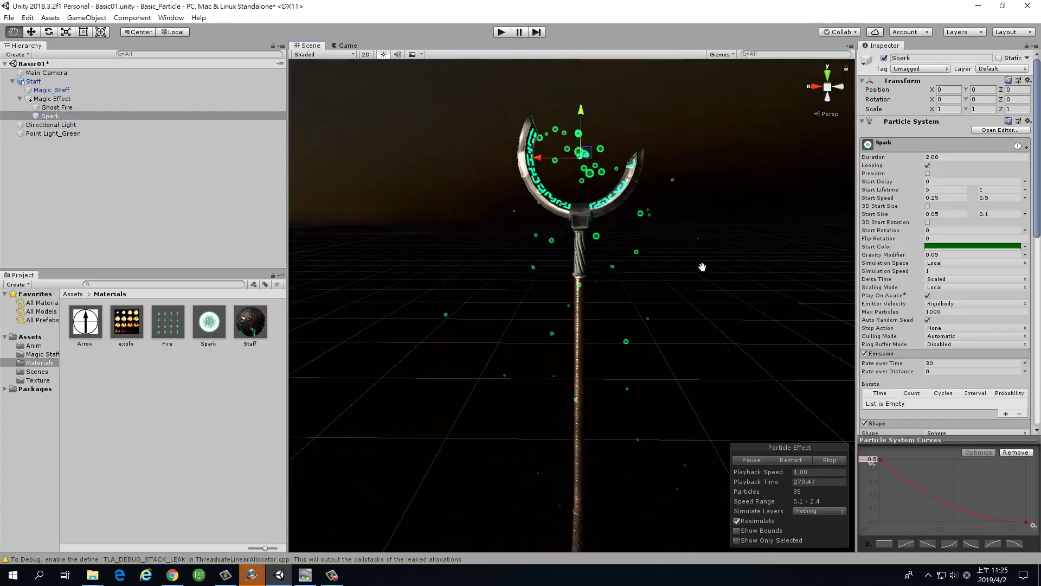
pyautogui.click(65, 108)
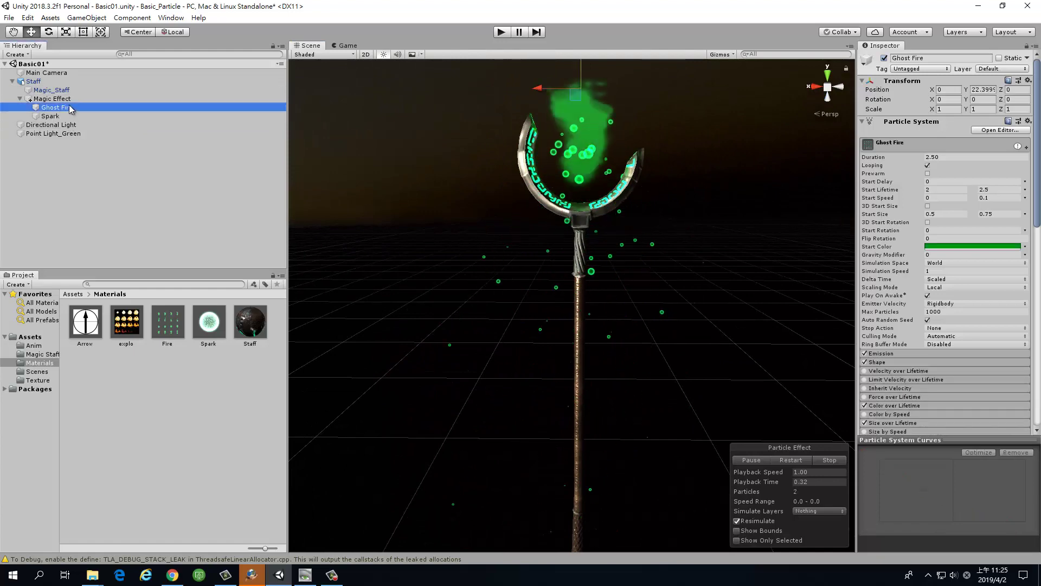
pyautogui.keyDown('alt'); pyautogui.moveTo(575, 348); pyautogui.dragTo(642, 333); pyautogui.keyUp('alt')
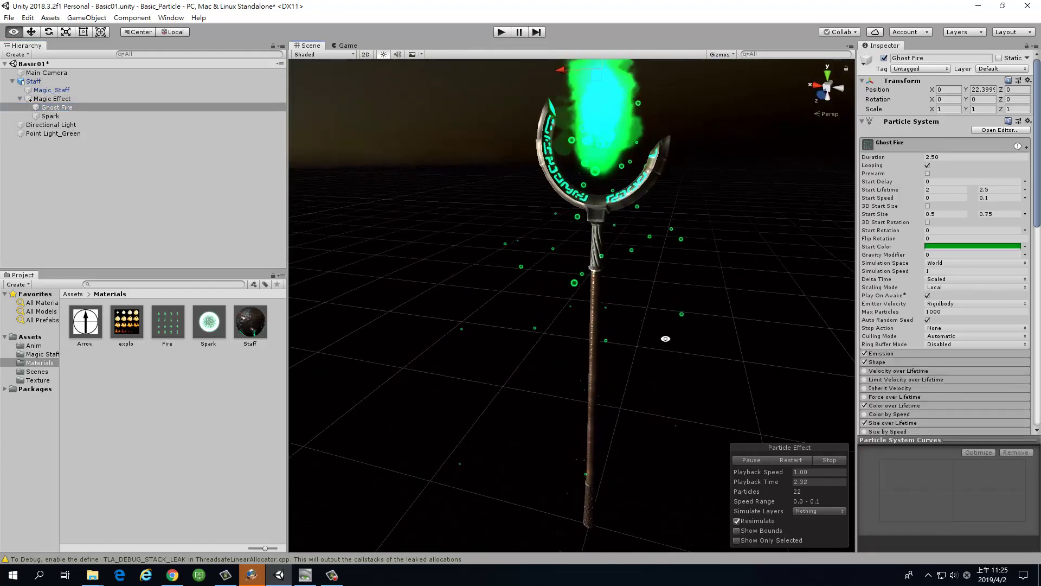
# - Set the Spark particle system's Gravity Modifier to -0.05
pyautogui.scroll(-3, 643, 328)
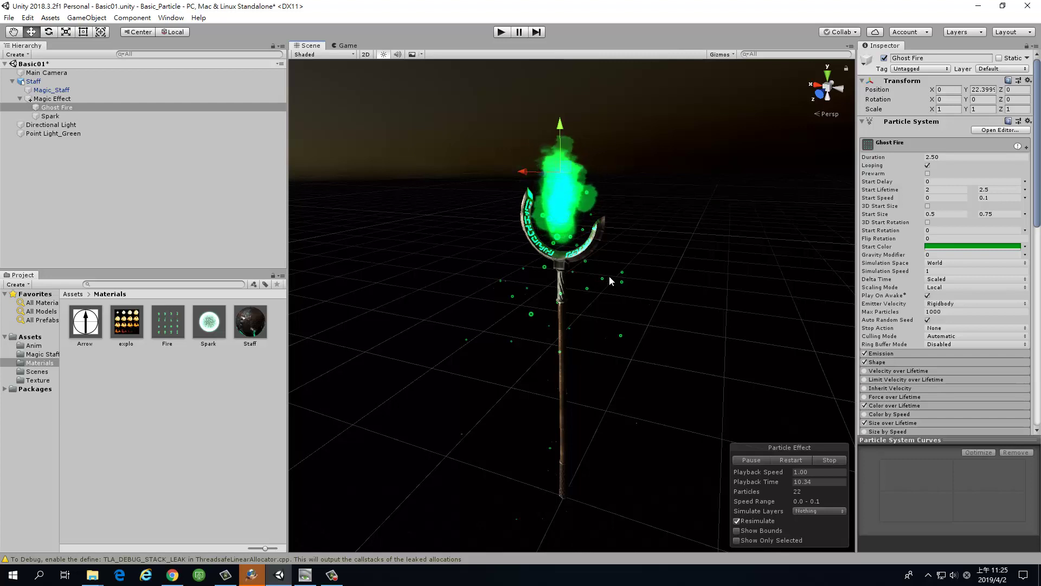
pyautogui.click(43, 116)
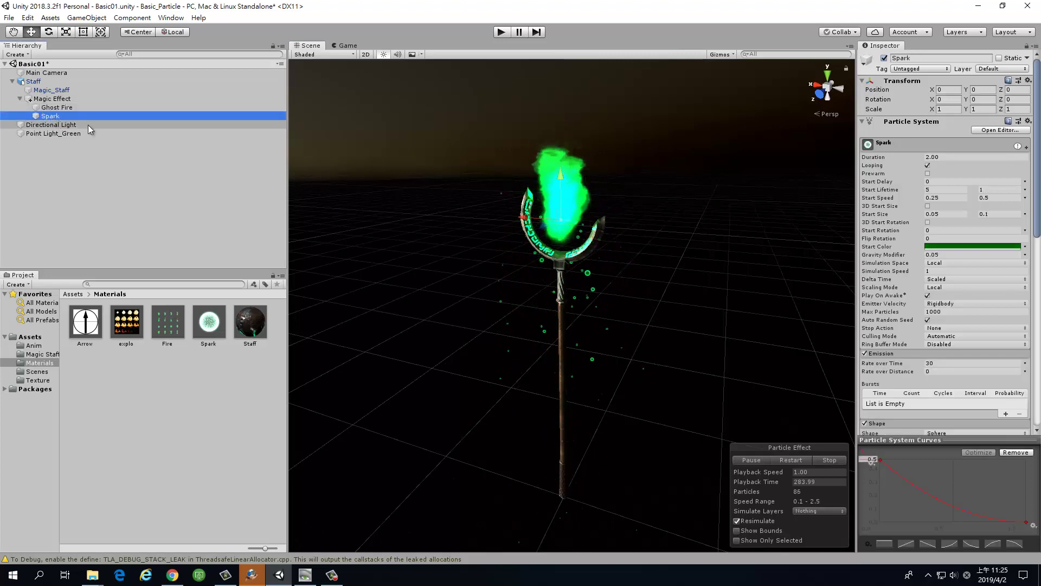
pyautogui.click(946, 254)
pyautogui.write('-0.05')
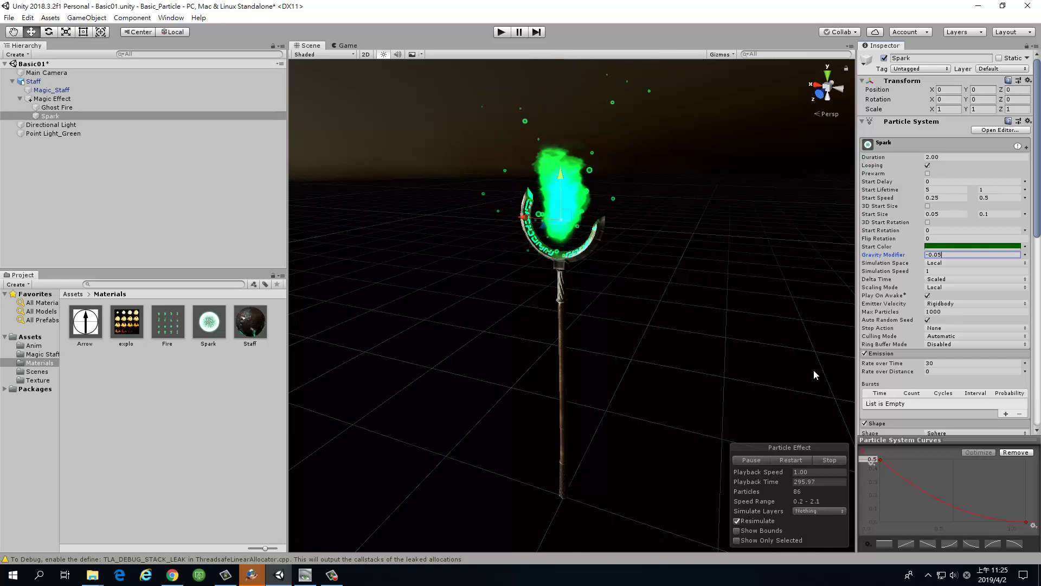
# - Expand the Spark material settings in the Renderer module
pyautogui.scroll(-5, 899, 378)
pyautogui.scroll(-5, 898, 378)
pyautogui.scroll(-5, 899, 378)
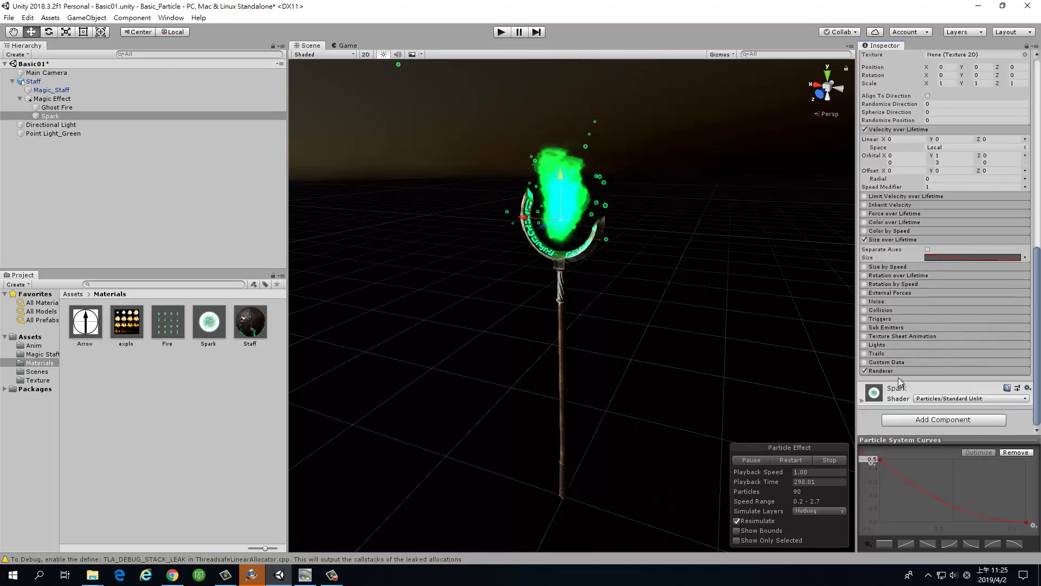
pyautogui.click(862, 400)
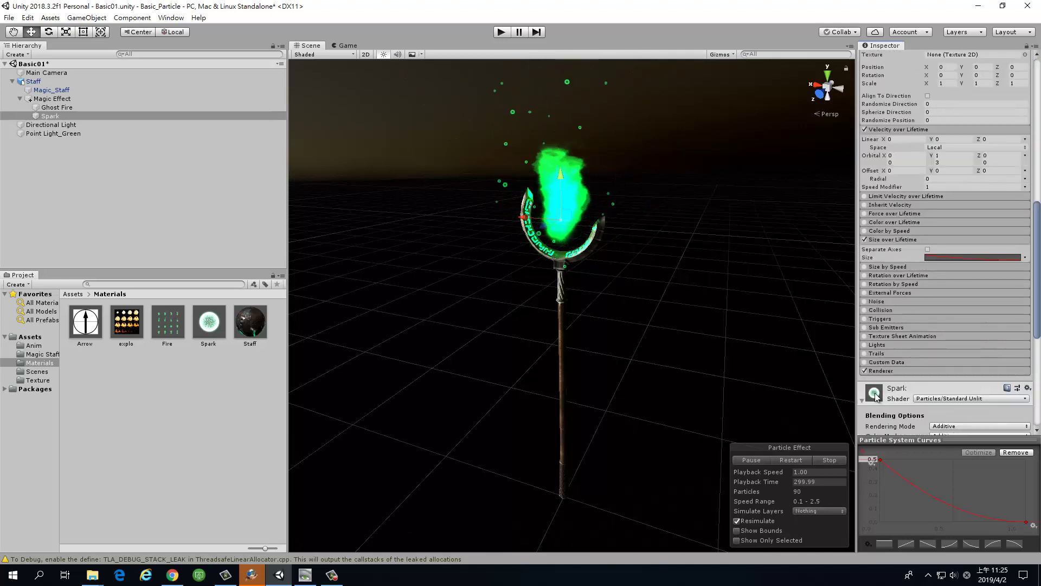
pyautogui.scroll(-5, 877, 346)
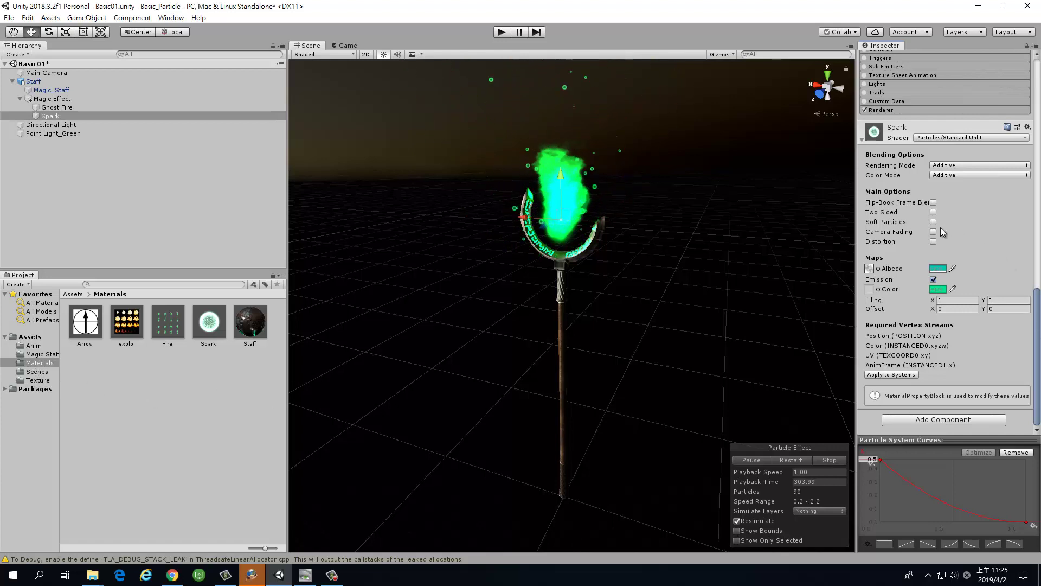
# - Try textures 33, 28 and 05 as the Spark material's Albedo
pyautogui.click(869, 268)
pyautogui.click(878, 268)
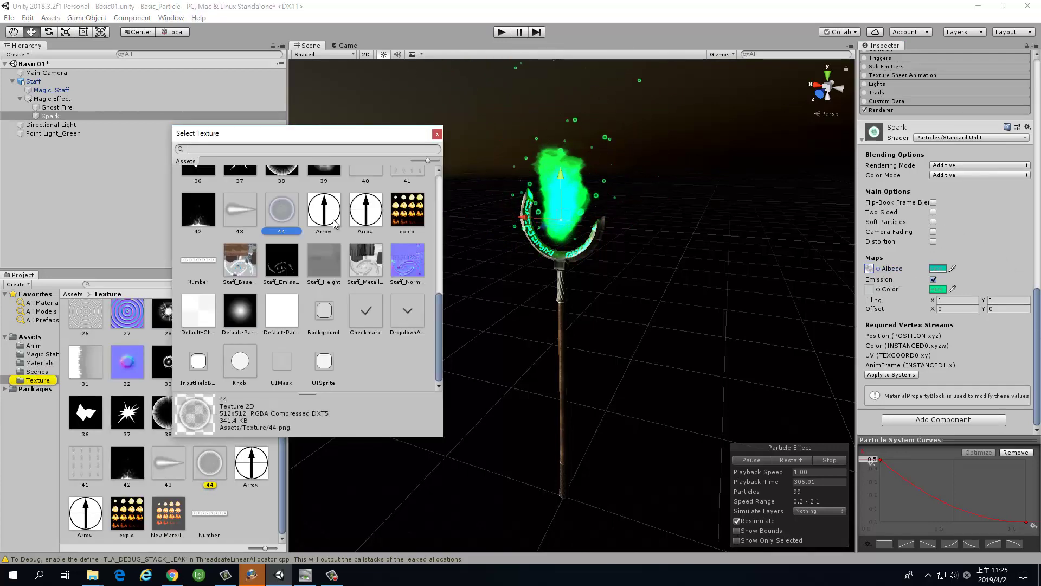
pyautogui.scroll(3, 304, 255)
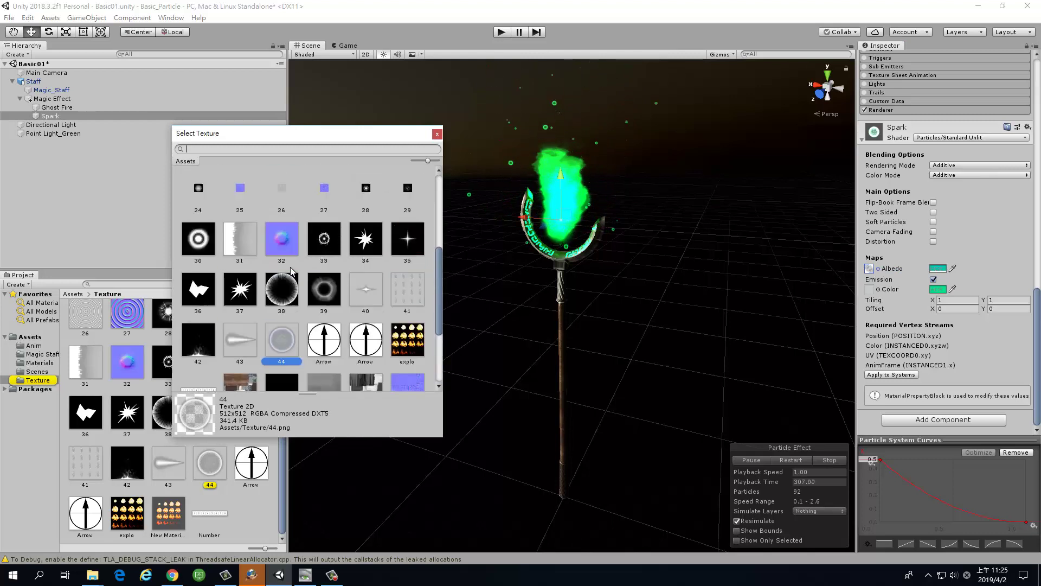
pyautogui.click(324, 246)
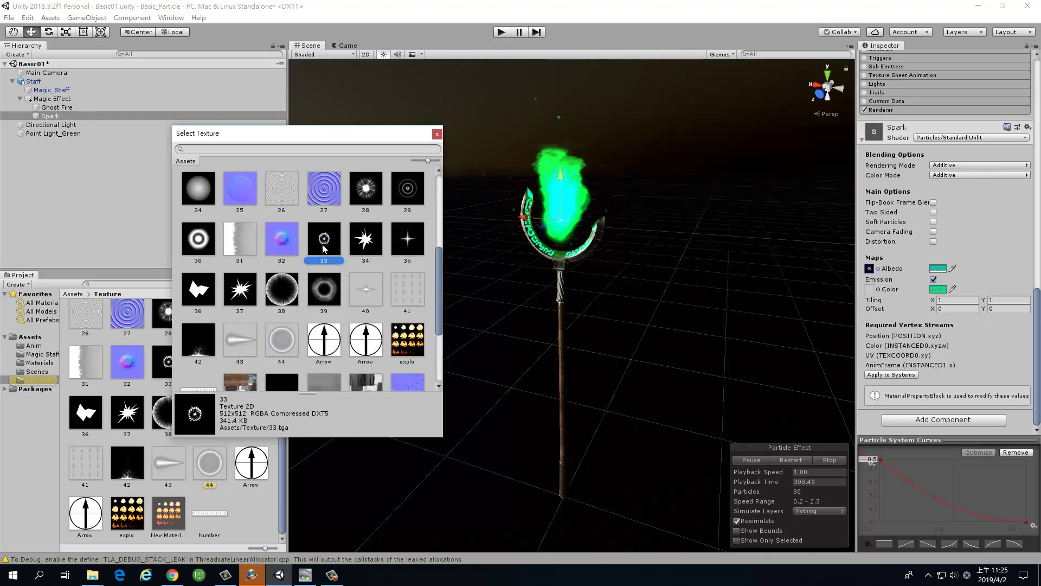
pyautogui.click(355, 190)
pyautogui.scroll(2, 266, 278)
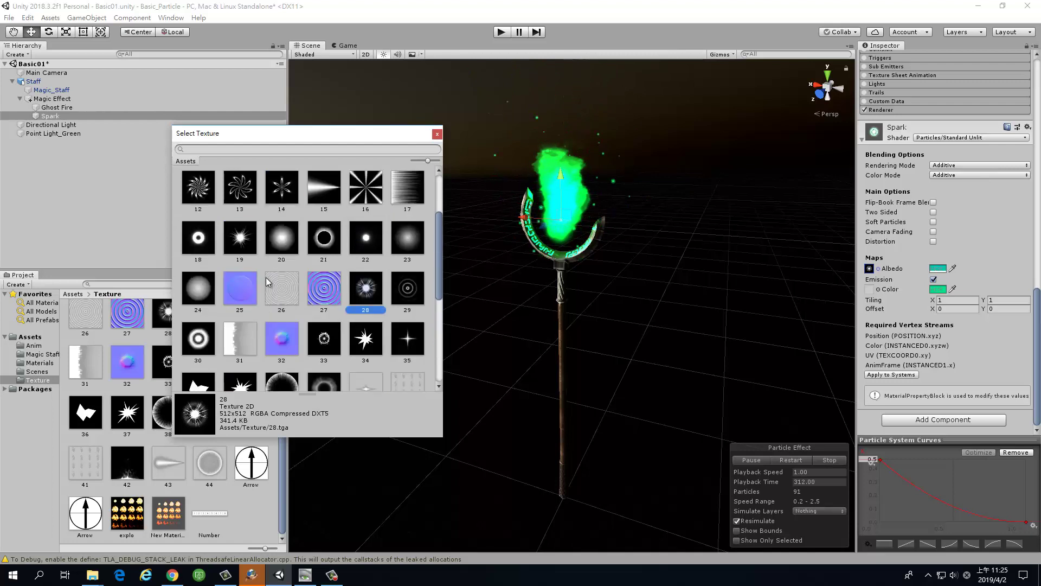
pyautogui.scroll(1, 271, 274)
pyautogui.scroll(2, 366, 271)
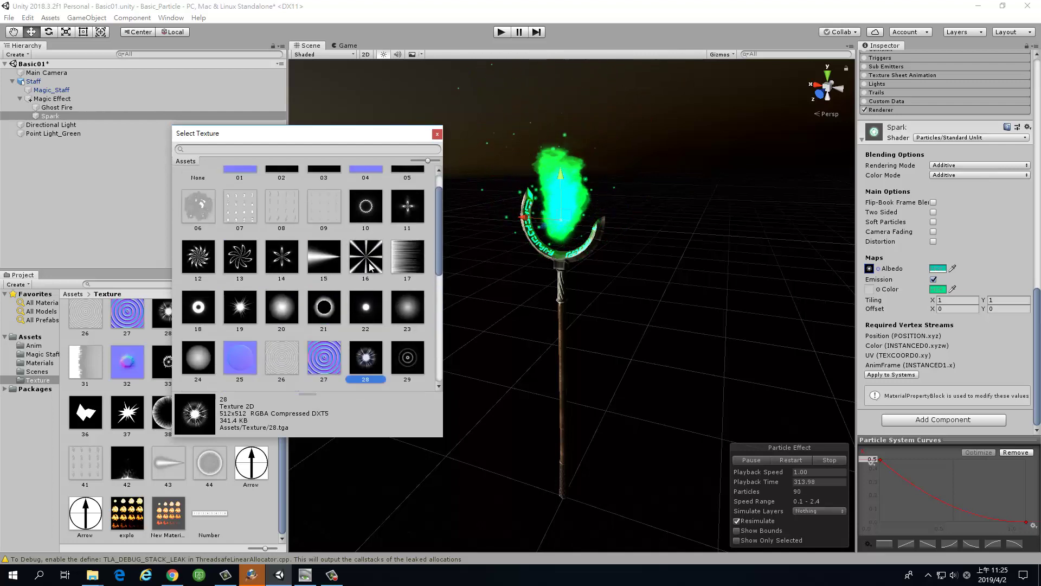
pyautogui.click(409, 193)
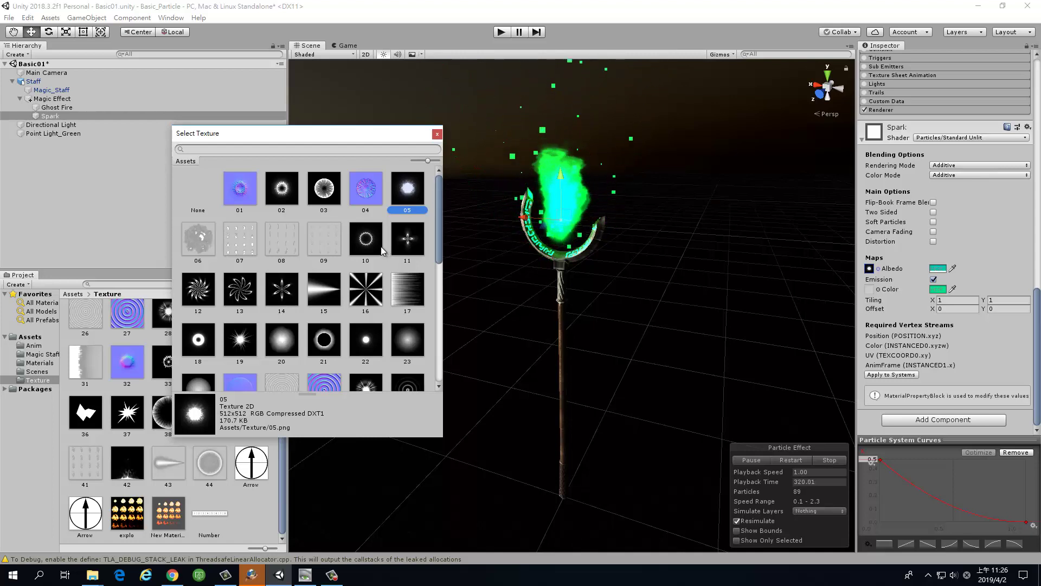
# - Try textures 43 and 34 as the Spark Albedo
pyautogui.scroll(-1, 381, 247)
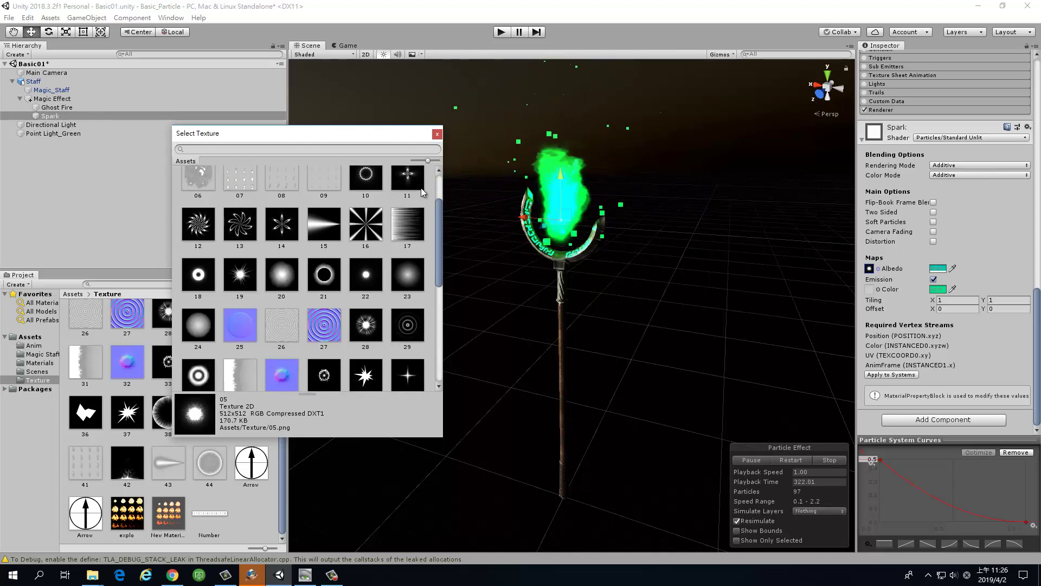
pyautogui.scroll(1, 398, 245)
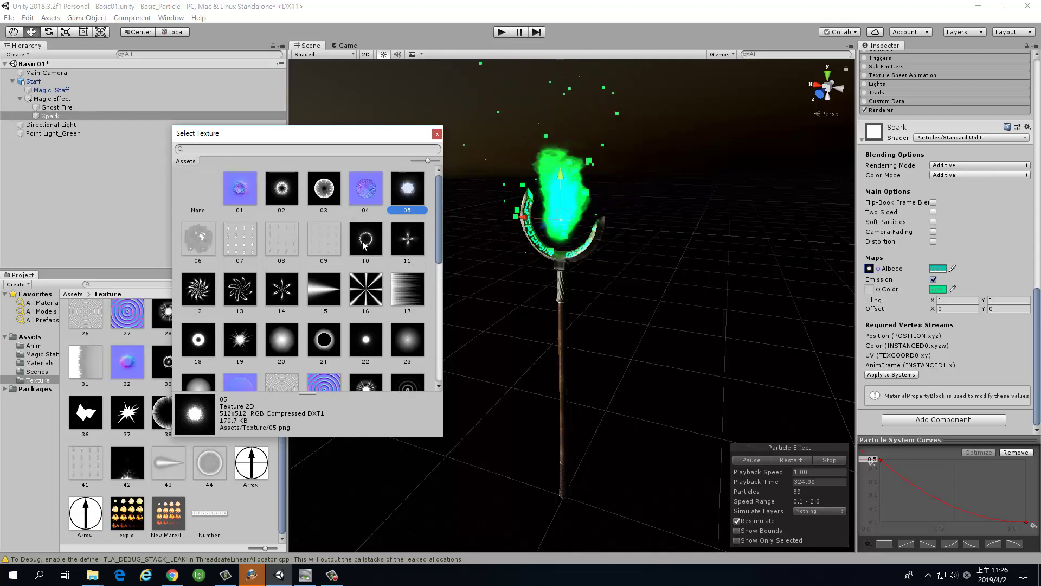
pyautogui.scroll(-2, 362, 249)
pyautogui.scroll(-1, 360, 260)
pyautogui.scroll(-1, 358, 269)
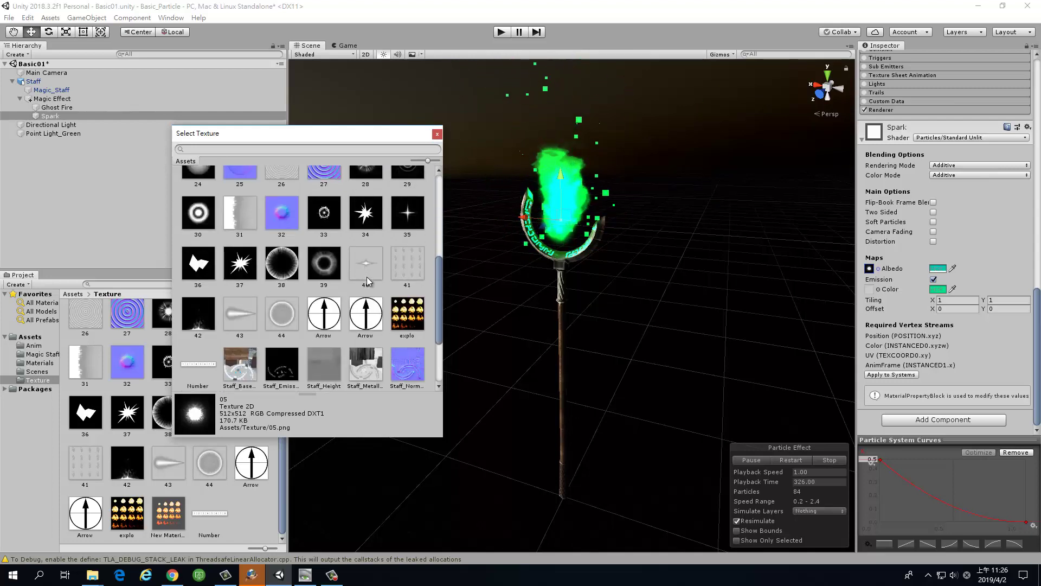
pyautogui.click(244, 312)
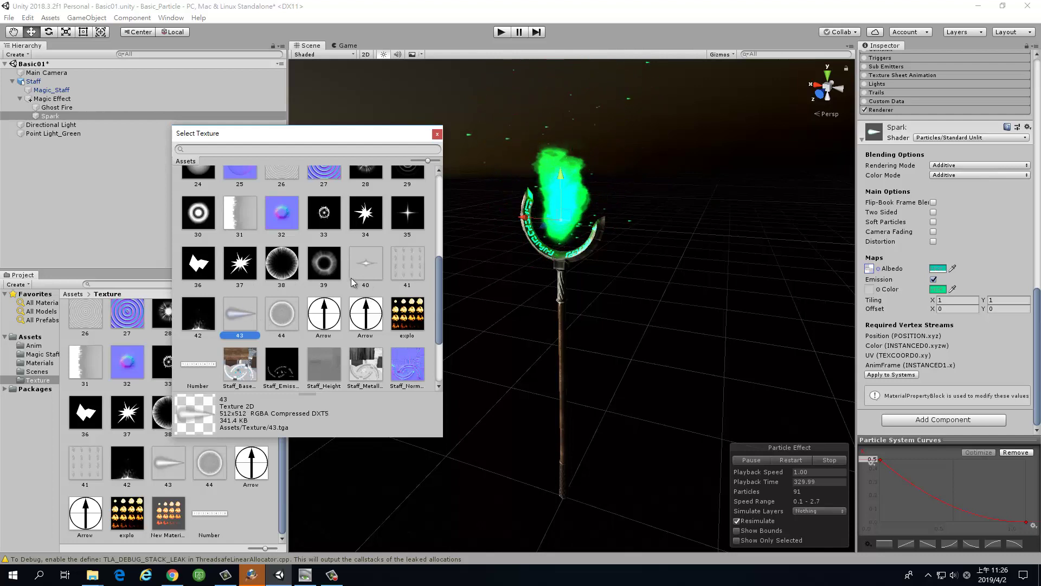
pyautogui.scroll(2, 352, 281)
pyautogui.scroll(1, 352, 287)
pyautogui.click(365, 318)
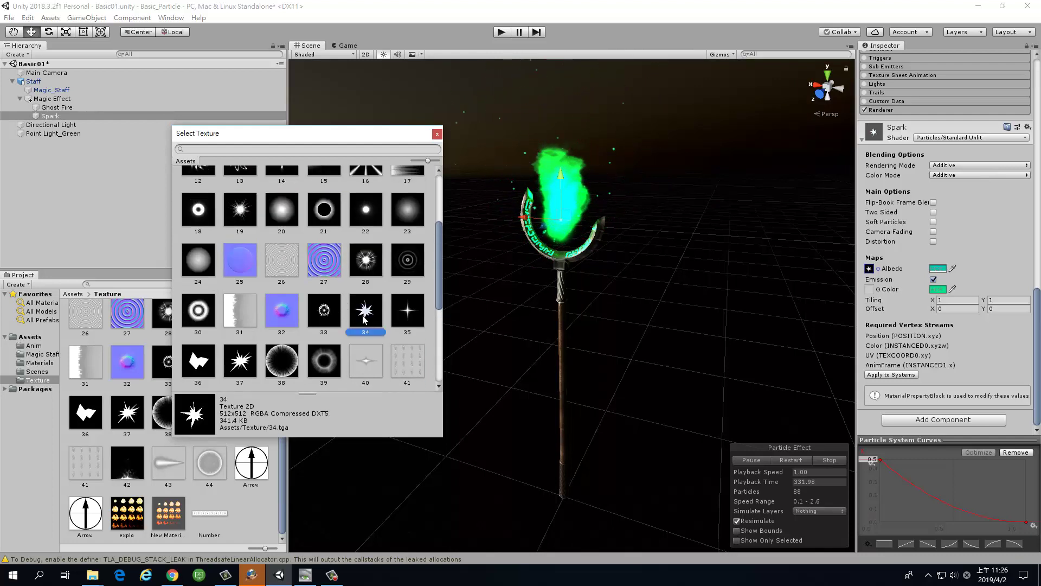
# - Try texture 06, then settle on texture 44 for the Spark Albedo
pyautogui.scroll(2, 314, 323)
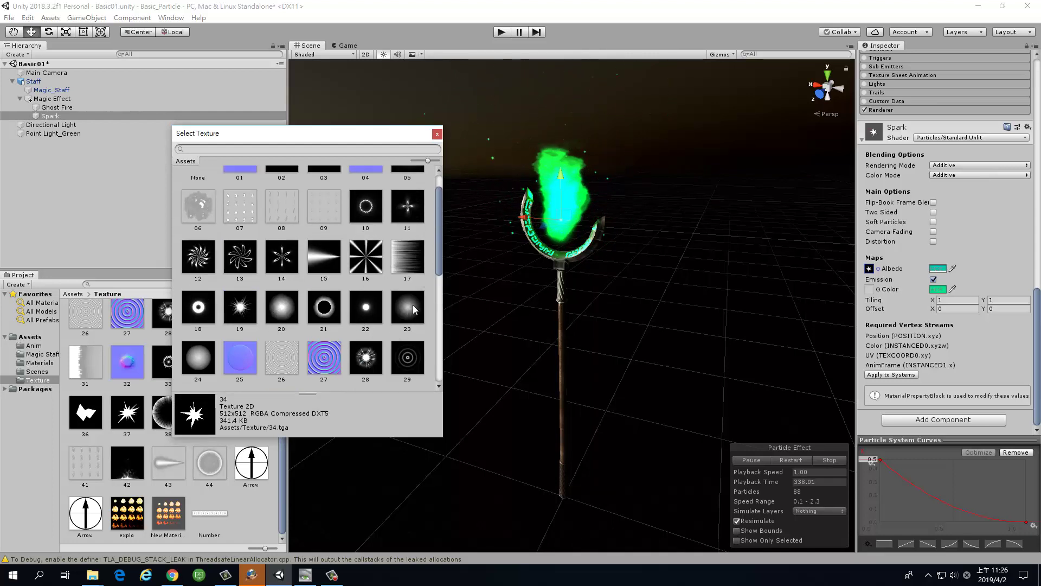
pyautogui.scroll(1, 409, 324)
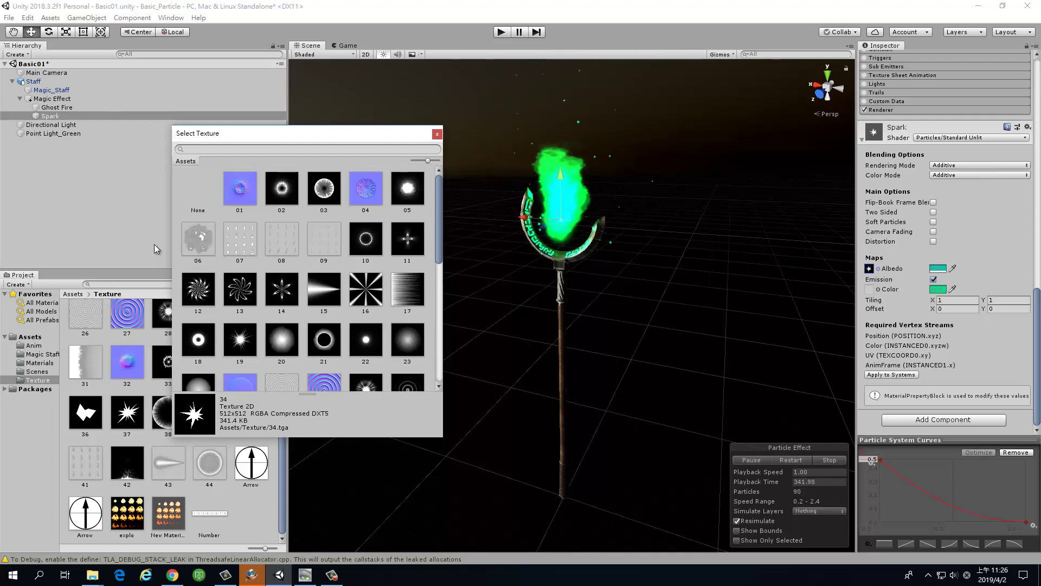
pyautogui.click(200, 239)
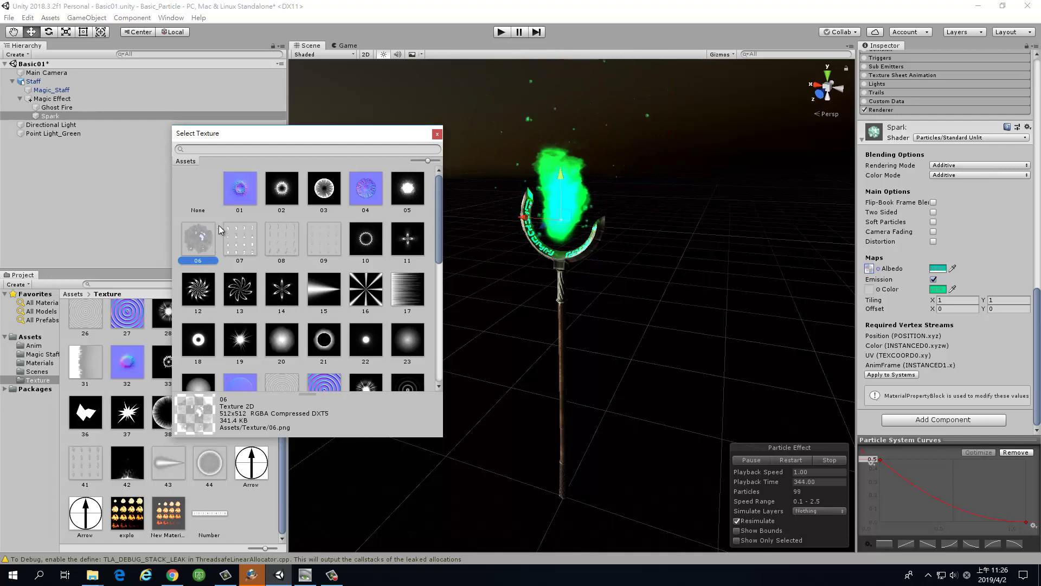
pyautogui.scroll(-3, 277, 253)
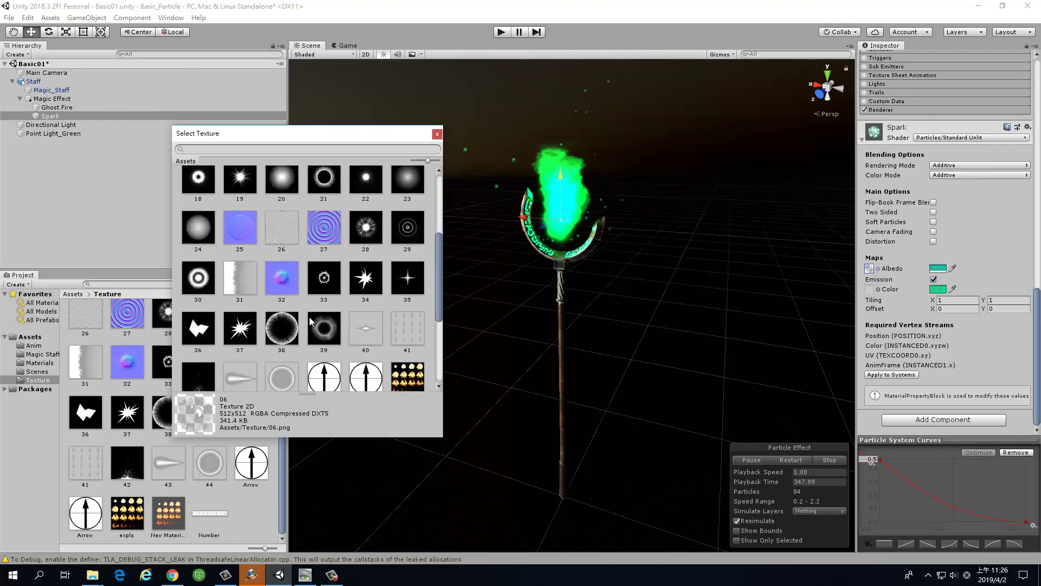
pyautogui.scroll(-1, 310, 322)
pyautogui.click(270, 323)
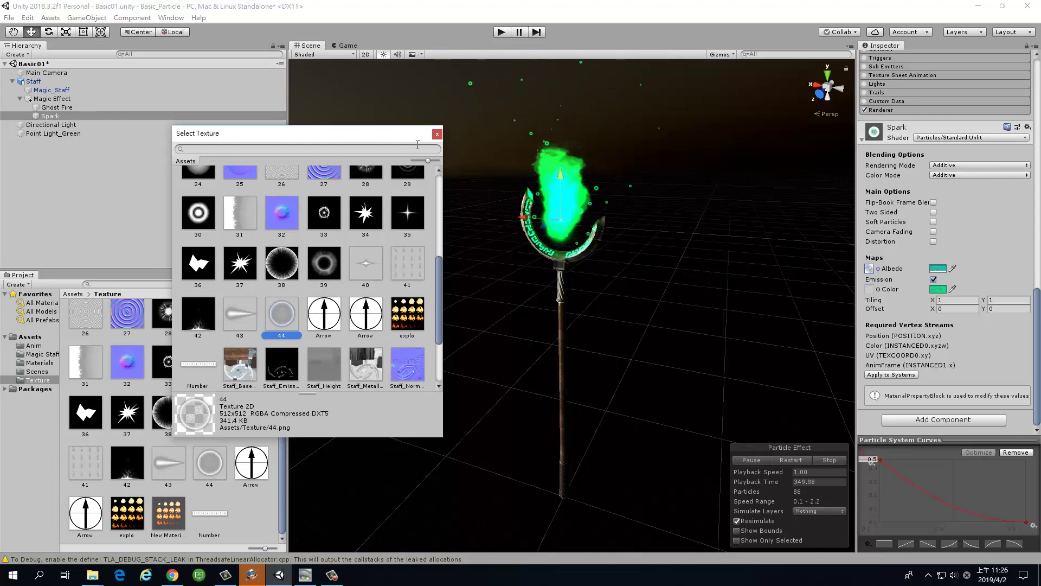
pyautogui.click(437, 134)
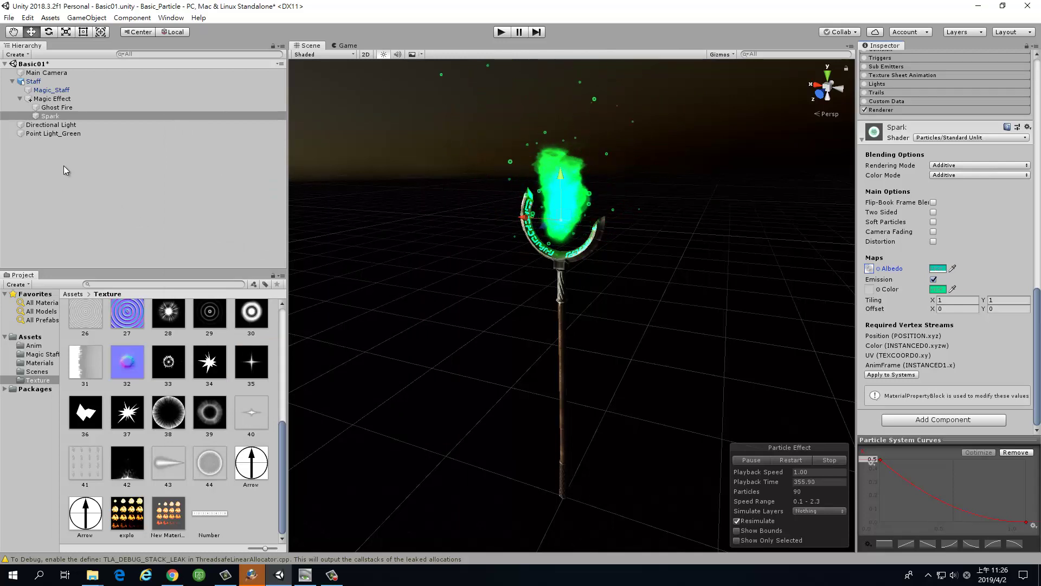
# - Create a new Effects > Particle System and nest it under Magic Effect
pyautogui.rightClick(54, 183)
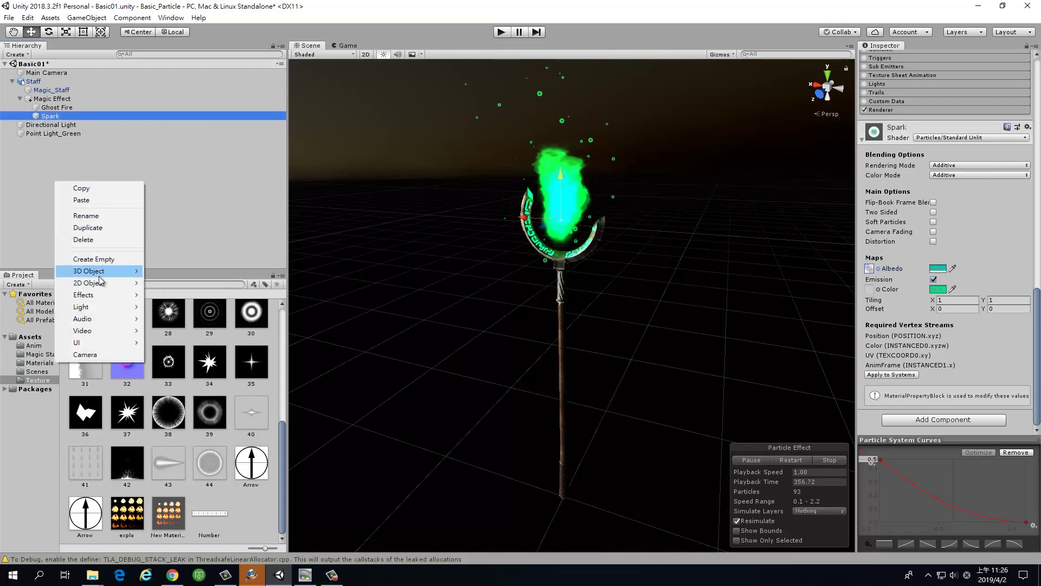
pyautogui.moveTo(119, 294)
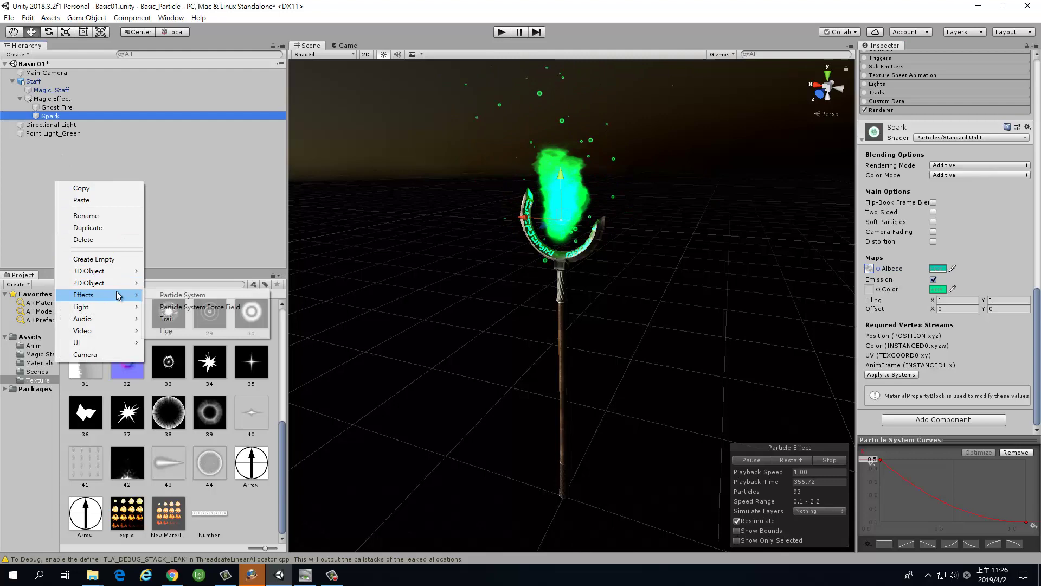
pyautogui.click(200, 298)
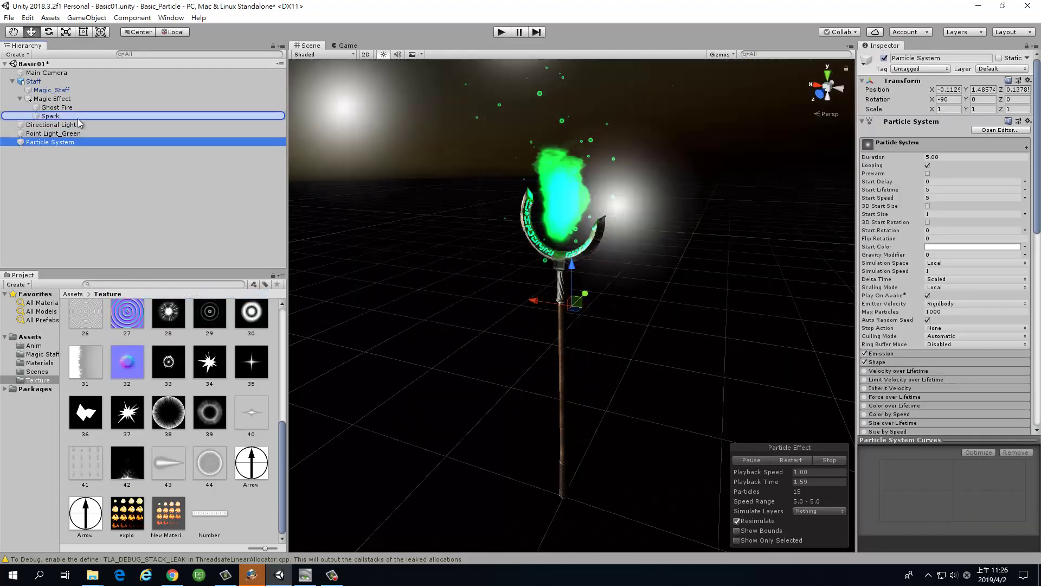
pyautogui.moveTo(199, 287); pyautogui.dragTo(77, 118)
# - Rename the new particle system to 'Green Fog'
pyautogui.click(79, 126)
pyautogui.rightClick(81, 127)
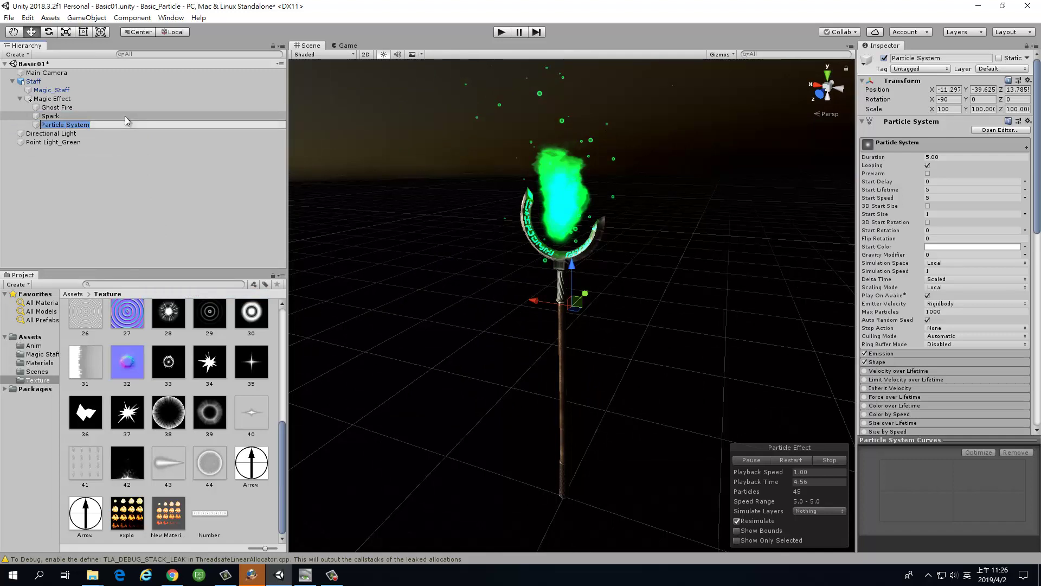
pyautogui.write('G')
pyautogui.write('reen Fog')
pyautogui.press('Return')
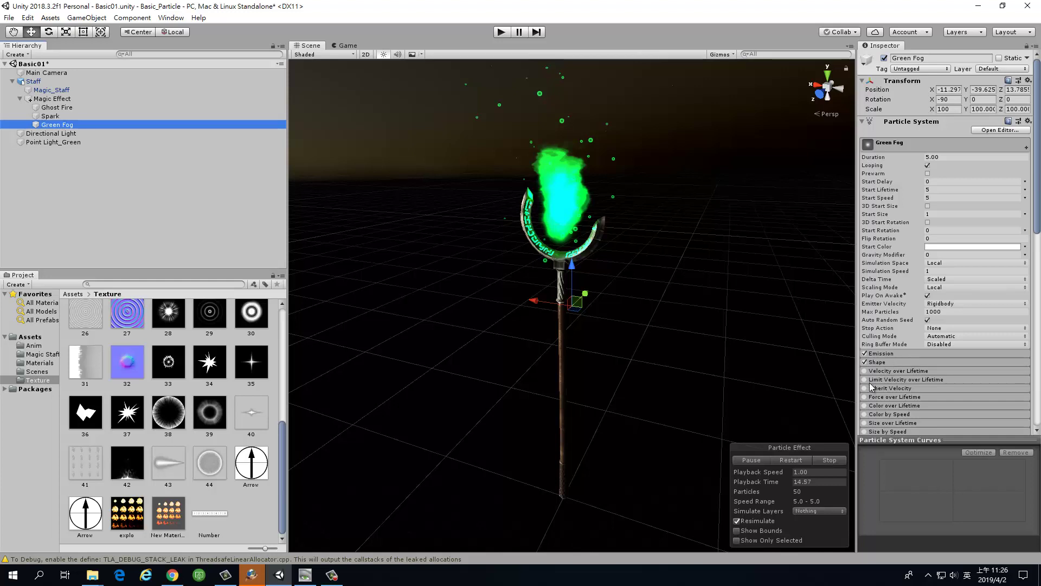
# - Narrow Green Fog's cone angle to about 4.68 and shrink its radius to about 0.0021
pyautogui.click(886, 360)
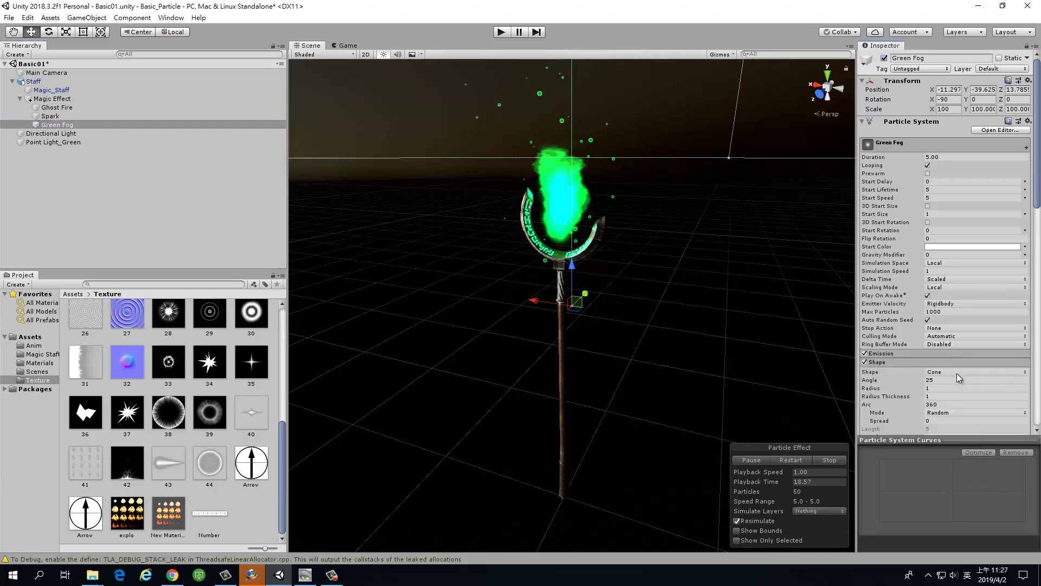
pyautogui.click(900, 380)
pyautogui.moveTo(906, 382); pyautogui.dragTo(787, 390)
pyautogui.moveTo(752, 395); pyautogui.dragTo(767, 388)
pyautogui.moveTo(889, 389); pyautogui.dragTo(895, 395)
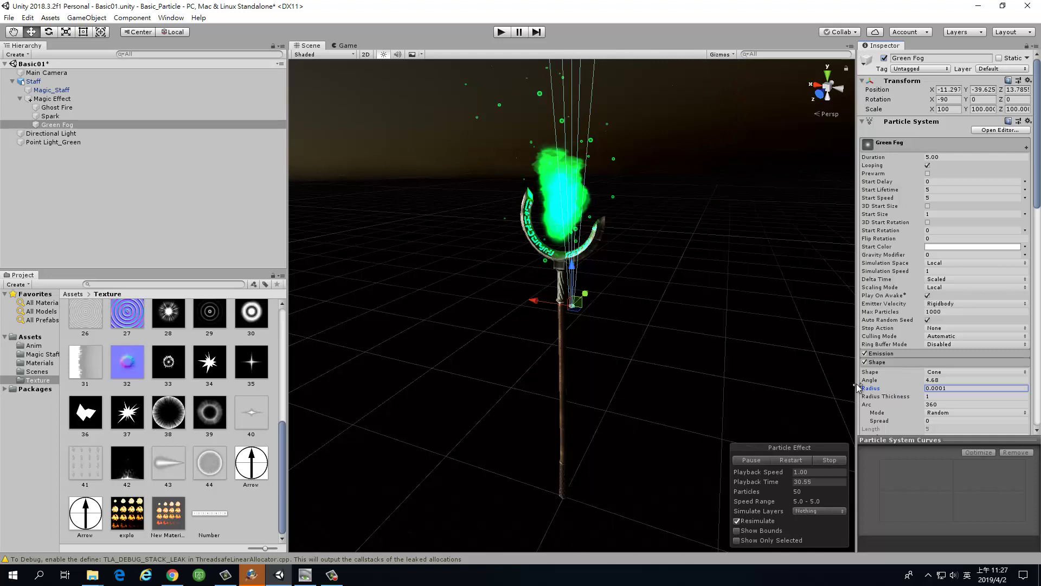
pyautogui.press('BackSpace')
pyautogui.press('BackSpace')
pyautogui.press('BackSpace')
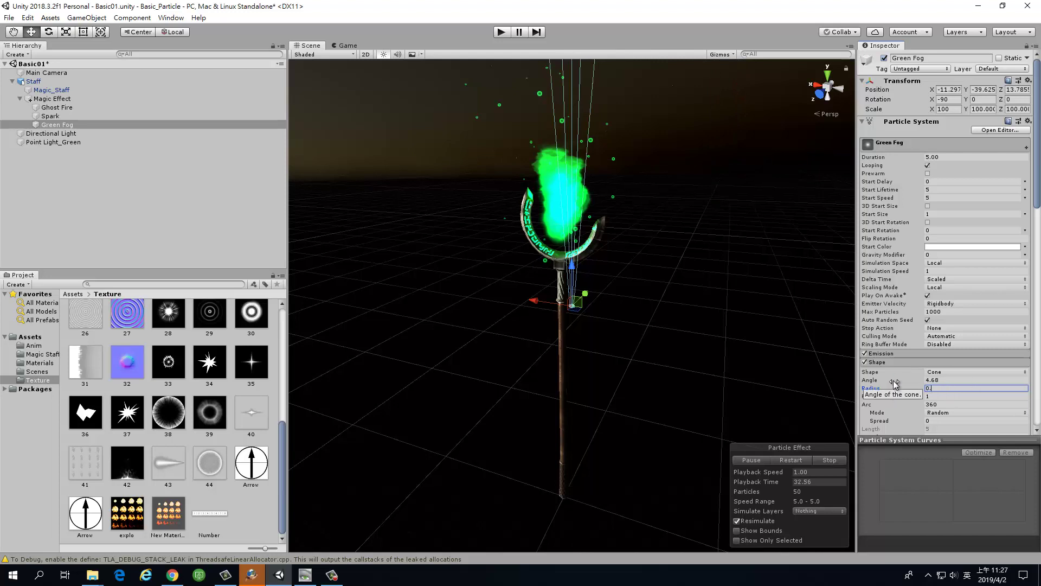
pyautogui.write('1')
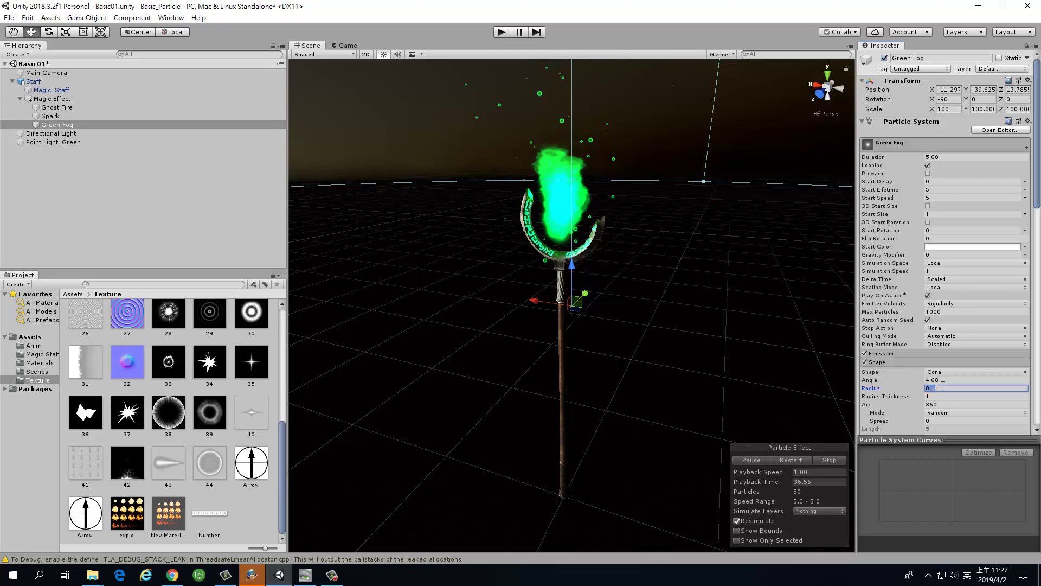
pyautogui.write('0.01')
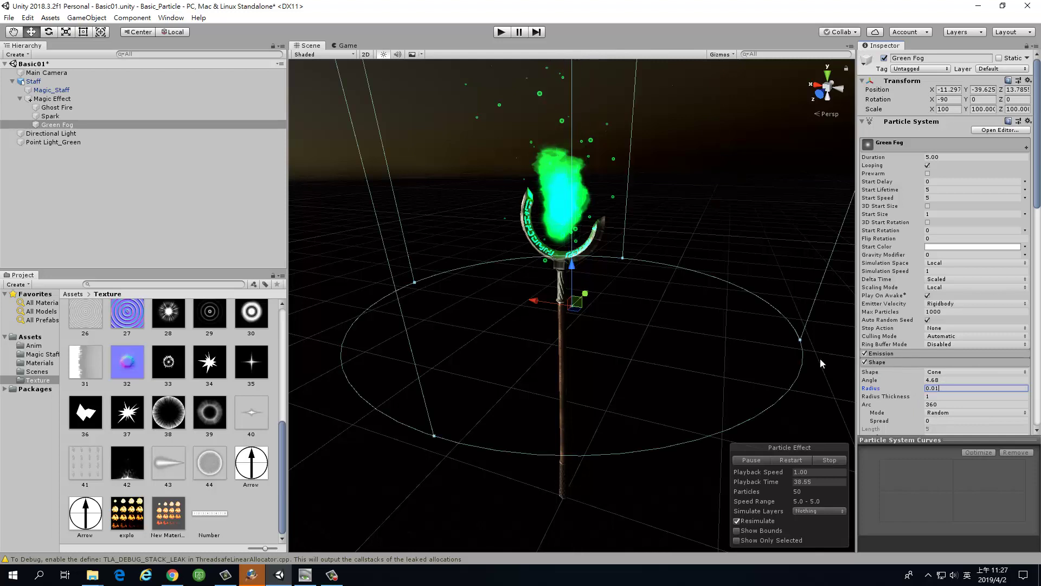
pyautogui.moveTo(802, 341); pyautogui.dragTo(773, 344)
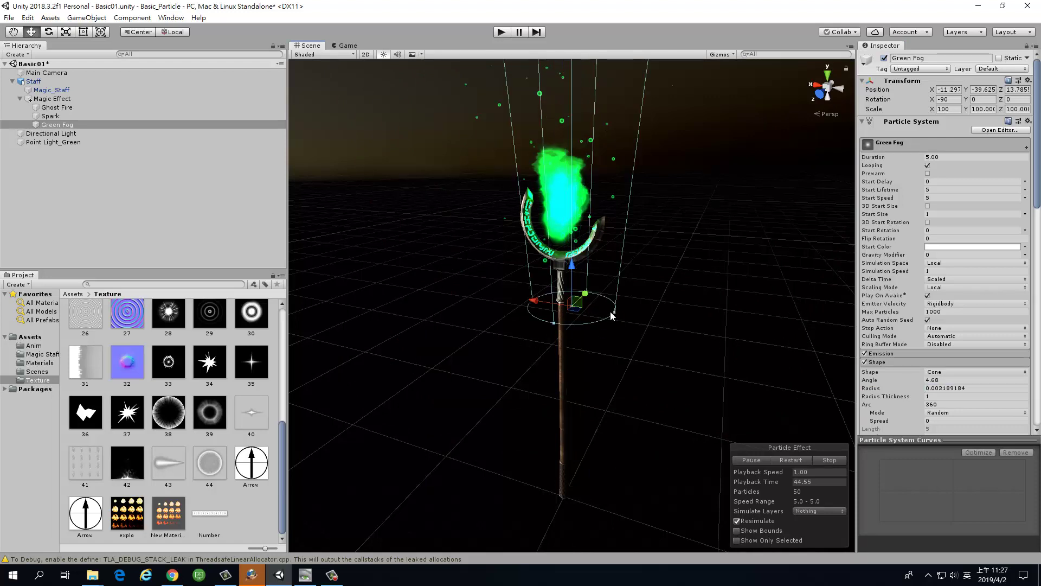
# - Reset Green Fog's Transform Position to 0, 0, 0
pyautogui.click(950, 90)
pyautogui.write('0')
pyautogui.click(977, 93)
pyautogui.write('0')
pyautogui.click(1022, 93)
pyautogui.write('0')
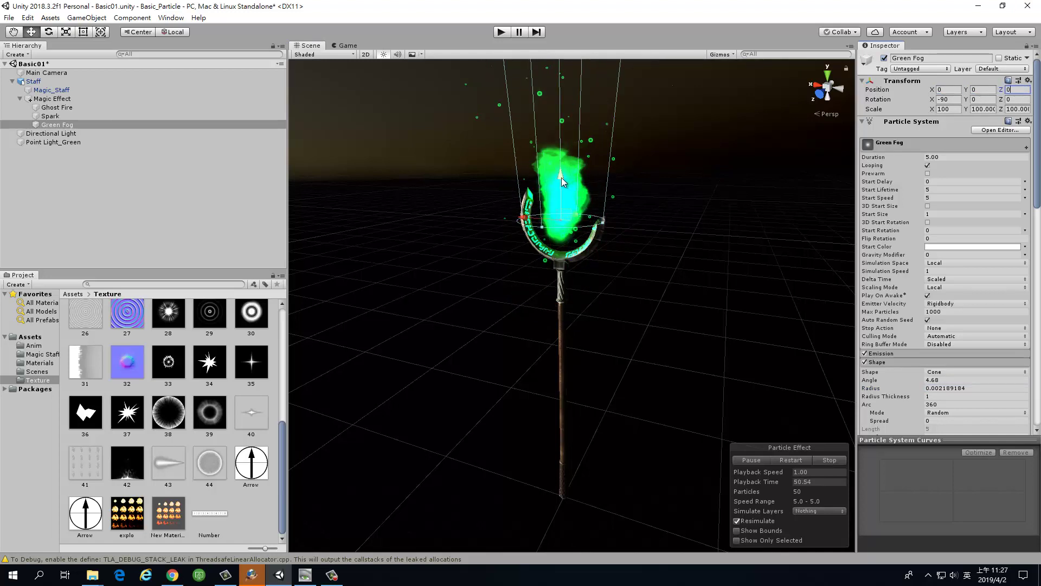
# - Drag Green Fog down to Y -17.7 and pull its cone gizmo in to about 3.46 degrees
pyautogui.moveTo(561, 178); pyautogui.dragTo(561, 210)
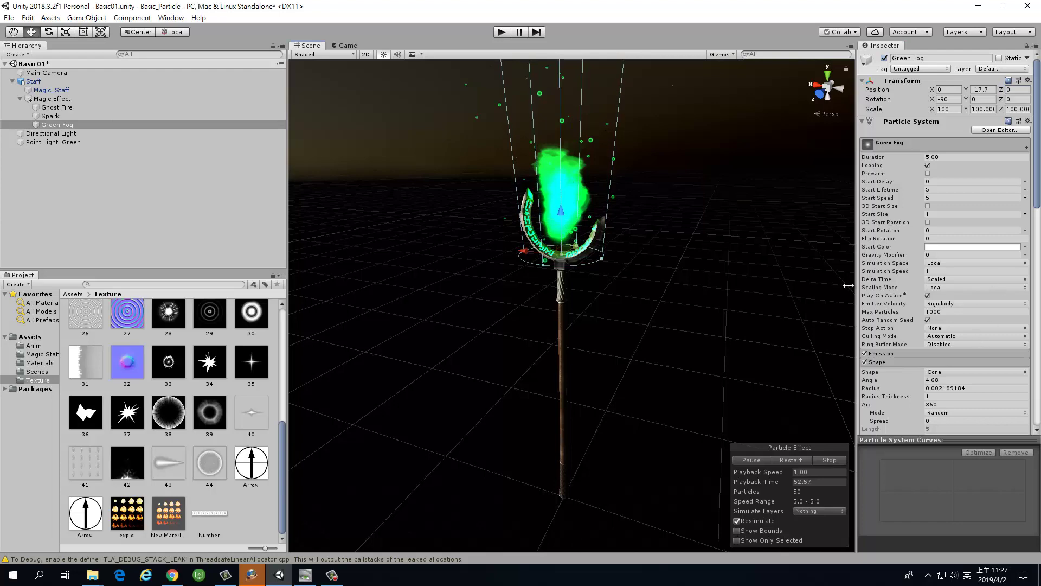
pyautogui.moveTo(606, 228); pyautogui.dragTo(609, 348, button='middle')
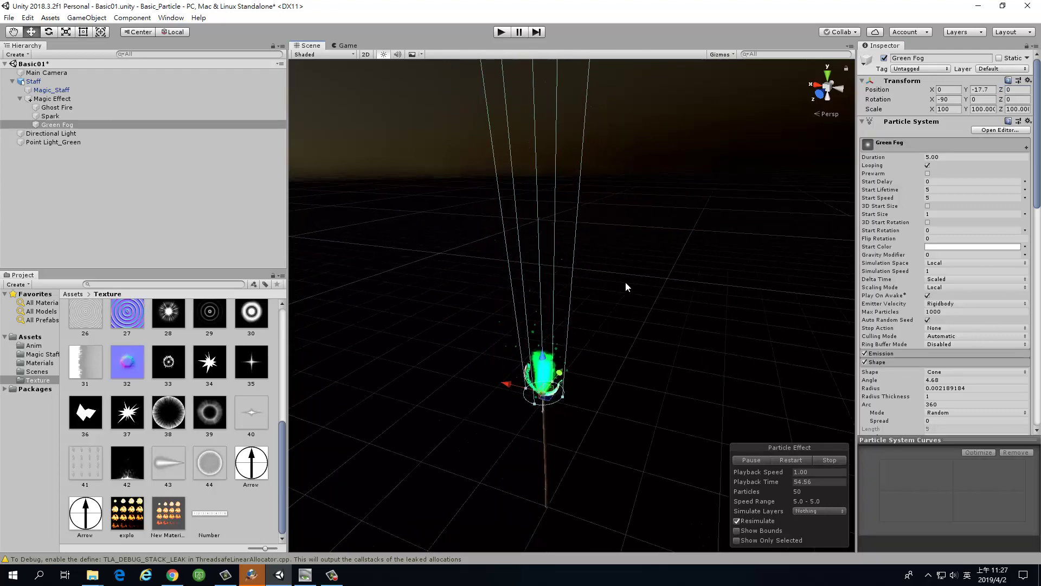
pyautogui.moveTo(626, 282)
pyautogui.mouseDown(button='middle')
pyautogui.moveTo(650, 313)
pyautogui.moveTo(631, 307)
pyautogui.moveTo(607, 350)
pyautogui.moveTo(616, 373)
pyautogui.moveTo(571, 335)
pyautogui.mouseUp(button='middle')
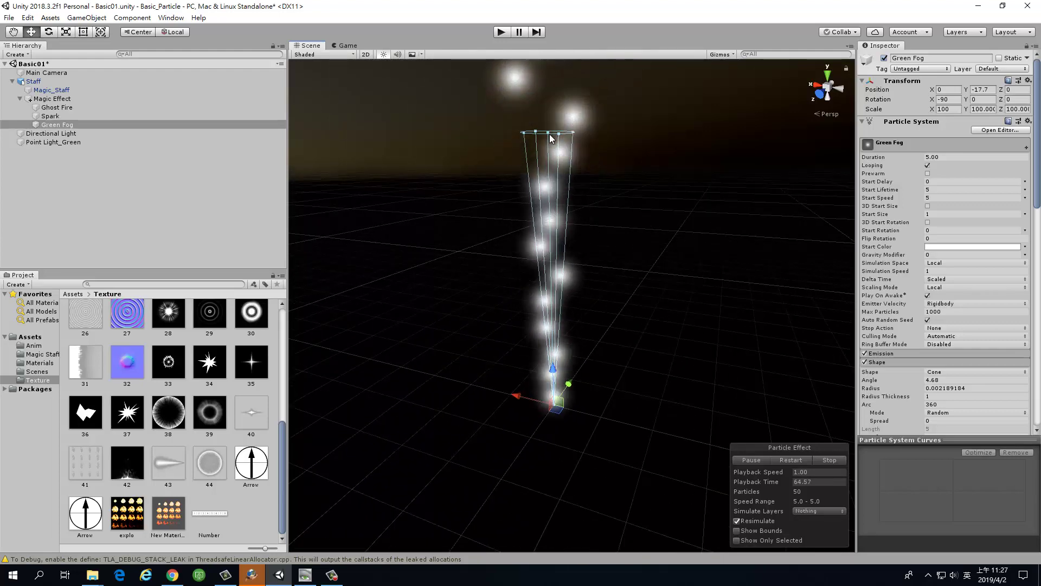
pyautogui.moveTo(551, 138); pyautogui.dragTo(547, 138)
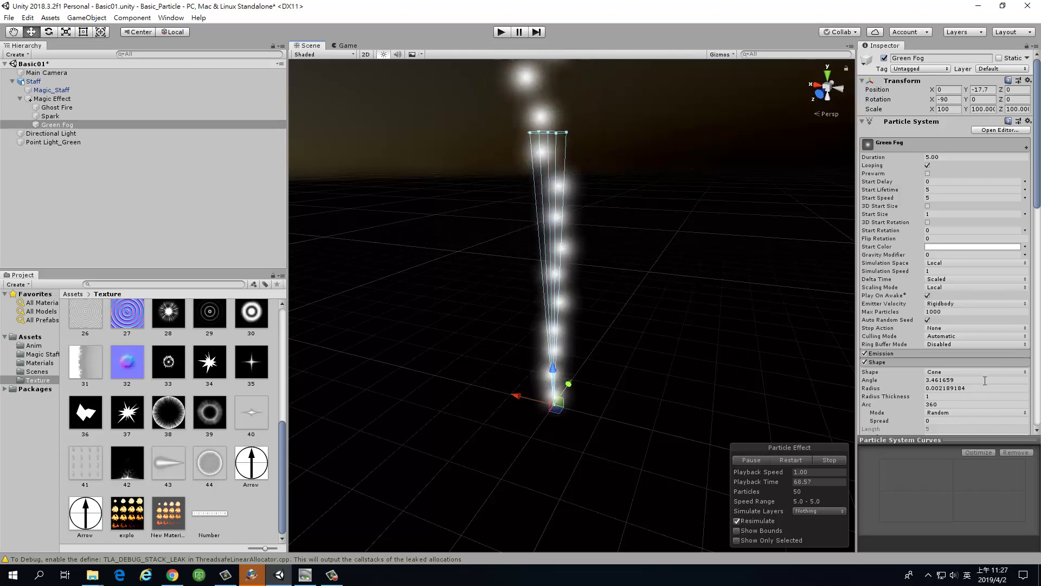
# - Set Green Fog's shape angle to 90 and Start Speed to 0
pyautogui.click(963, 380)
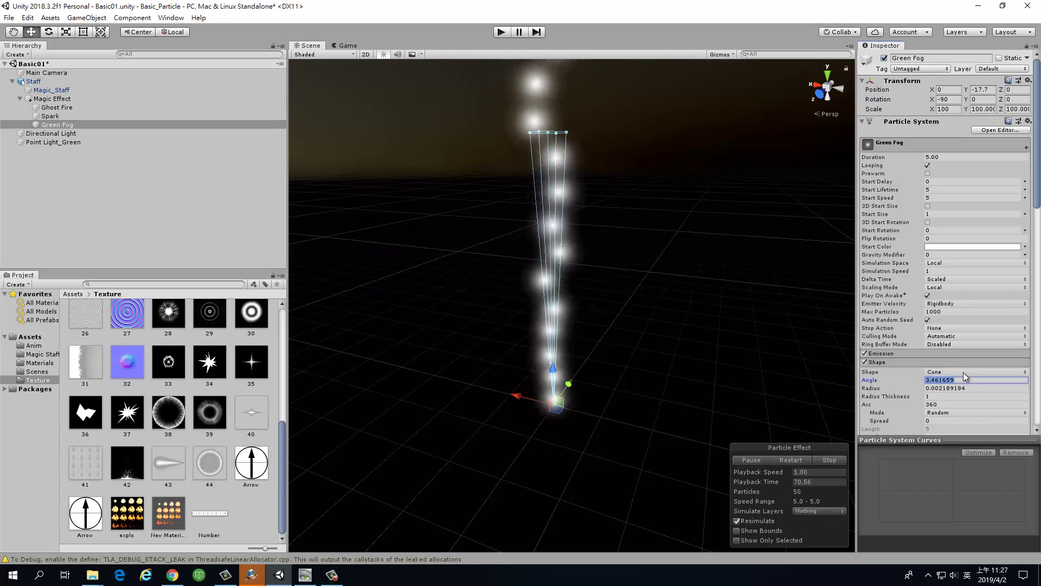
pyautogui.click(935, 197)
pyautogui.write('0')
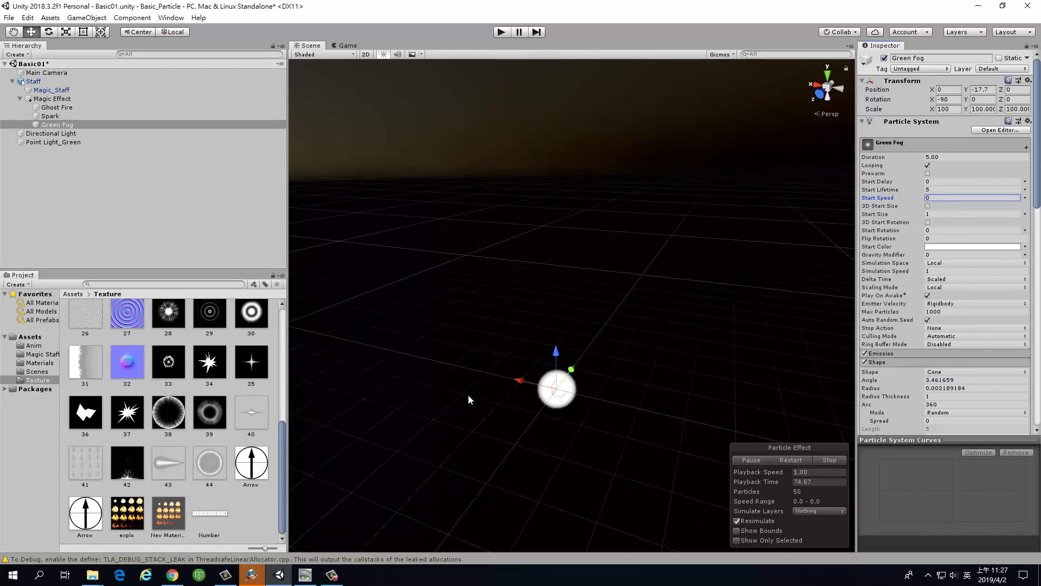
pyautogui.keyDown('alt'); pyautogui.moveTo(467, 395); pyautogui.dragTo(571, 369); pyautogui.keyUp('alt')
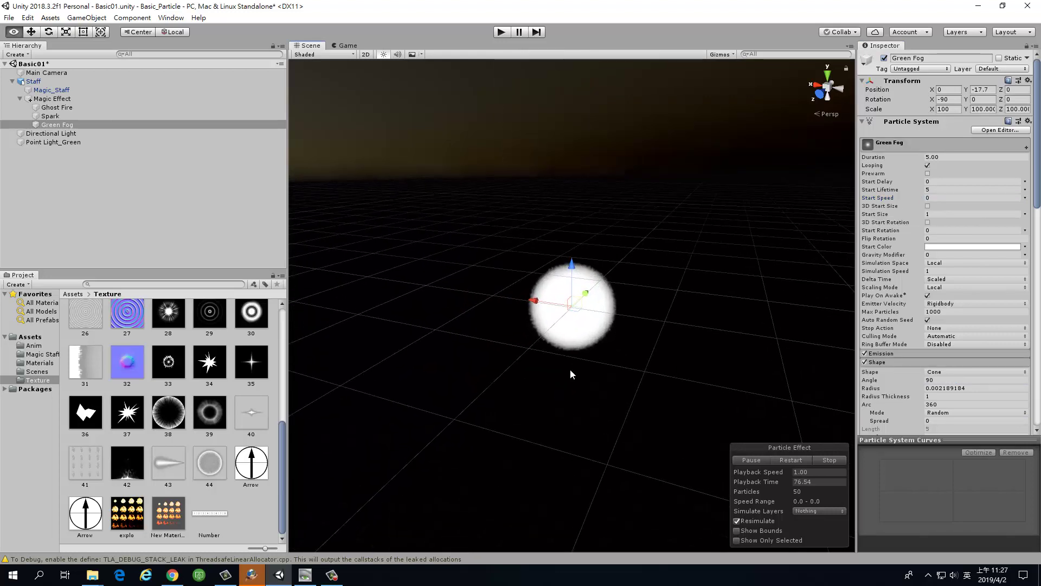
pyautogui.write('0')
pyautogui.keyDown('alt'); pyautogui.moveTo(611, 198); pyautogui.dragTo(796, 306); pyautogui.keyUp('alt')
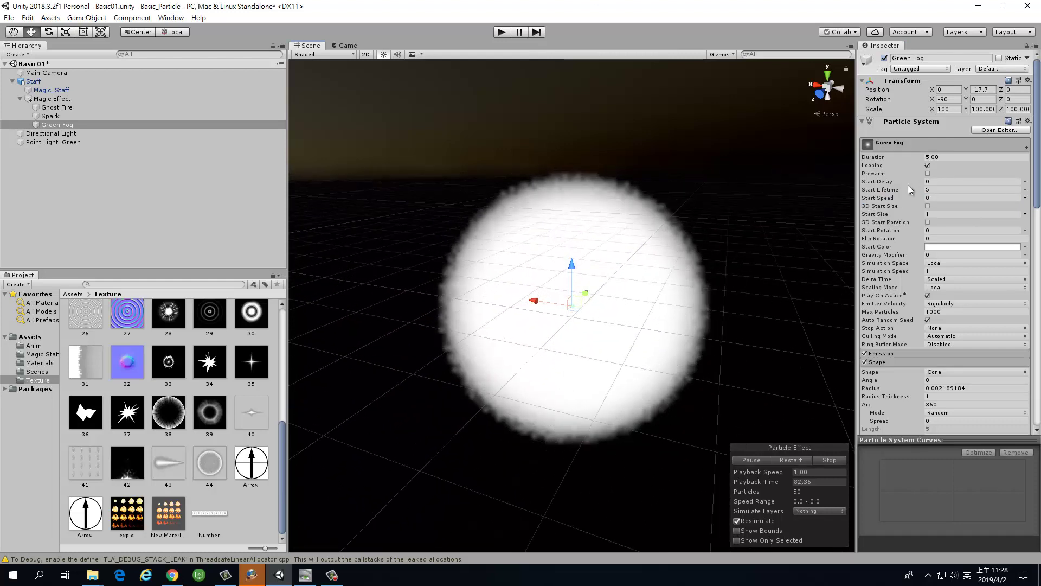
# - Set Green Fog's Start Size to 0.01
pyautogui.moveTo(898, 212); pyautogui.dragTo(877, 217)
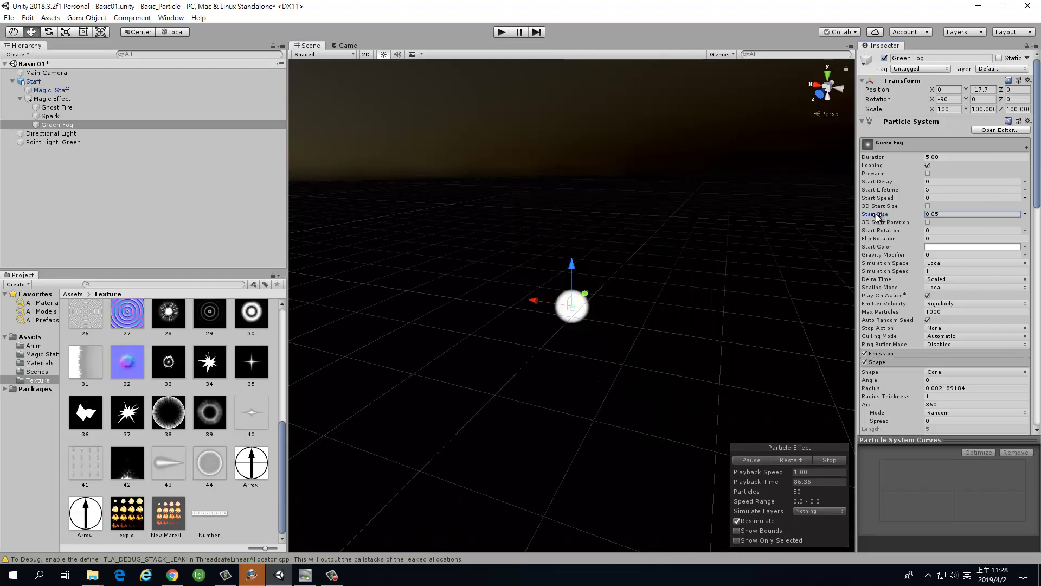
pyautogui.keyDown('alt'); pyautogui.moveTo(628, 345); pyautogui.dragTo(591, 295, button='right'); pyautogui.keyUp('alt')
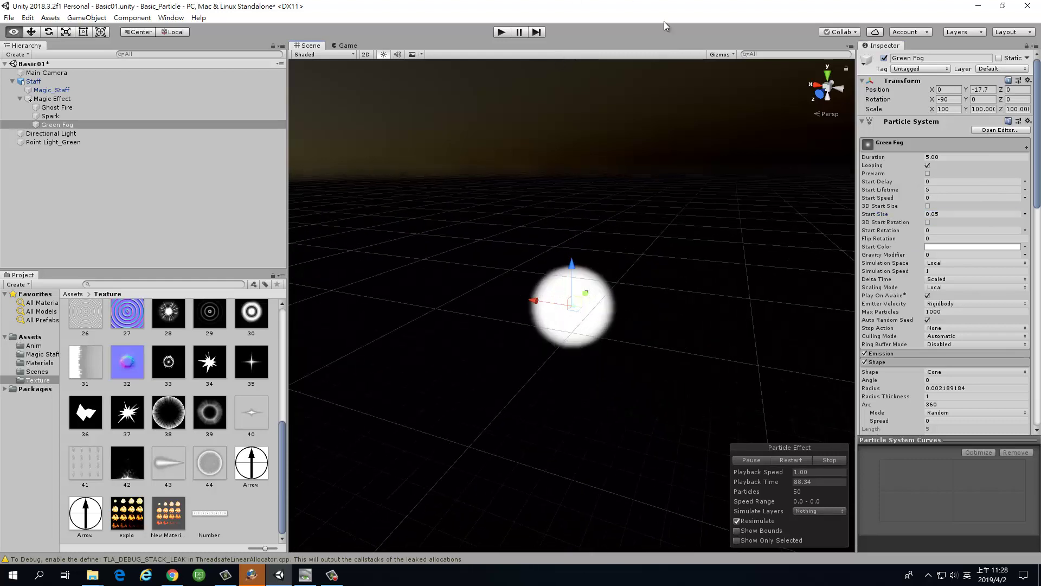
pyautogui.scroll(5, 689, 352)
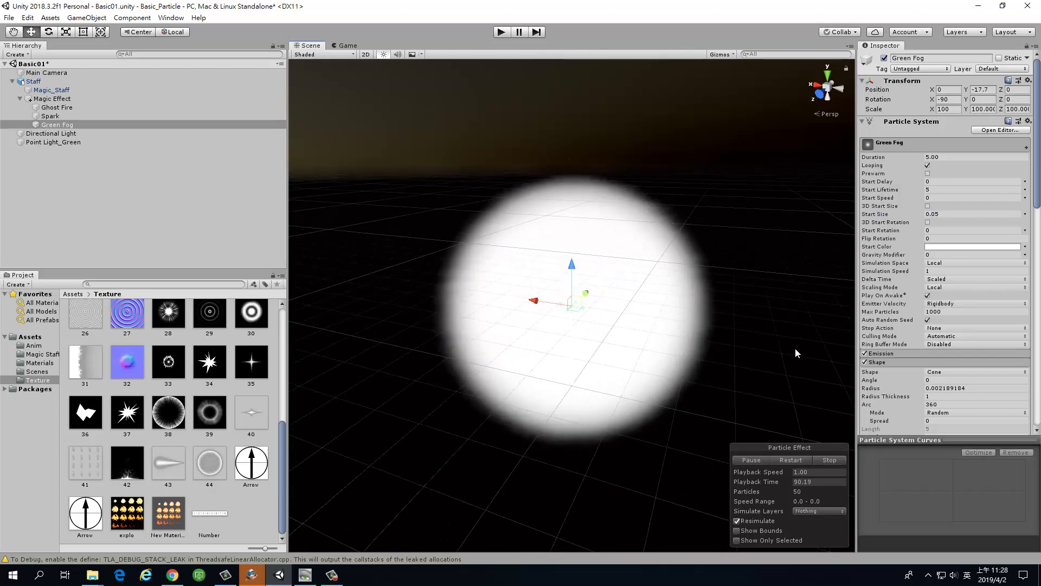
pyautogui.click(873, 217)
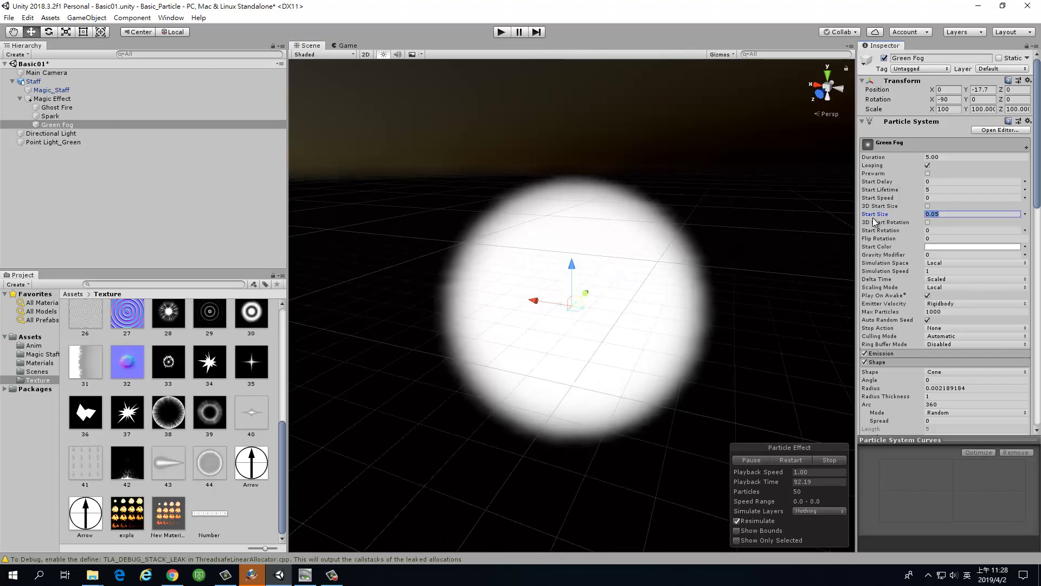
pyautogui.write('10.0')
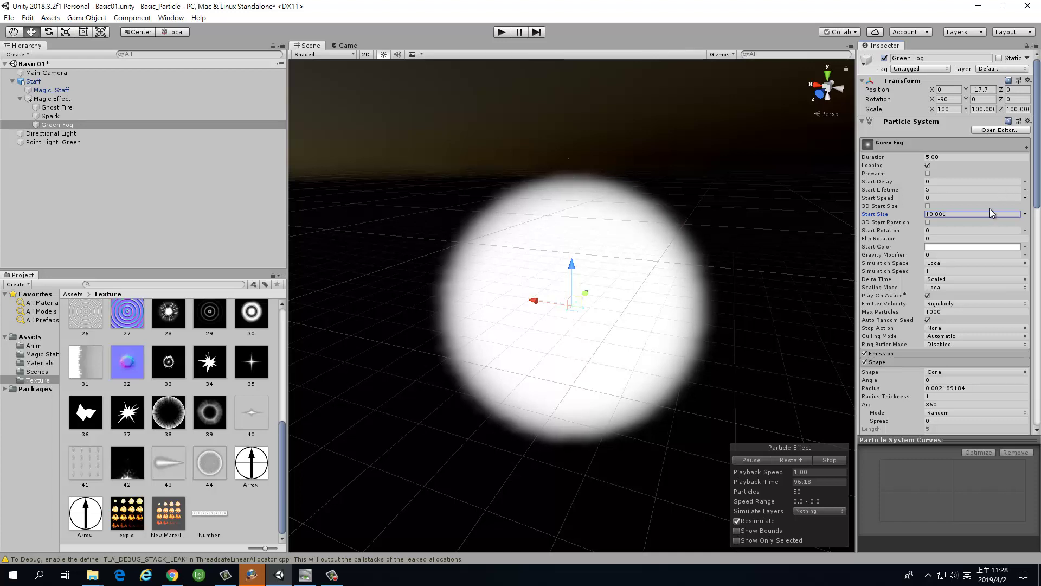
pyautogui.hotkey('ctrl', 'a')
pyautogui.write('0.01')
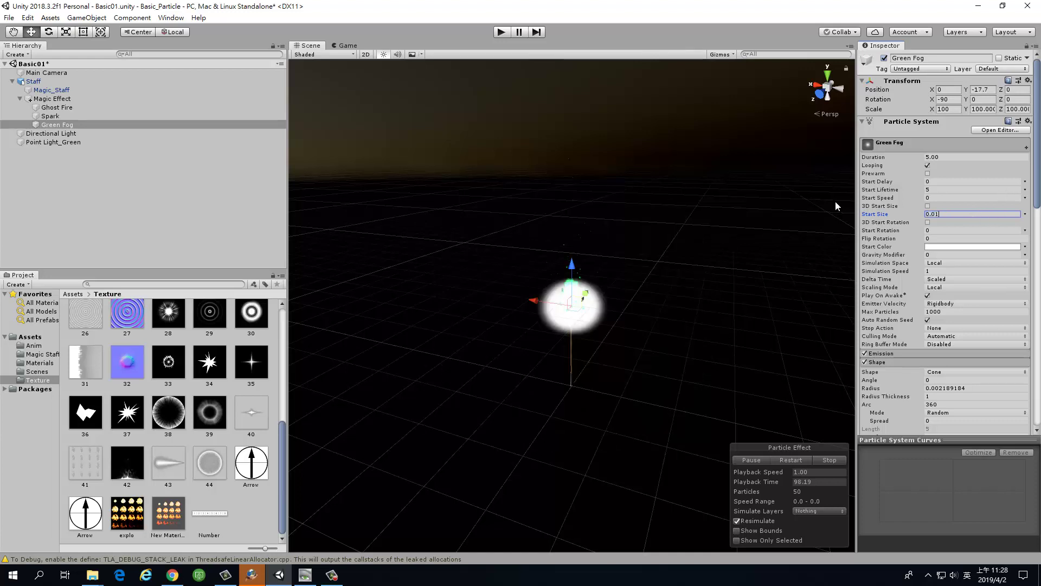
pyautogui.keyDown('alt'); pyautogui.moveTo(665, 294); pyautogui.dragTo(615, 441, button='right'); pyautogui.keyUp('alt')
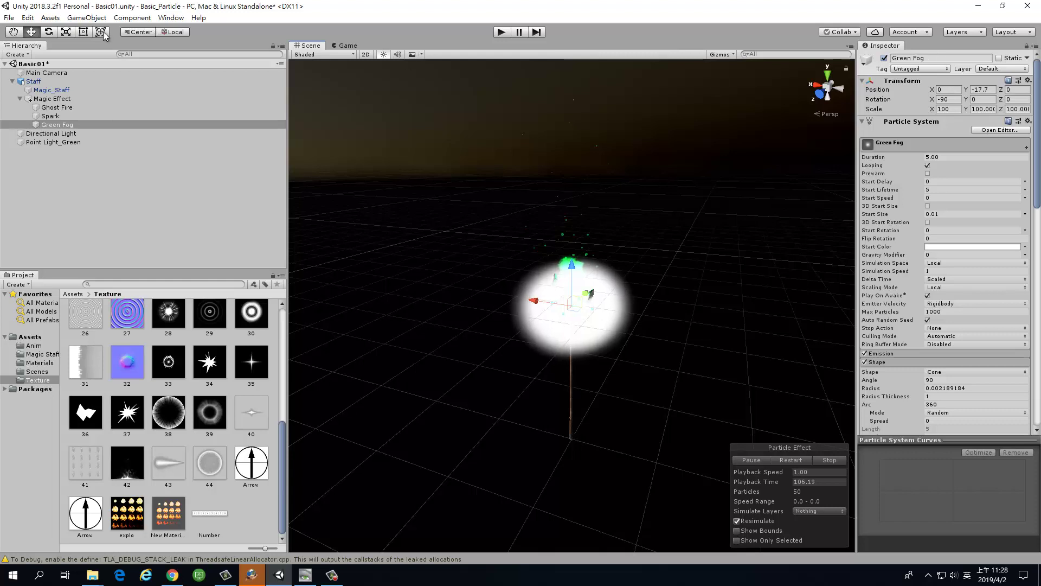
pyautogui.click(54, 91)
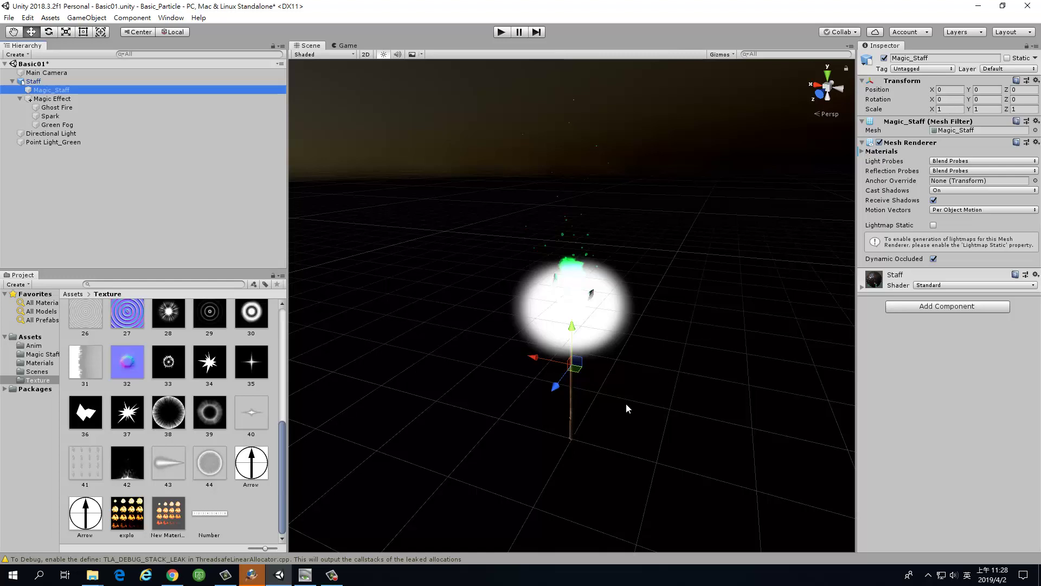
pyautogui.keyDown('alt'); pyautogui.moveTo(627, 408); pyautogui.dragTo(598, 417); pyautogui.keyUp('alt')
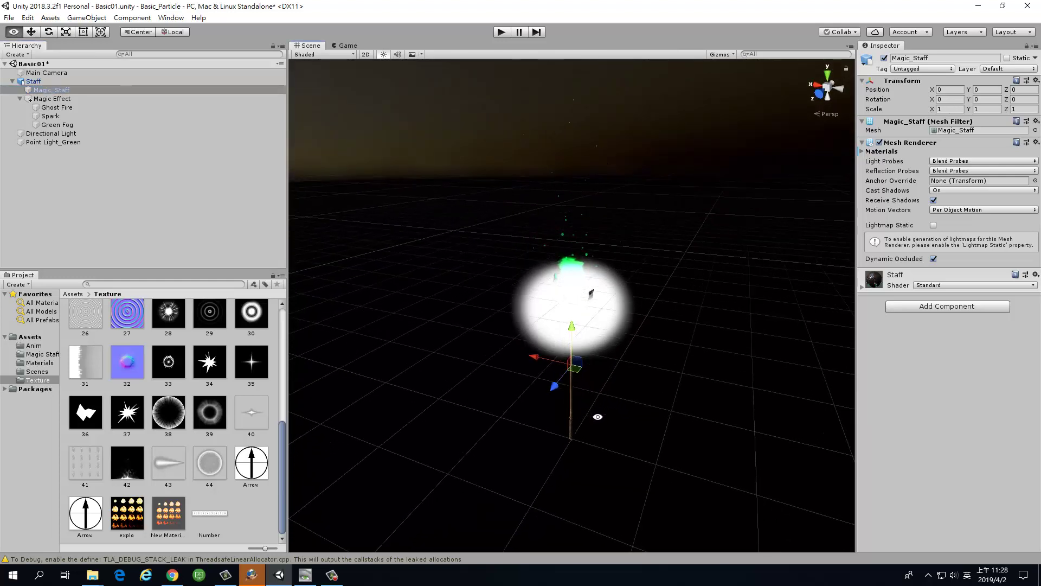
pyautogui.click(40, 82)
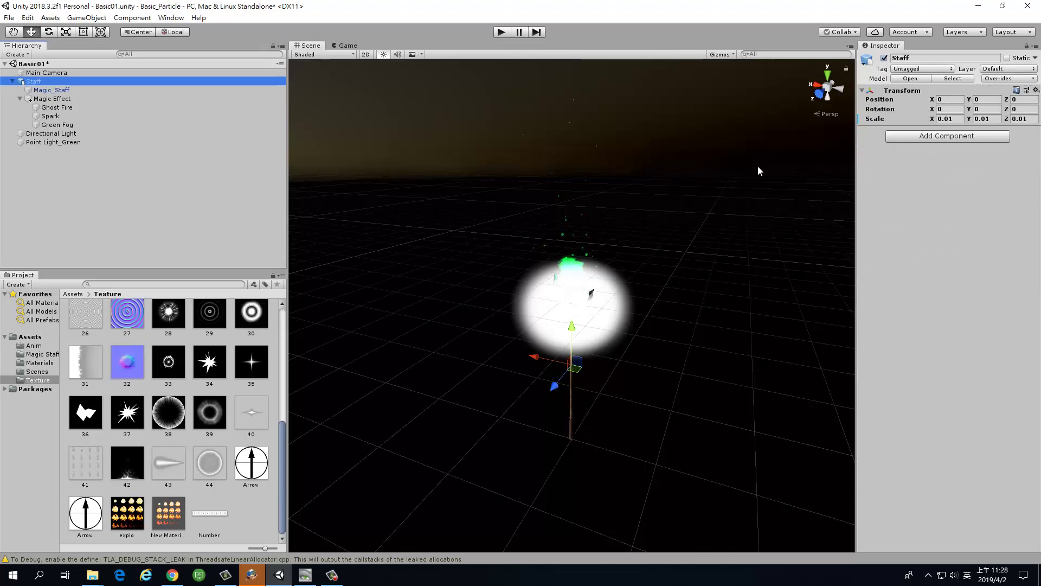
pyautogui.click(604, 325)
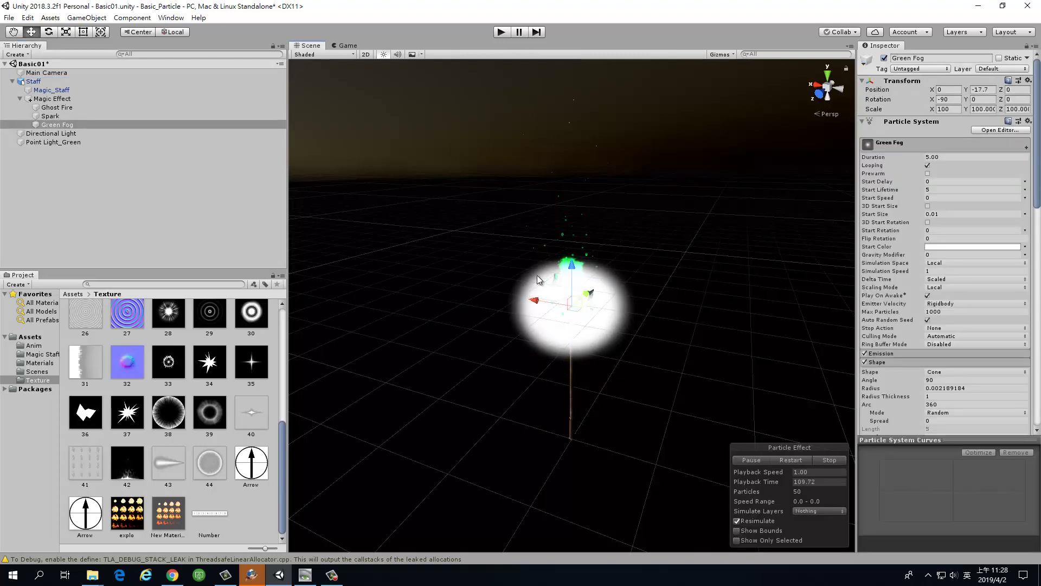
pyautogui.click(947, 109)
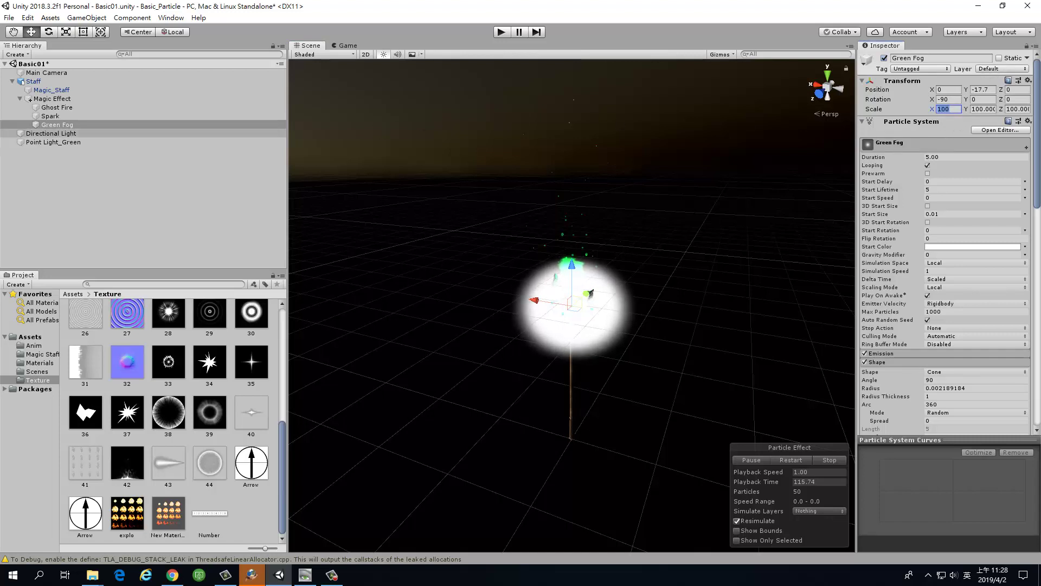
pyautogui.click(81, 124)
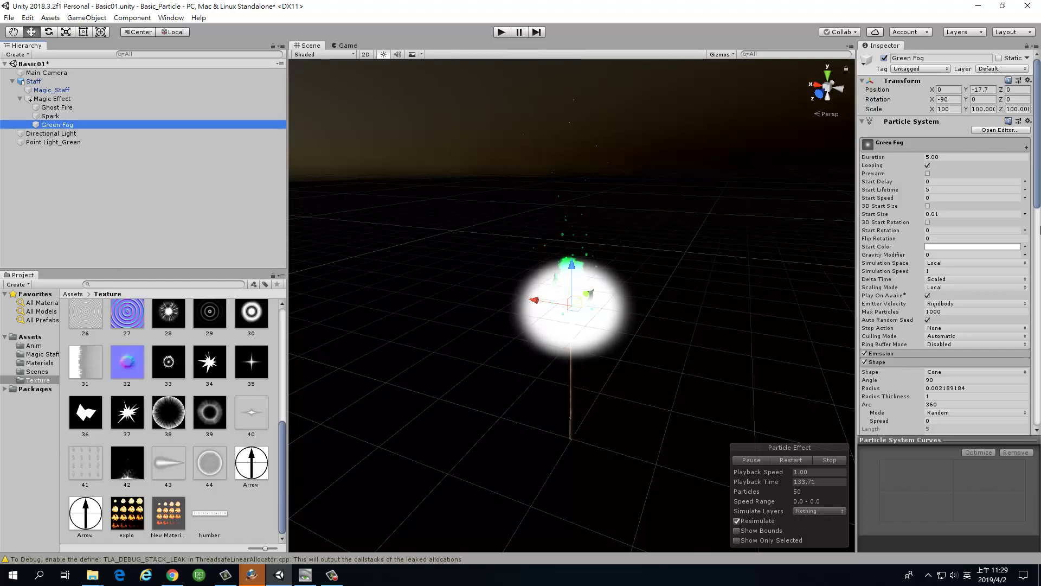
# - Select textures 02, 03, 05, 10–22 and 24 in the Project Texture folder
pyautogui.scroll(-5, 960, 276)
pyautogui.scroll(-5, 966, 329)
pyautogui.scroll(-5, 966, 329)
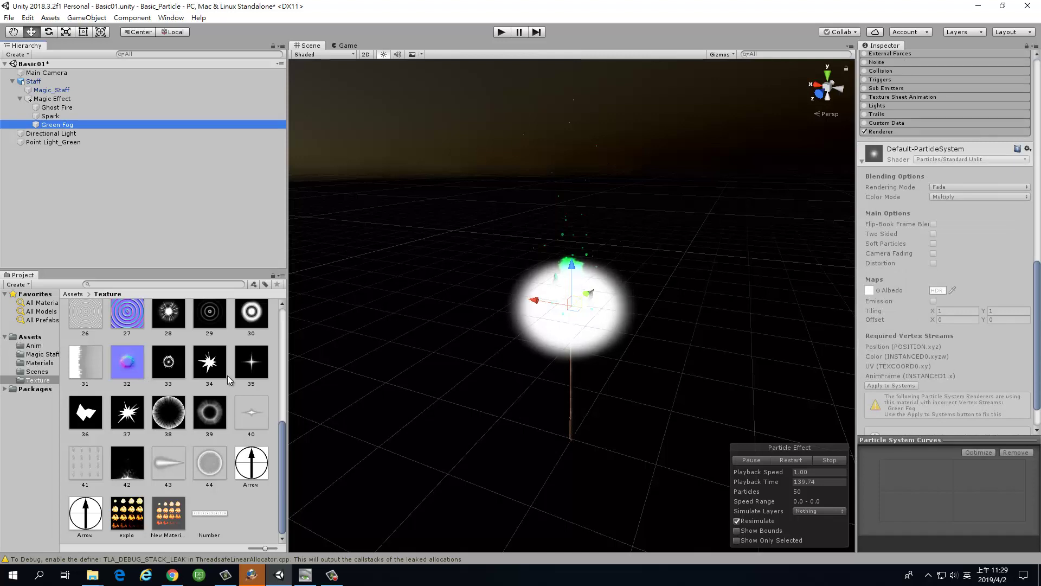
pyautogui.scroll(3, 139, 336)
pyautogui.scroll(3, 139, 336)
pyautogui.click(139, 336)
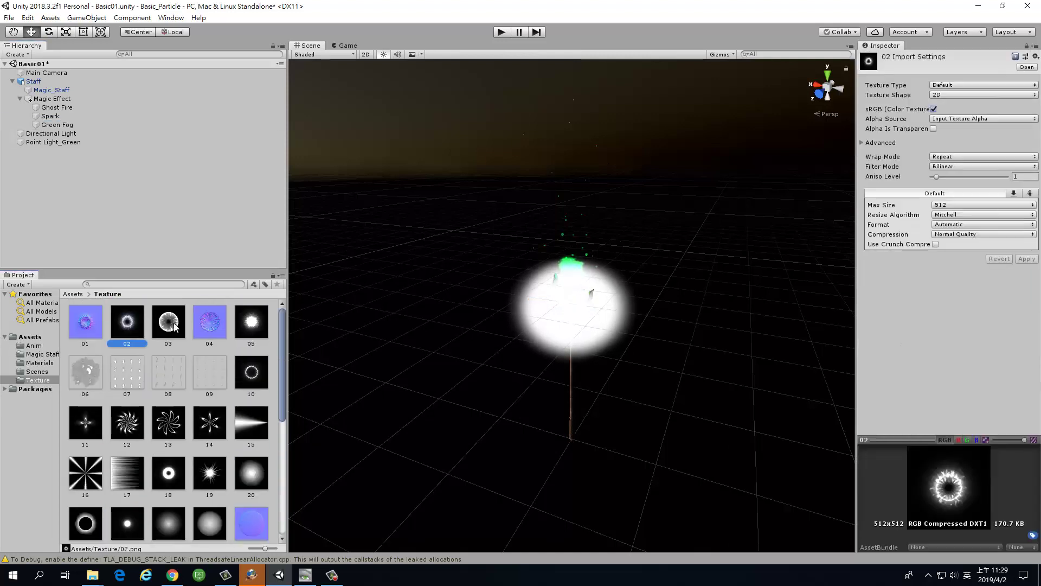
pyautogui.keyDown('ctrl'); pyautogui.click(168, 325); pyautogui.keyUp('ctrl')
pyautogui.keyDown('ctrl'); pyautogui.click(259, 314); pyautogui.keyUp('ctrl')
pyautogui.keyDown('ctrl'); pyautogui.click(251, 388); pyautogui.keyUp('ctrl')
pyautogui.keyDown('ctrl'); pyautogui.click(251, 422); pyautogui.keyUp('ctrl')
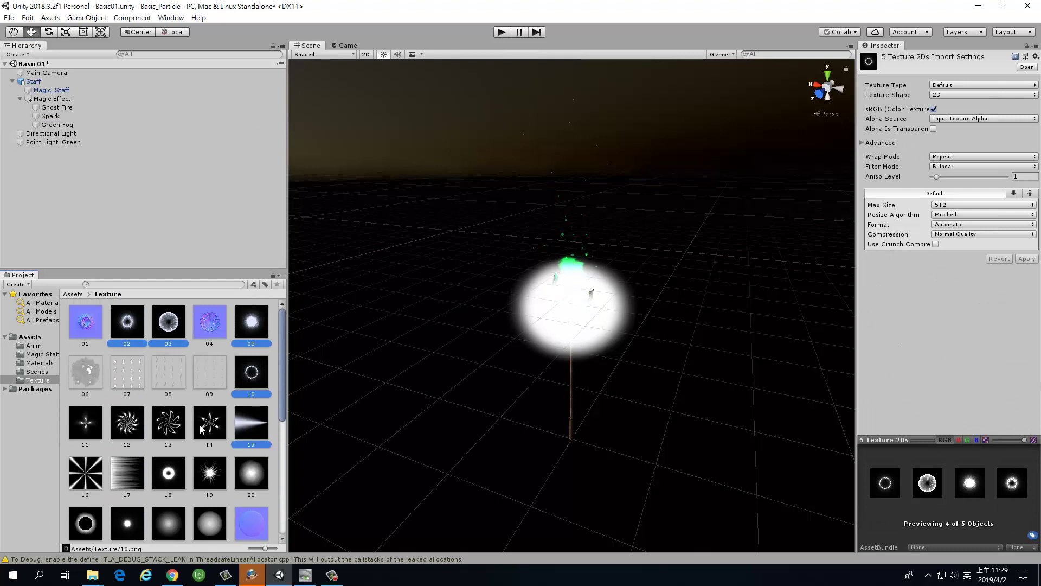
pyautogui.keyDown('ctrl'); pyautogui.click(209, 422); pyautogui.keyUp('ctrl')
pyautogui.keyDown('ctrl'); pyautogui.click(169, 422); pyautogui.keyUp('ctrl')
pyautogui.keyDown('ctrl'); pyautogui.click(127, 422); pyautogui.keyUp('ctrl')
pyautogui.keyDown('ctrl'); pyautogui.click(85, 422); pyautogui.keyUp('ctrl')
pyautogui.keyDown('ctrl'); pyautogui.click(85, 472); pyautogui.keyUp('ctrl')
pyautogui.keyDown('ctrl'); pyautogui.click(127, 472); pyautogui.keyUp('ctrl')
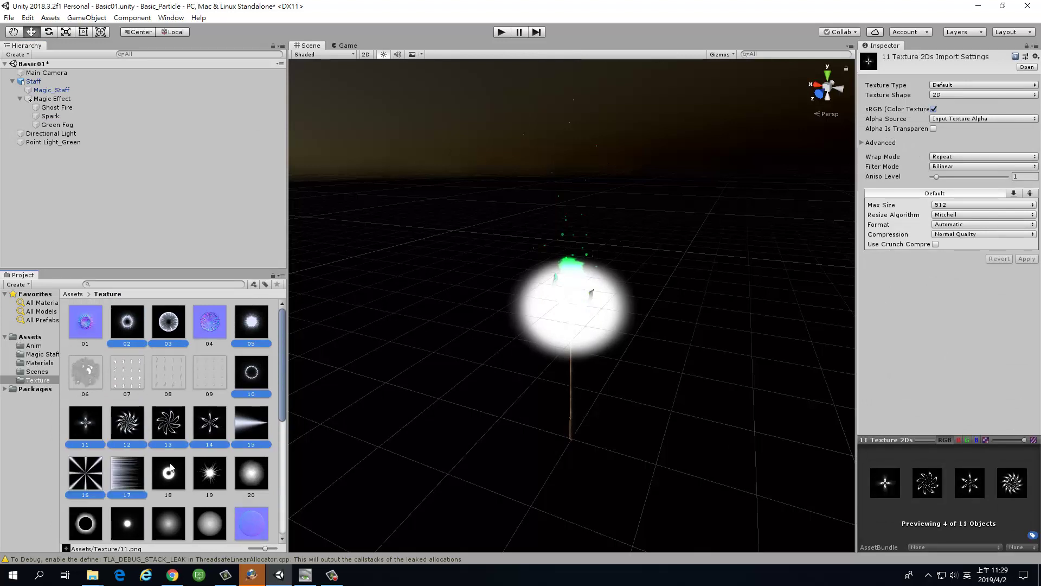
pyautogui.keyDown('ctrl'); pyautogui.click(169, 471); pyautogui.keyUp('ctrl')
pyautogui.keyDown('ctrl'); pyautogui.click(210, 472); pyautogui.keyUp('ctrl')
pyautogui.keyDown('ctrl'); pyautogui.click(251, 472); pyautogui.keyUp('ctrl')
pyautogui.keyDown('ctrl'); pyautogui.click(210, 522); pyautogui.keyUp('ctrl')
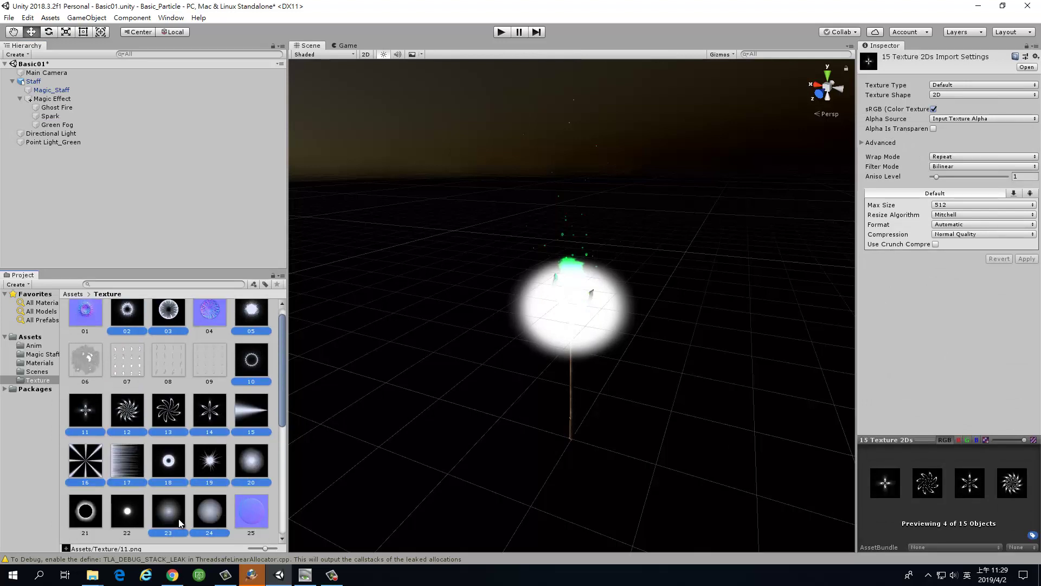
pyautogui.keyDown('ctrl'); pyautogui.click(127, 511); pyautogui.keyUp('ctrl')
pyautogui.keyDown('ctrl'); pyautogui.click(85, 511); pyautogui.keyUp('ctrl')
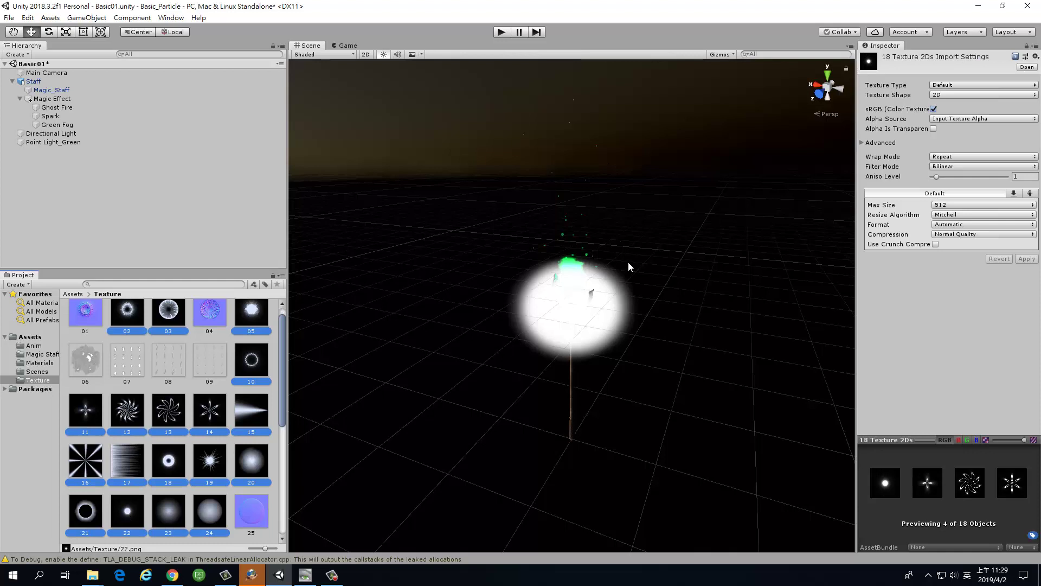
# - Set their Alpha Source to From Gray Scale and tick Alpha Is Transparency
pyautogui.click(980, 115)
pyautogui.click(963, 153)
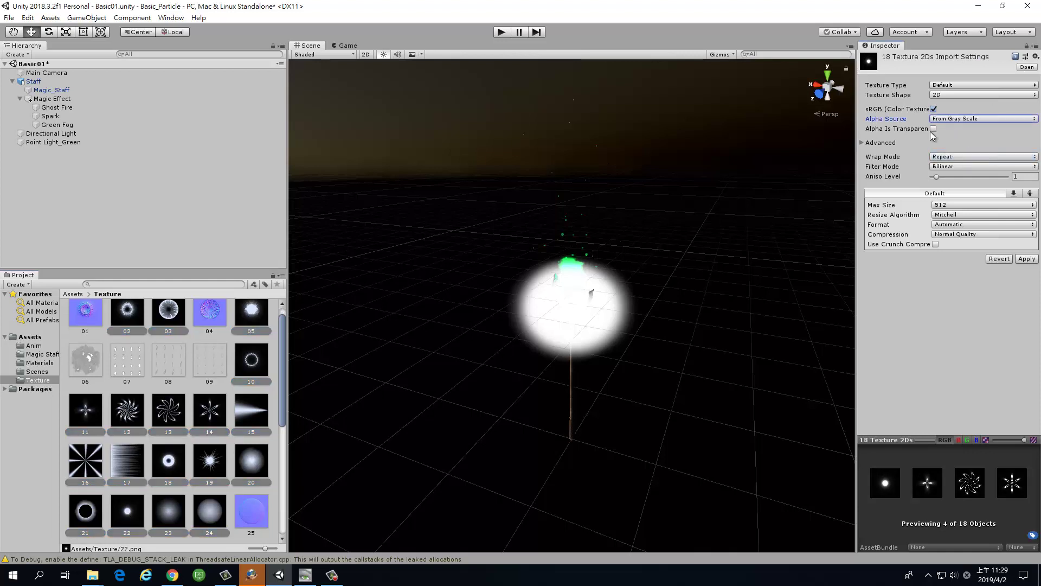
pyautogui.click(934, 129)
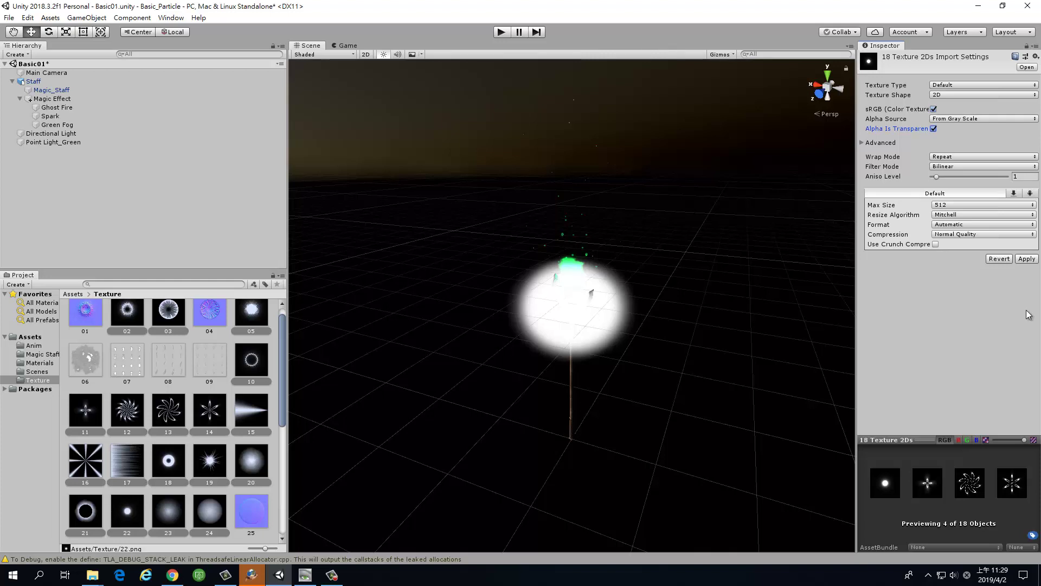
# - Re-import texture 10 with its Alpha Source set to None
pyautogui.click(1033, 261)
pyautogui.click(257, 362)
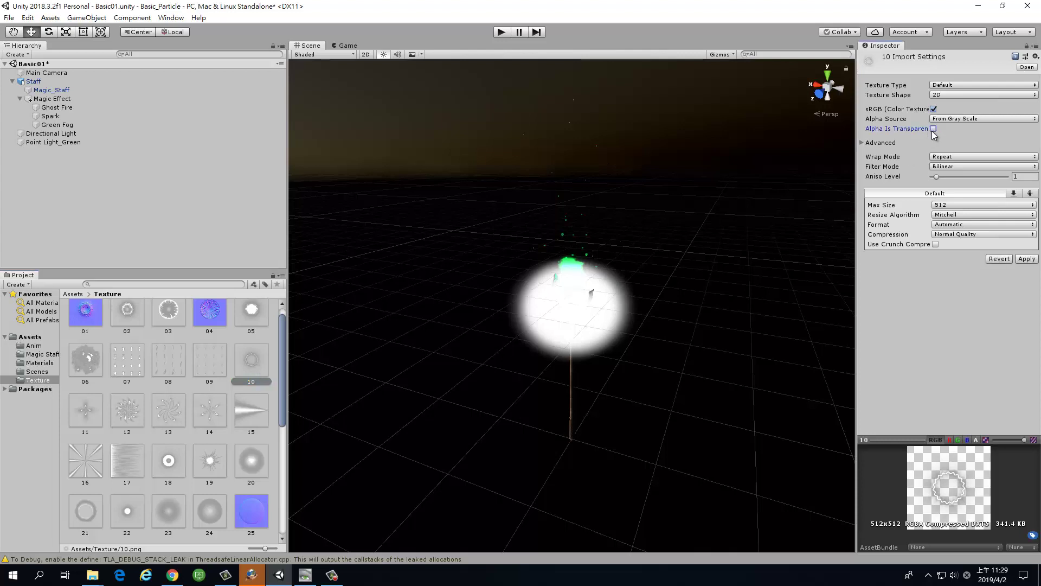
pyautogui.click(972, 118)
pyautogui.click(967, 131)
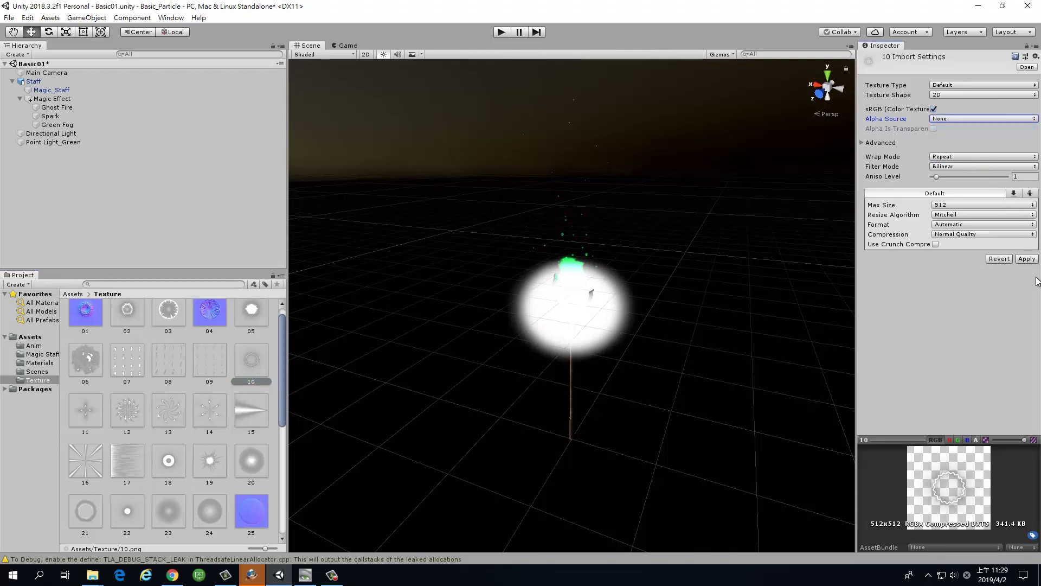
pyautogui.click(1027, 259)
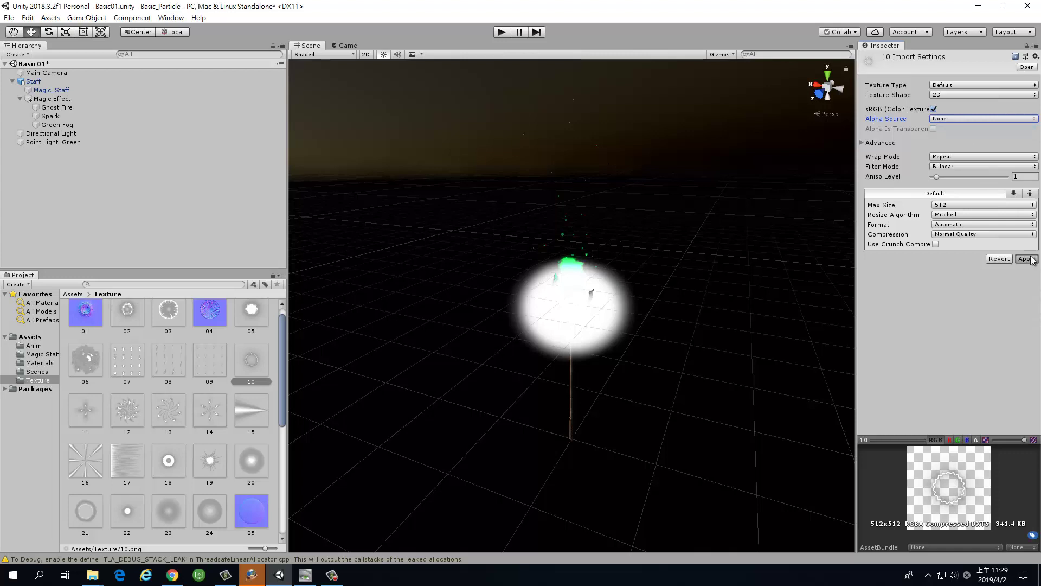
# - Review the import settings of textures 09, 08, 06, 05, 03, 02, 20 and 19
pyautogui.click(209, 372)
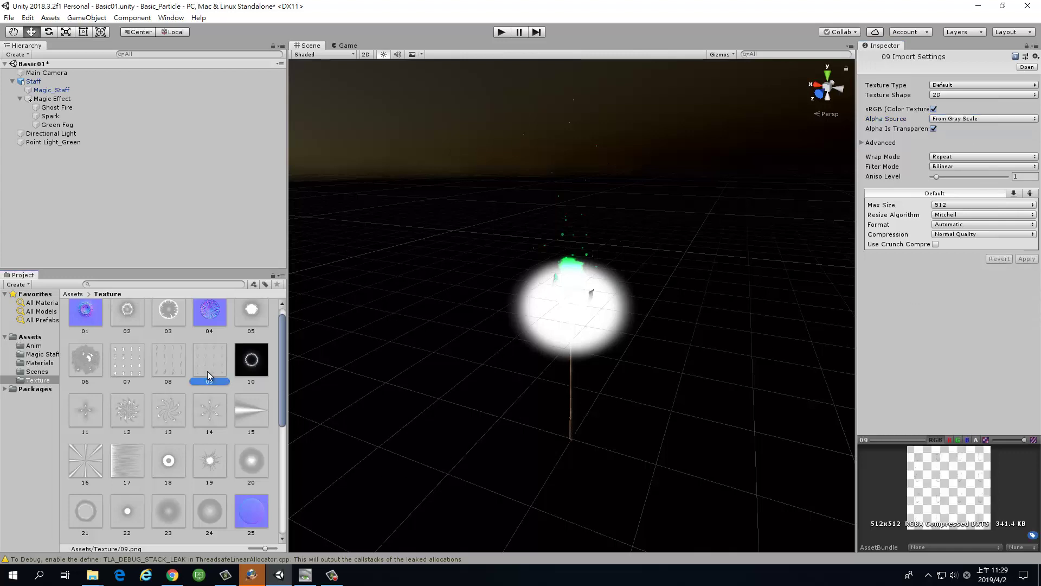
pyautogui.click(161, 357)
pyautogui.click(88, 362)
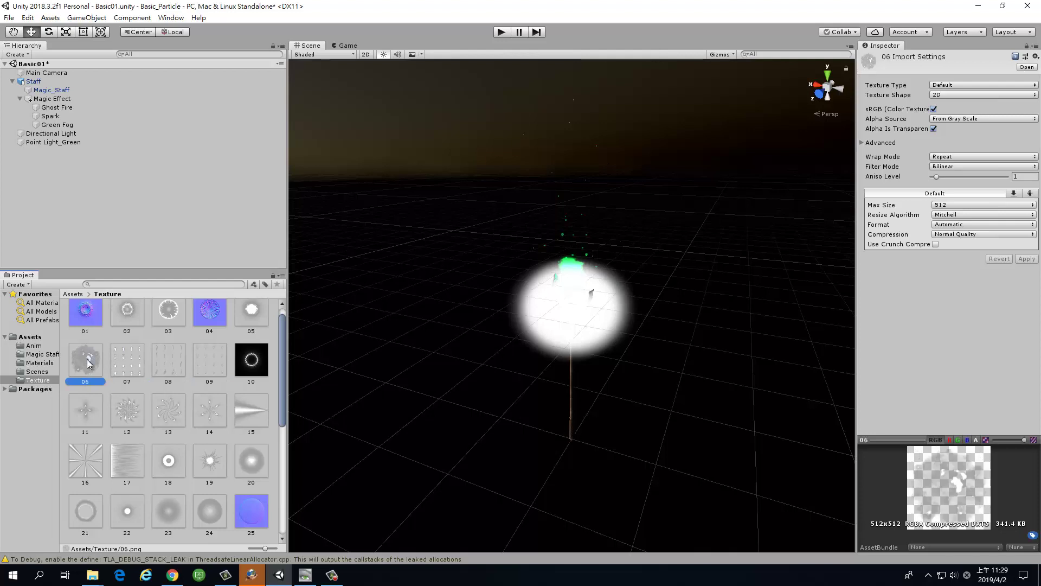
pyautogui.click(250, 315)
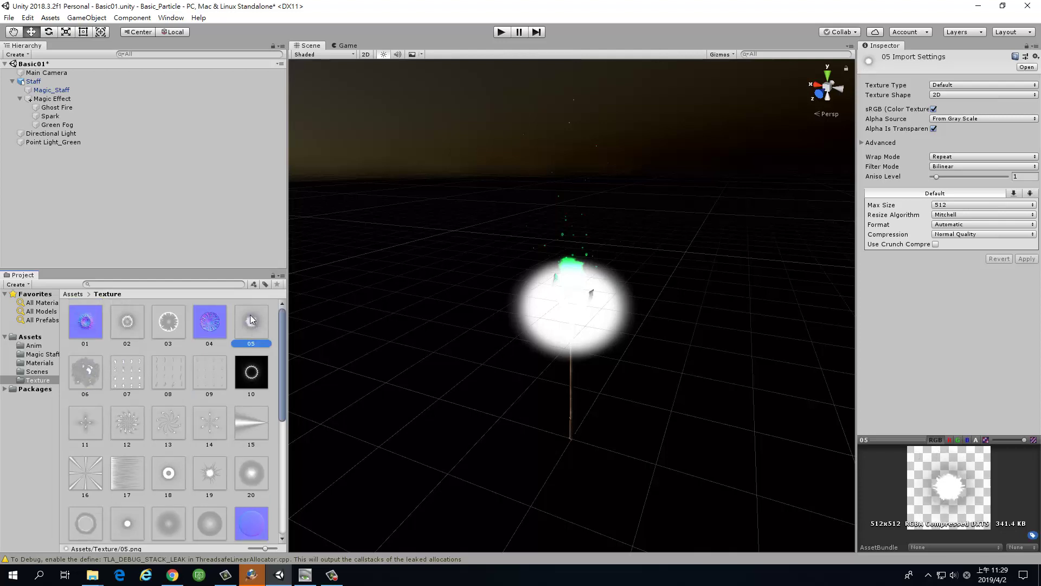
pyautogui.click(183, 325)
pyautogui.click(119, 311)
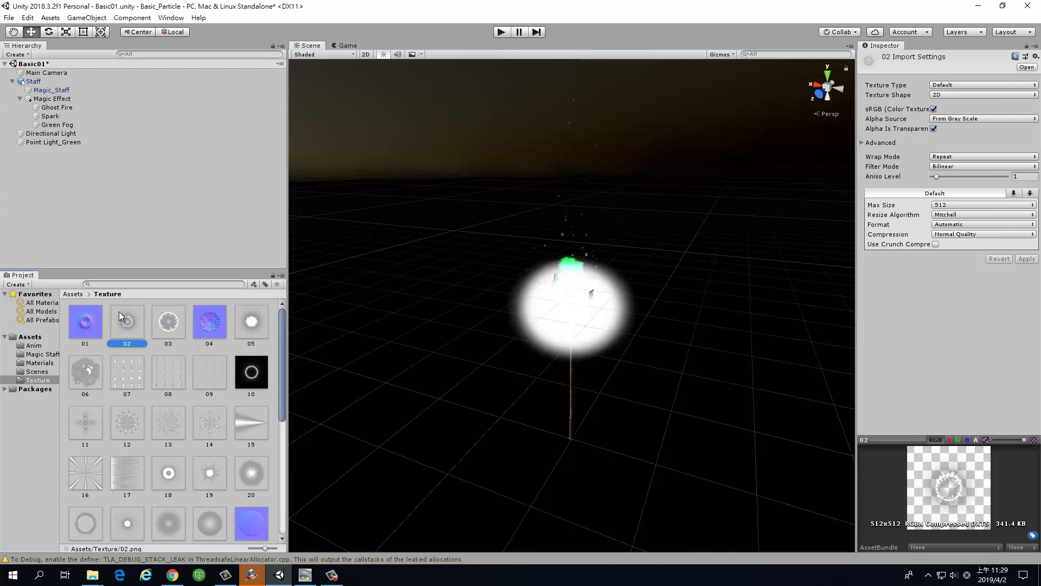
pyautogui.click(250, 473)
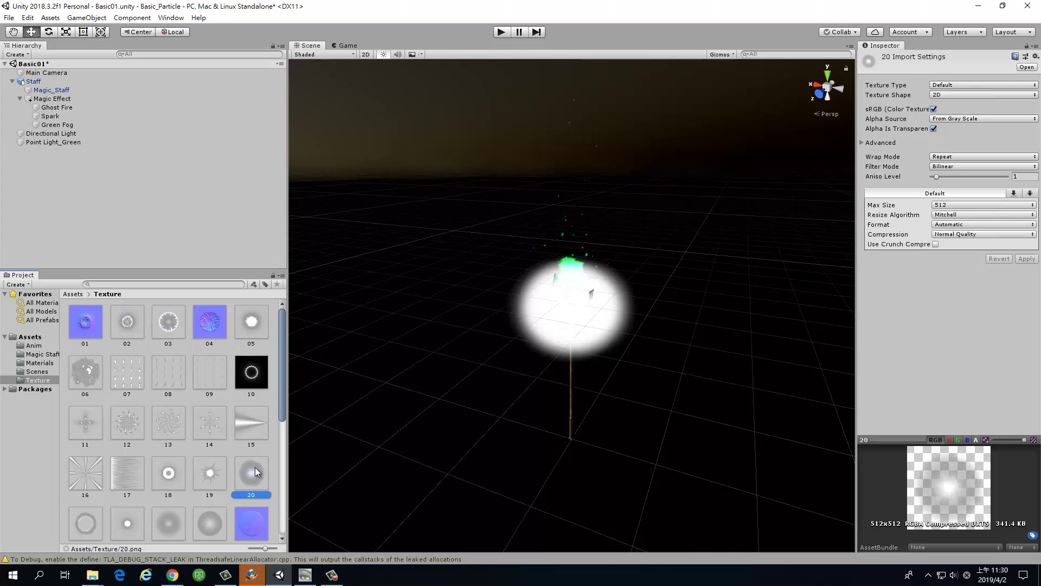
pyautogui.click(216, 473)
# - Review textures 23, 33, 29, 30, 35, 34 and 24, then clear the selection
pyautogui.scroll(-3, 186, 441)
pyautogui.click(180, 435)
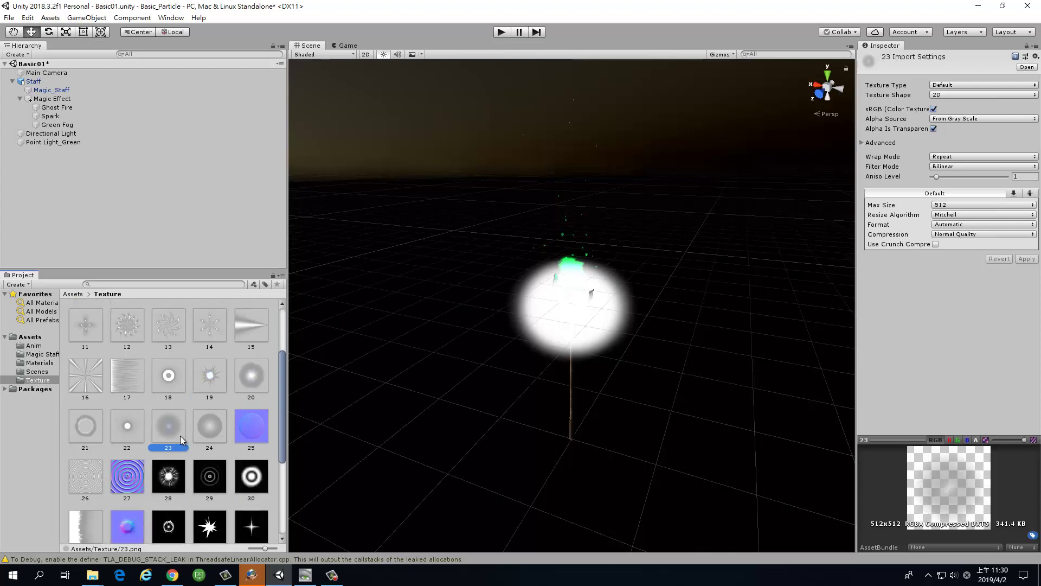
pyautogui.scroll(-3, 162, 447)
pyautogui.click(193, 431)
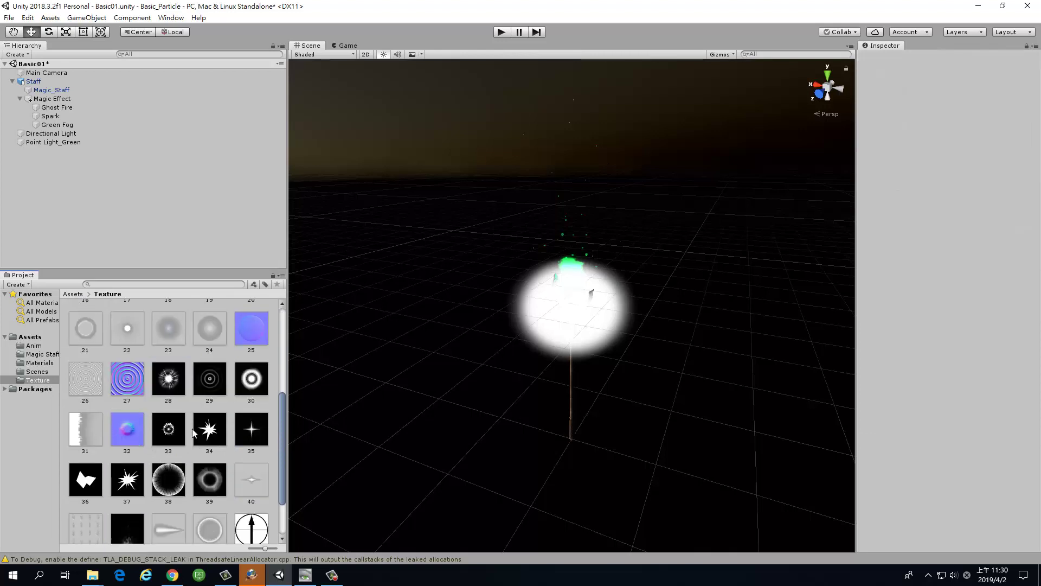
pyautogui.click(165, 428)
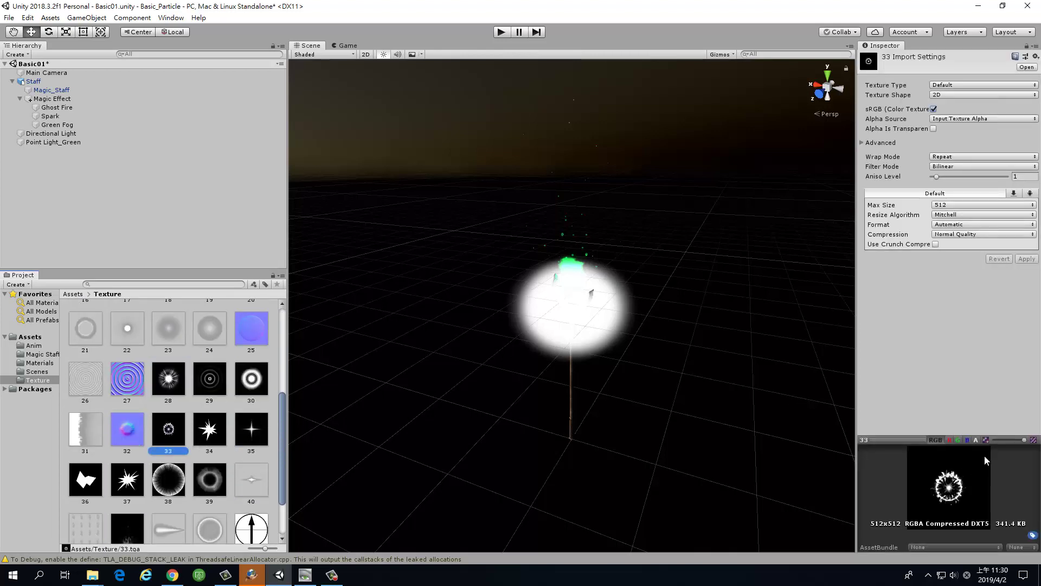
pyautogui.click(196, 390)
pyautogui.click(265, 386)
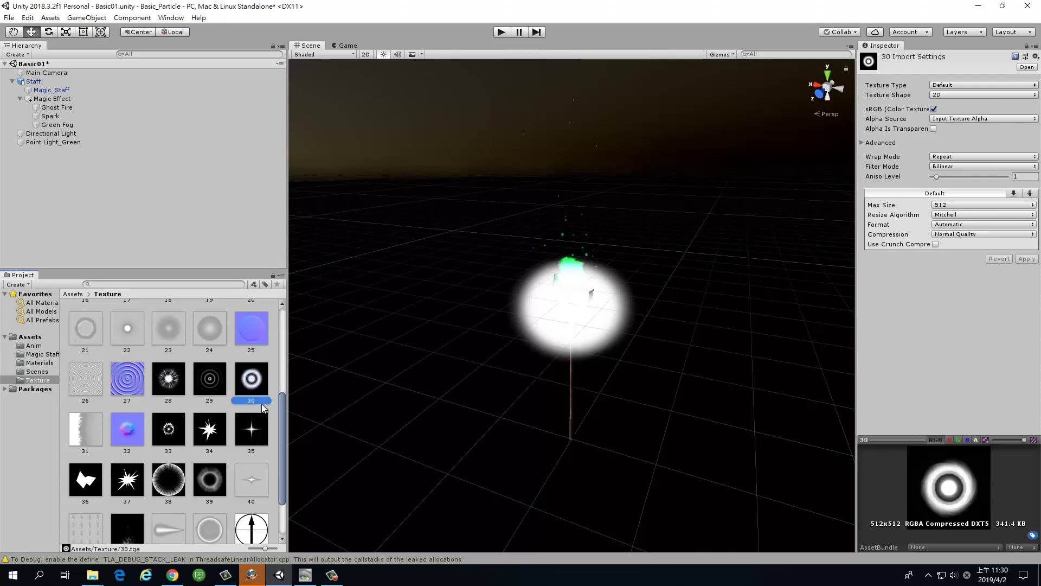
pyautogui.click(256, 428)
pyautogui.click(209, 430)
pyautogui.scroll(4, 228, 396)
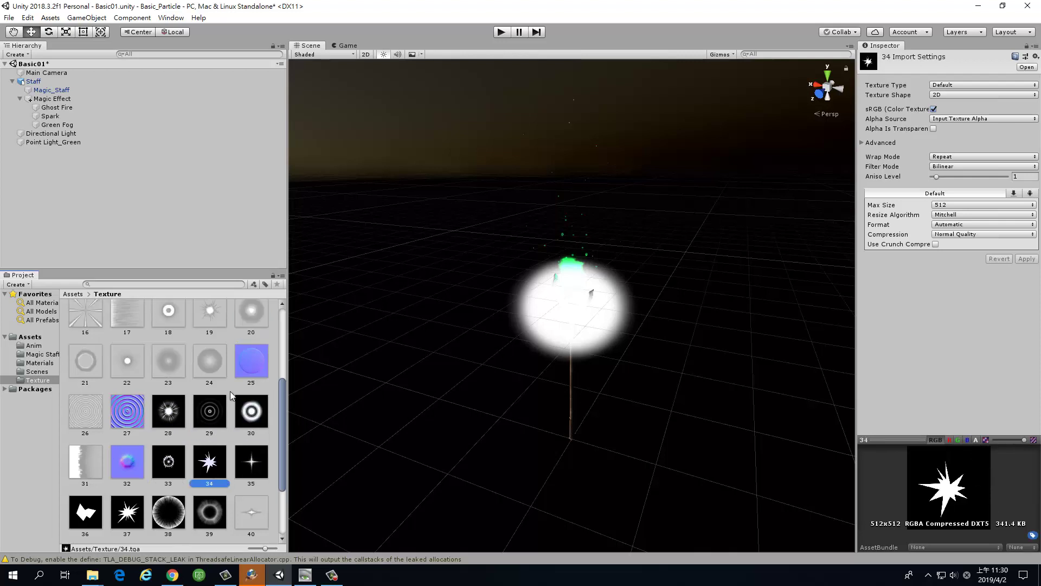
pyautogui.click(209, 458)
pyautogui.scroll(1, 260, 354)
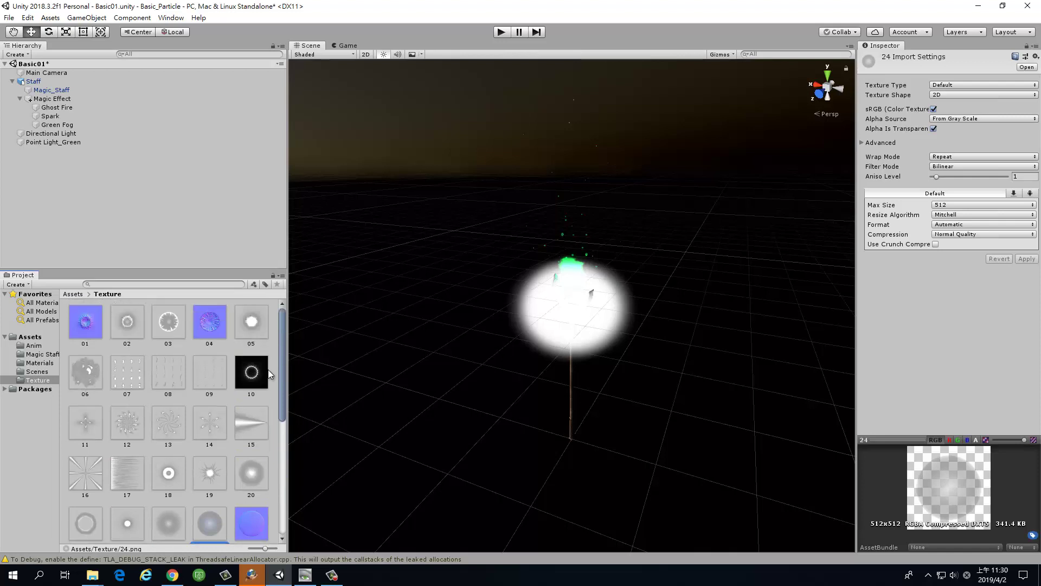
pyautogui.click(233, 380)
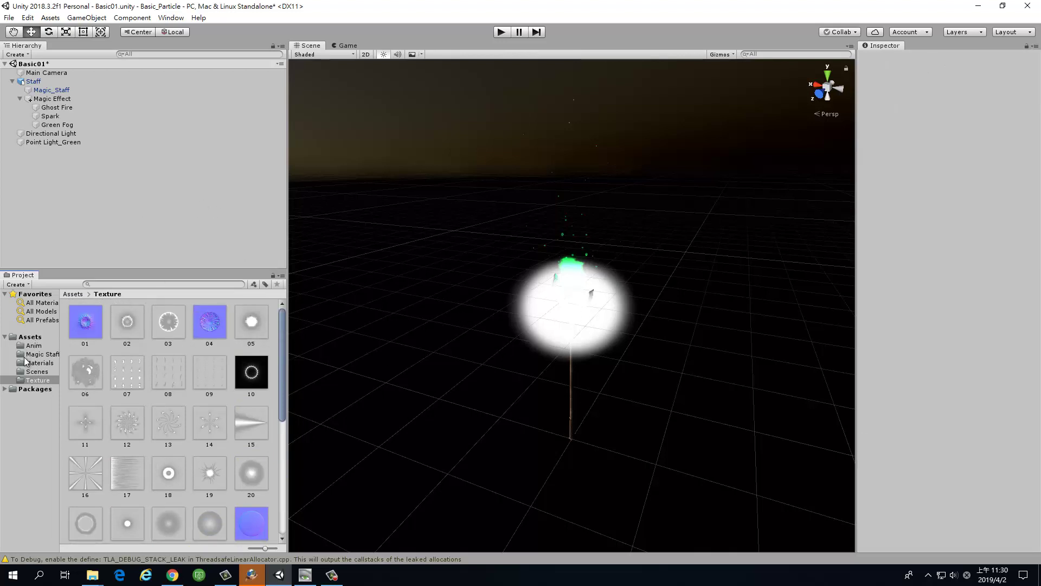
# - Create a new material in Assets/Materials and name it Green Fog
pyautogui.click(40, 363)
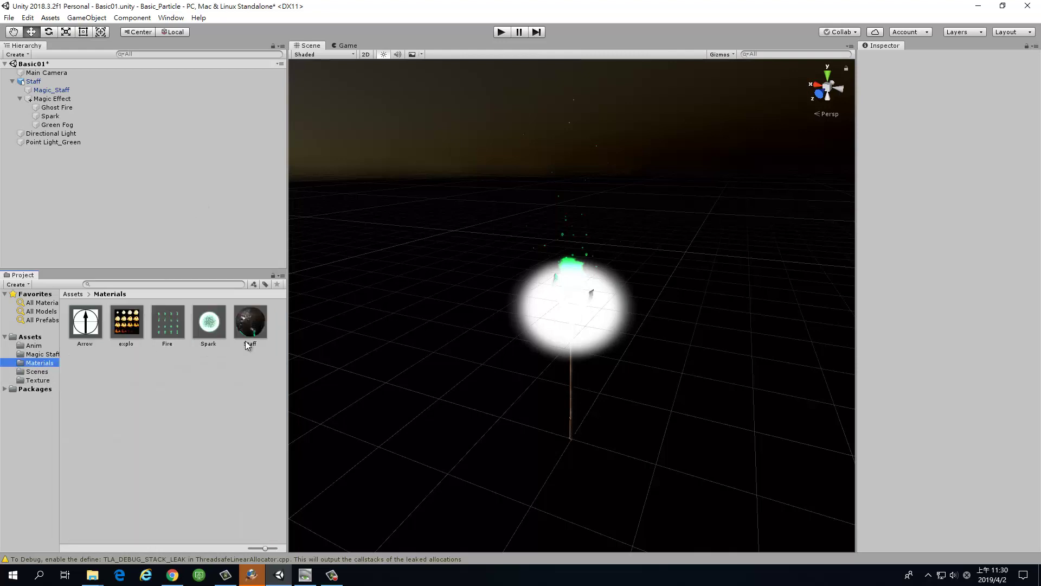
pyautogui.rightClick(197, 375)
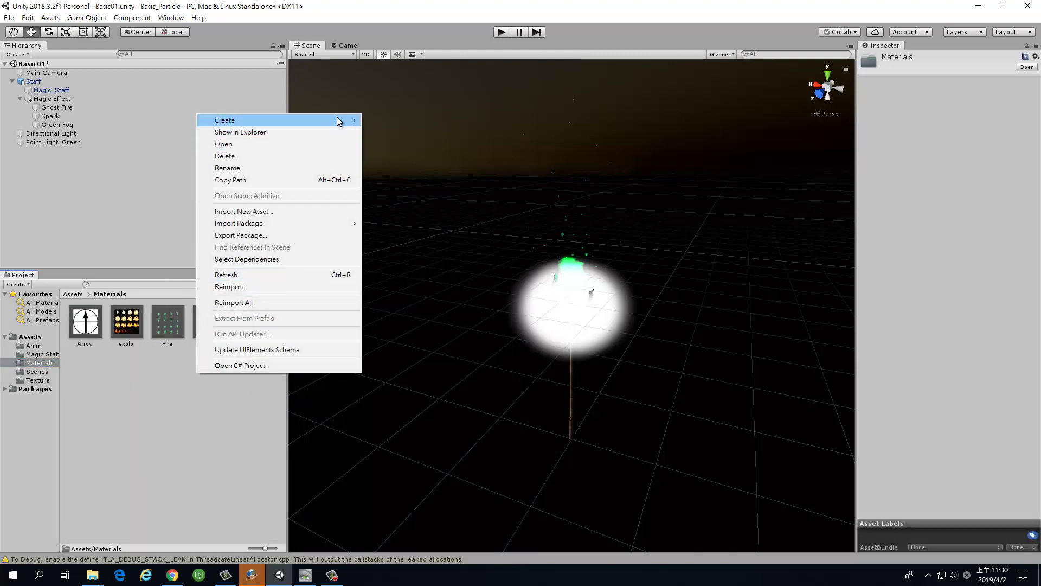
pyautogui.moveTo(333, 224)
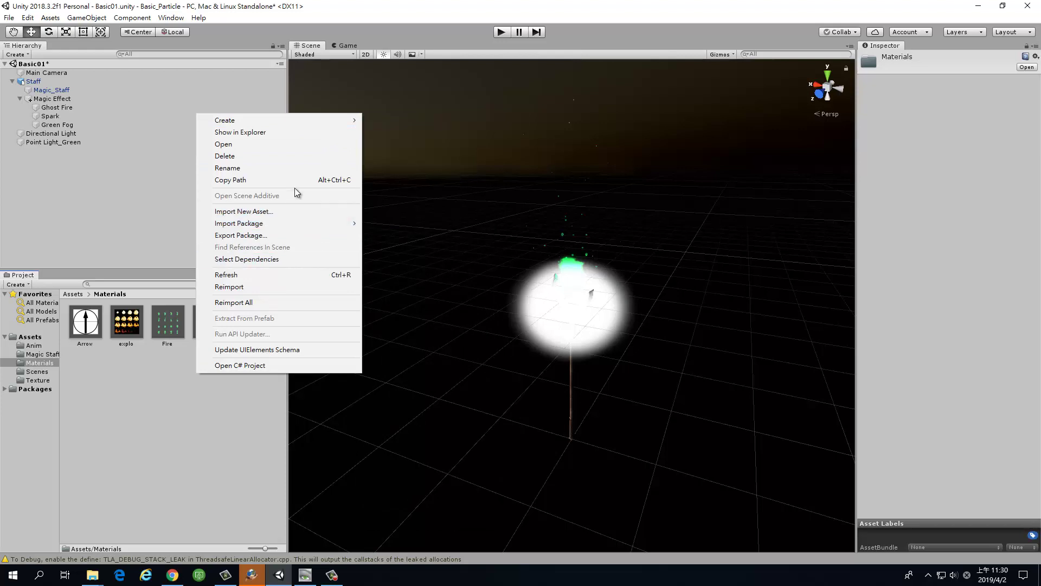
pyautogui.rightClick(100, 356)
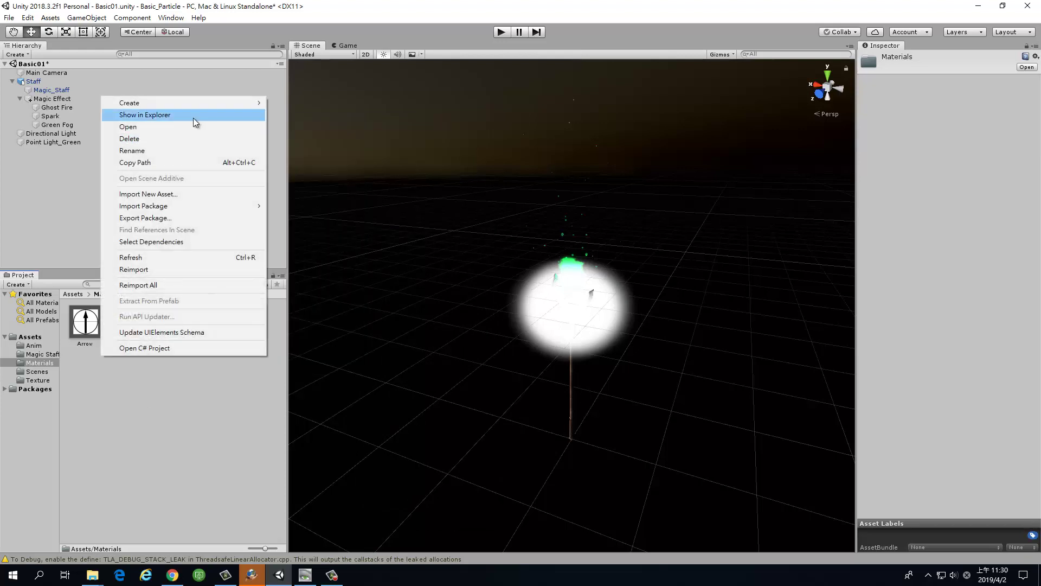
pyautogui.click(170, 454)
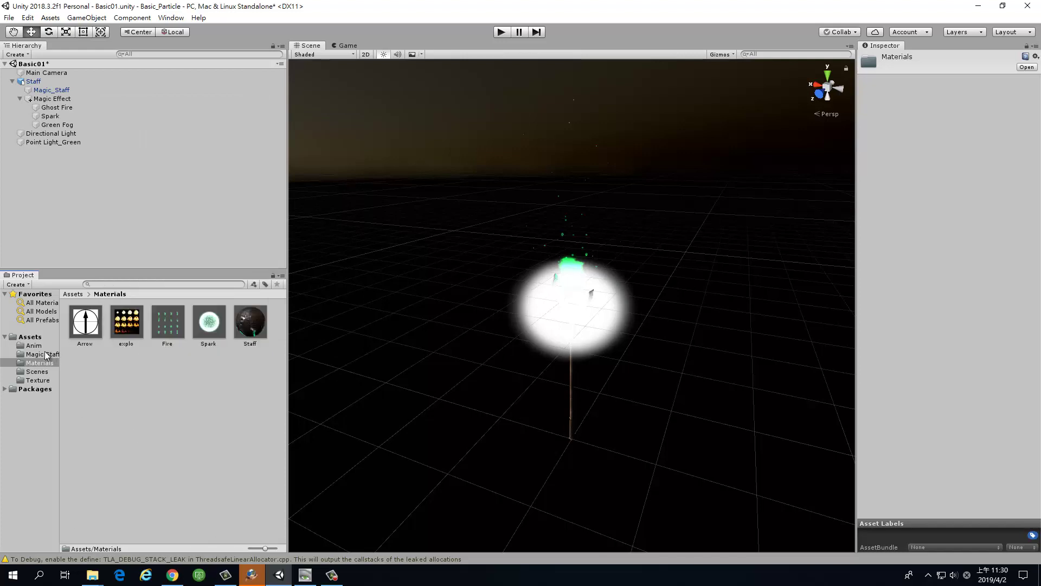
pyautogui.rightClick(102, 380)
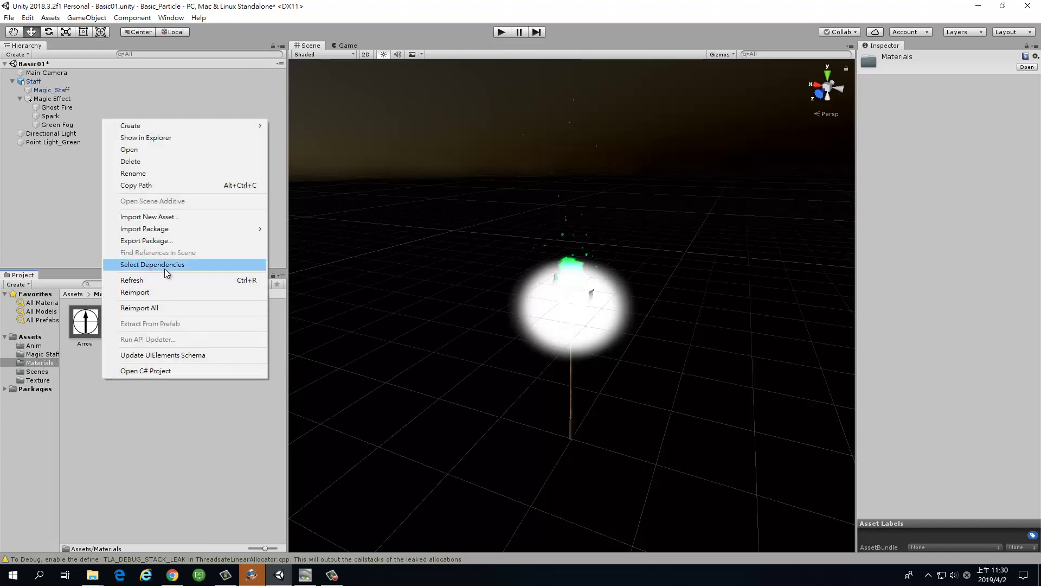
pyautogui.moveTo(211, 124)
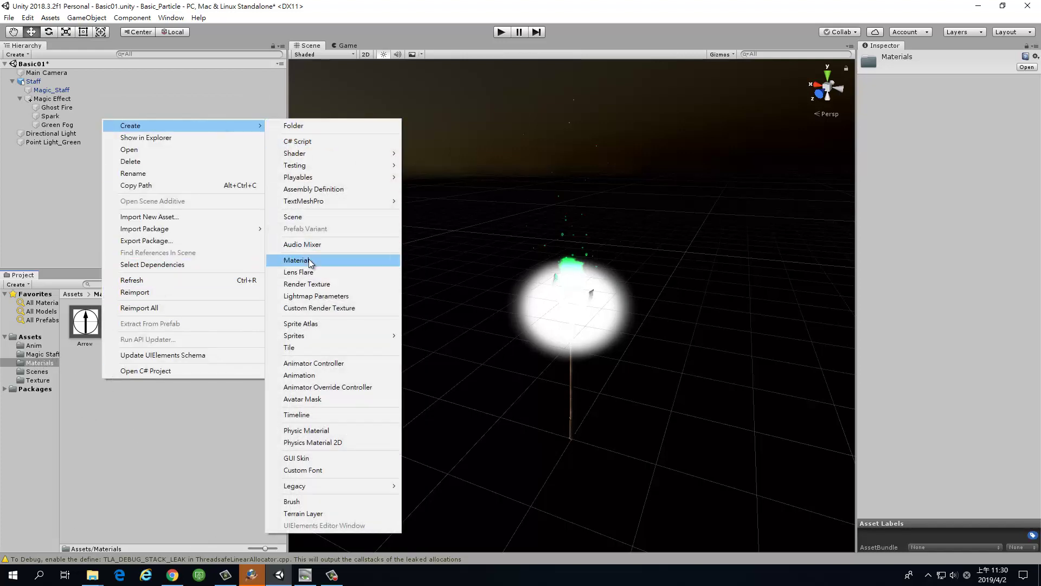
pyautogui.click(311, 262)
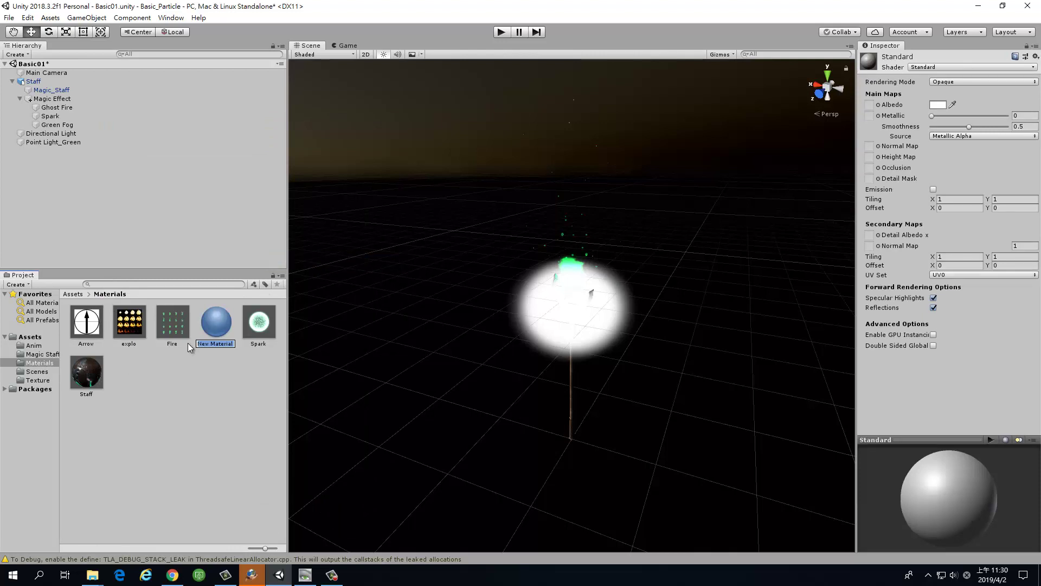
pyautogui.write('Green Fo')
pyautogui.write('g')
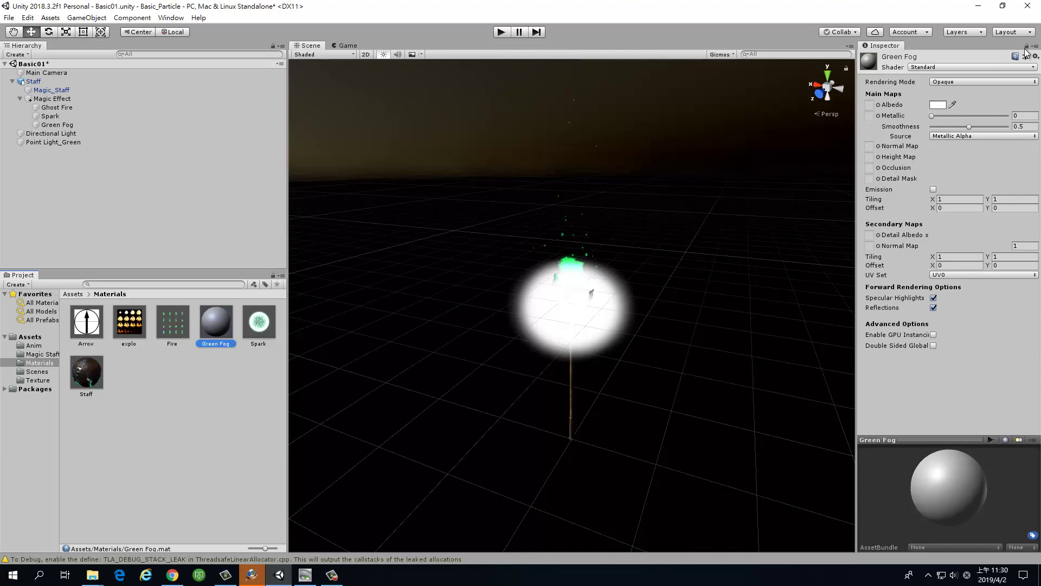
# - Give the Green Fog material the Particles/Standard Unlit shader
pyautogui.click(990, 82)
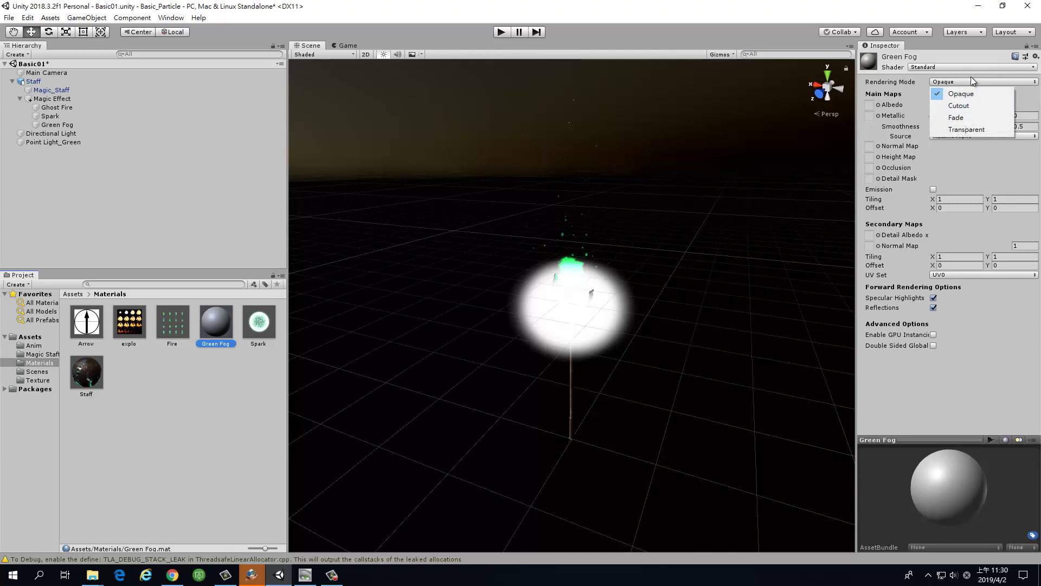
pyautogui.click(972, 70)
pyautogui.click(968, 68)
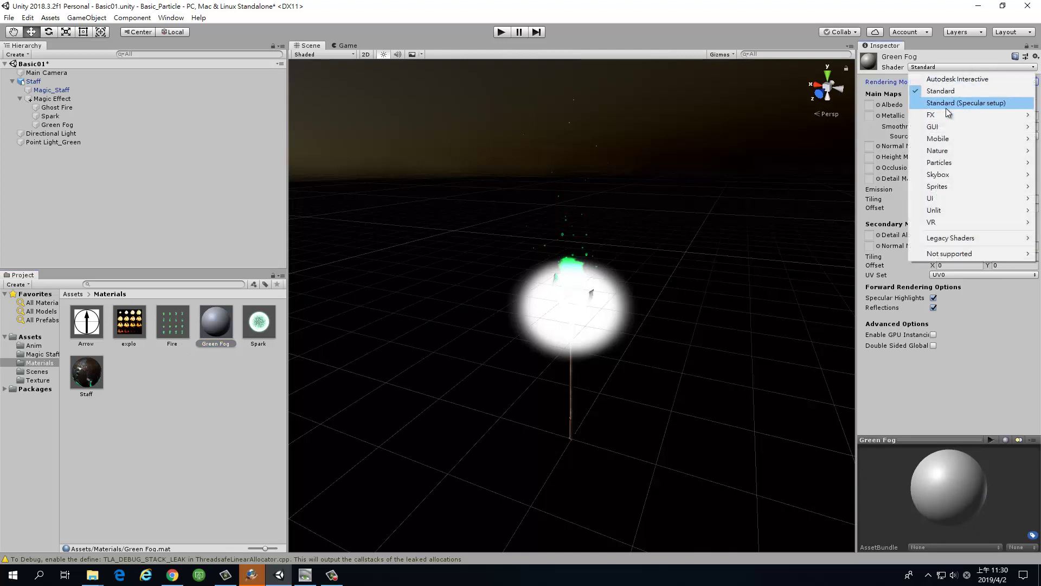
pyautogui.moveTo(952, 163)
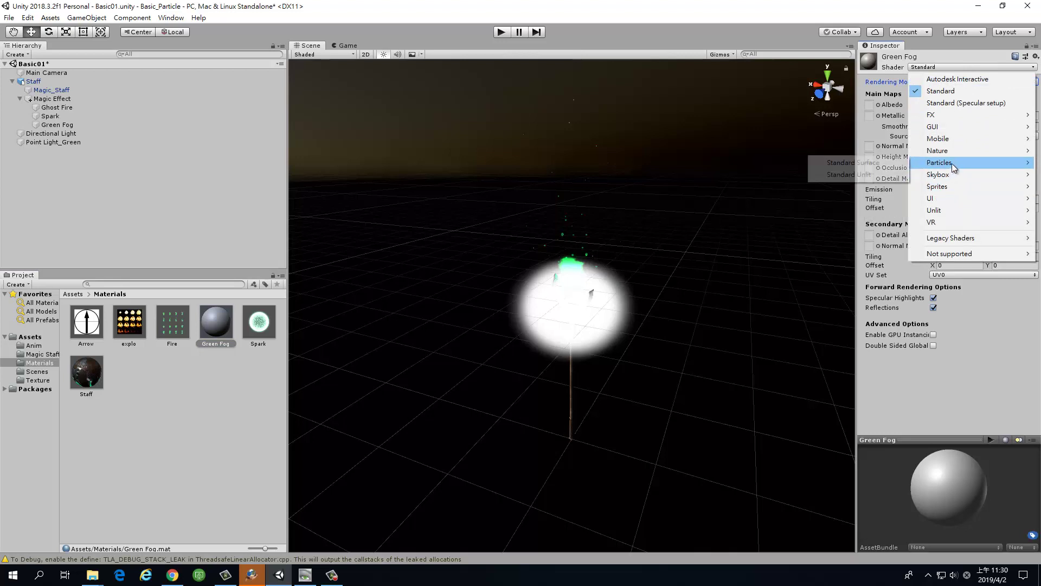
pyautogui.click(846, 174)
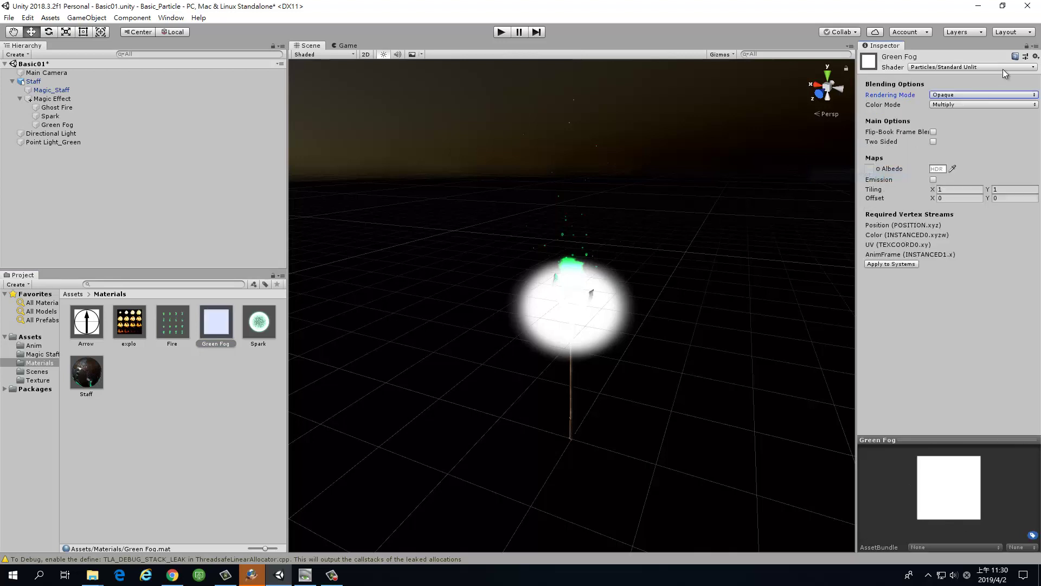
# - Set the rendering mode to Subtractive and bring up the albedo texture picker
pyautogui.click(988, 97)
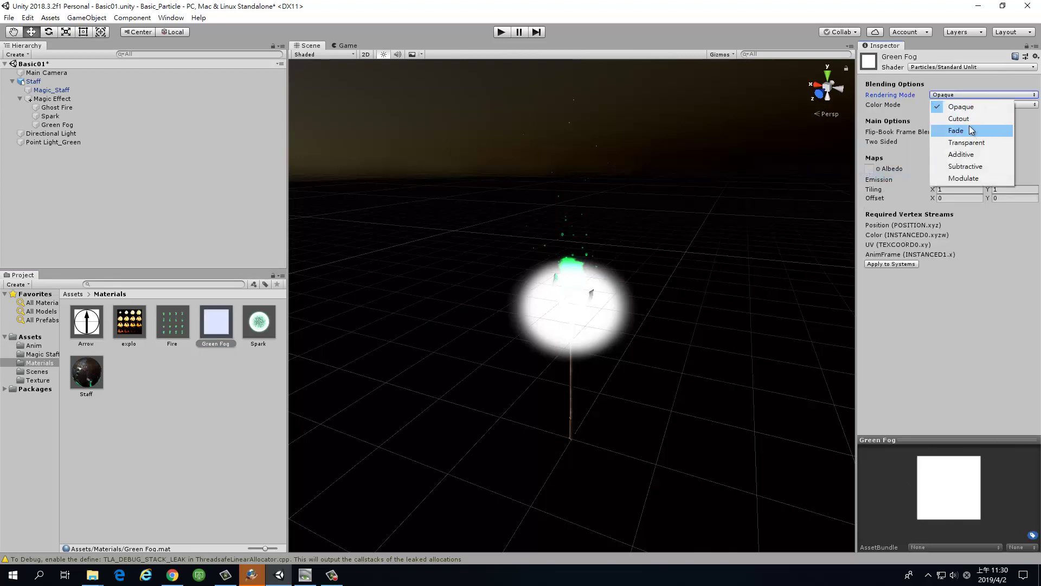
pyautogui.click(969, 129)
pyautogui.click(978, 97)
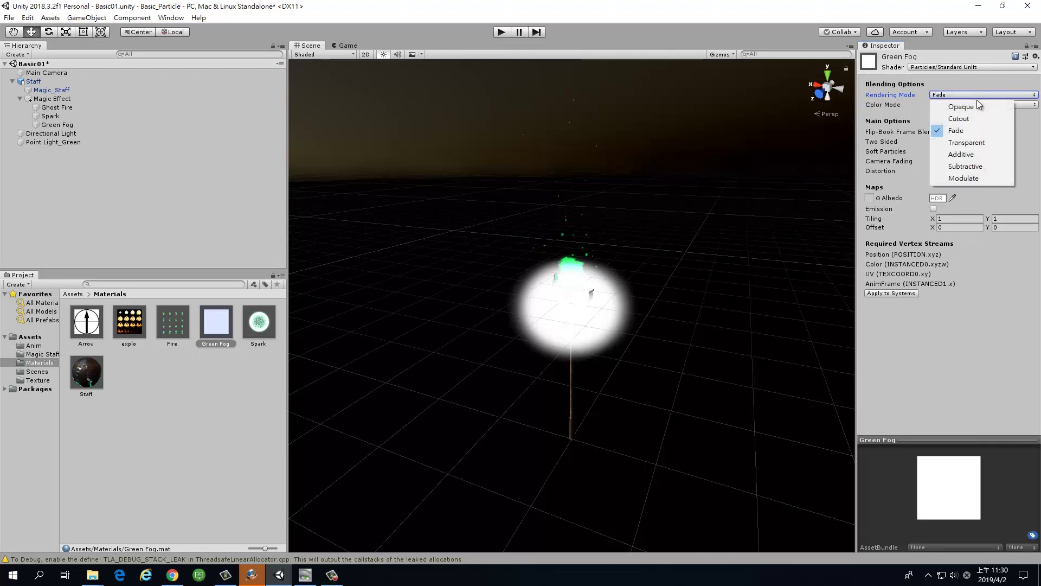
pyautogui.click(968, 168)
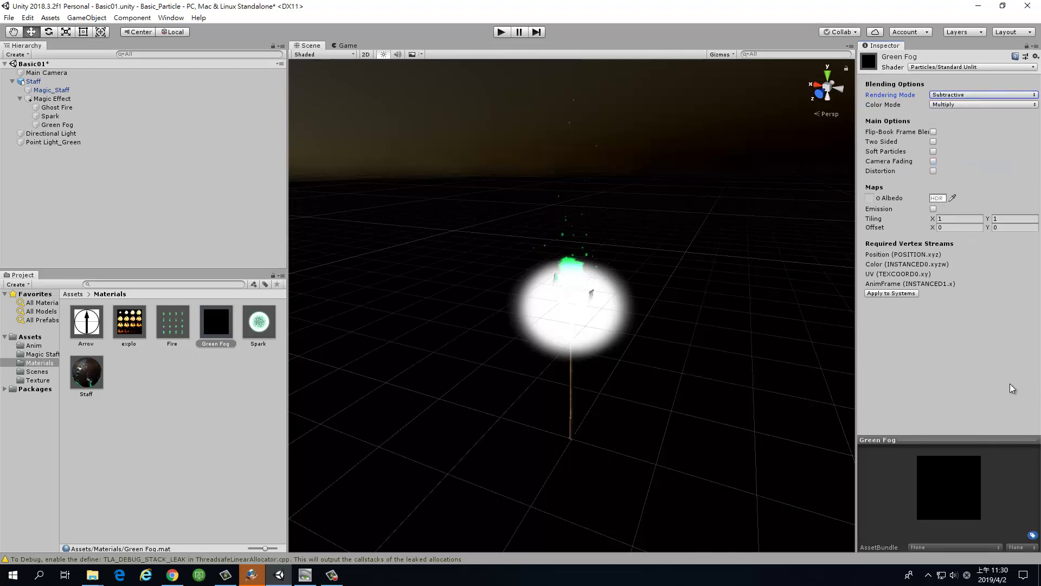
pyautogui.click(879, 199)
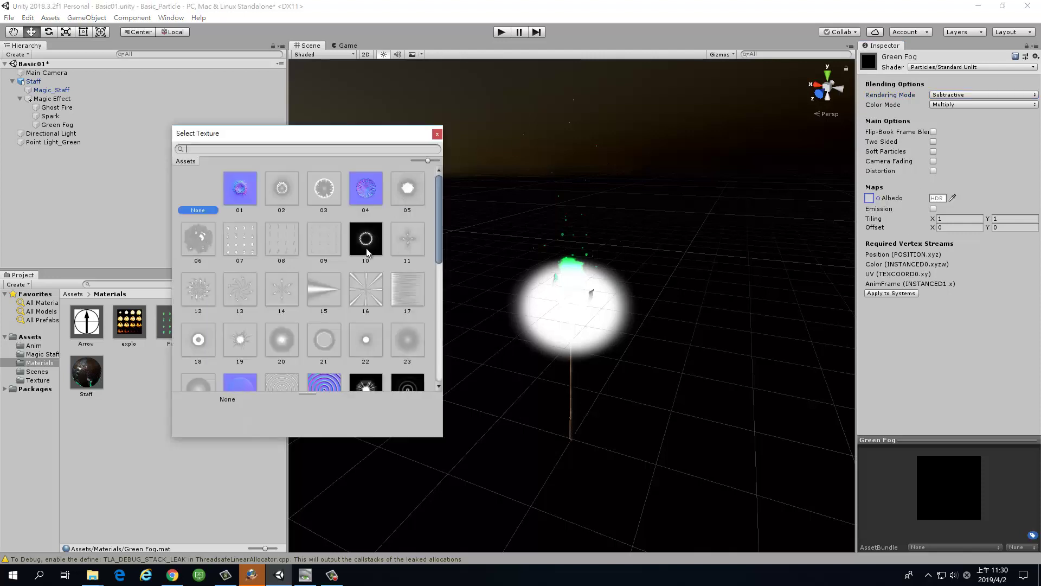
# - Assign texture 06 as Green Fog's albedo and drag the material onto the fog effect
pyautogui.click(207, 249)
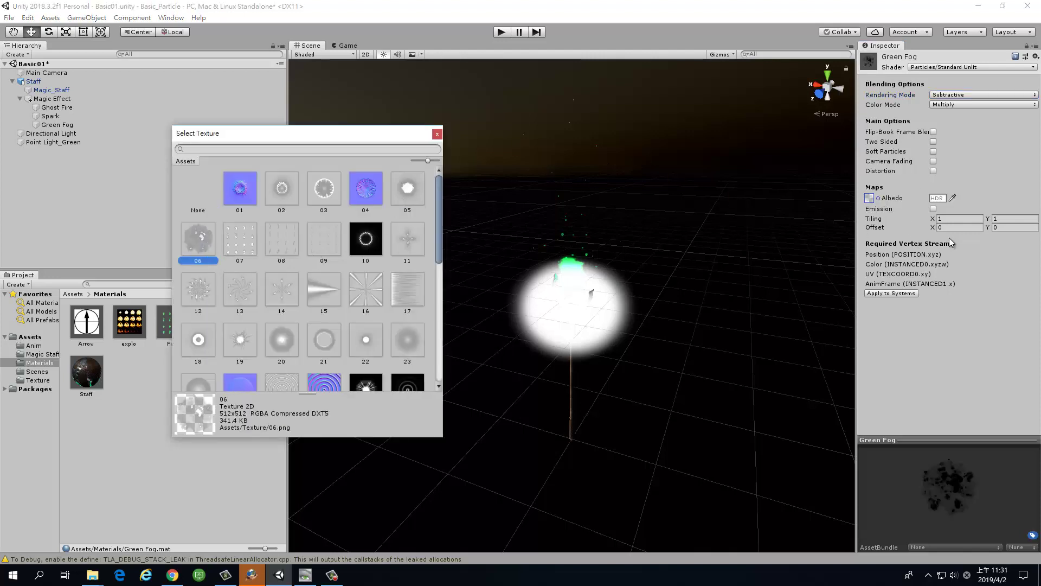
pyautogui.click(879, 208)
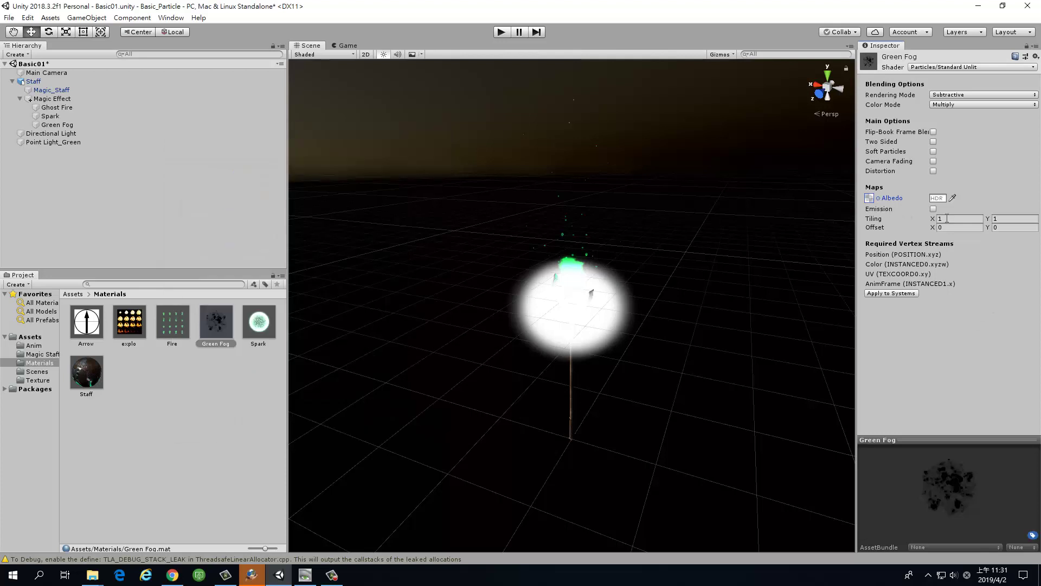
pyautogui.moveTo(213, 329); pyautogui.dragTo(563, 353)
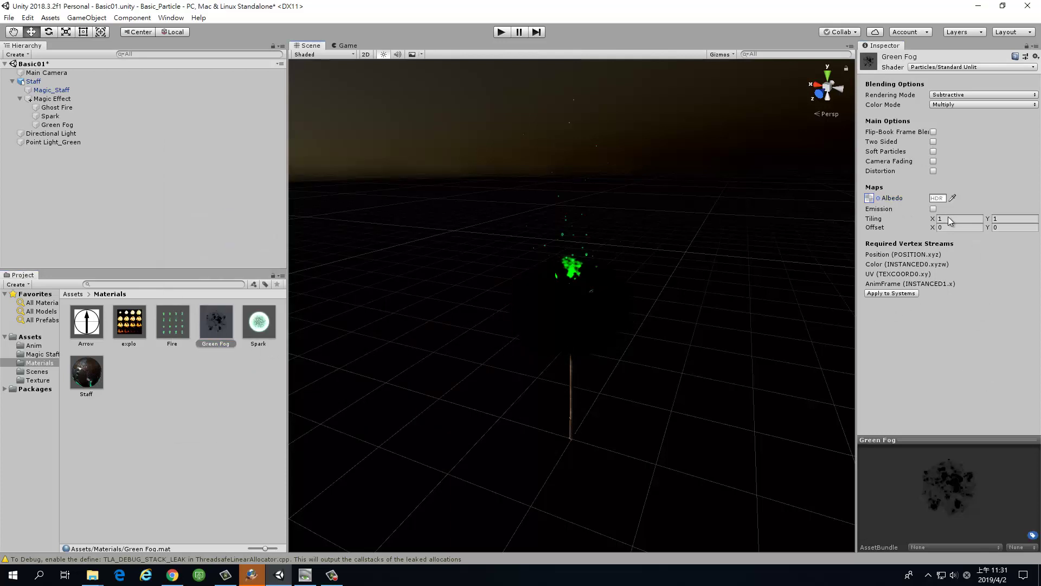
# - Use Fade rendering and Multiply colour mode, after trying Color, Difference and Subtractive
pyautogui.click(968, 93)
pyautogui.click(978, 131)
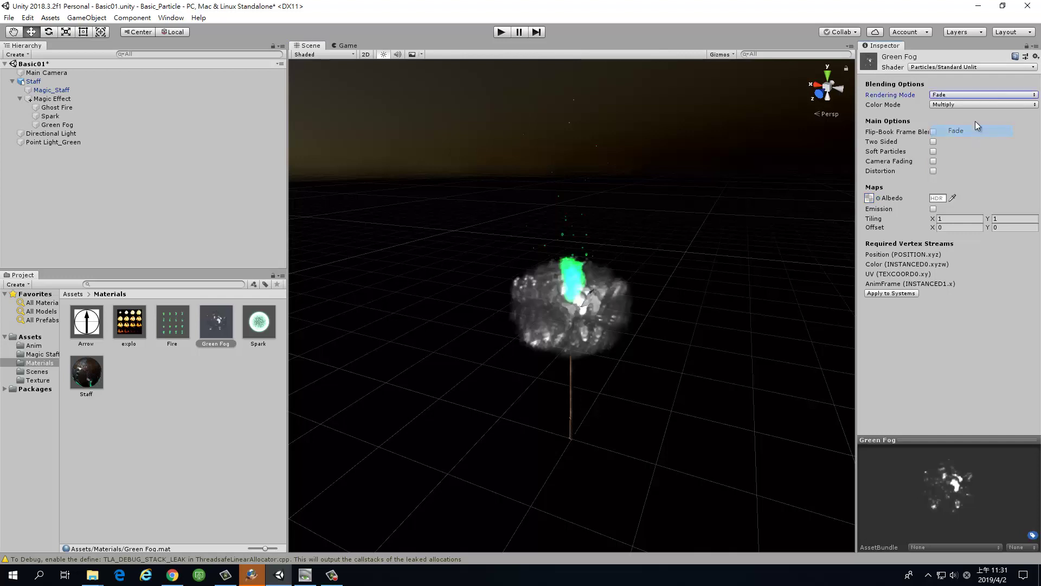
pyautogui.click(975, 103)
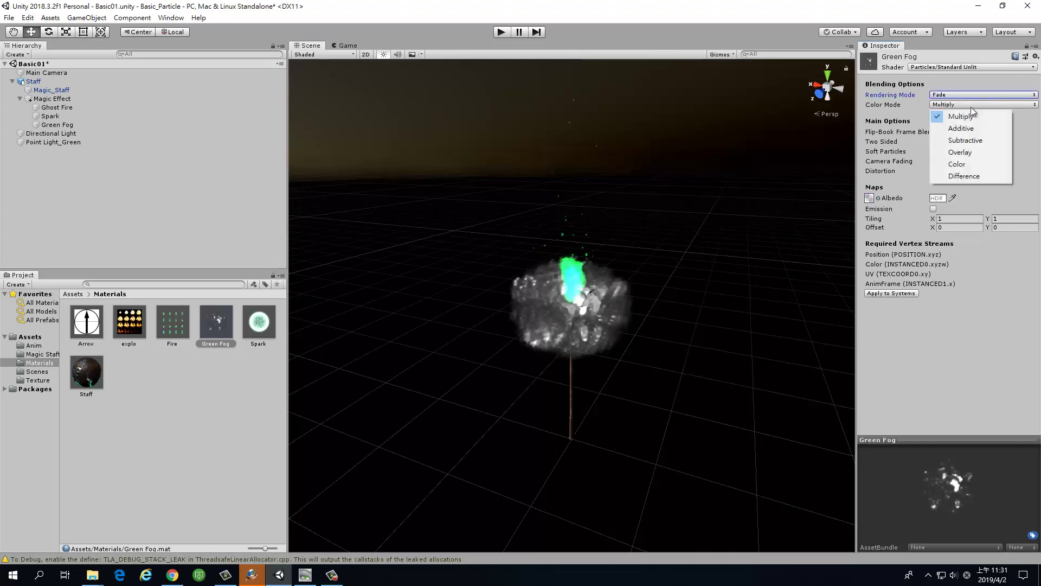
pyautogui.click(966, 166)
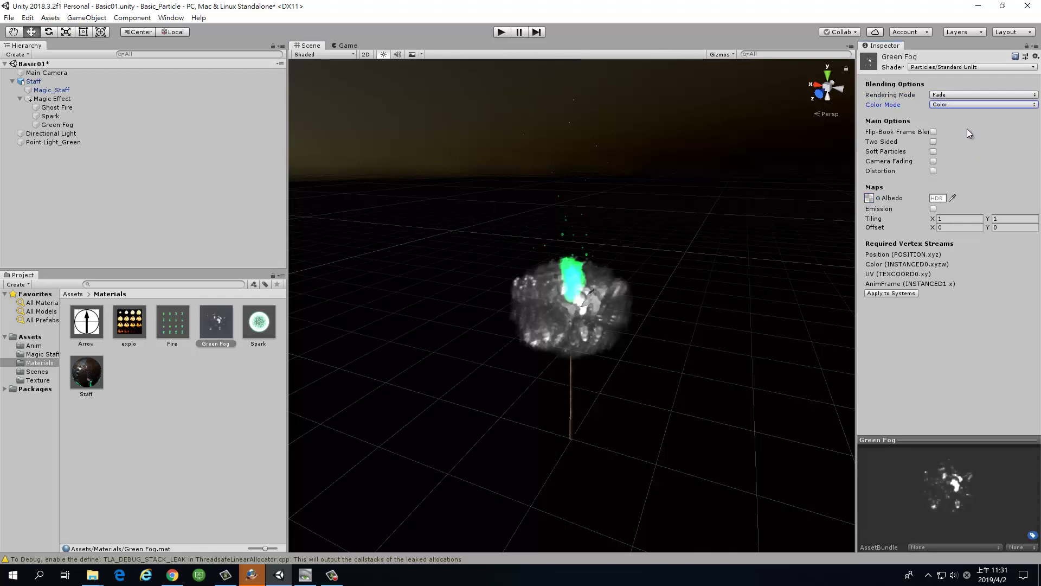
pyautogui.click(976, 105)
pyautogui.click(965, 176)
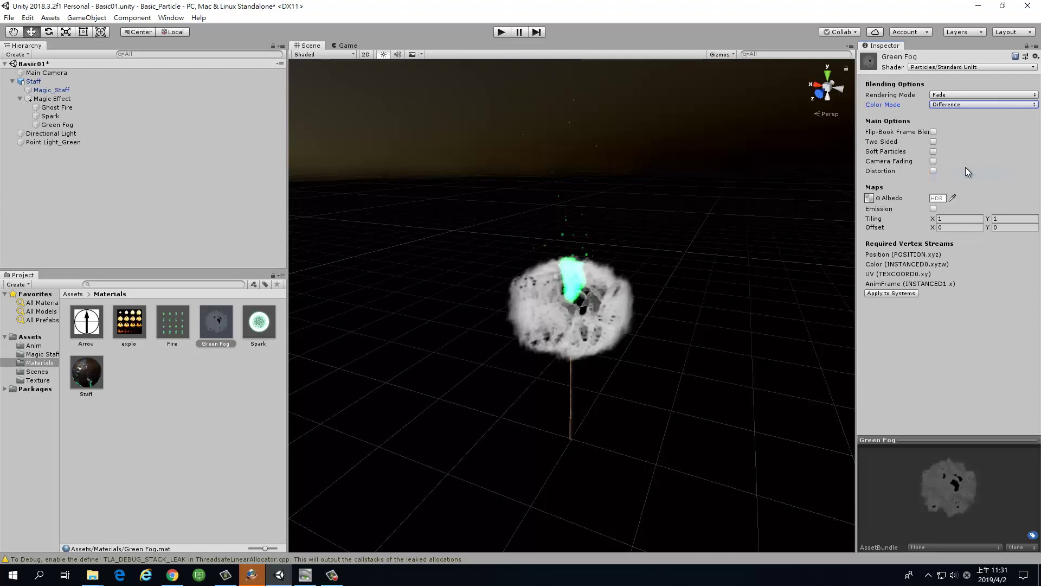
pyautogui.click(974, 106)
pyautogui.click(973, 141)
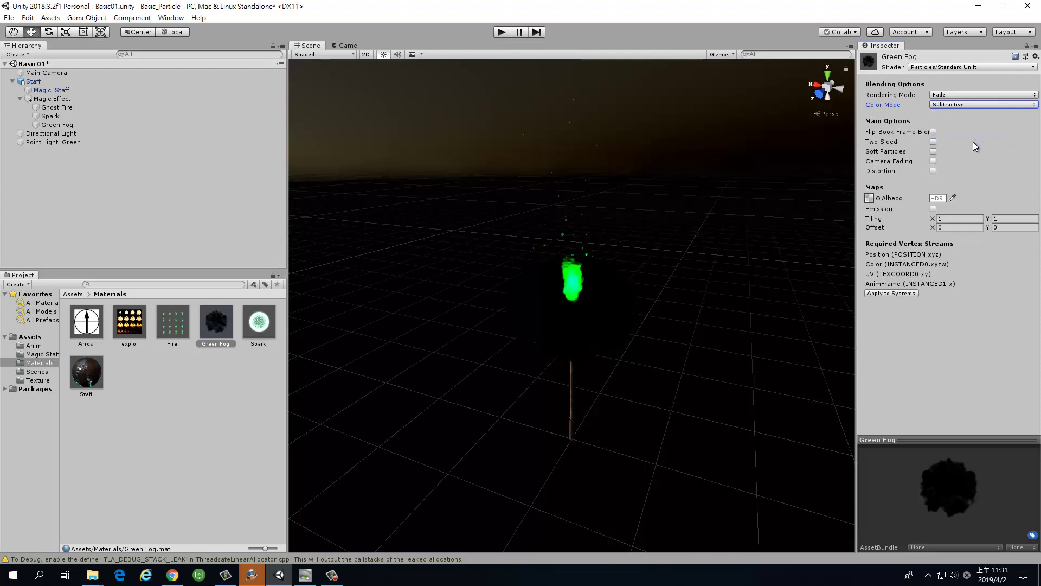
pyautogui.click(973, 106)
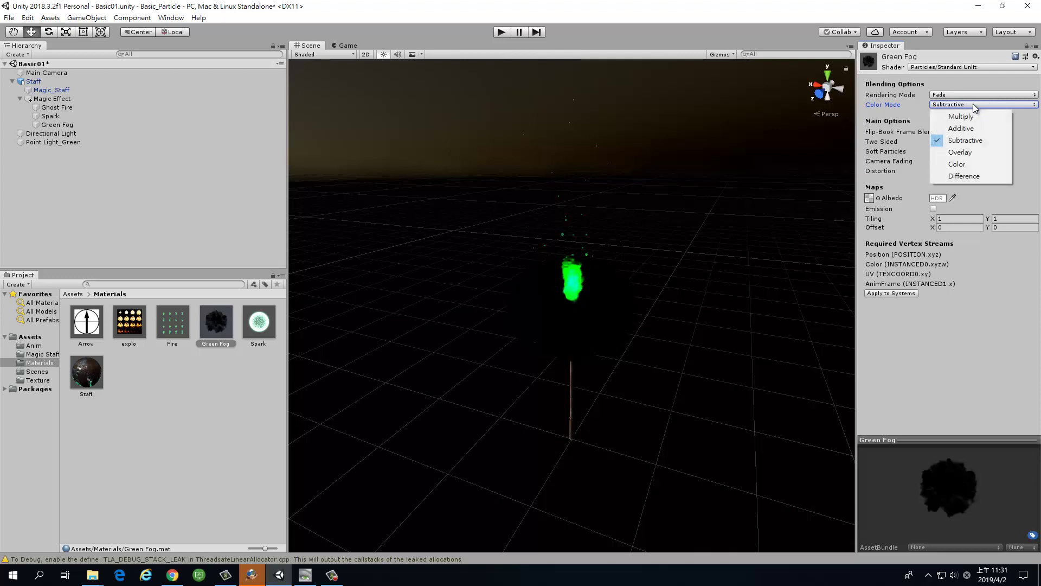
pyautogui.click(976, 117)
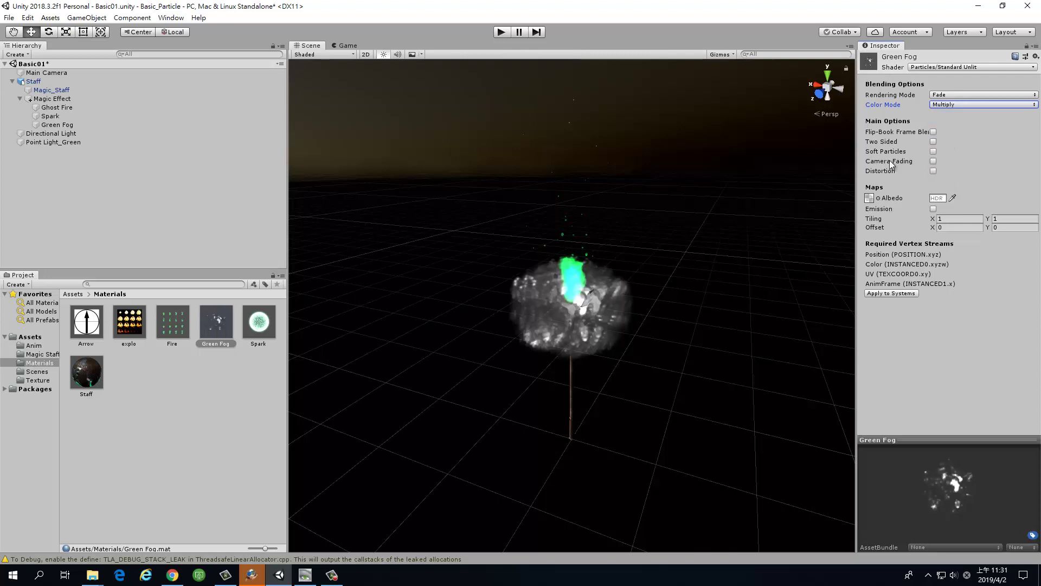
# - Tint the Green Fog albedo dark green (00500D) with intensity -1
pyautogui.click(939, 199)
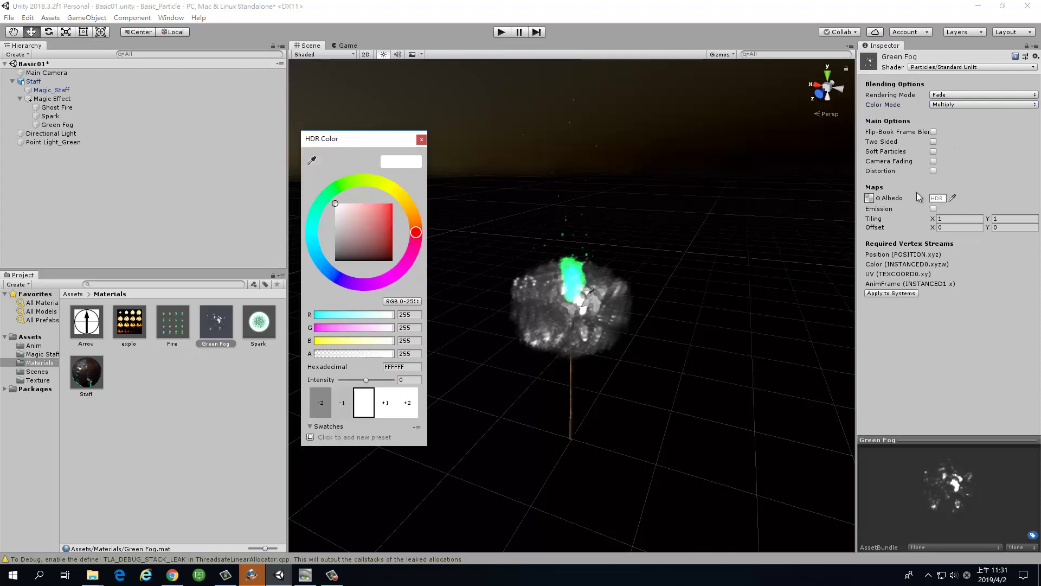
pyautogui.click(324, 254)
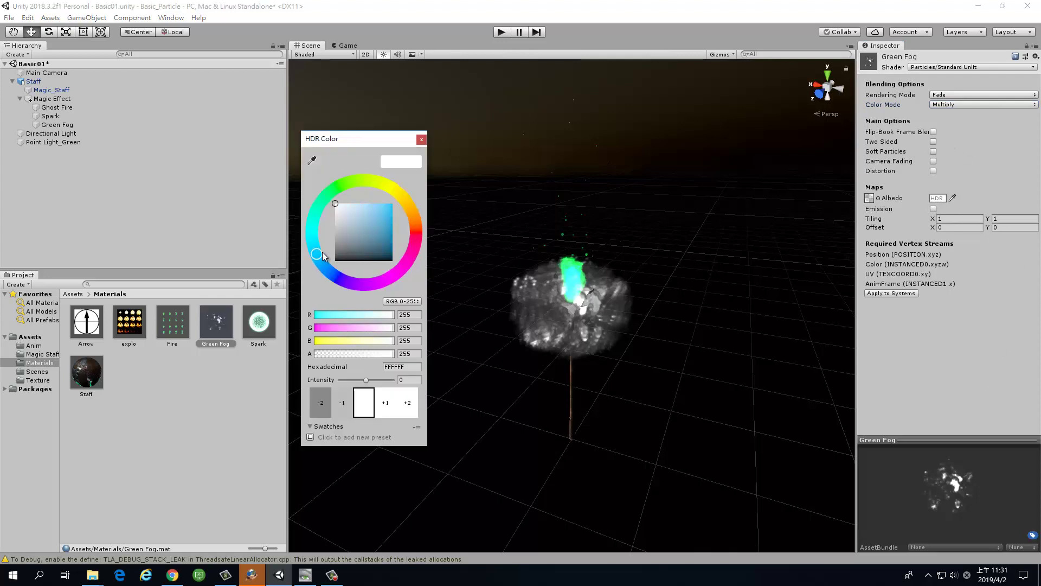
pyautogui.click(333, 191)
pyautogui.moveTo(375, 230); pyautogui.dragTo(426, 247)
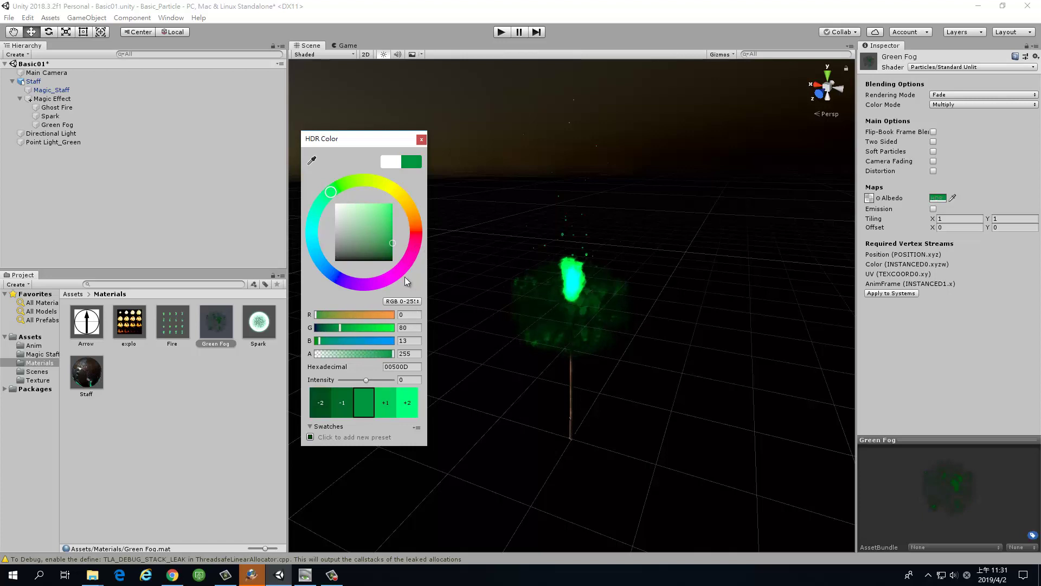
pyautogui.click(342, 402)
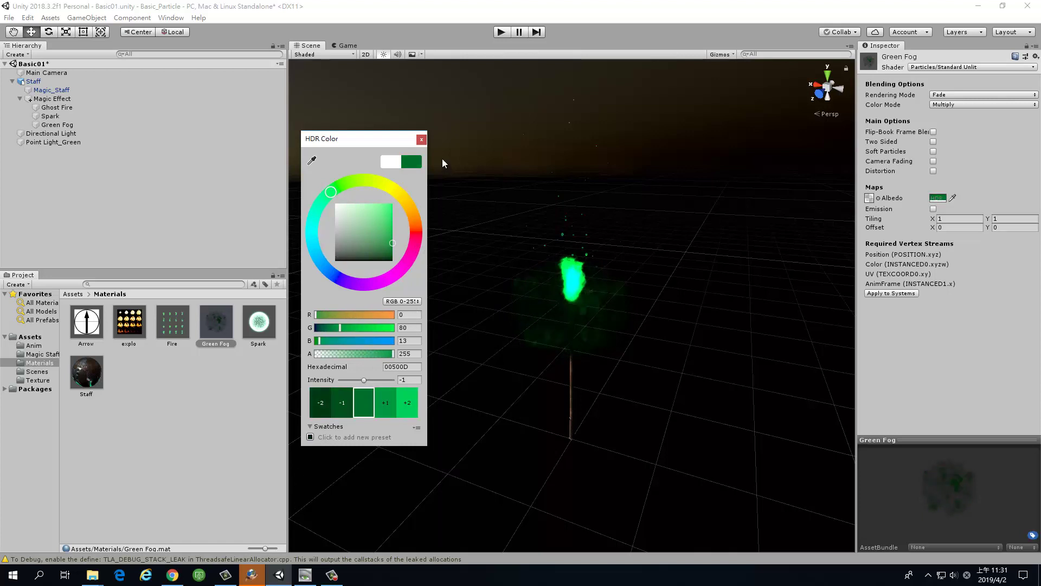
pyautogui.click(420, 141)
# - Zoom in on the green fog and select the Green Fog particle system
pyautogui.keyDown('alt'); pyautogui.moveTo(544, 411); pyautogui.dragTo(521, 354); pyautogui.keyUp('alt')
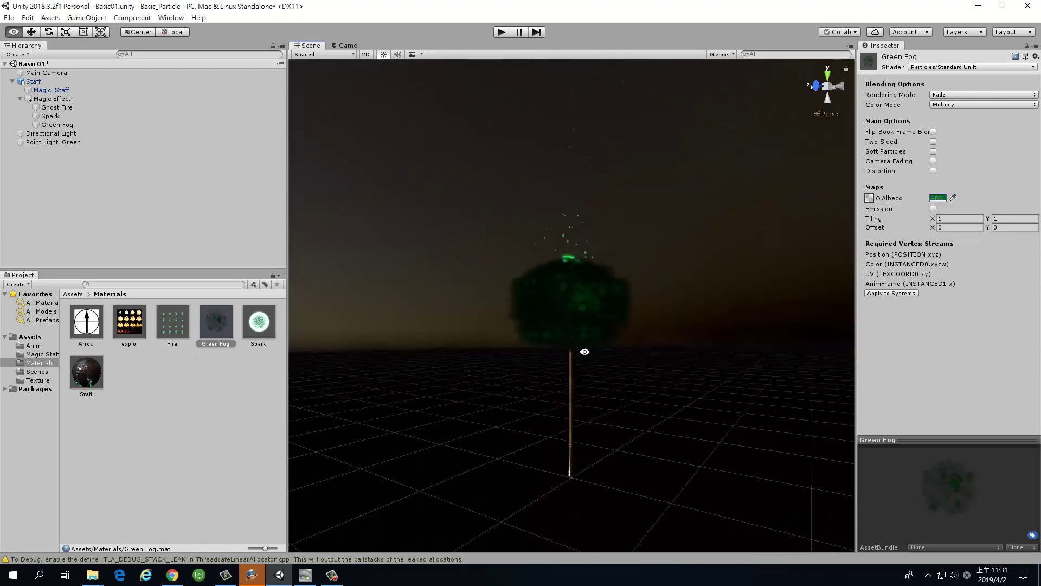
pyautogui.moveTo(522, 354)
pyautogui.keyDown('alt'); pyautogui.mouseDown(button='right')
pyautogui.moveTo(634, 397)
pyautogui.moveTo(671, 441)
pyautogui.mouseUp(button='right'); pyautogui.keyUp('alt')
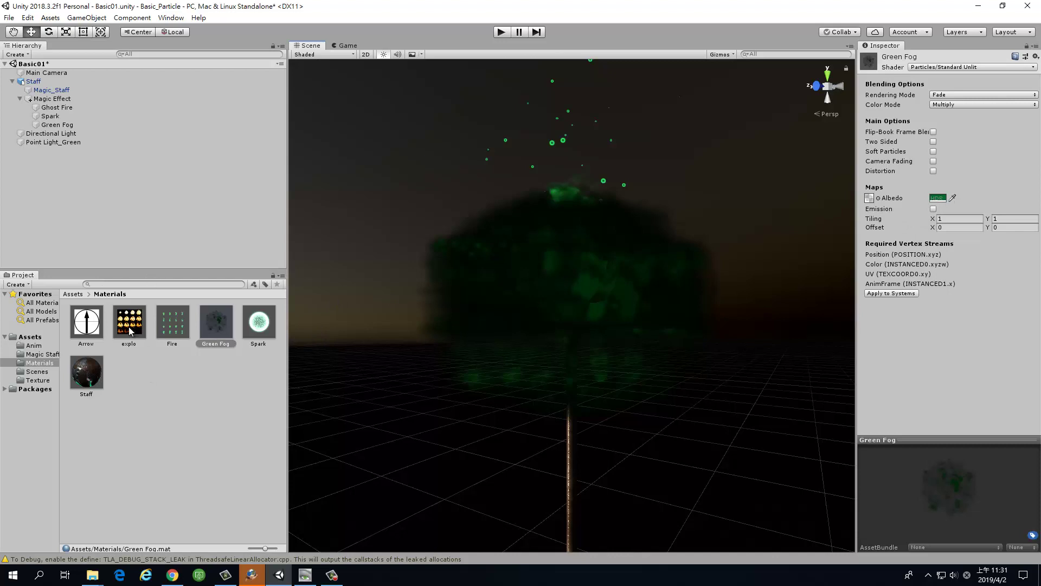
pyautogui.click(54, 125)
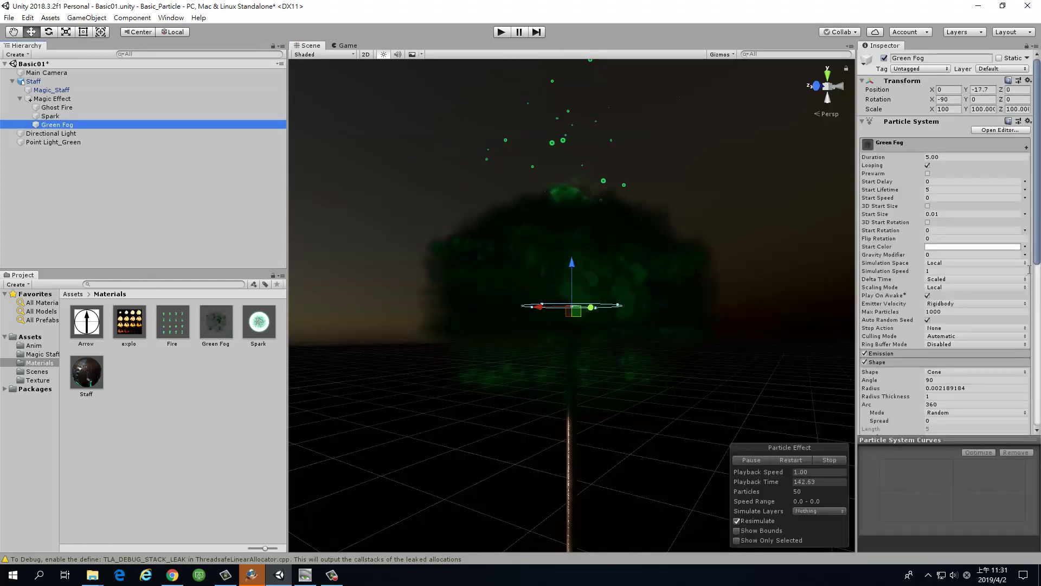
# - Set Green Fog's Start Color to teal (00B3A6) and expand the Emission module
pyautogui.scroll(-5, 971, 270)
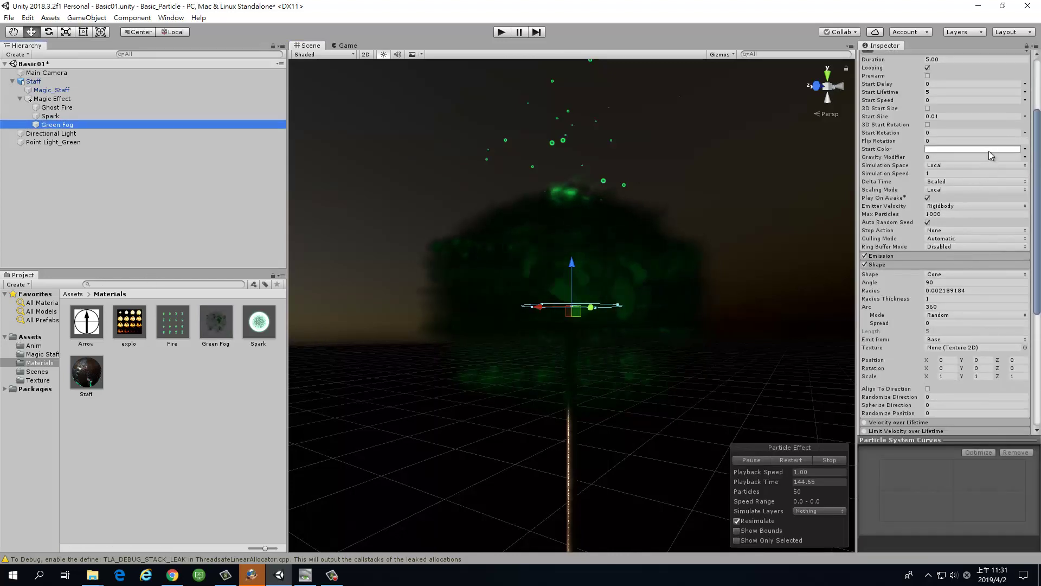
pyautogui.click(988, 151)
pyautogui.moveTo(341, 226)
pyautogui.mouseDown()
pyautogui.moveTo(334, 263)
pyautogui.moveTo(336, 220)
pyautogui.moveTo(356, 232)
pyautogui.mouseUp()
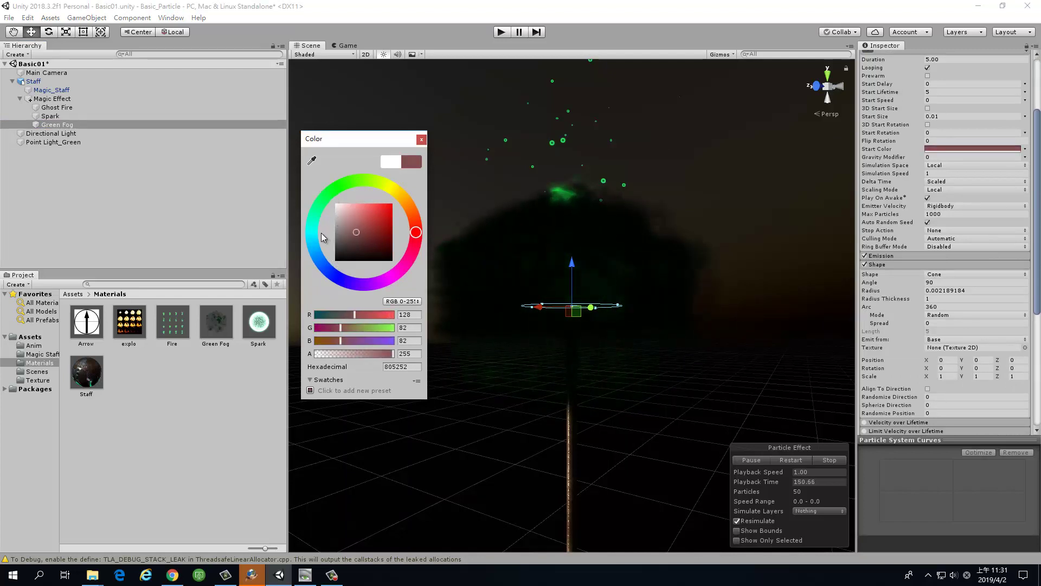
pyautogui.click(307, 228)
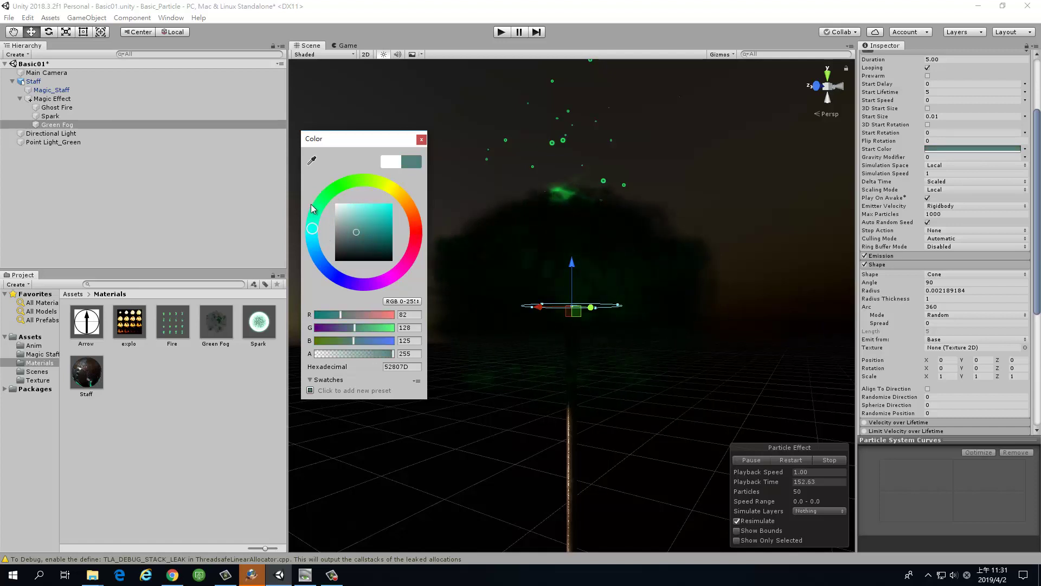
pyautogui.moveTo(371, 213); pyautogui.dragTo(394, 221)
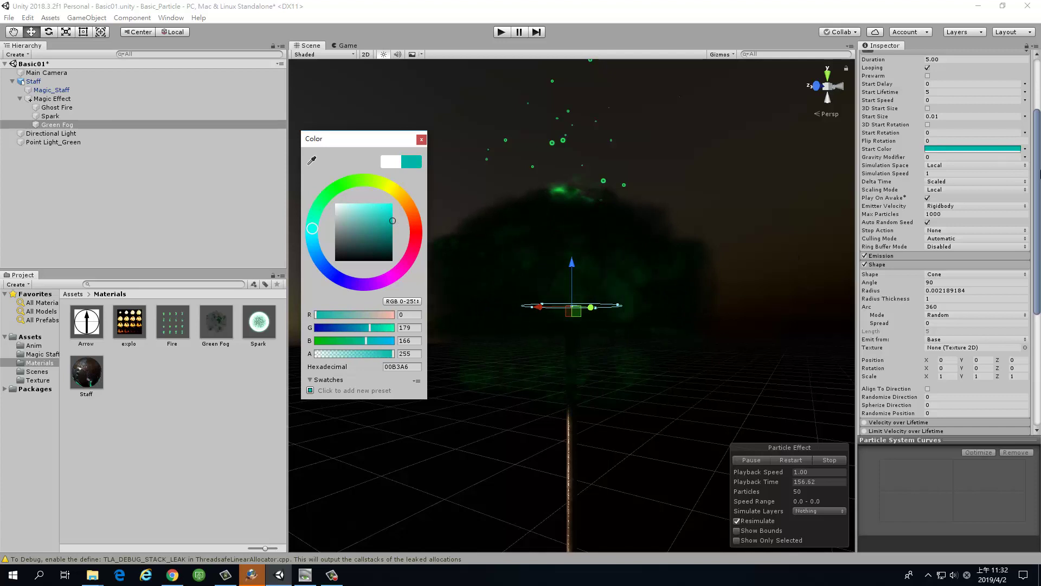
pyautogui.click(908, 265)
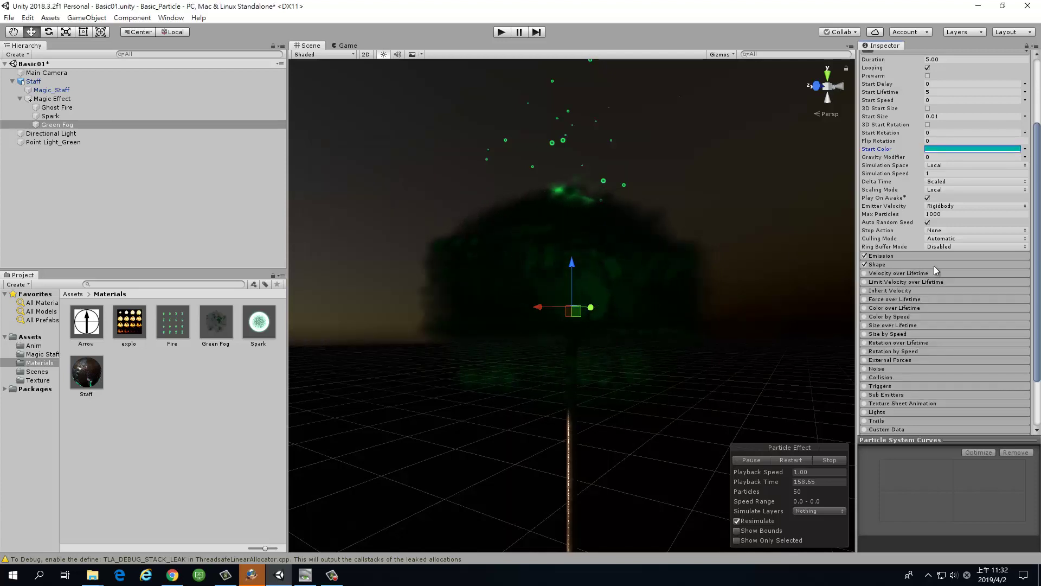
pyautogui.click(923, 255)
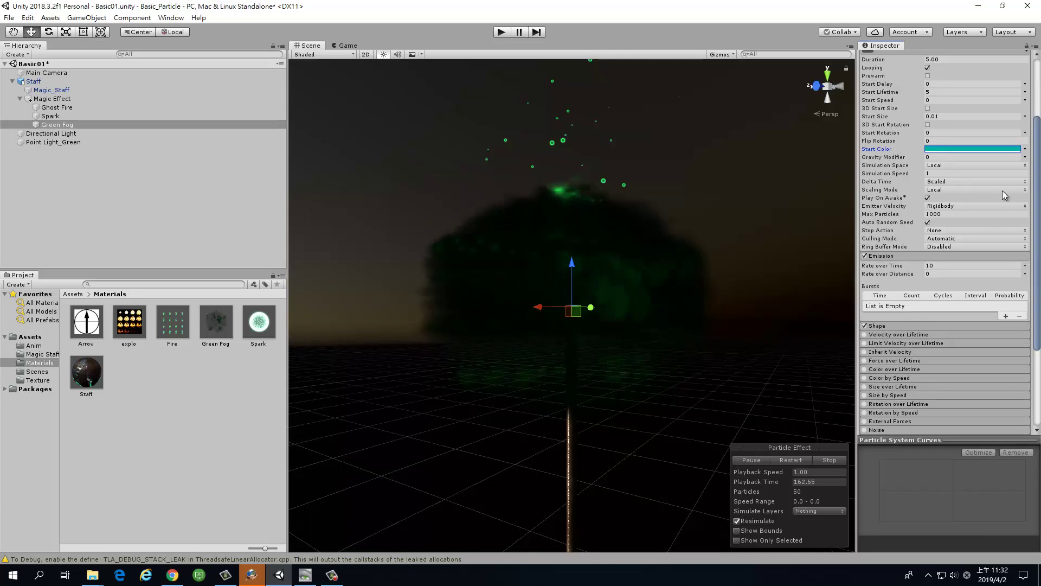
# - Set Start Size to Random Between Two Constants, 0.001 and 0.005
pyautogui.scroll(3, 955, 177)
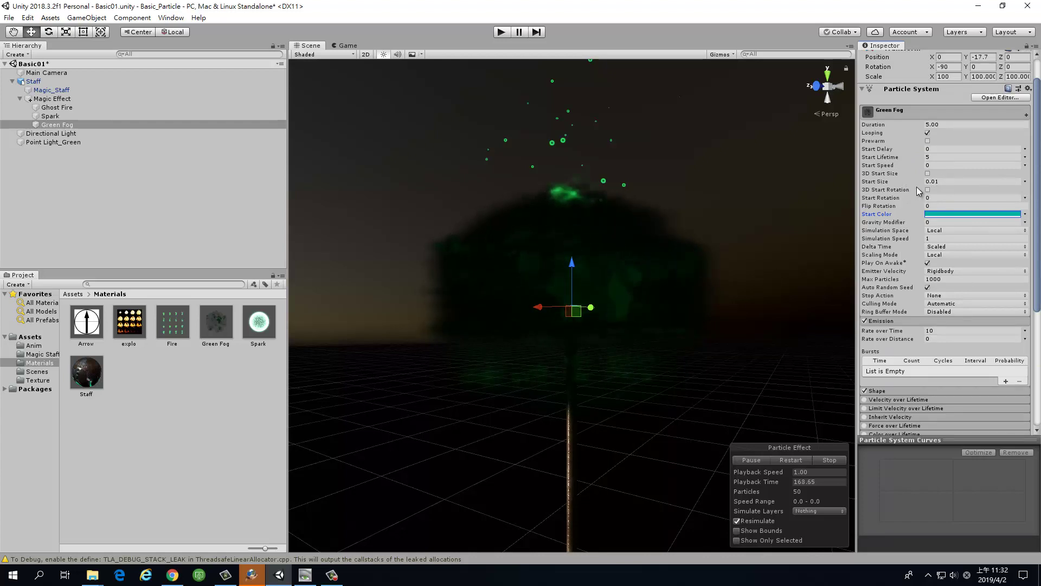
pyautogui.moveTo(922, 185)
pyautogui.mouseDown()
pyautogui.moveTo(910, 186)
pyautogui.moveTo(921, 184)
pyautogui.mouseUp()
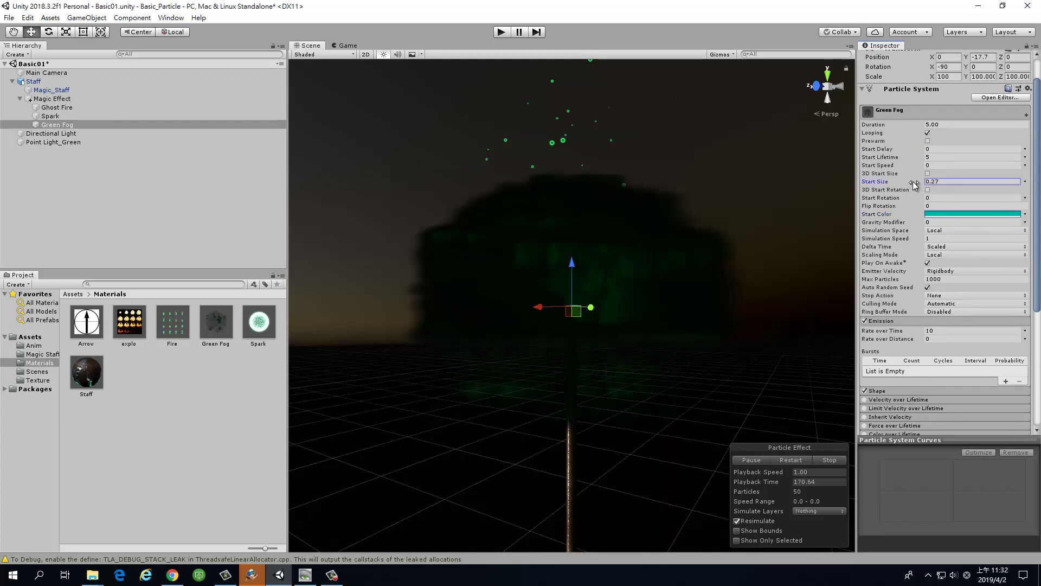
pyautogui.click(943, 187)
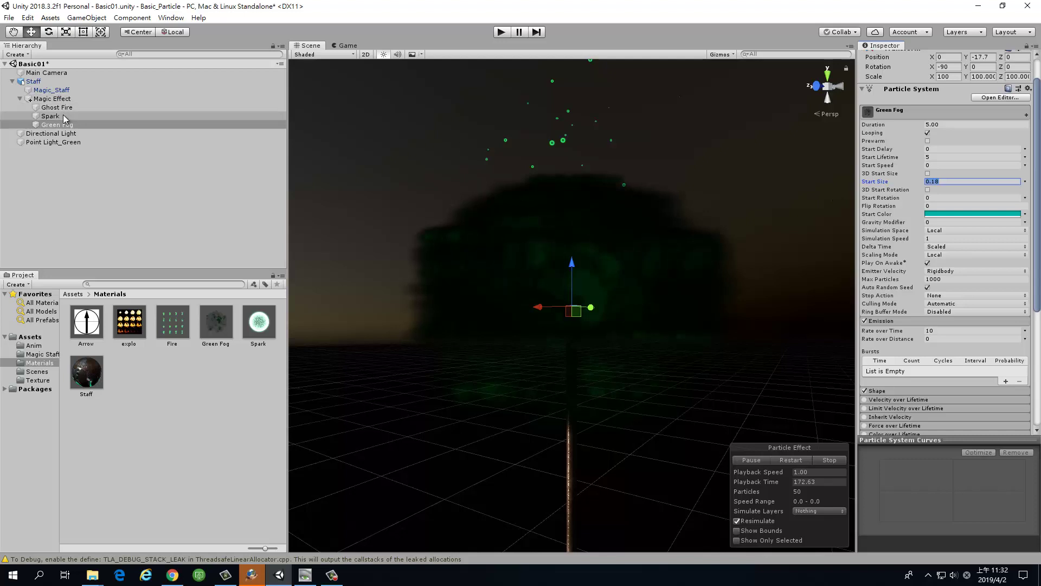
pyautogui.write('0')
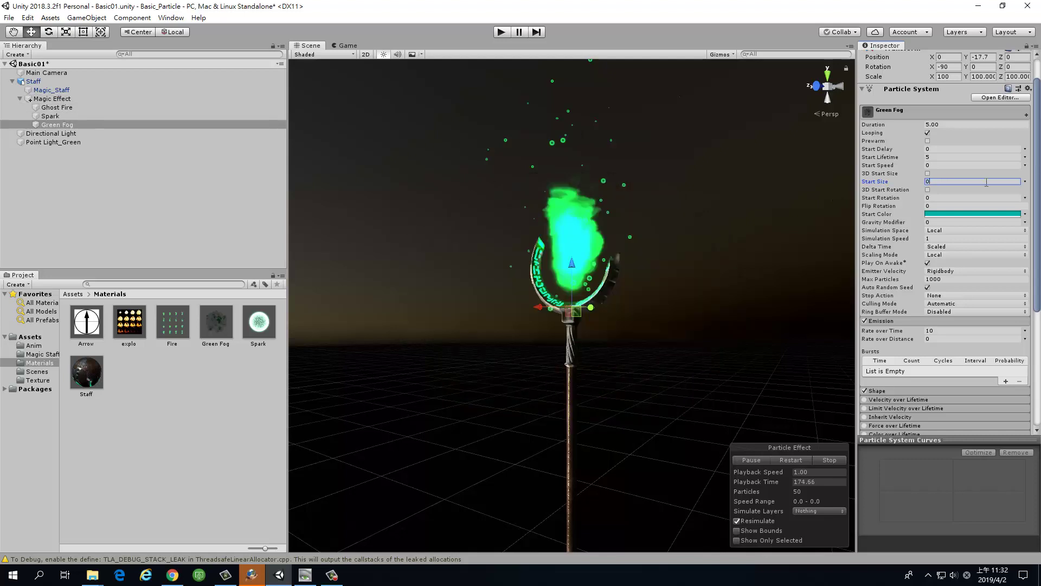
pyautogui.write('5')
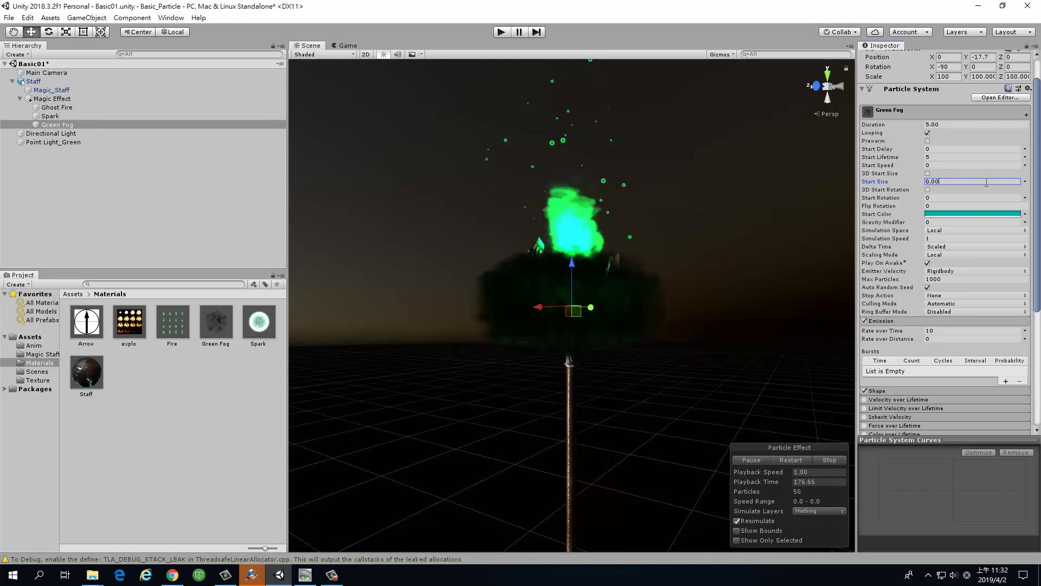
pyautogui.click(1025, 182)
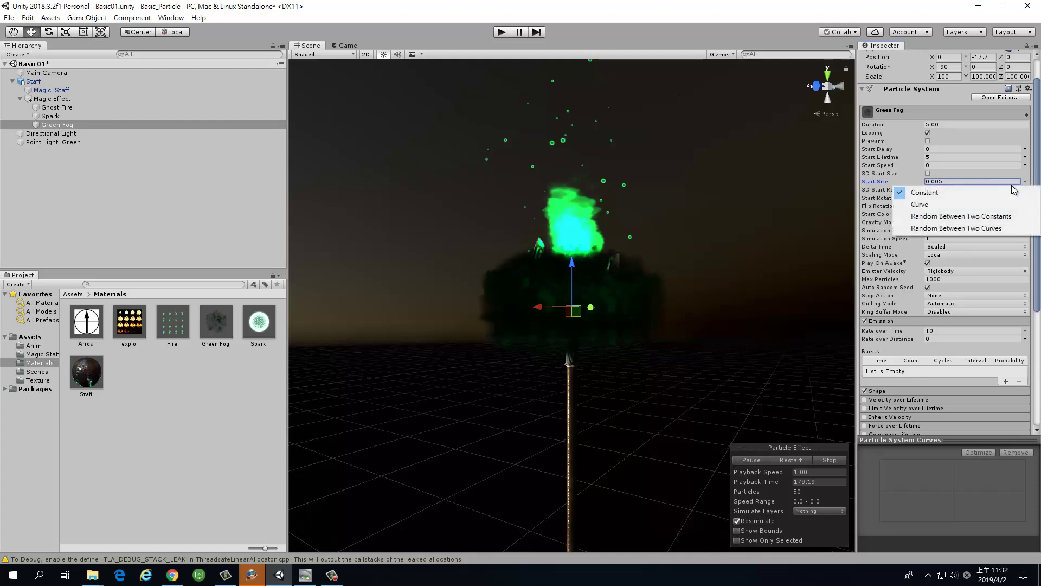
pyautogui.click(986, 216)
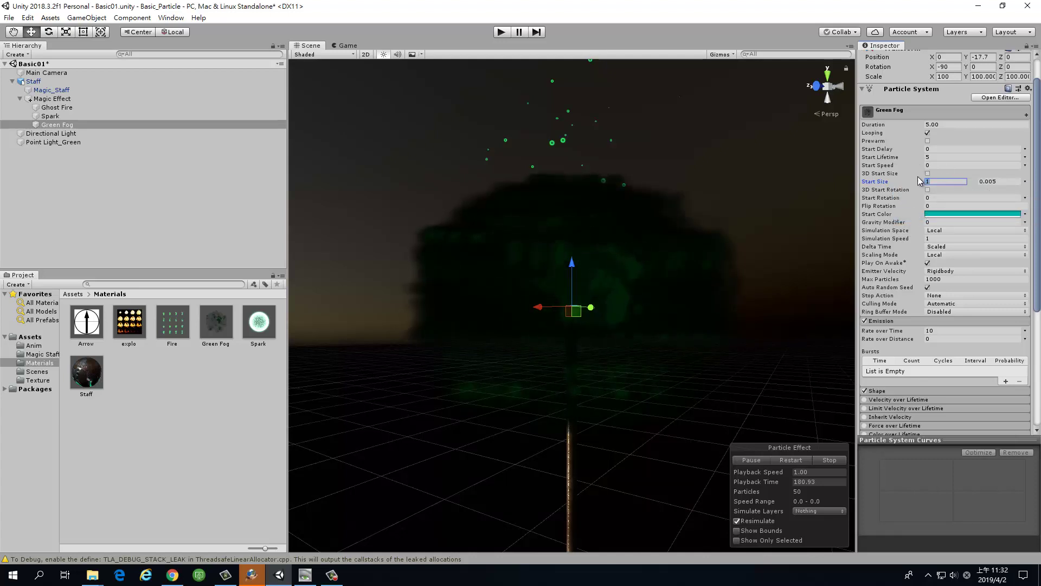
pyautogui.write('0.01')
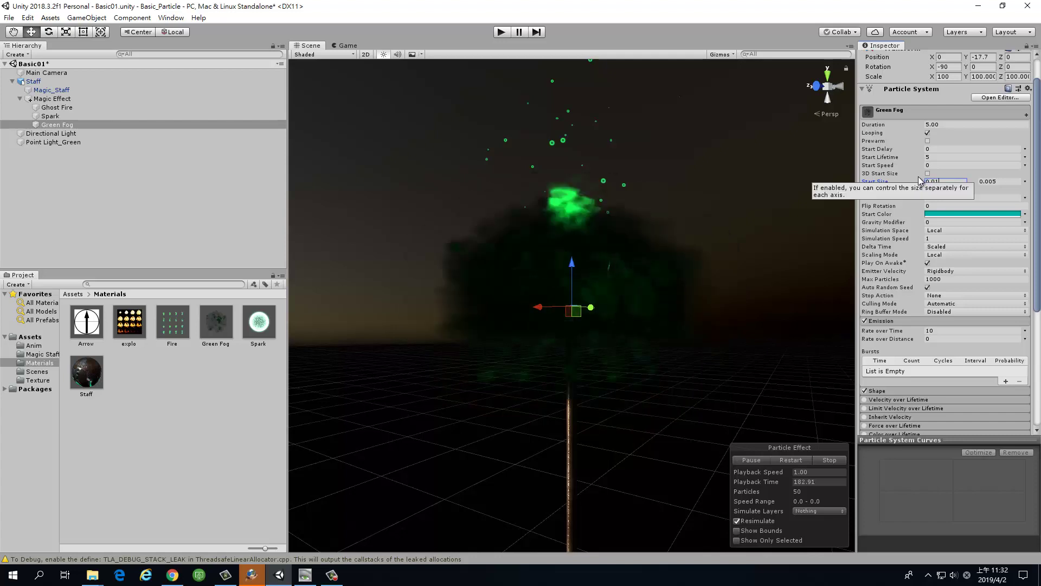
pyautogui.press('BackSpace')
pyautogui.write('01')
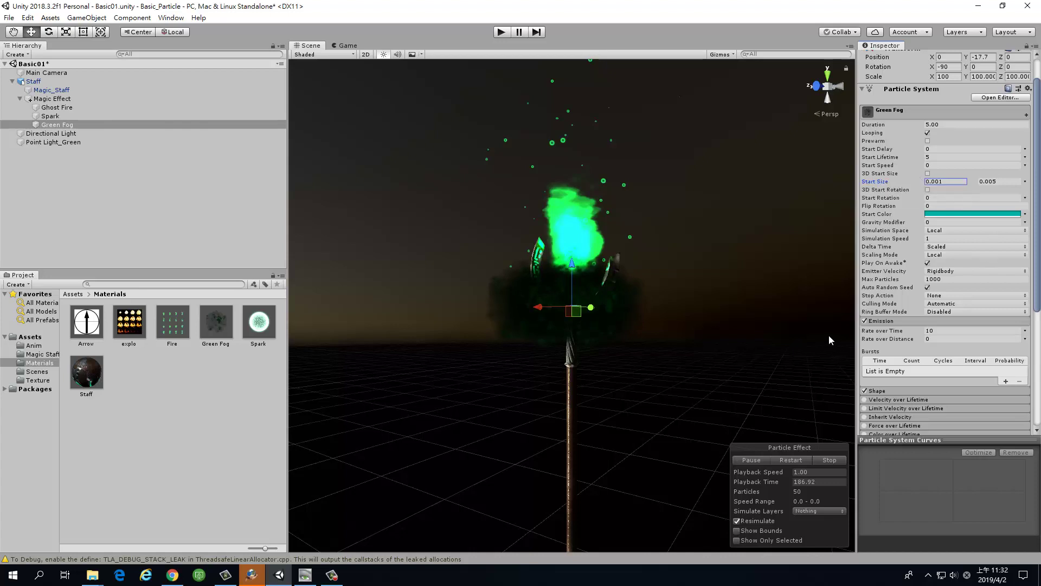
# - Review Shape, then enable Velocity over Lifetime with Orbital Y at 0
pyautogui.scroll(-5, 977, 373)
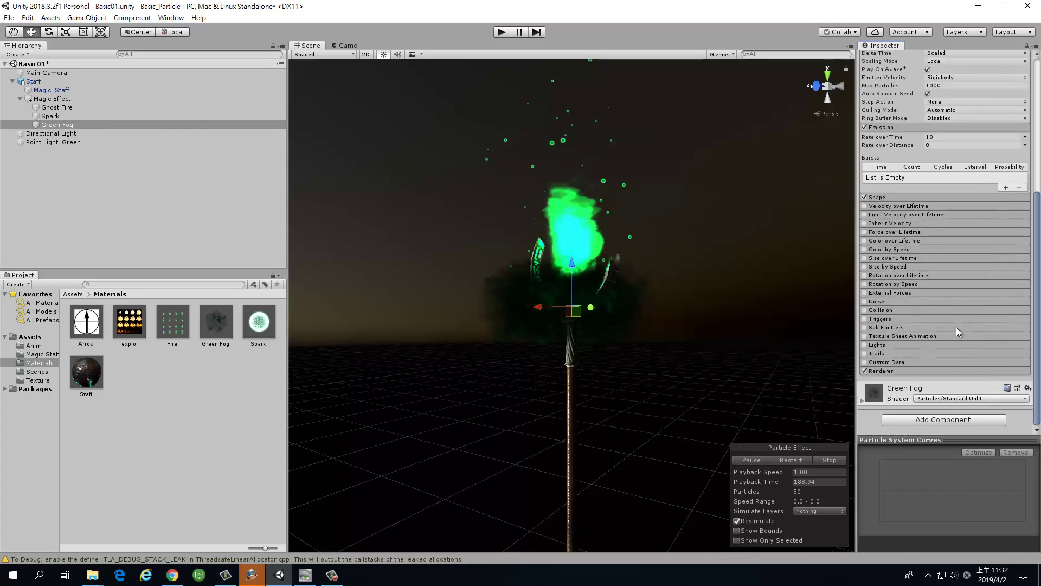
pyautogui.scroll(-3, 937, 304)
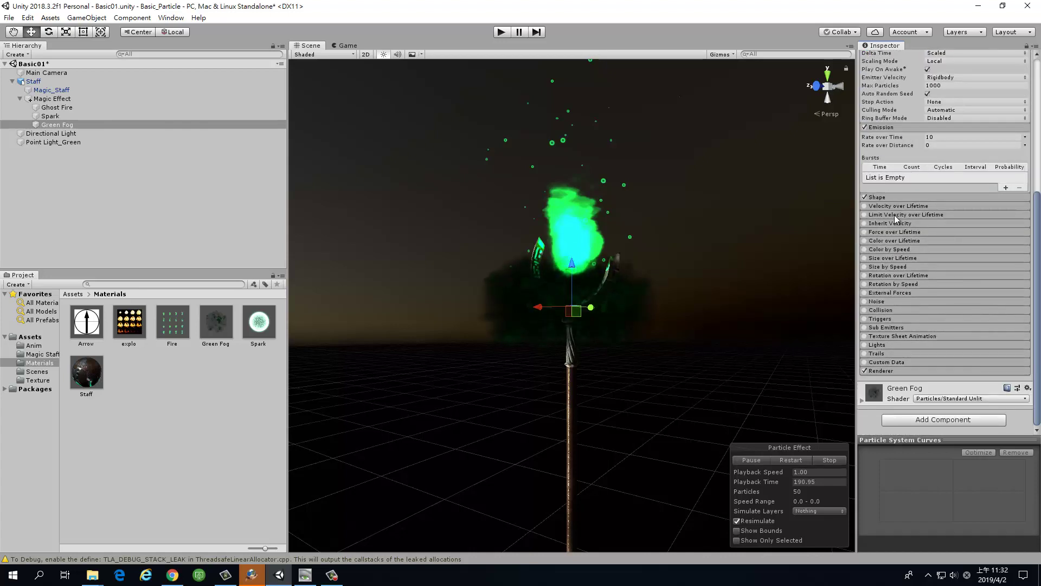
pyautogui.click(880, 199)
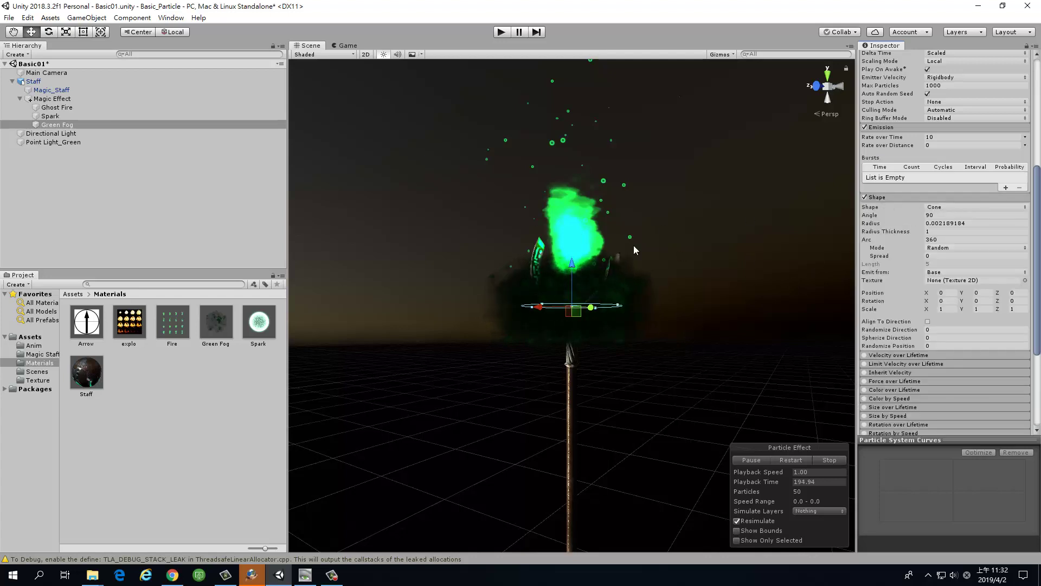
pyautogui.scroll(7, 1003, 192)
pyautogui.scroll(-13, 980, 219)
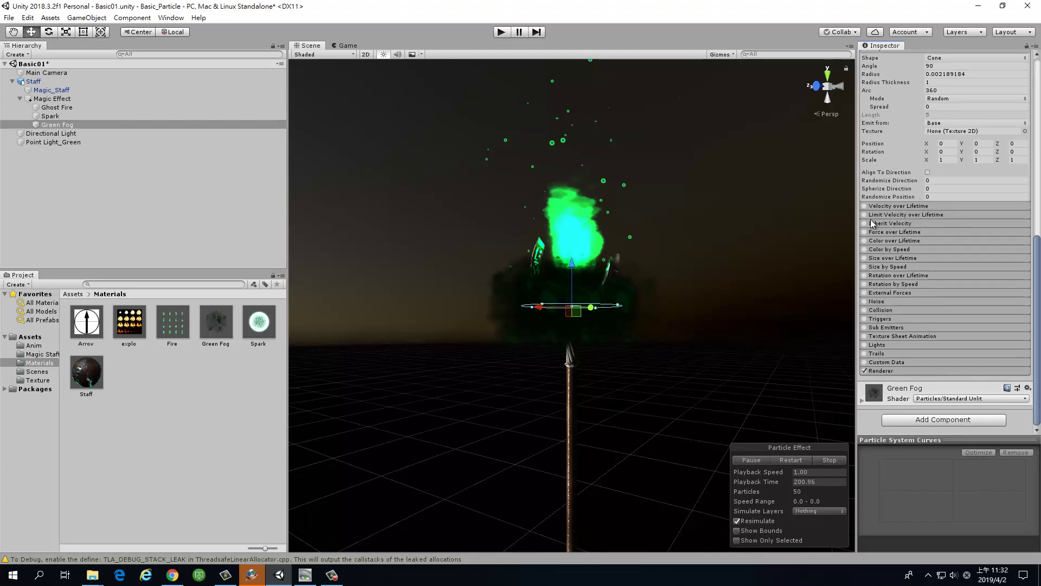
pyautogui.click(933, 206)
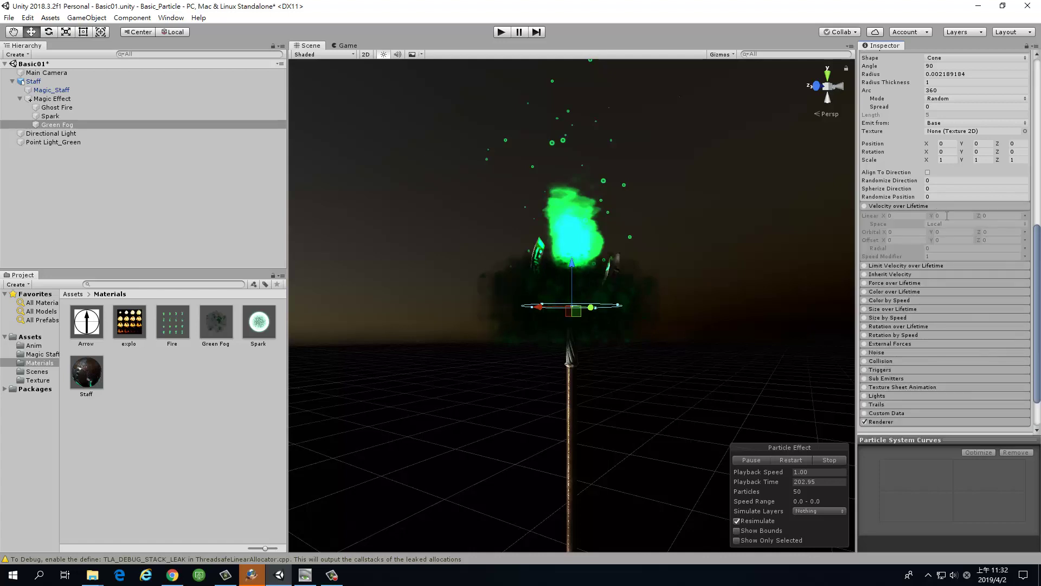
pyautogui.click(865, 206)
pyautogui.click(972, 234)
pyautogui.write('5')
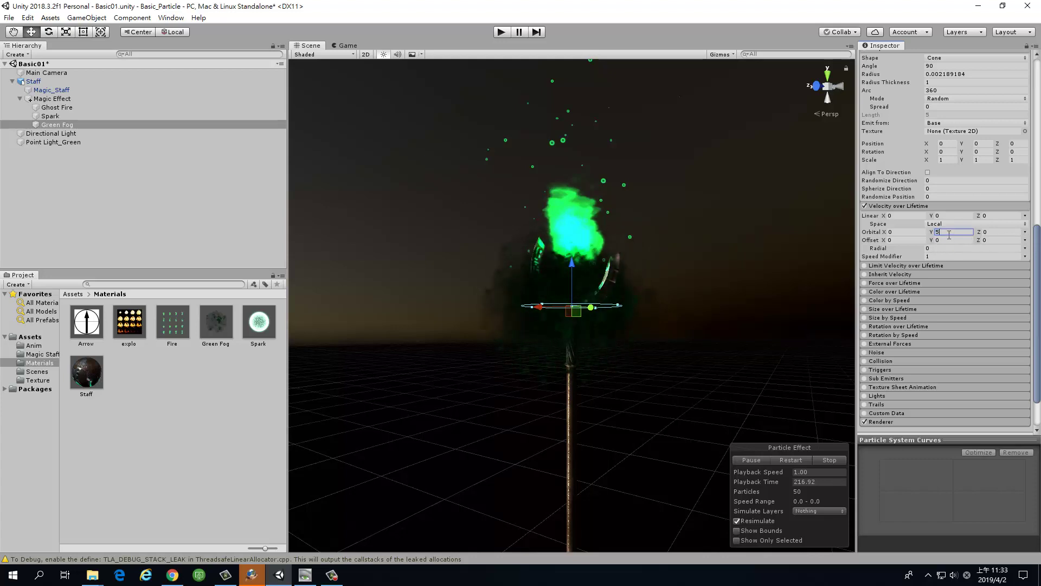
pyautogui.press('BackSpace')
pyautogui.write('0')
pyautogui.press('Tab')
pyautogui.write('5')
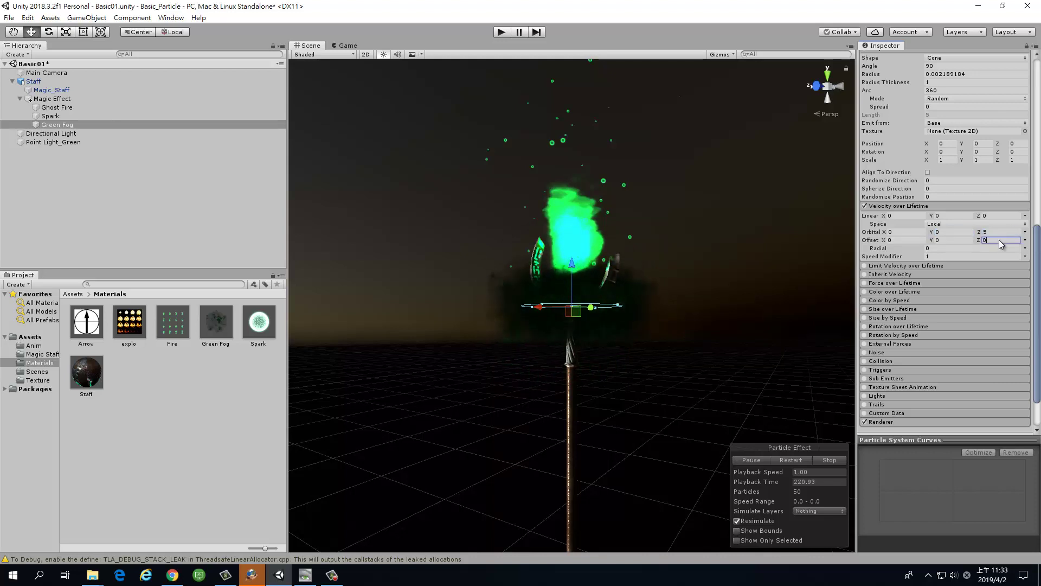
# - Make Orbital velocity Random Between Two Constants, keeping Local space and a constant Offset
pyautogui.click(1025, 233)
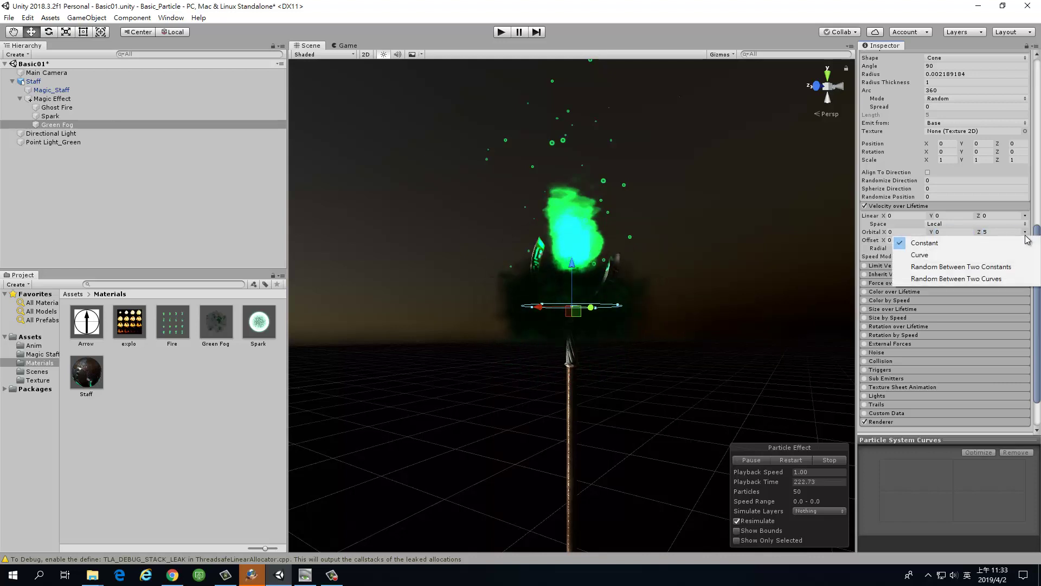
pyautogui.click(984, 267)
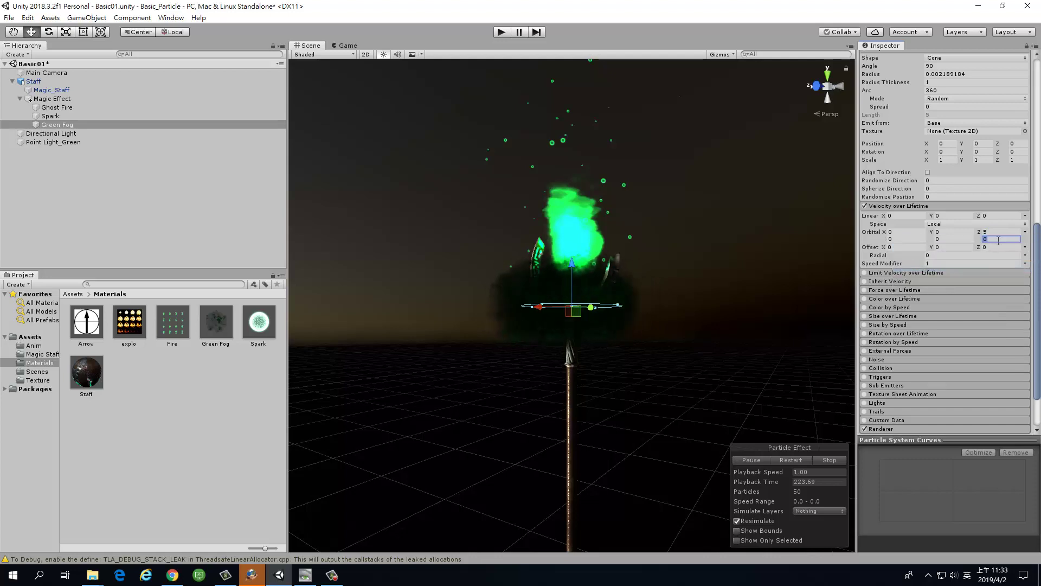
pyautogui.click(973, 225)
pyautogui.click(1008, 230)
pyautogui.write('2')
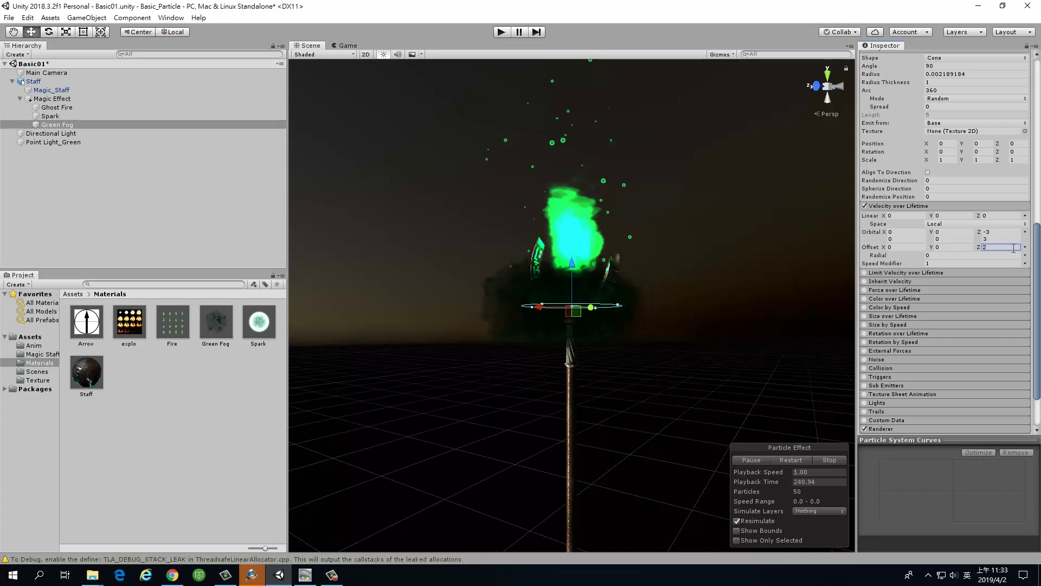
pyautogui.click(1025, 247)
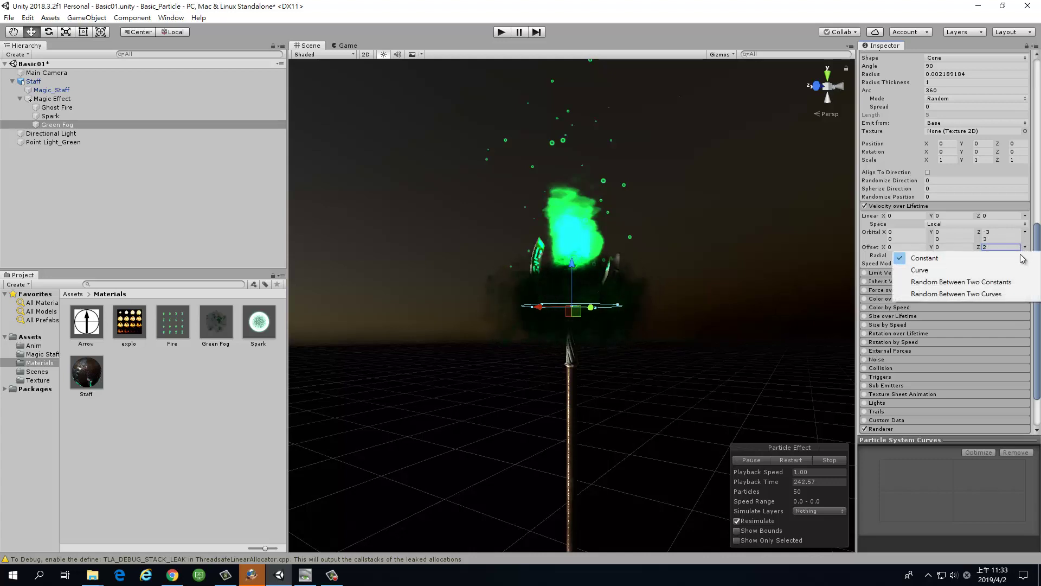
pyautogui.click(1036, 226)
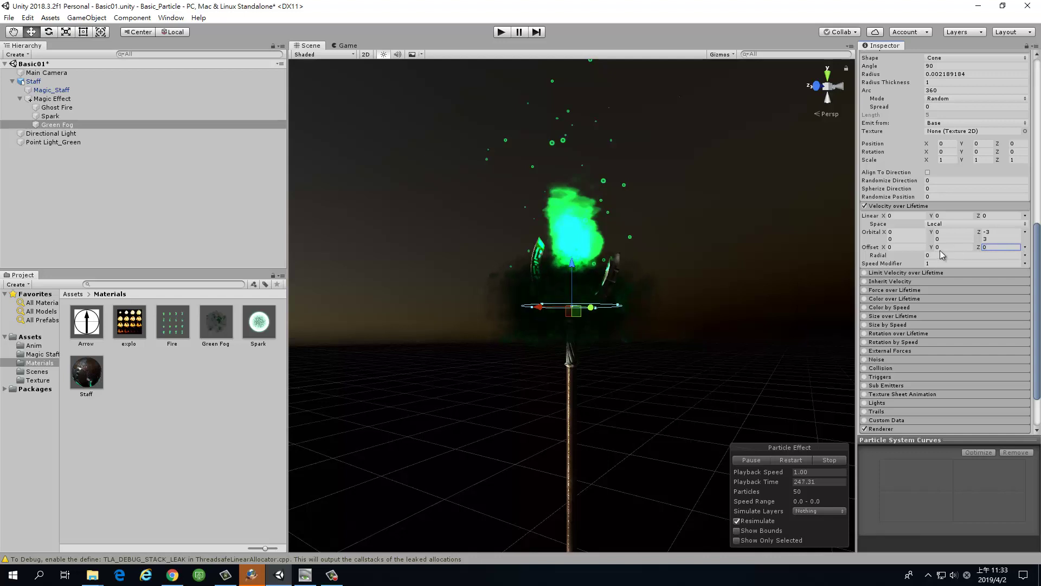
# - Set Offset Y to 0, raise Offset Z to 0.96, and Radial velocity to 0.001
pyautogui.moveTo(933, 250); pyautogui.dragTo(911, 254)
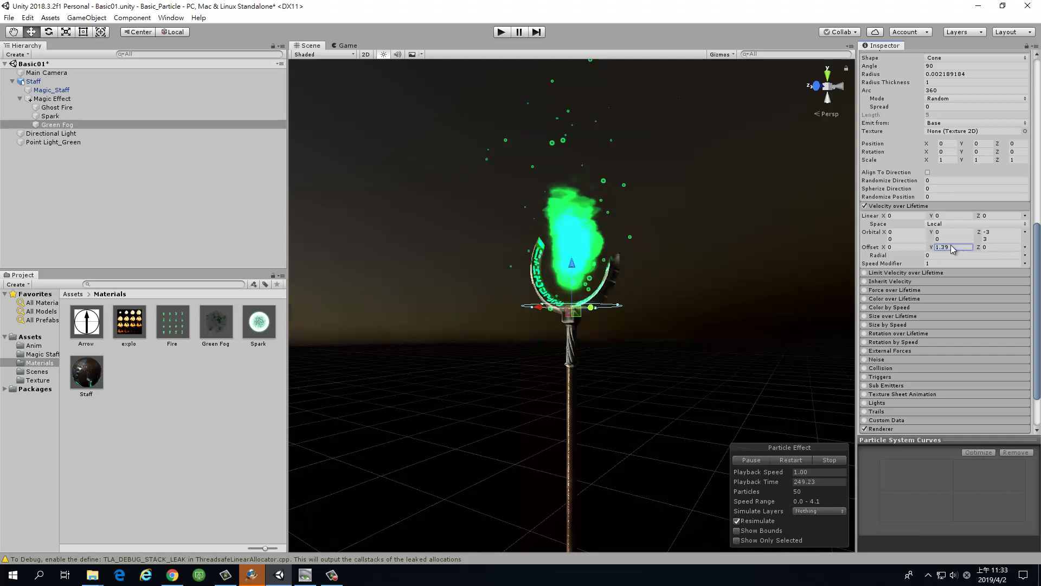
pyautogui.write('0')
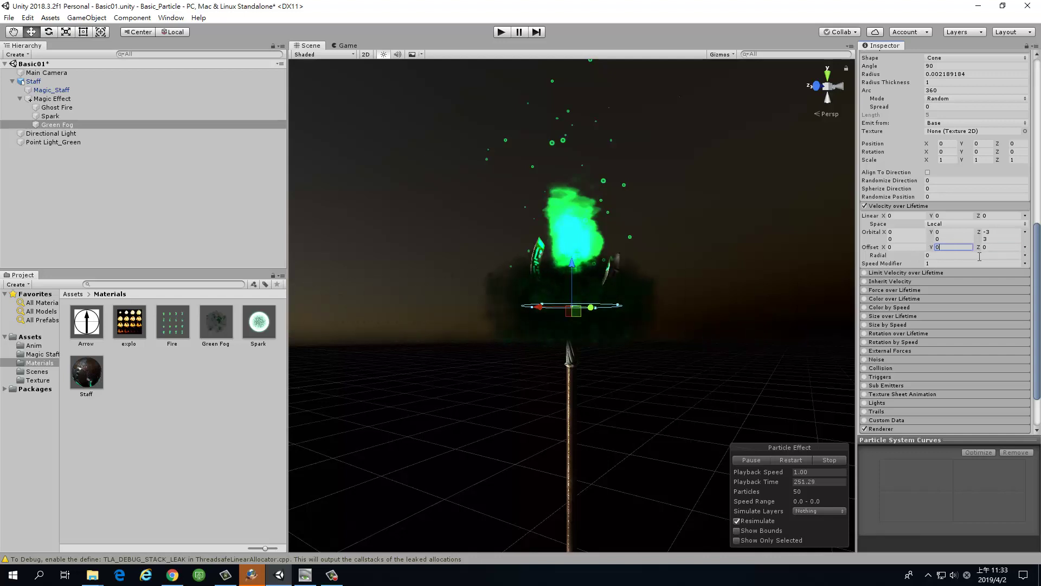
pyautogui.moveTo(979, 248); pyautogui.dragTo(992, 252)
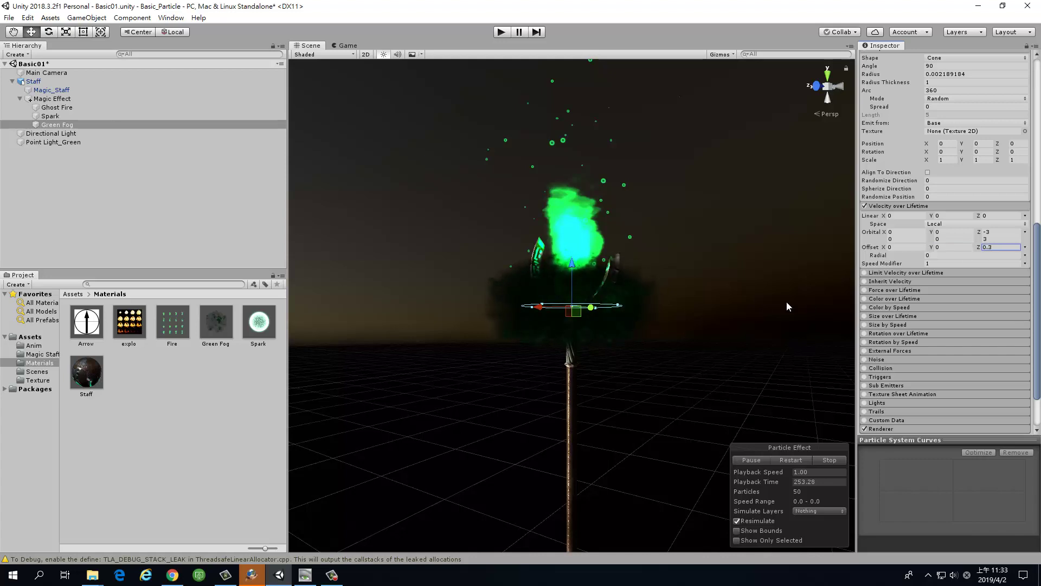
pyautogui.keyDown('alt'); pyautogui.moveTo(789, 307); pyautogui.dragTo(925, 230); pyautogui.keyUp('alt')
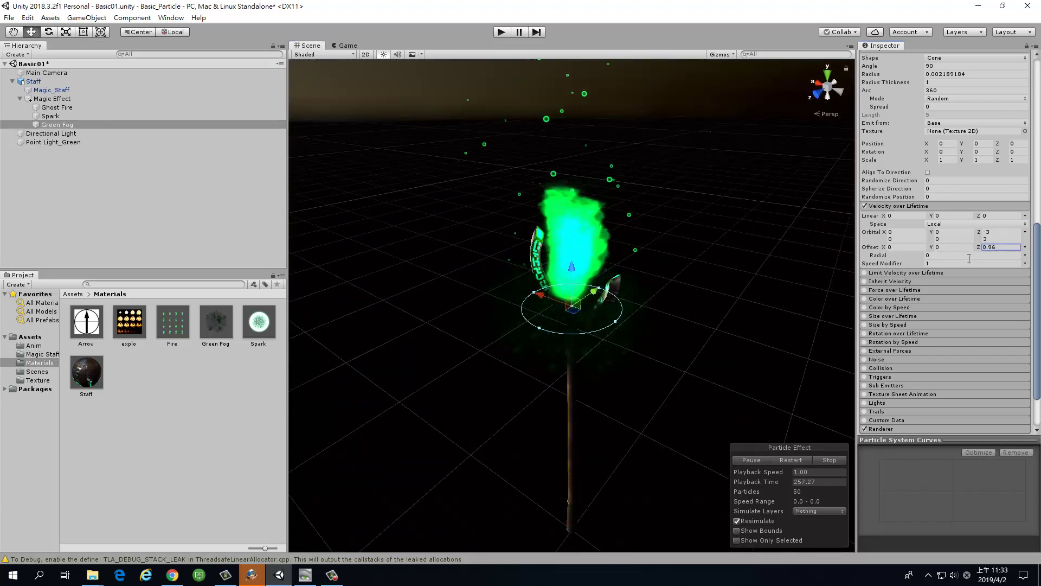
pyautogui.click(928, 255)
pyautogui.write('0.09')
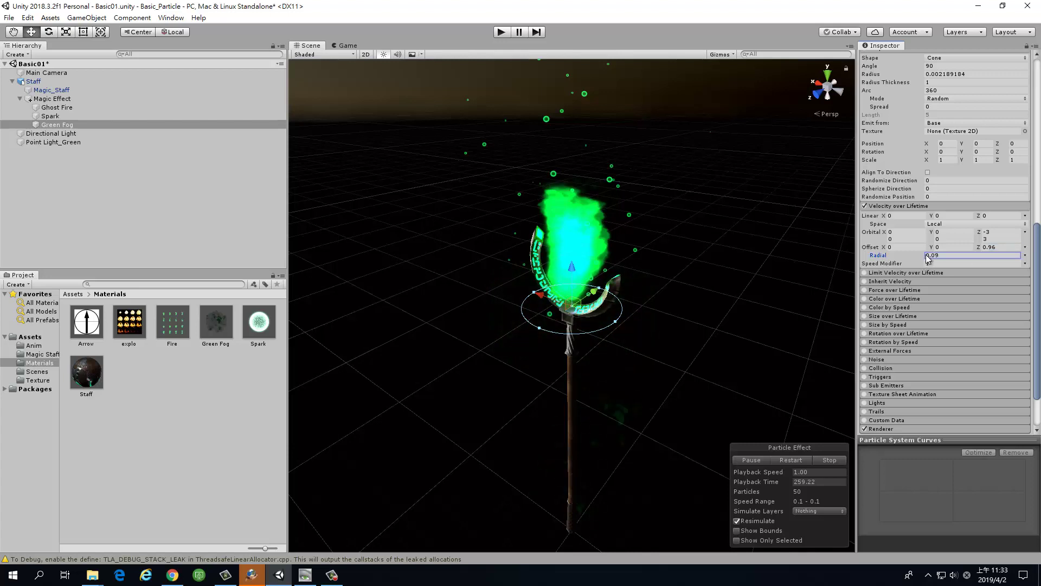
pyautogui.moveTo(925, 259); pyautogui.dragTo(930, 260)
pyautogui.write('0.0')
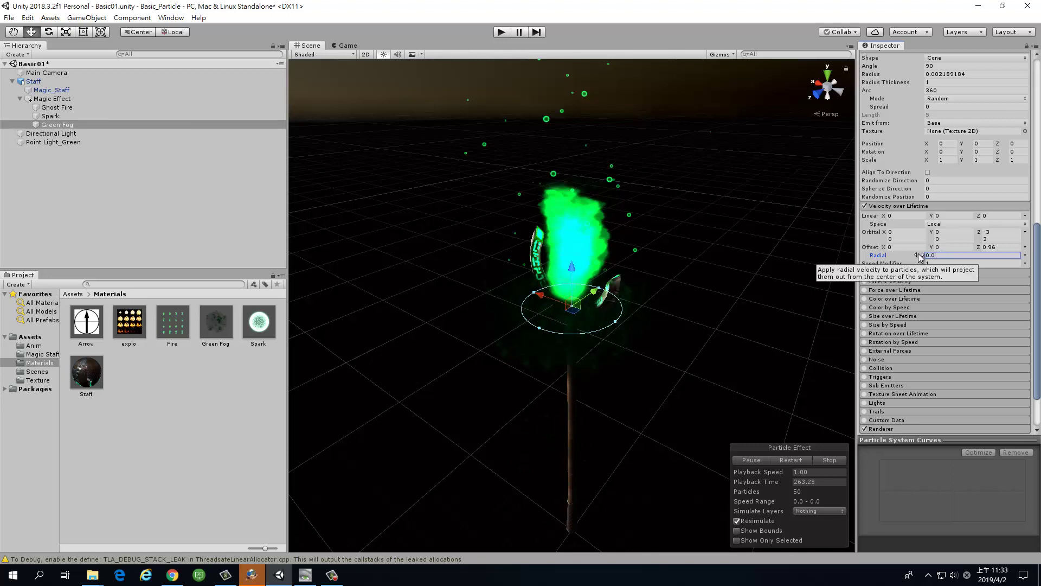
pyautogui.write('01')
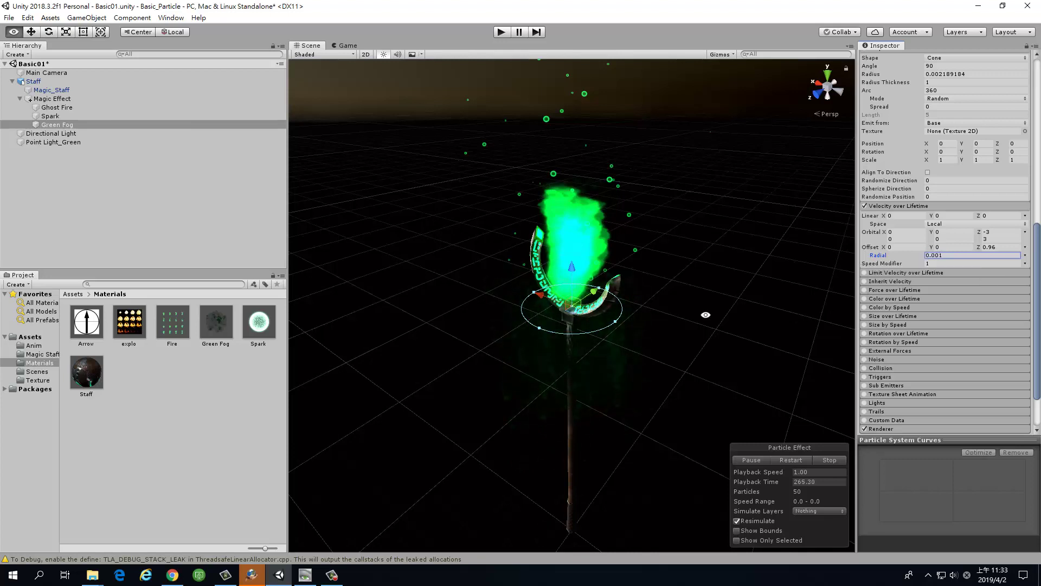
# - Move the Green Fog emitter above the staff, then lower it back onto the staff head
pyautogui.moveTo(664, 383); pyautogui.dragTo(692, 290, button='middle')
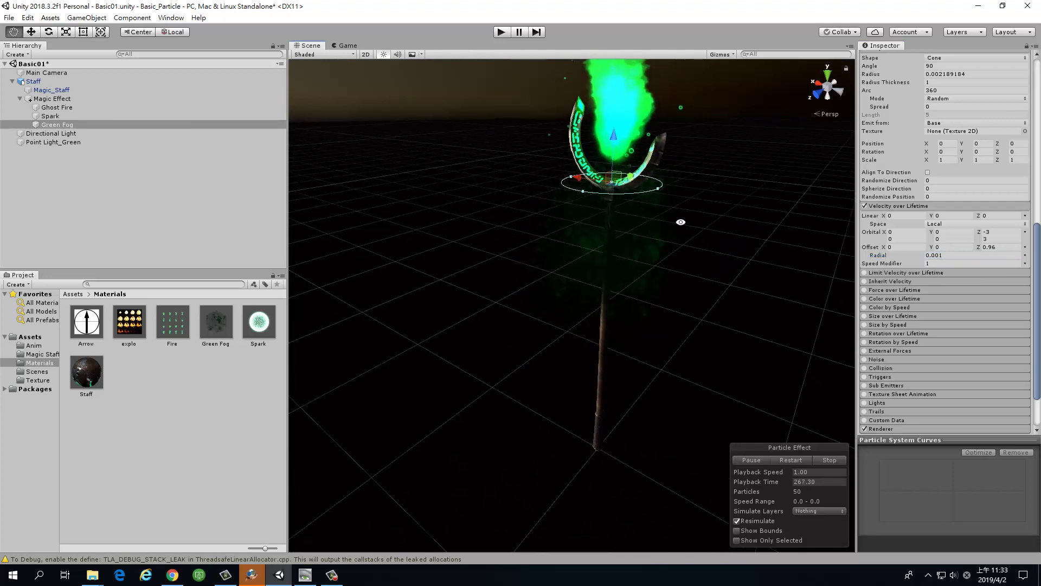
pyautogui.keyDown('alt'); pyautogui.moveTo(692, 289); pyautogui.dragTo(739, 285); pyautogui.keyUp('alt')
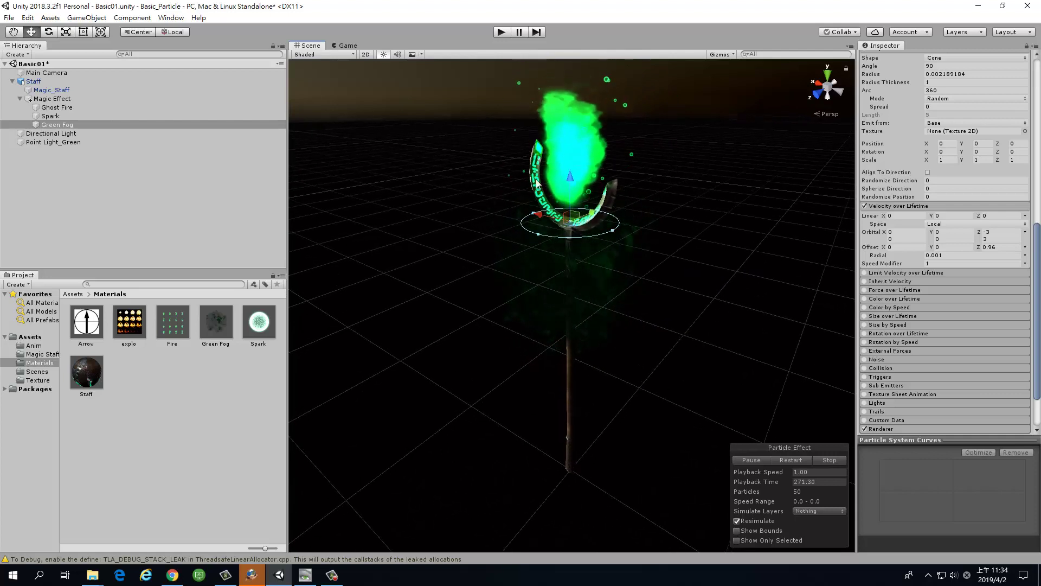
pyautogui.moveTo(573, 180)
pyautogui.mouseDown()
pyautogui.moveTo(596, 80)
pyautogui.moveTo(591, 118)
pyautogui.mouseUp()
pyautogui.moveTo(757, 387)
pyautogui.keyDown('alt'); pyautogui.mouseDown()
pyautogui.moveTo(765, 339)
pyautogui.moveTo(611, 242)
pyautogui.mouseUp(); pyautogui.keyUp('alt')
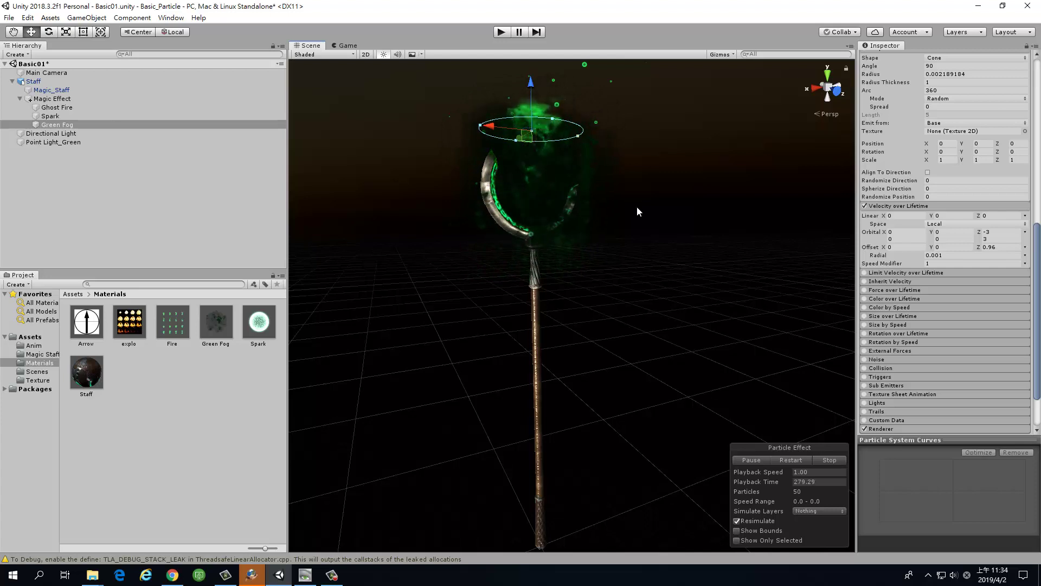
pyautogui.moveTo(531, 83)
pyautogui.mouseDown()
pyautogui.moveTo(507, 148)
pyautogui.moveTo(525, 215)
pyautogui.mouseUp()
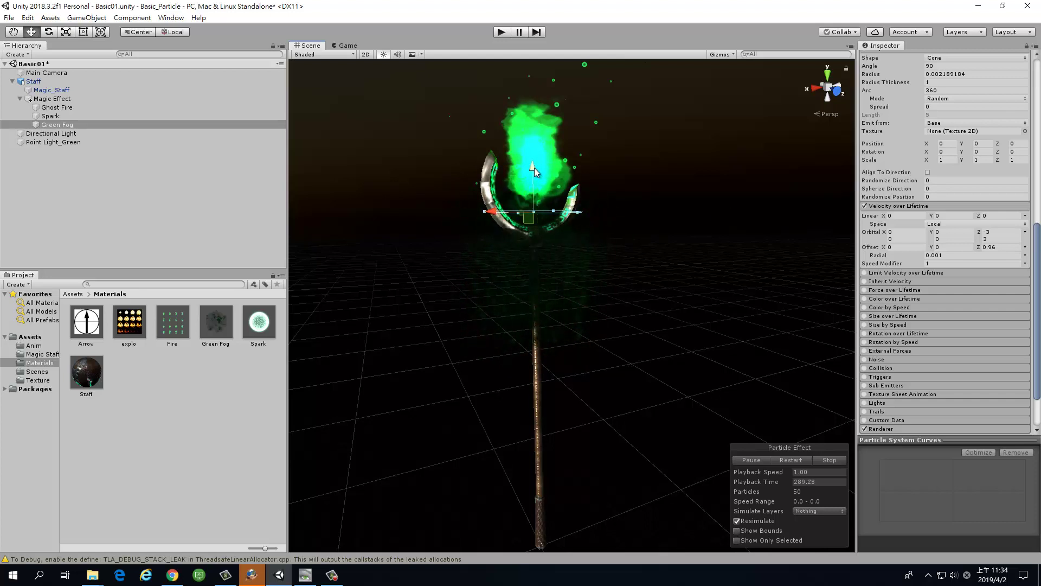
# - Enable the Color over Lifetime module on Green Fog and open its gradient
pyautogui.scroll(-2, 928, 277)
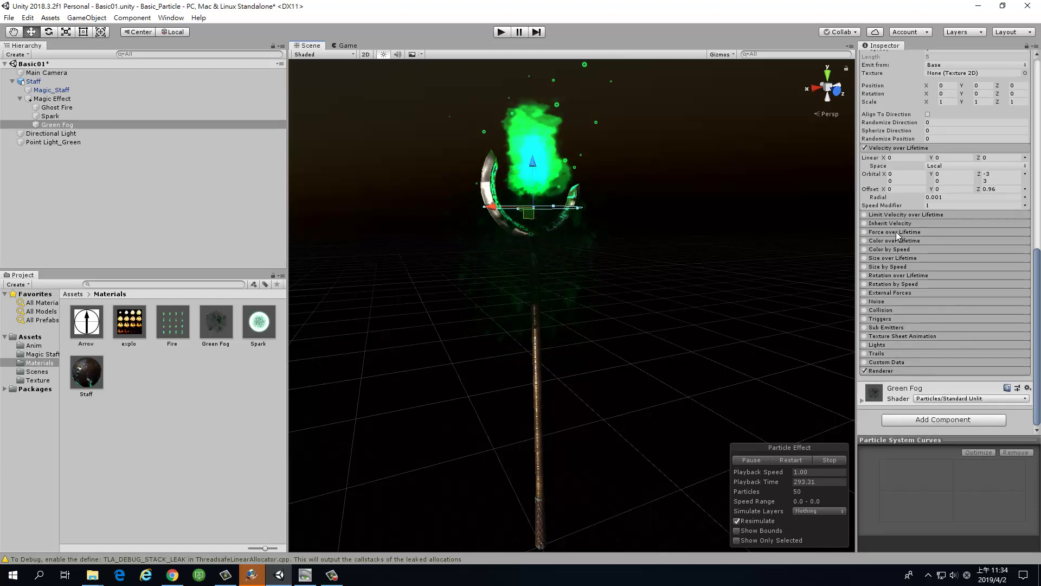
pyautogui.click(925, 240)
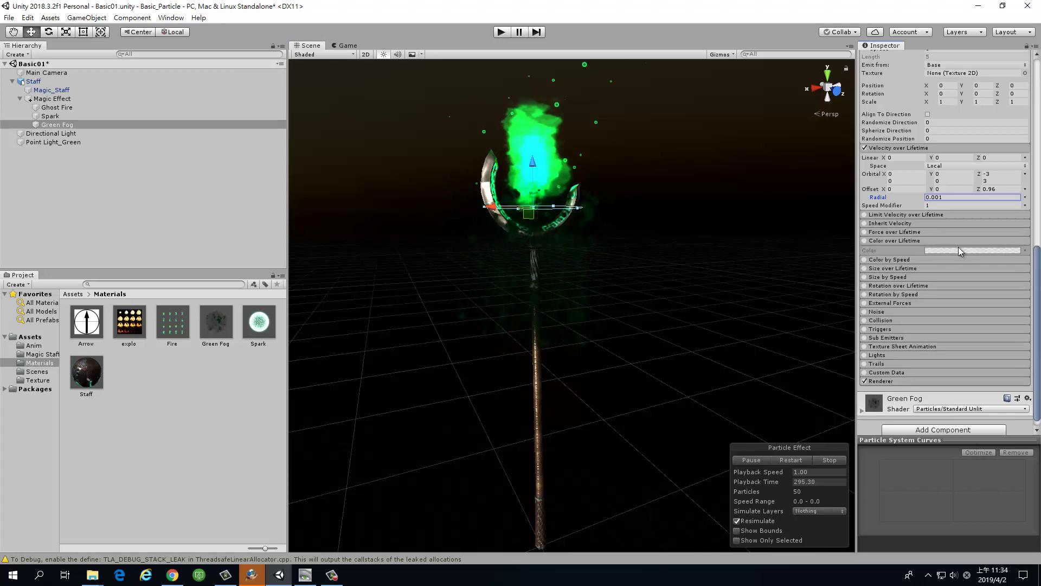
pyautogui.click(884, 241)
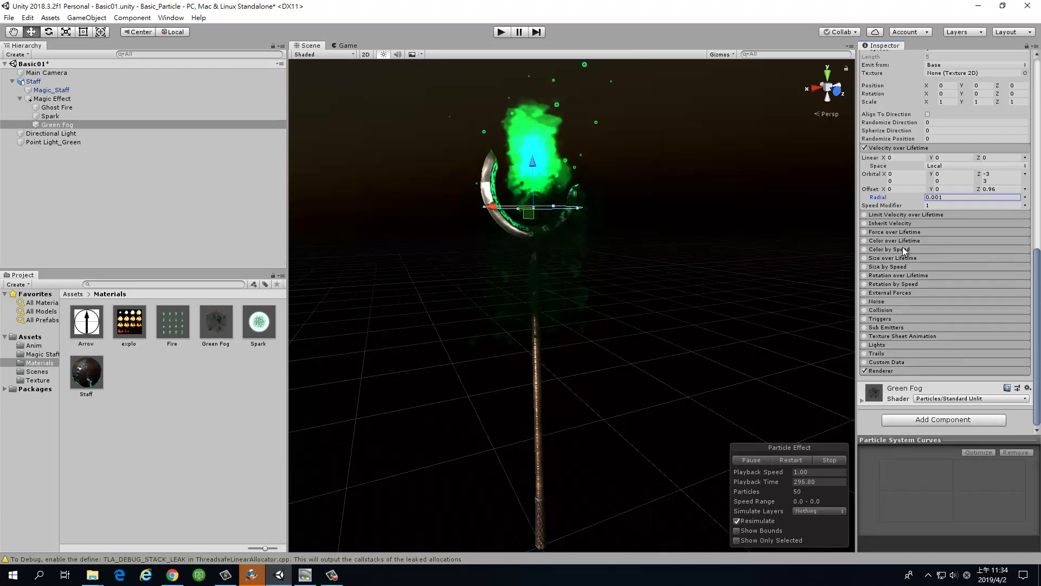
pyautogui.click(864, 240)
pyautogui.click(938, 232)
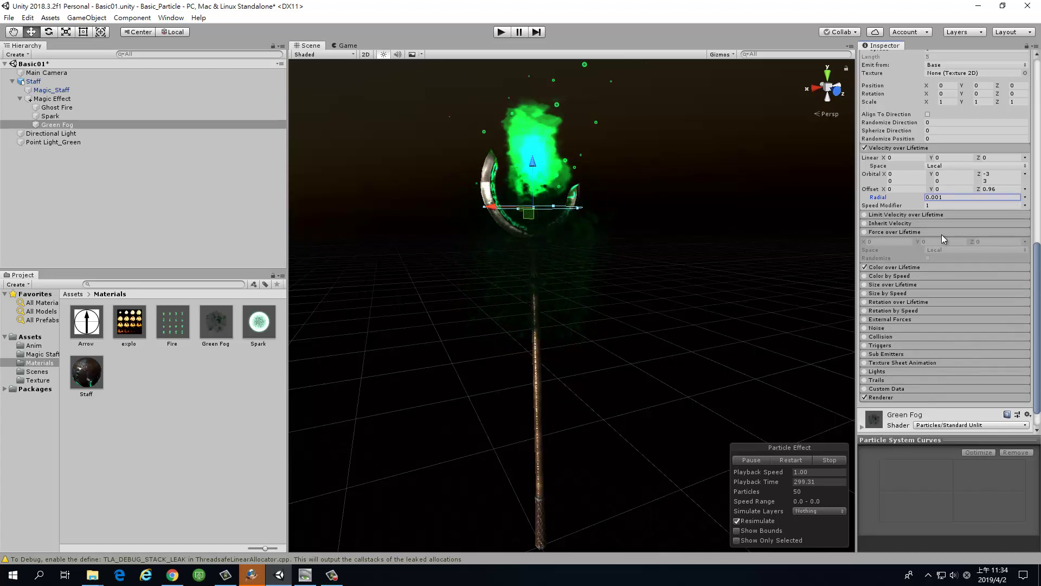
pyautogui.click(941, 234)
pyautogui.click(943, 240)
pyautogui.click(982, 250)
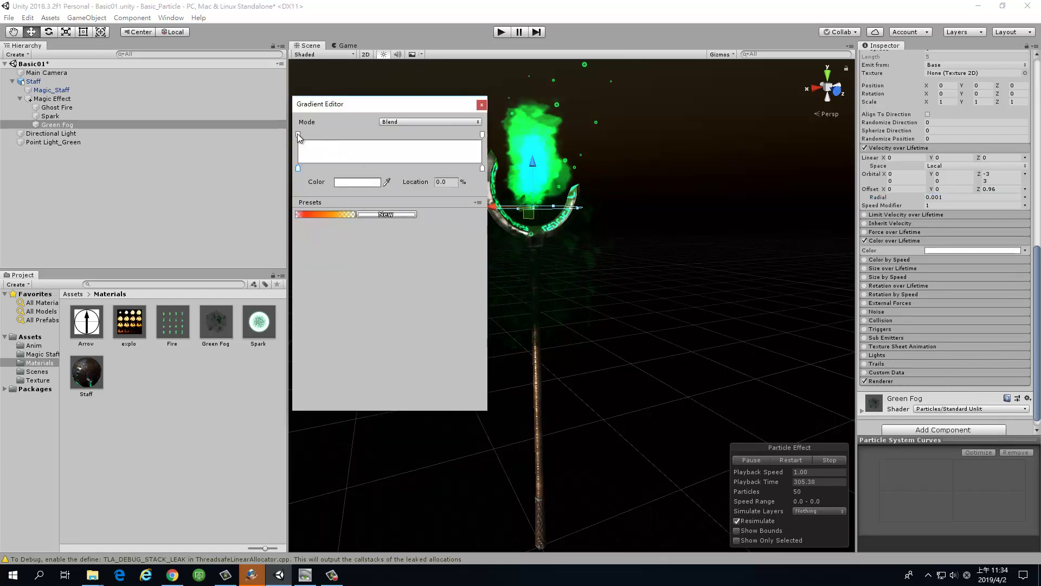
# - Set both the start and end alpha keys of the gradient to 0
pyautogui.click(358, 134)
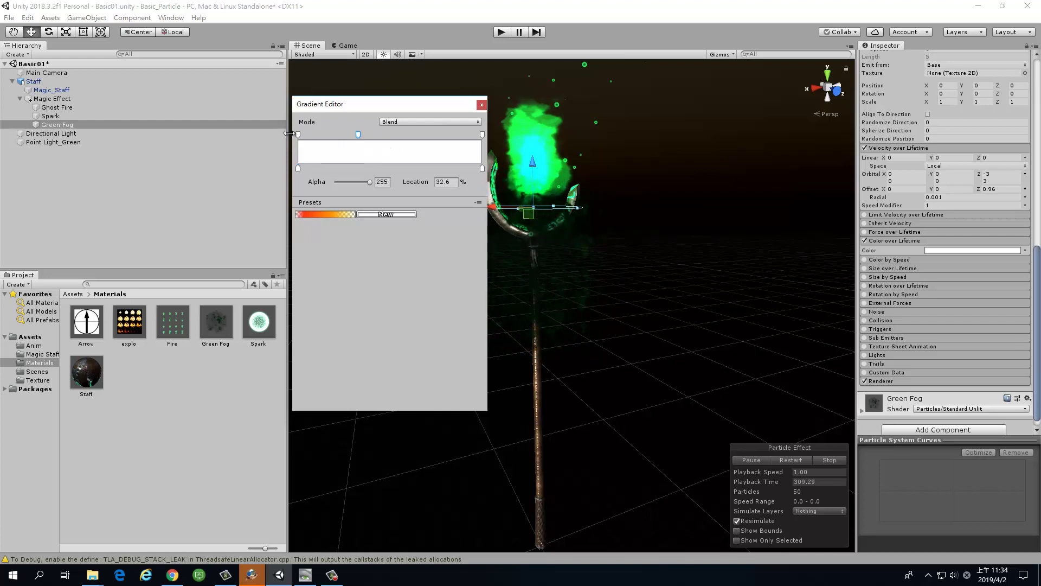
pyautogui.click(298, 135)
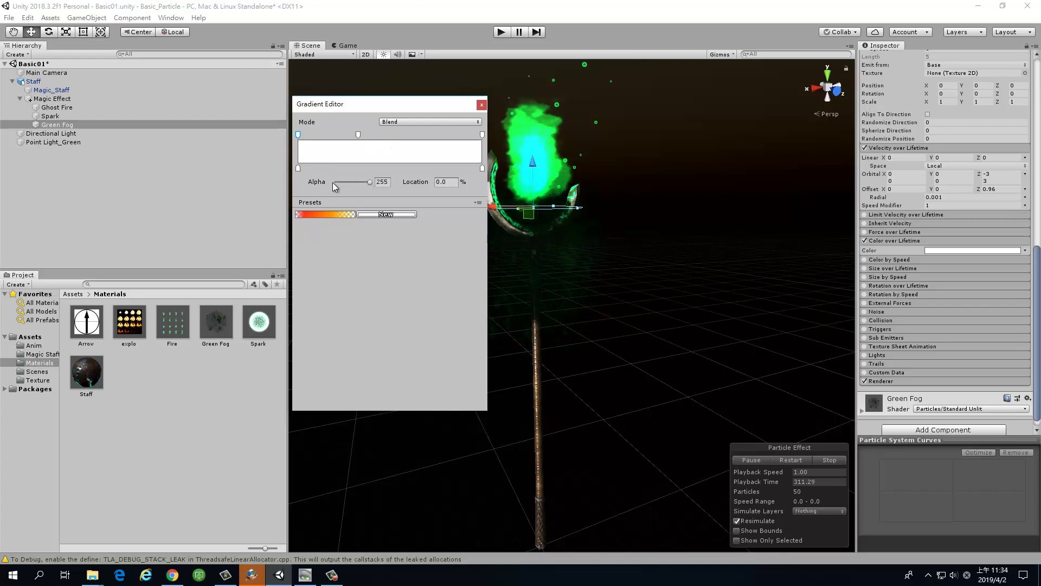
pyautogui.moveTo(371, 184); pyautogui.dragTo(331, 189)
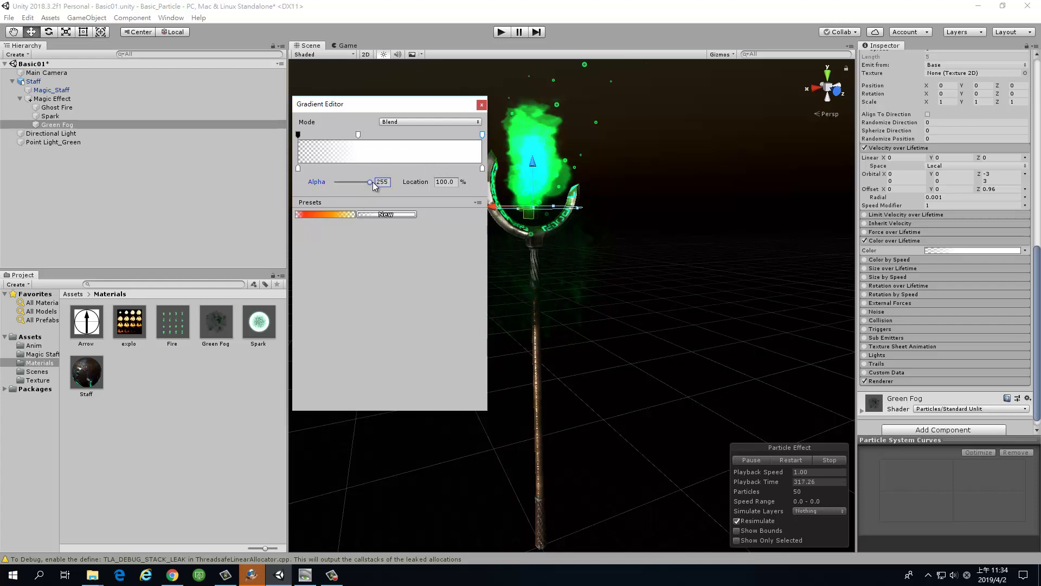
pyautogui.moveTo(367, 186); pyautogui.dragTo(305, 191)
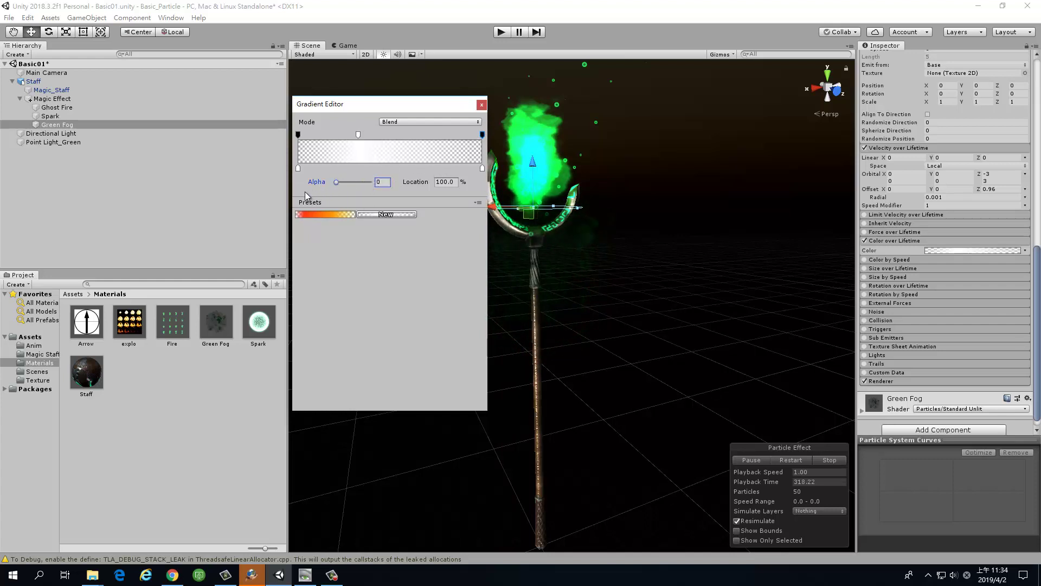
# - Add a vivid green 25FF00 colour key at about 33% along the gradient
pyautogui.click(359, 168)
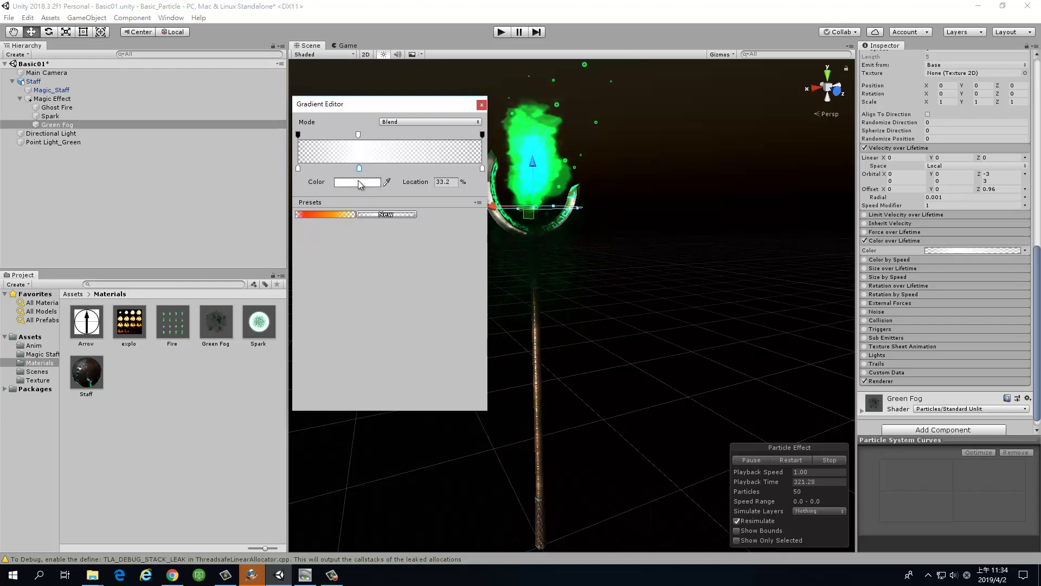
pyautogui.click(358, 182)
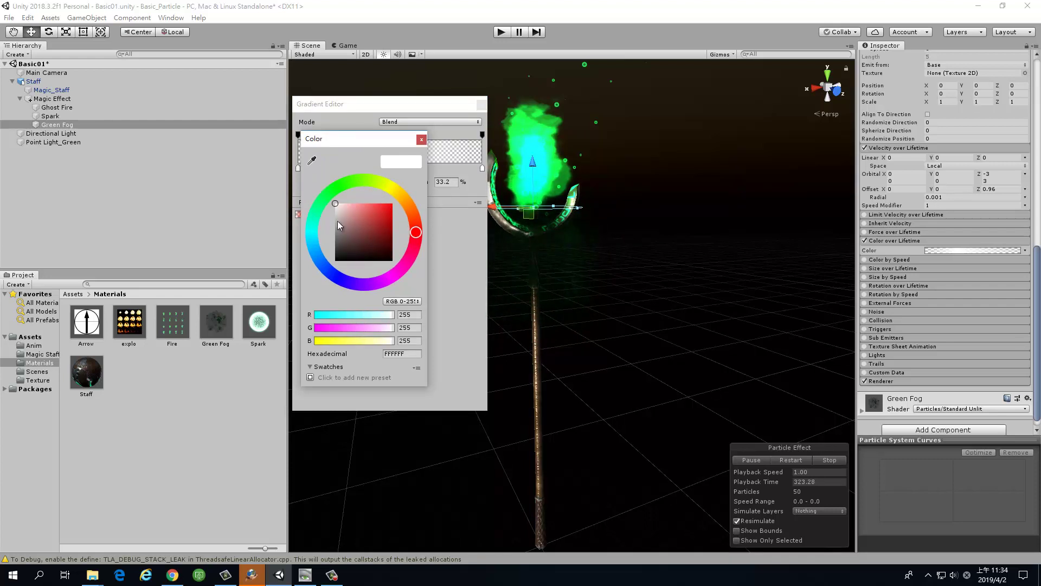
pyautogui.click(346, 184)
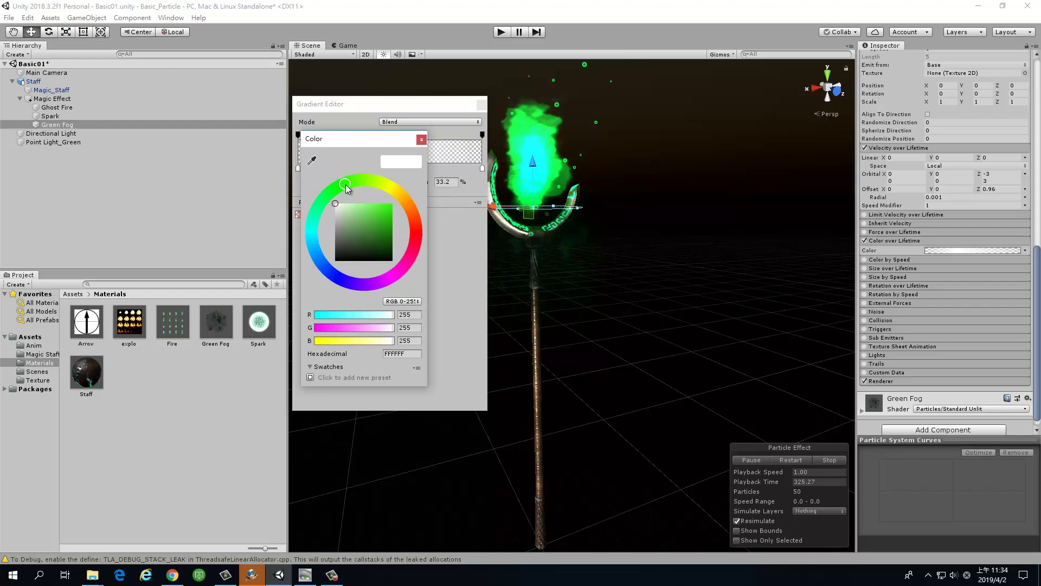
pyautogui.moveTo(389, 210); pyautogui.dragTo(393, 203)
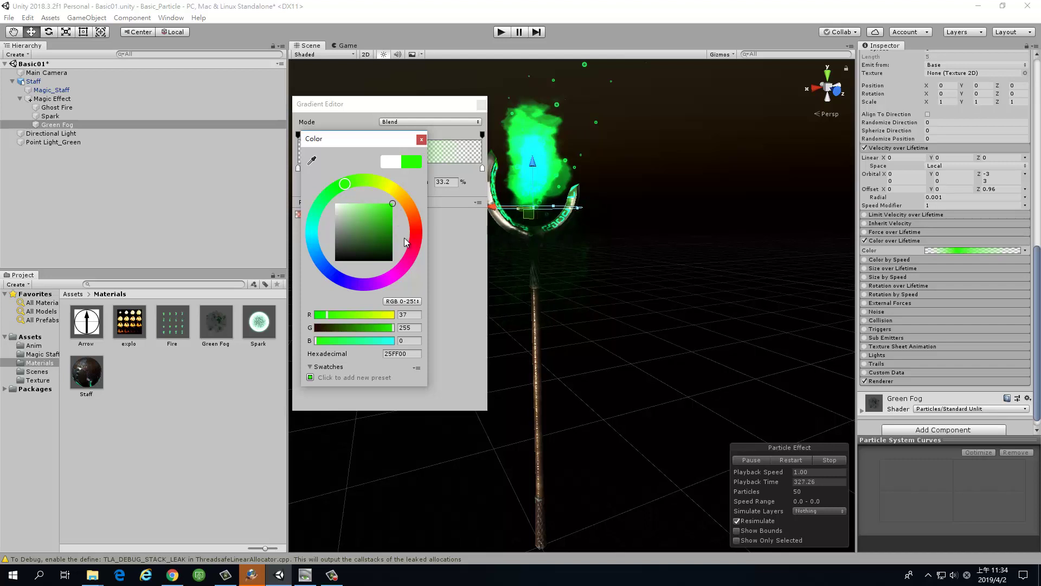
pyautogui.click(422, 140)
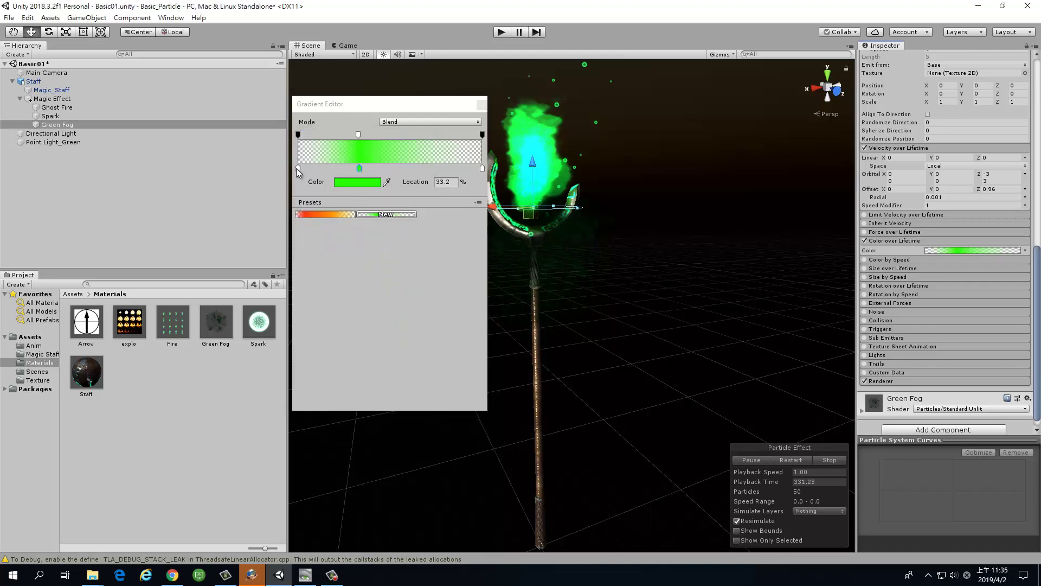
# - Make the gradient's start key yellow-green and its end key cyan 02FFE6
pyautogui.doubleClick(298, 169)
pyautogui.click(356, 181)
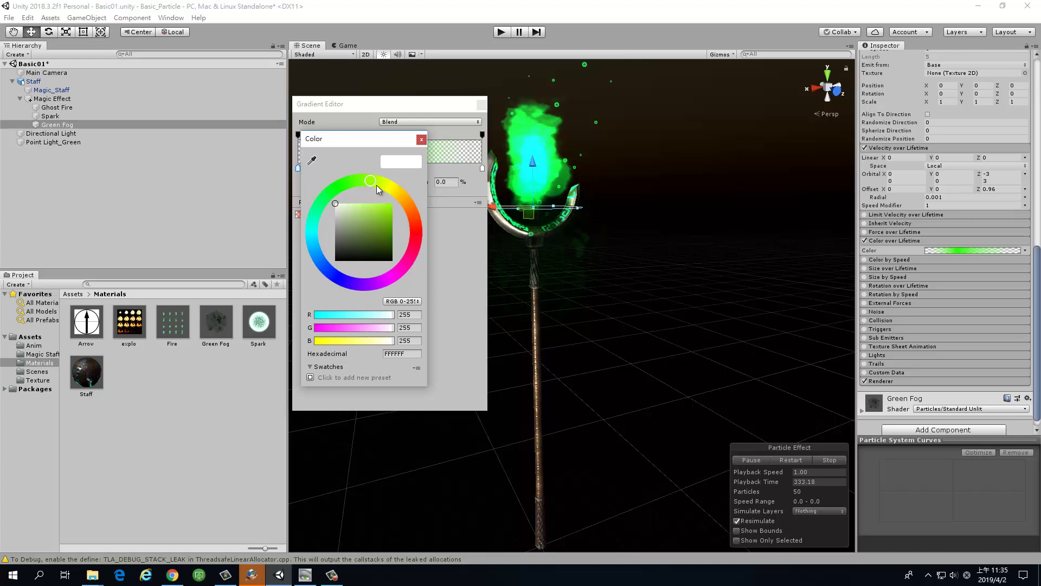
pyautogui.click(391, 206)
pyautogui.click(422, 140)
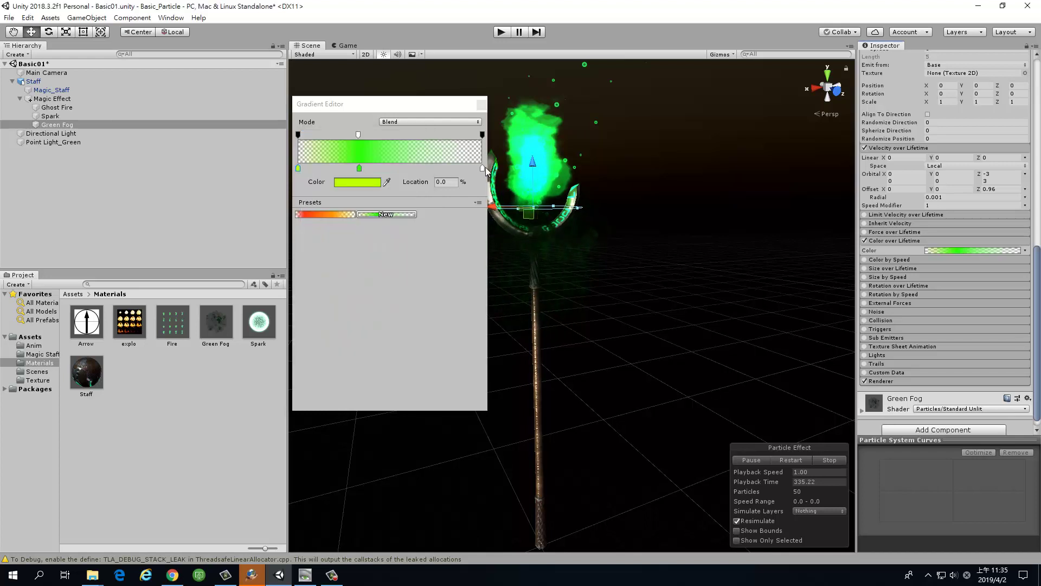
pyautogui.doubleClick(481, 168)
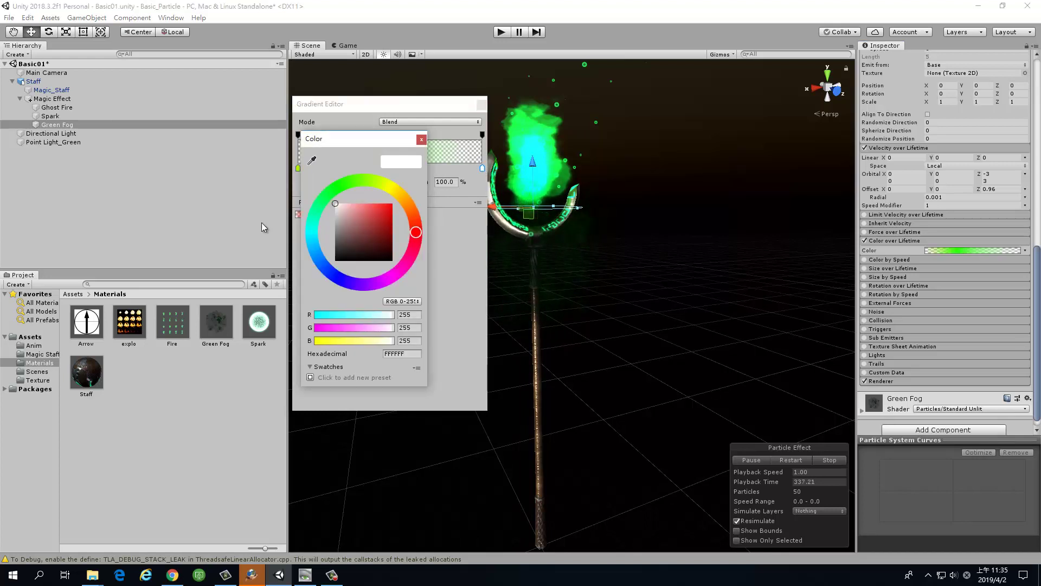
pyautogui.click(312, 227)
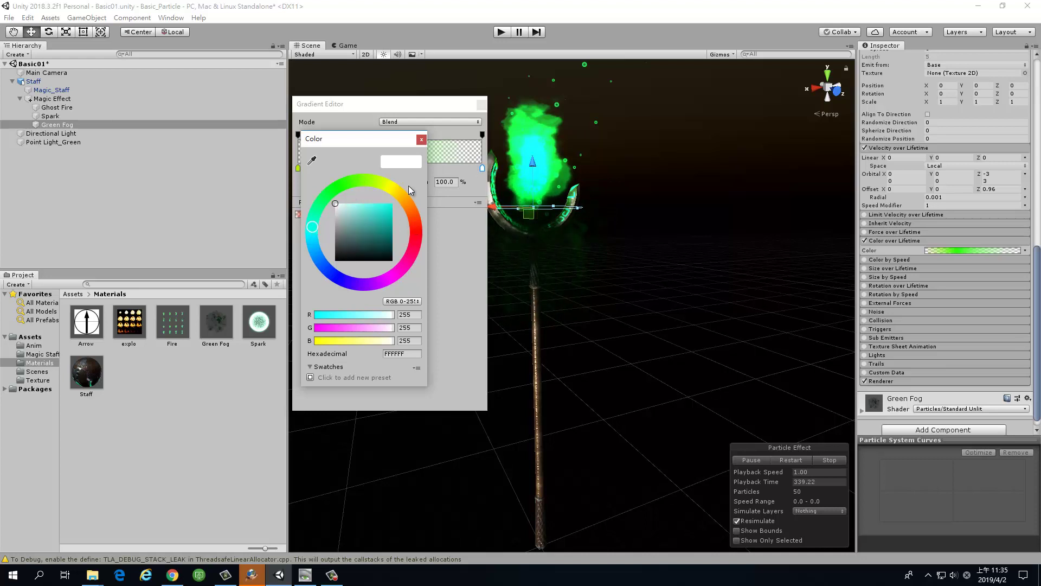
pyautogui.click(383, 215)
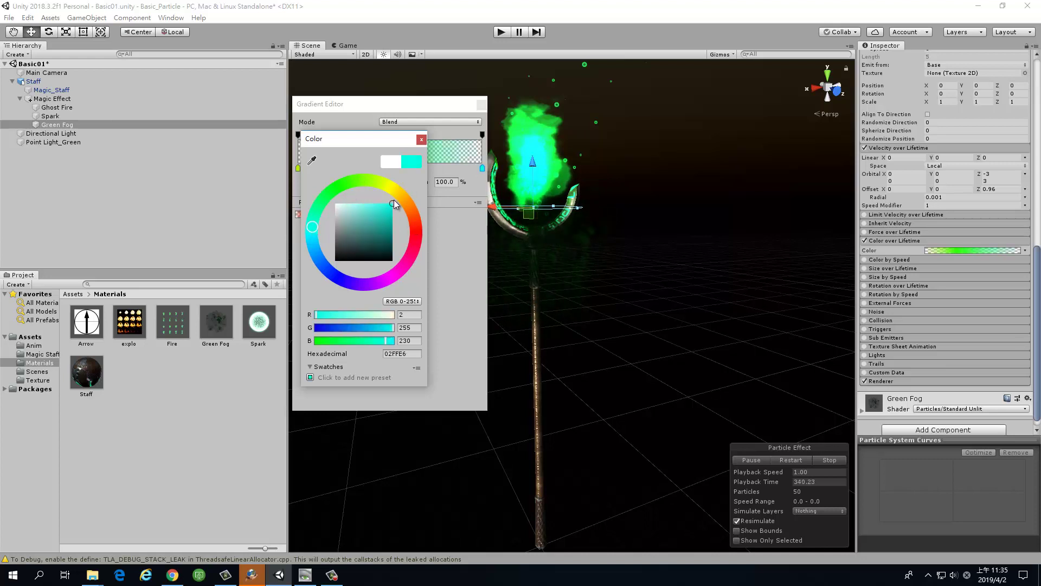
pyautogui.click(422, 140)
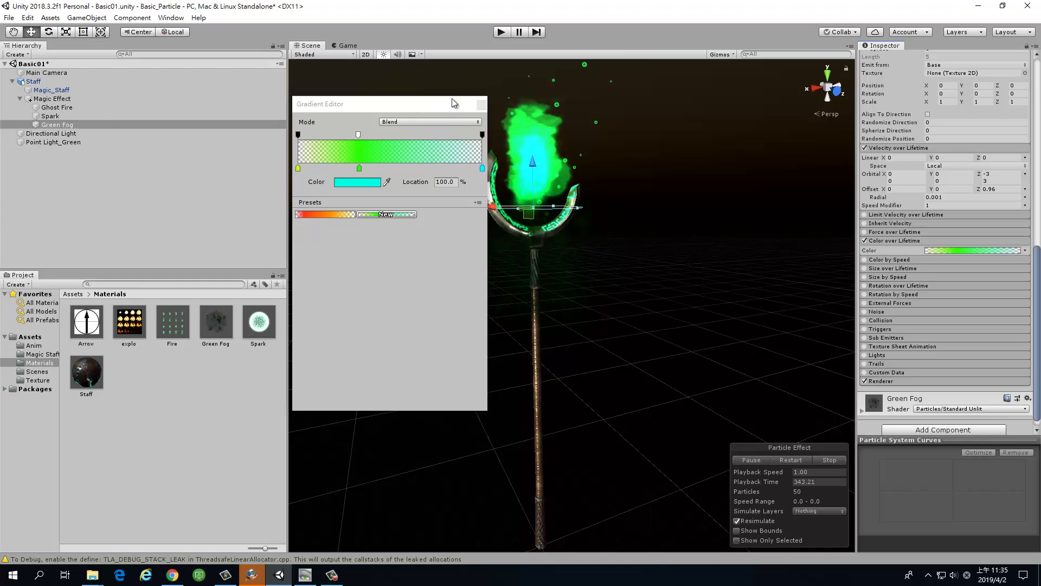
# - Close the gradient editor and expand the Green Fog material's shader options
pyautogui.click(481, 105)
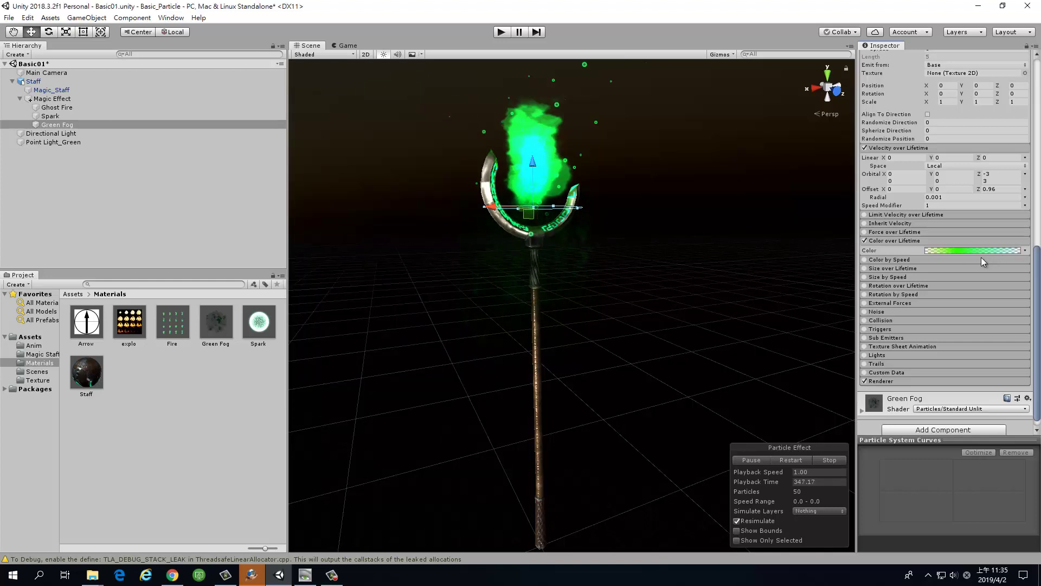
pyautogui.scroll(-1, 926, 384)
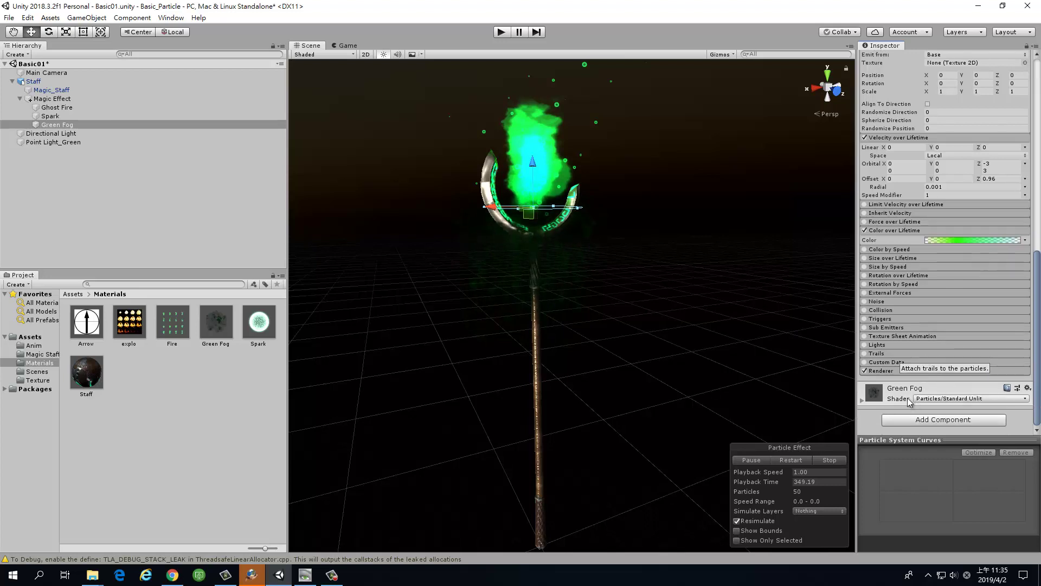
pyautogui.click(862, 401)
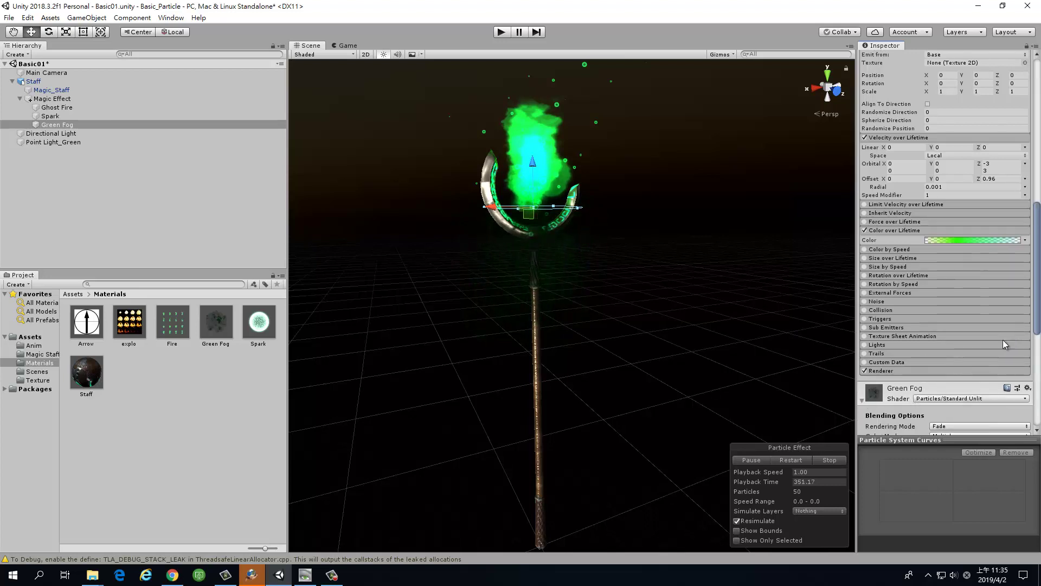
pyautogui.scroll(-5, 943, 341)
pyautogui.scroll(5, 949, 282)
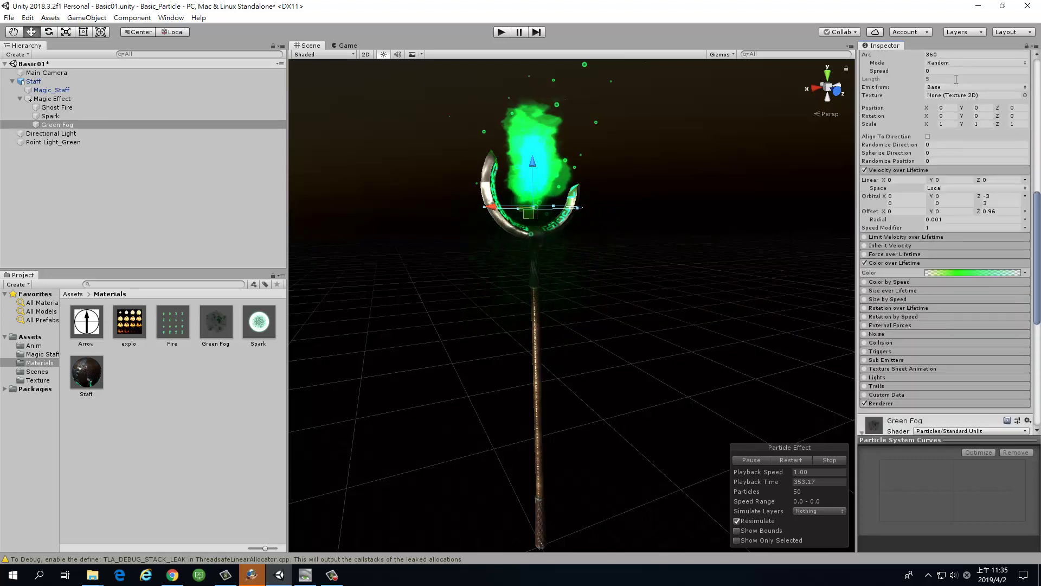
pyautogui.scroll(5, 957, 206)
pyautogui.scroll(5, 962, 131)
pyautogui.scroll(3, 963, 126)
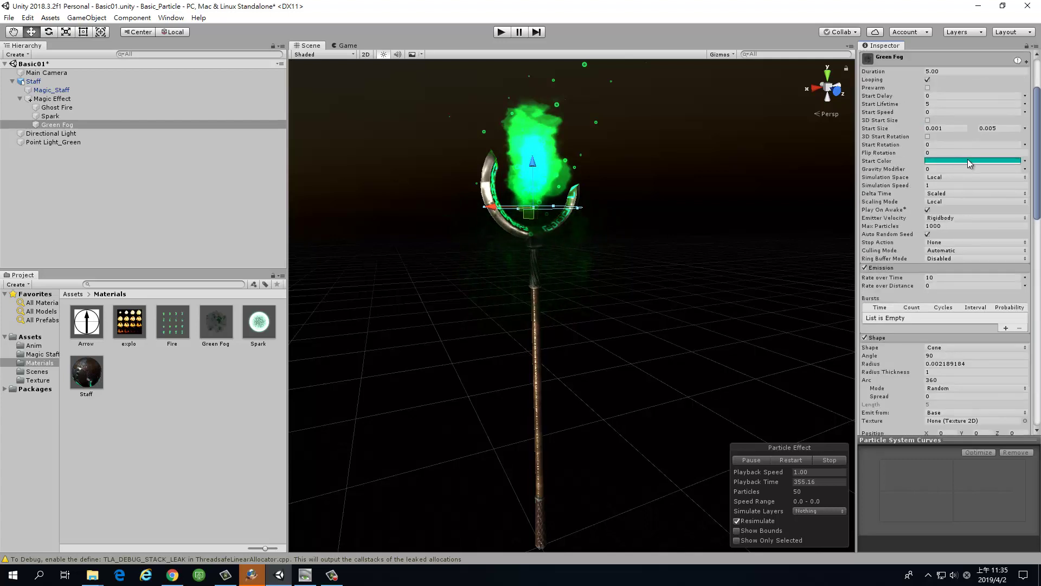
# - Brighten the particles' Start Color from teal to a pale cyan (56F3E8)
pyautogui.click(969, 161)
pyautogui.moveTo(350, 201); pyautogui.dragTo(372, 206)
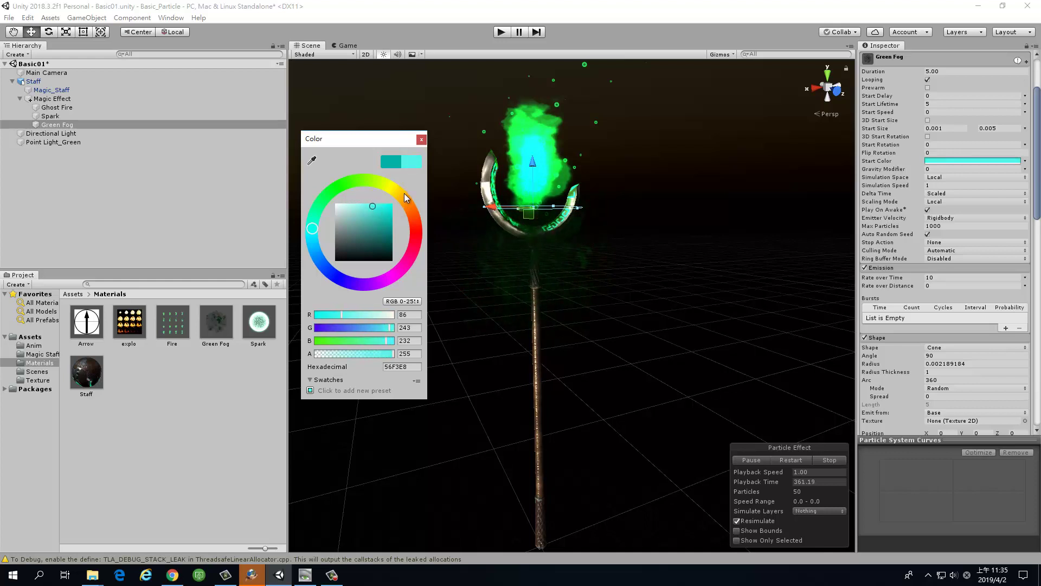
pyautogui.click(421, 141)
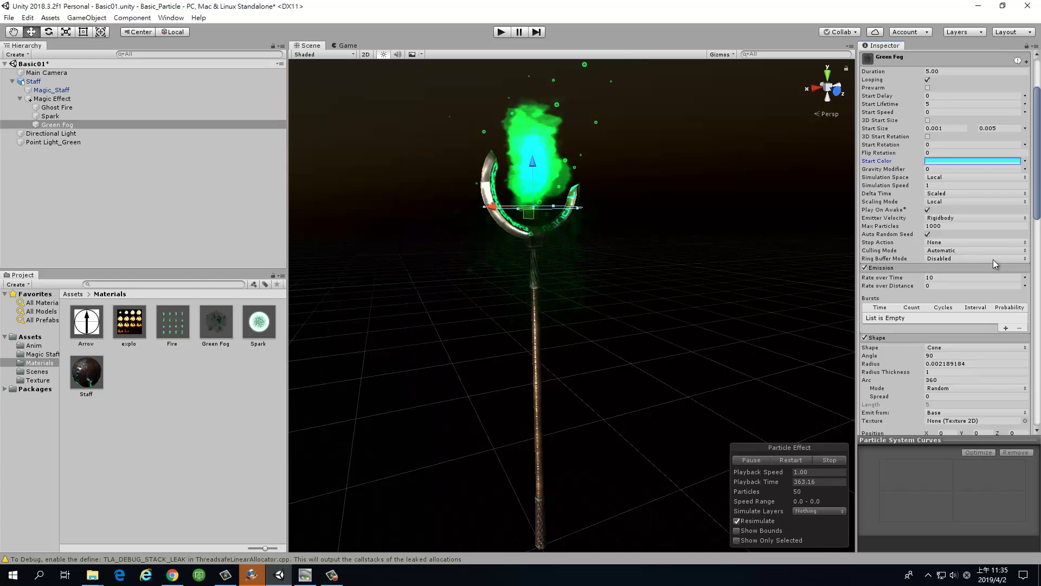
pyautogui.scroll(-5, 928, 222)
pyautogui.scroll(-5, 925, 217)
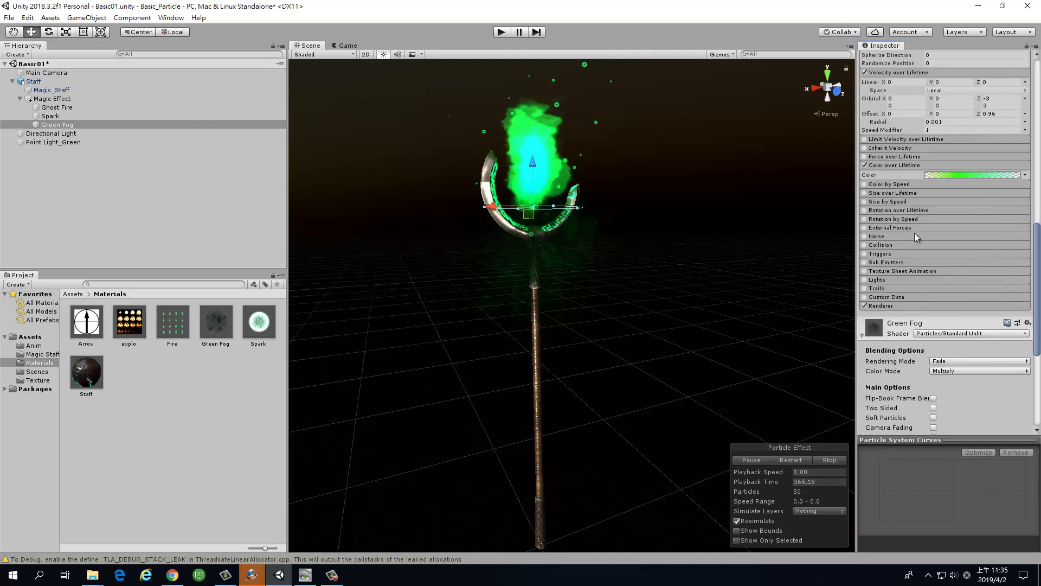
pyautogui.scroll(-5, 919, 201)
pyautogui.scroll(-3, 913, 183)
pyautogui.scroll(3, 917, 187)
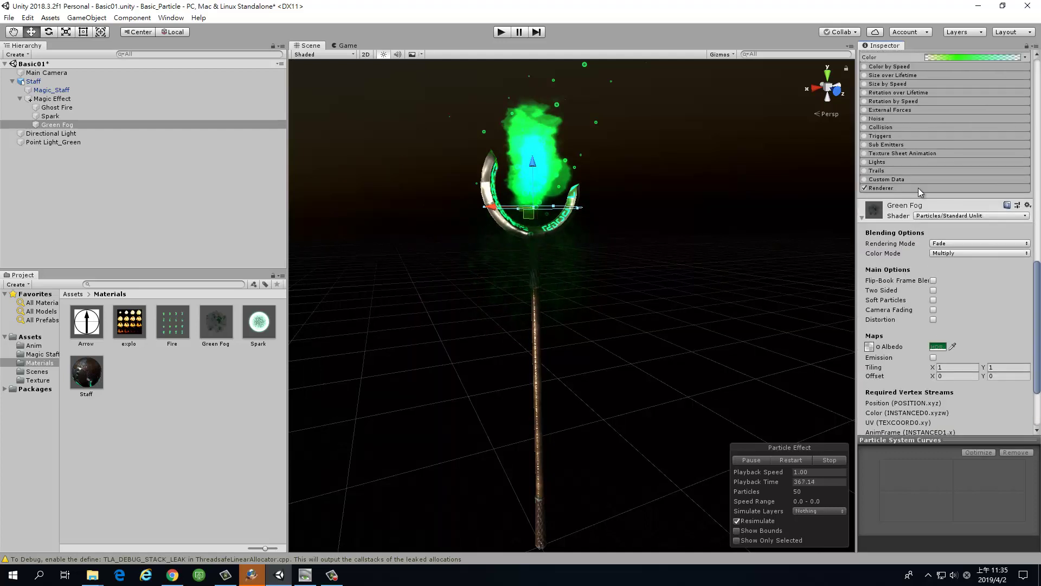
pyautogui.scroll(4, 947, 119)
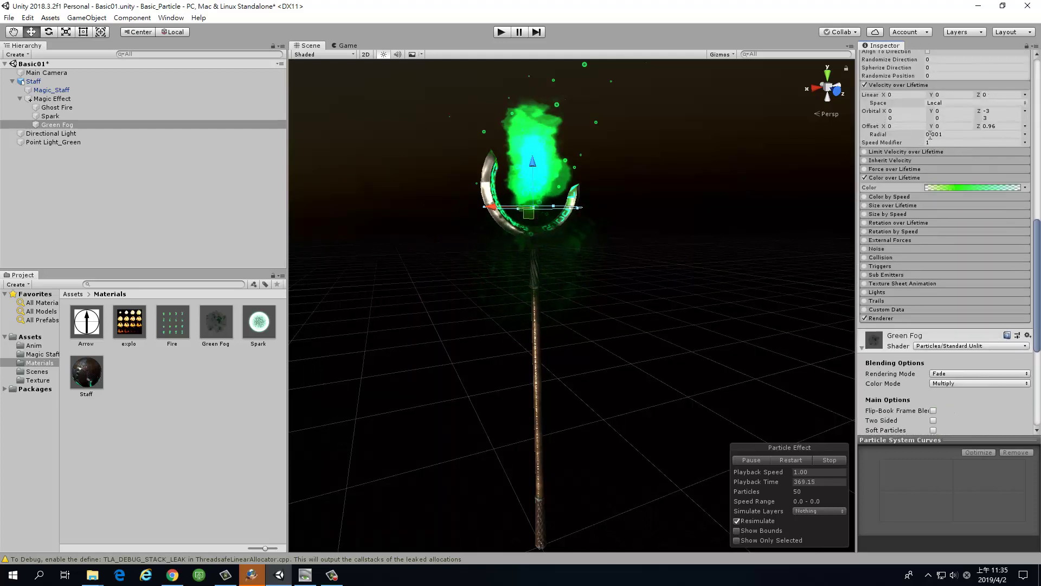
pyautogui.scroll(3, 922, 162)
pyautogui.scroll(-6, 911, 207)
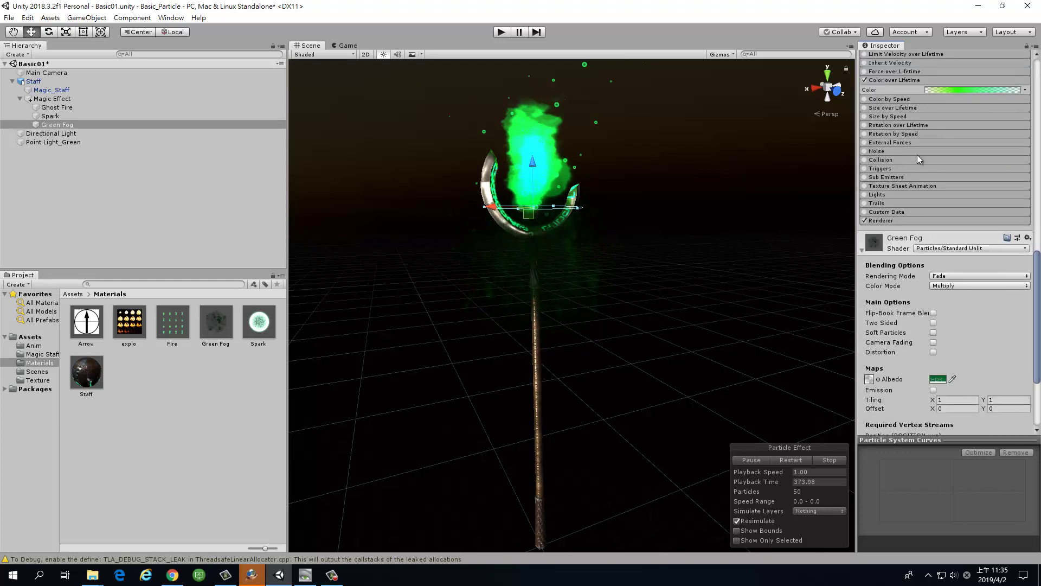
# - Enable Noise on Green Fog with Strength 0.001 and Frequency 0.5
pyautogui.click(911, 152)
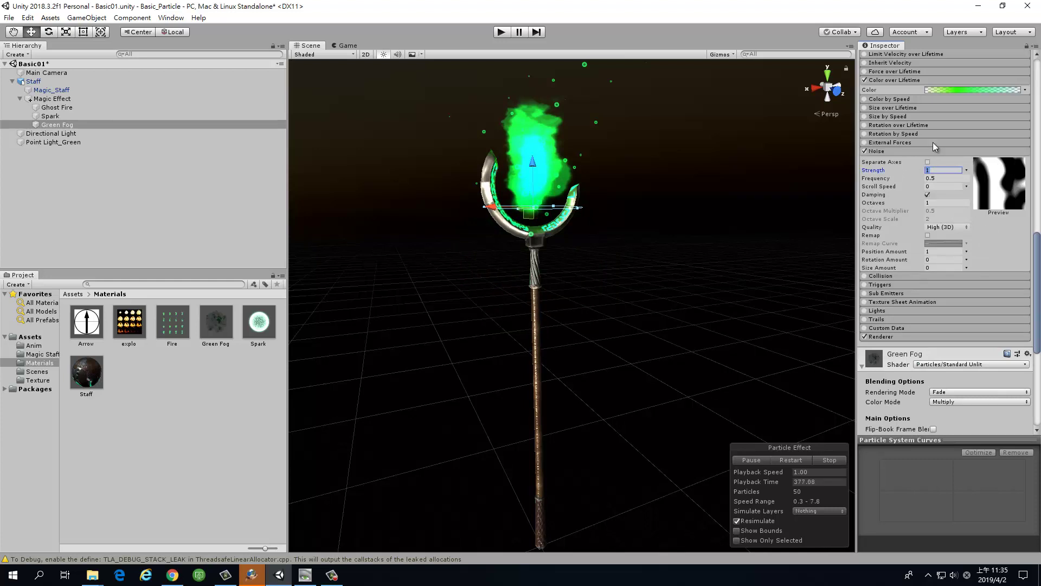
pyautogui.write('0.01')
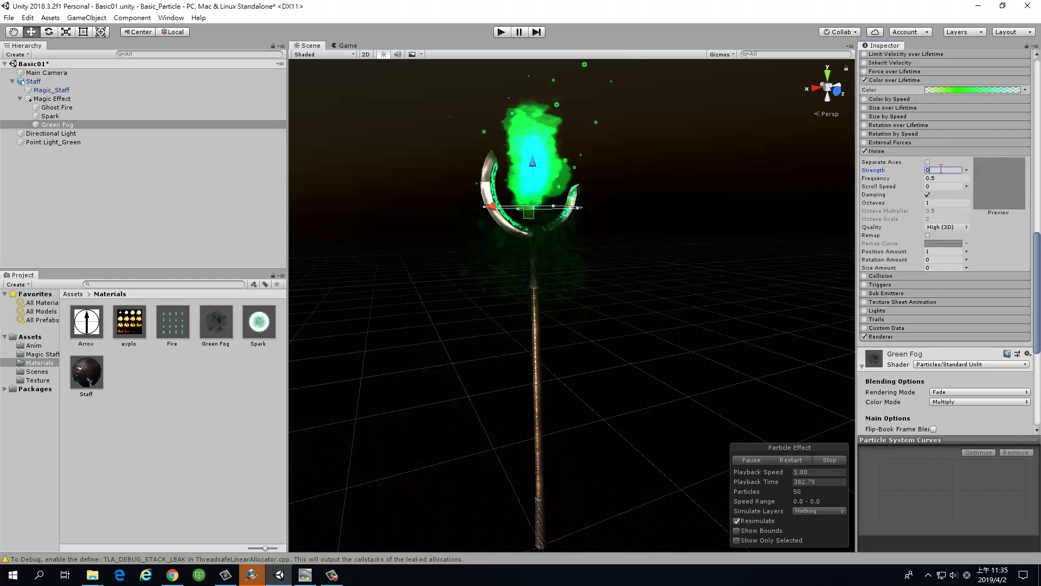
pyautogui.write('0.001')
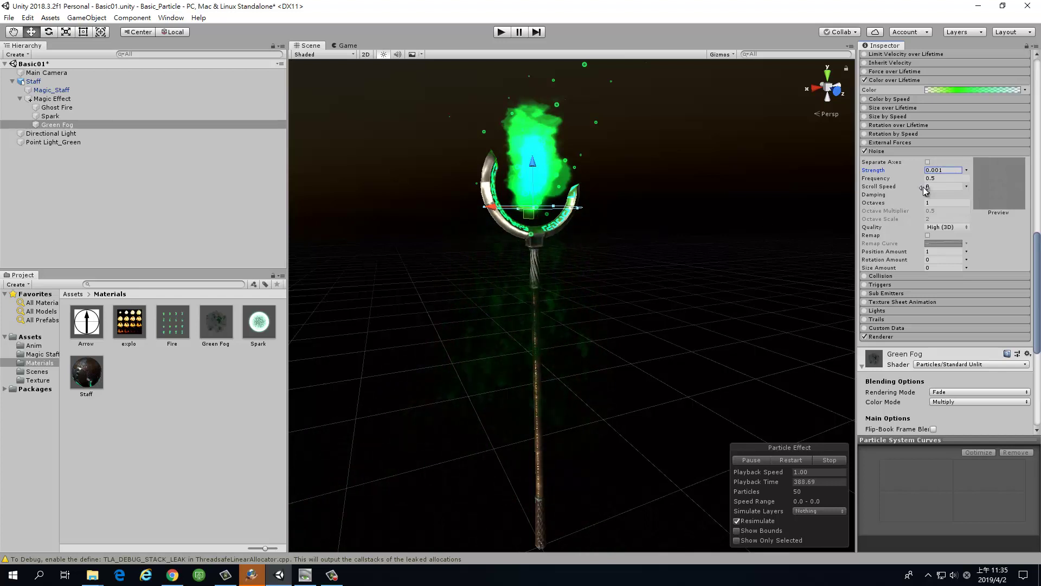
pyautogui.doubleClick(942, 178)
pyautogui.write('2')
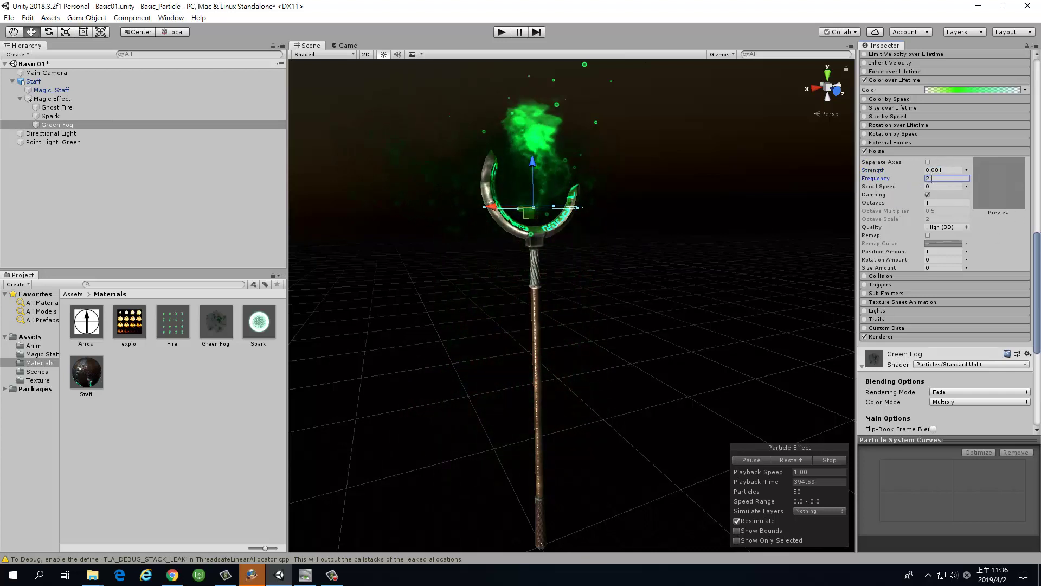
pyautogui.write('0')
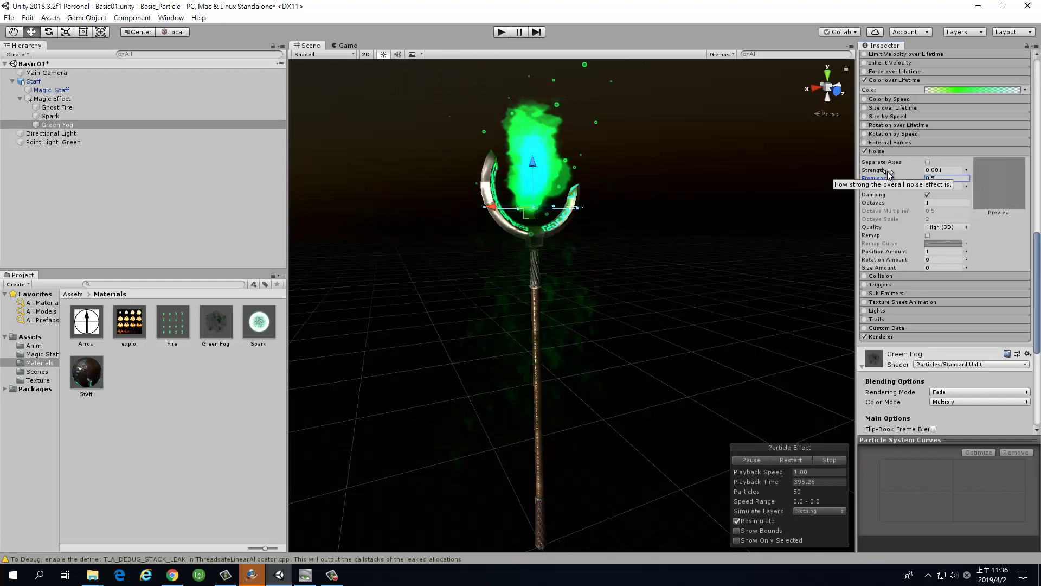
pyautogui.write('.5')
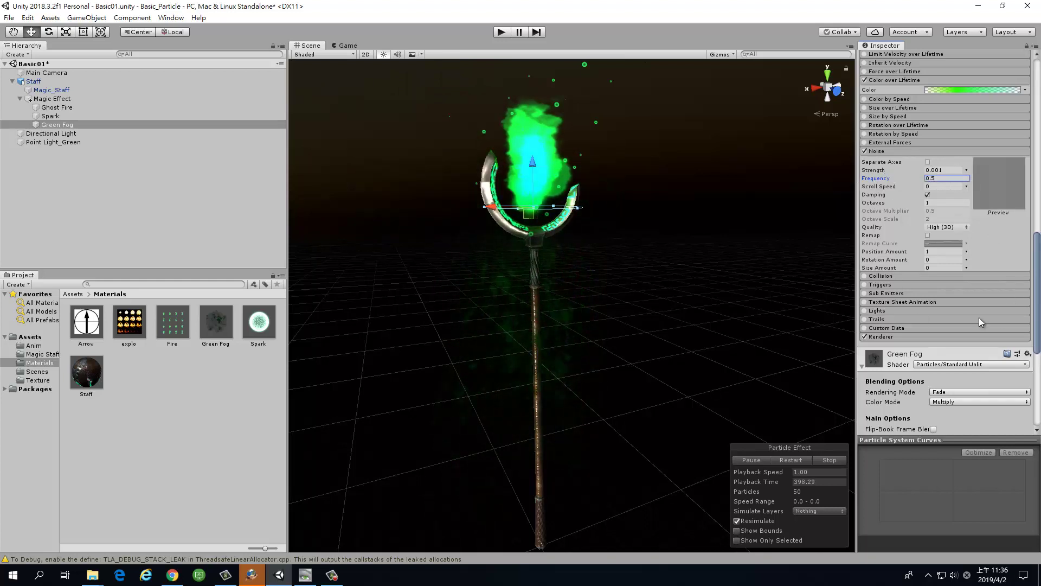
# - Set noise Scroll Speed to 0.5, Quality to Medium (2D) and Octaves to 2
pyautogui.click(966, 186)
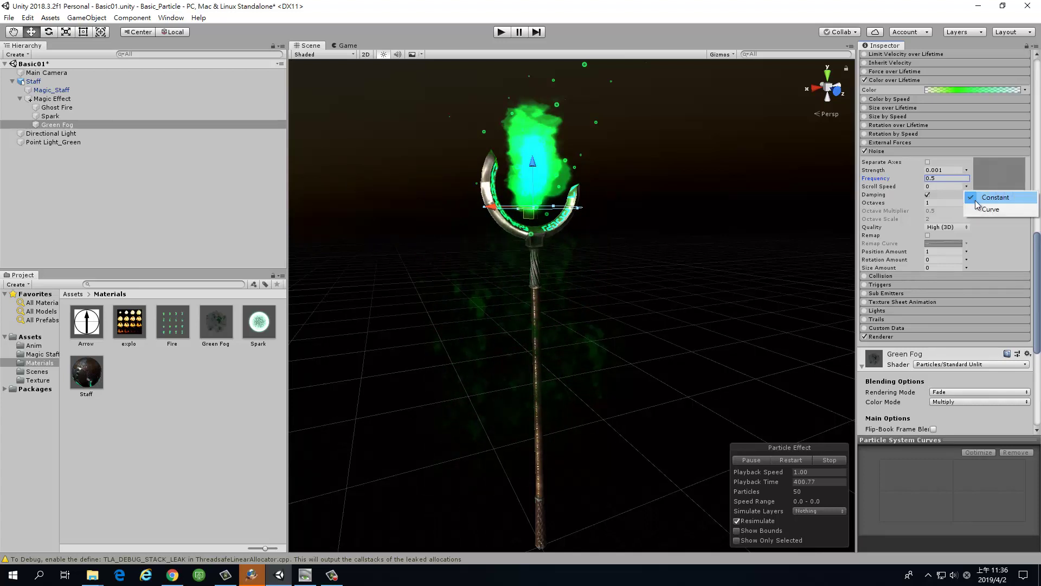
pyautogui.click(941, 187)
pyautogui.write('1')
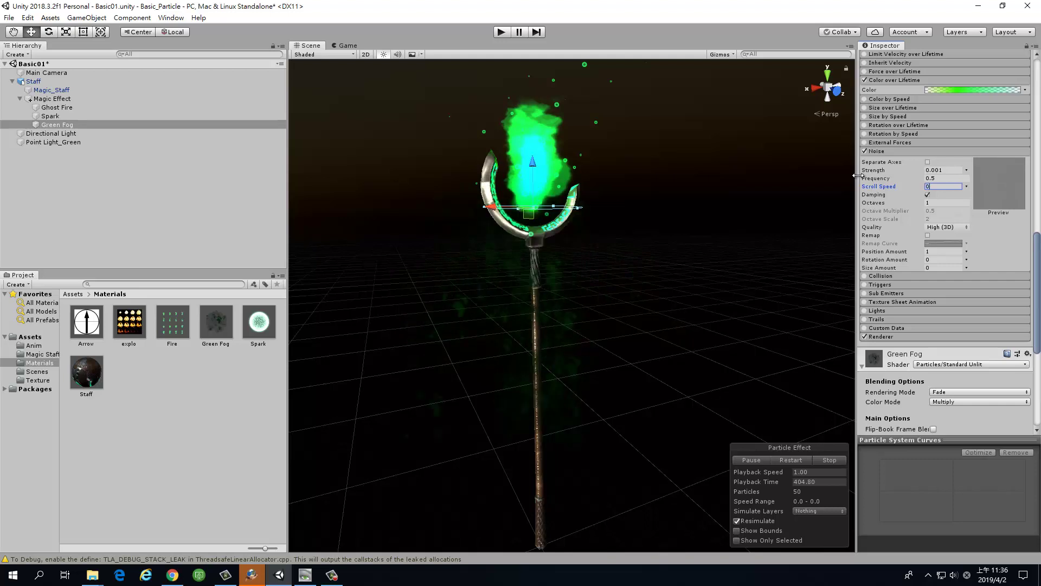
pyautogui.write('0.5')
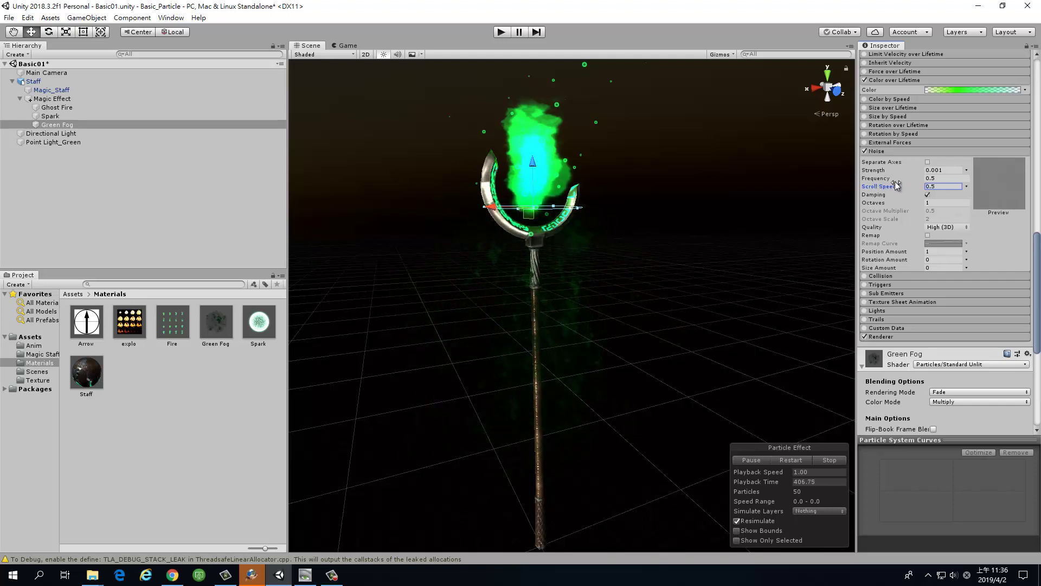
pyautogui.click(950, 203)
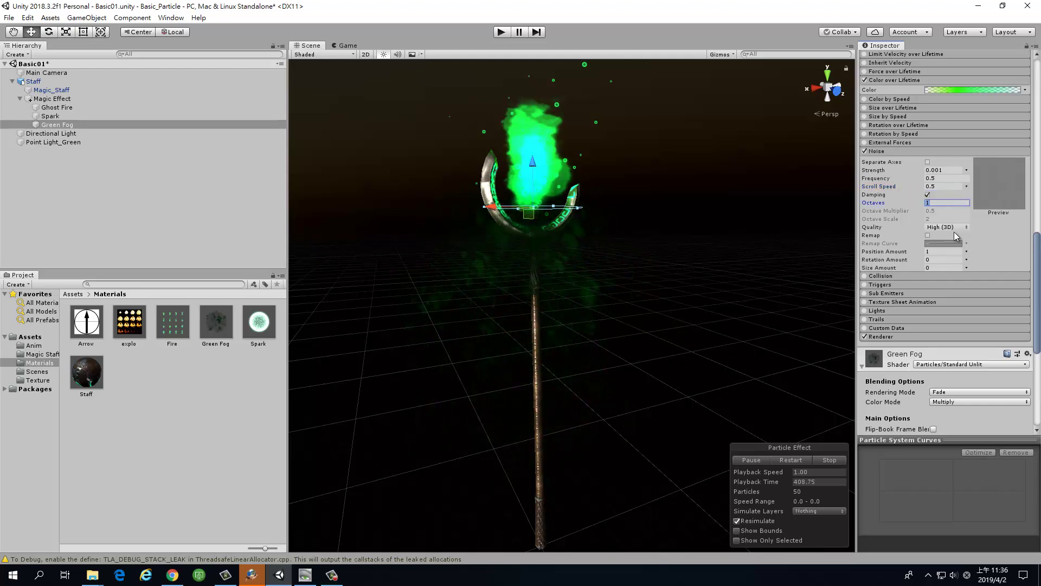
pyautogui.click(955, 227)
pyautogui.click(959, 250)
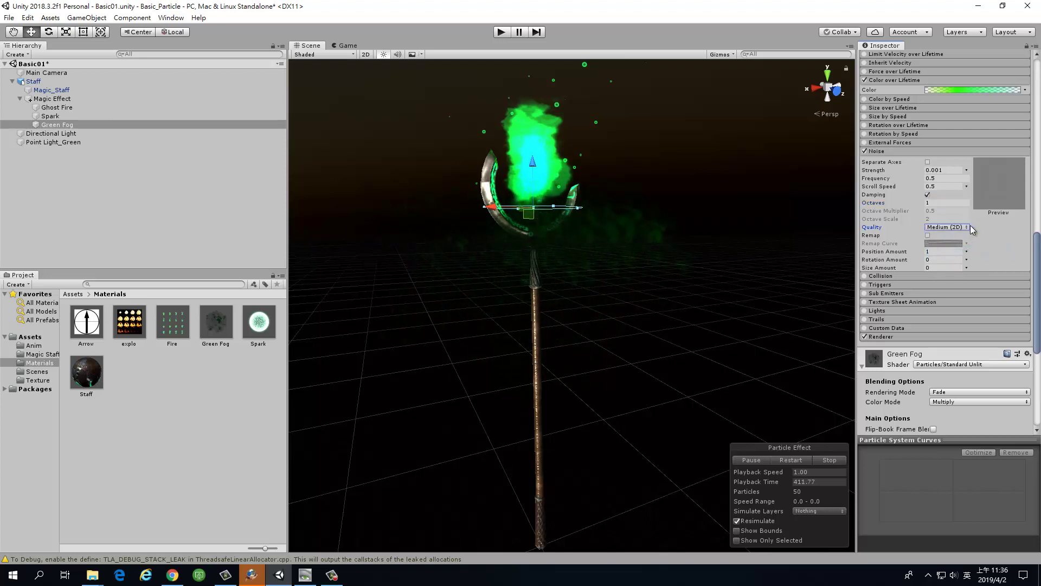
pyautogui.click(929, 203)
pyautogui.write('3')
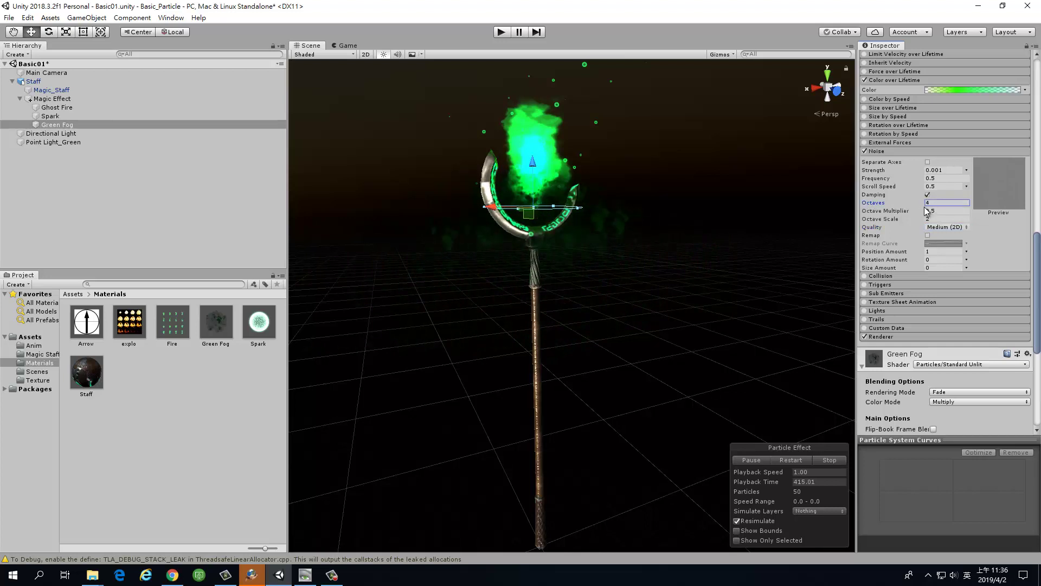
pyautogui.press('BackSpace')
pyautogui.write('2')
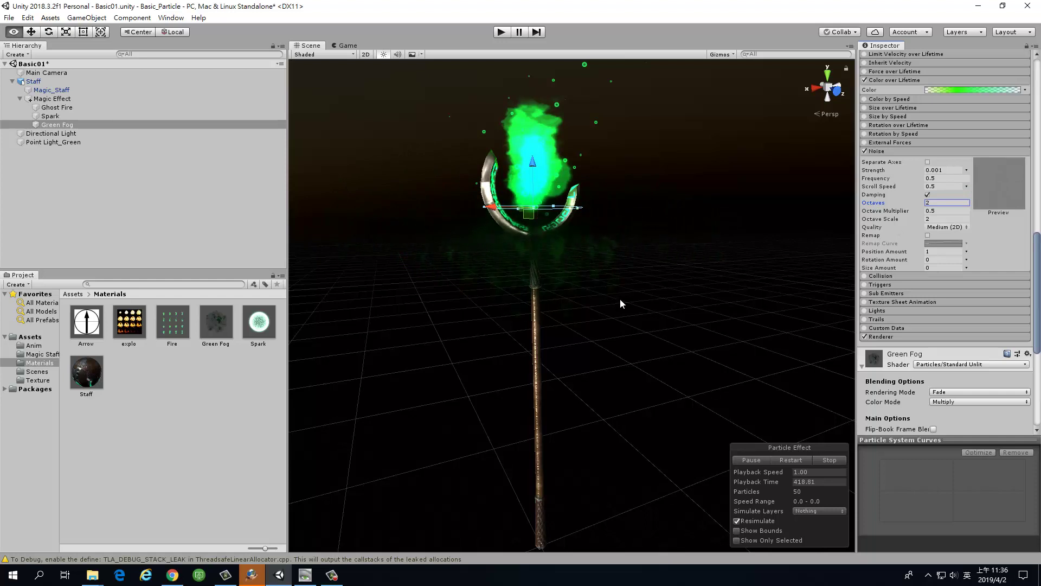
# - Lower the noise Frequency from 0.5 to 0.25 and inspect the swirling plume around the staff
pyautogui.moveTo(682, 302)
pyautogui.keyDown('alt'); pyautogui.mouseDown()
pyautogui.moveTo(673, 352)
pyautogui.moveTo(693, 365)
pyautogui.mouseUp(); pyautogui.keyUp('alt')
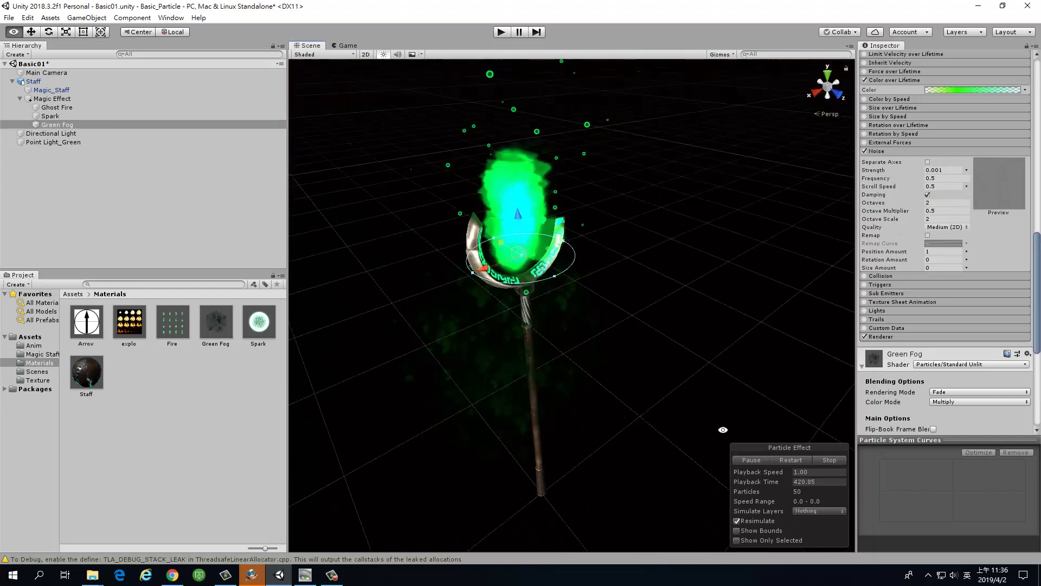
pyautogui.click(944, 178)
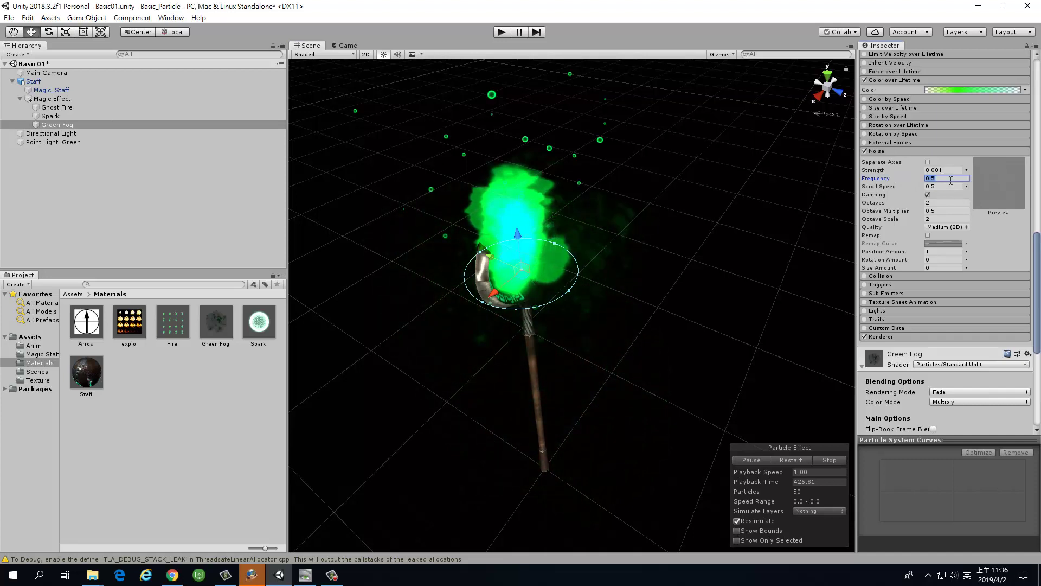
pyautogui.write('0.25')
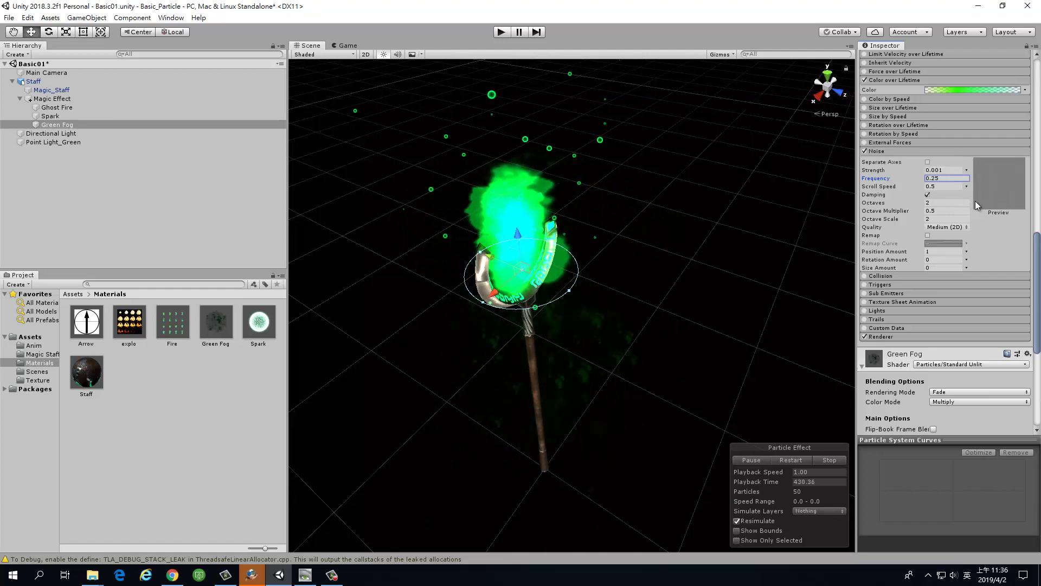
pyautogui.moveTo(671, 311)
pyautogui.keyDown('alt'); pyautogui.mouseDown()
pyautogui.moveTo(585, 216)
pyautogui.moveTo(753, 255)
pyautogui.moveTo(646, 255)
pyautogui.mouseUp(); pyautogui.keyUp('alt')
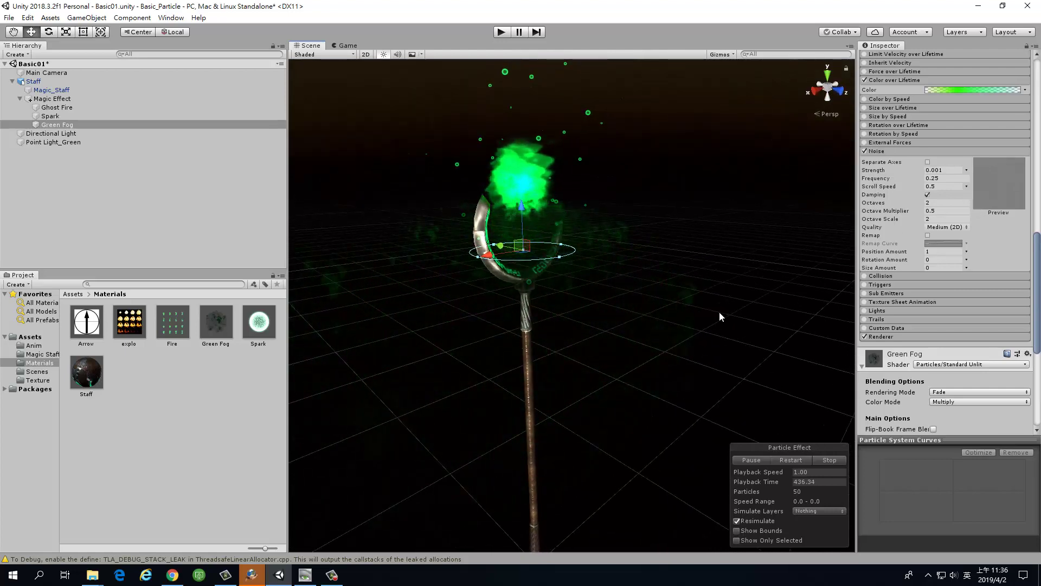
pyautogui.keyDown('alt'); pyautogui.scroll(-5, 621, 339); pyautogui.keyUp('alt')
pyautogui.keyDown('alt'); pyautogui.moveTo(627, 360); pyautogui.dragTo(614, 380, button='right'); pyautogui.keyUp('alt')
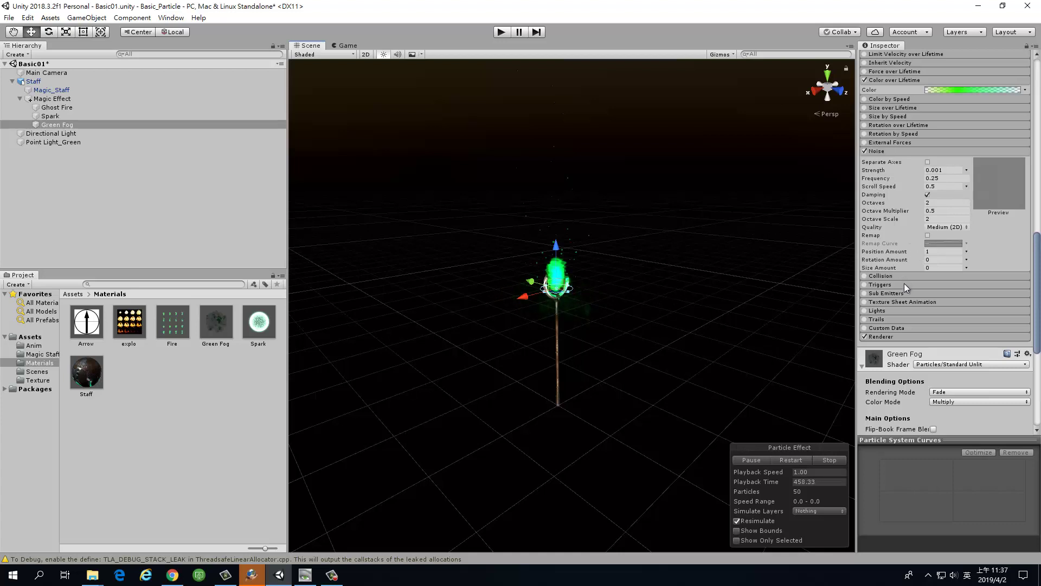
pyautogui.scroll(3, 910, 271)
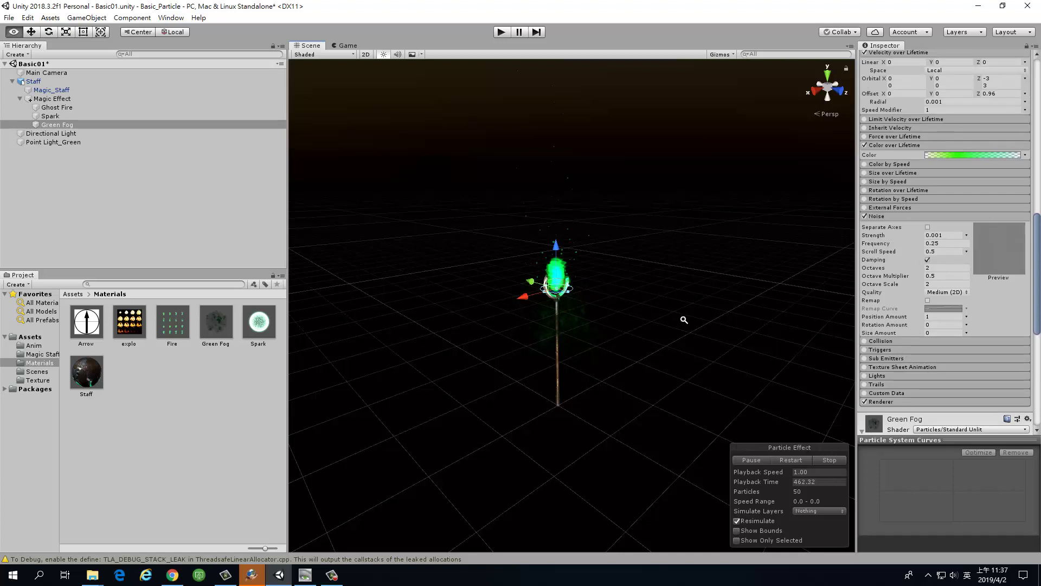
pyautogui.scroll(-2, 664, 307)
pyautogui.keyDown('alt'); pyautogui.moveTo(664, 307); pyautogui.dragTo(661, 455, button='right'); pyautogui.keyUp('alt')
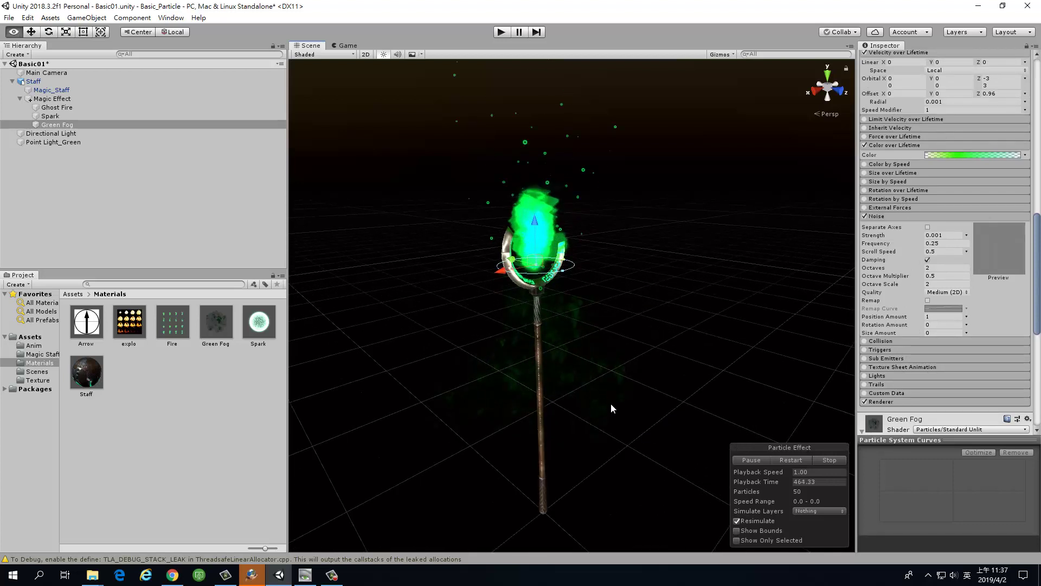